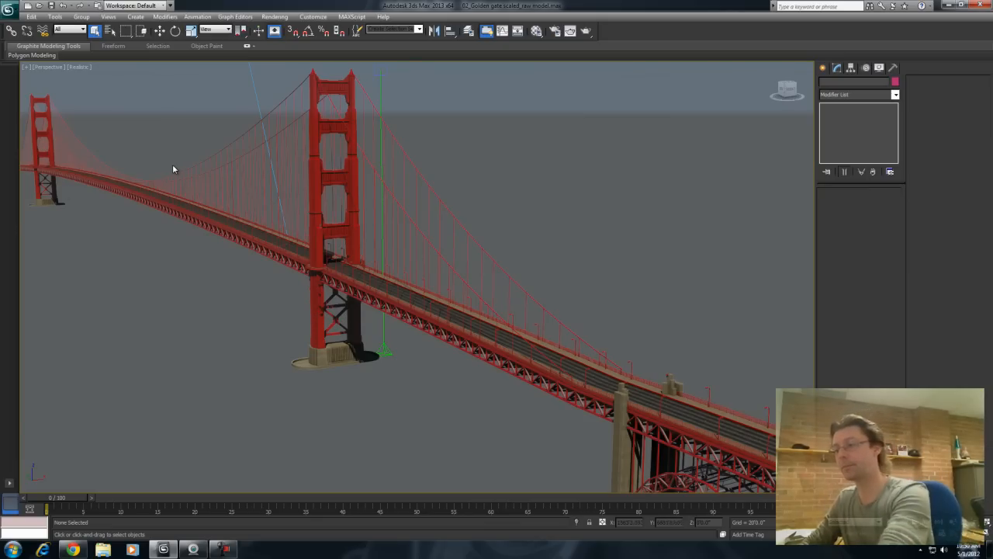
Step: Open the recent scene 03_bridge_tower split.max and hide the grid in the Front view
click(9, 9)
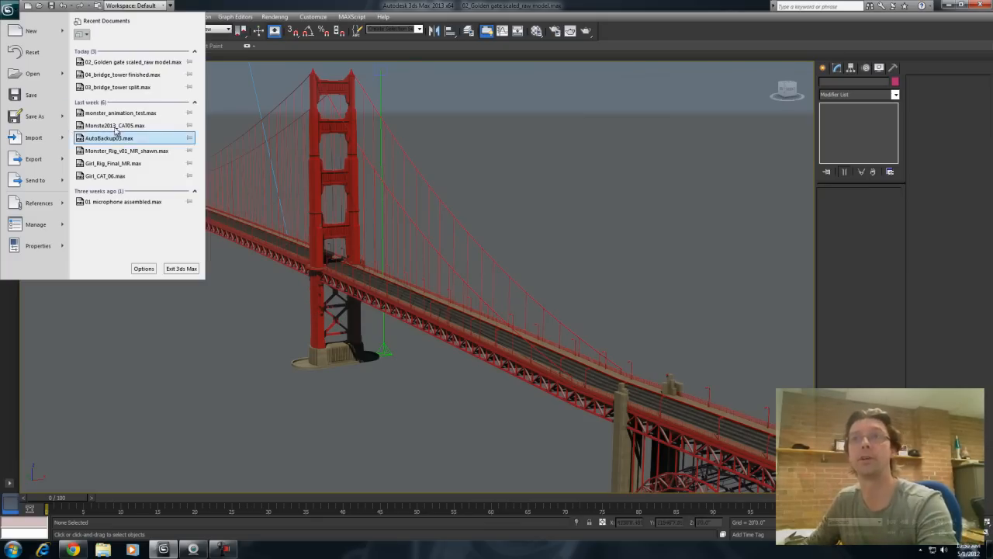
click(118, 89)
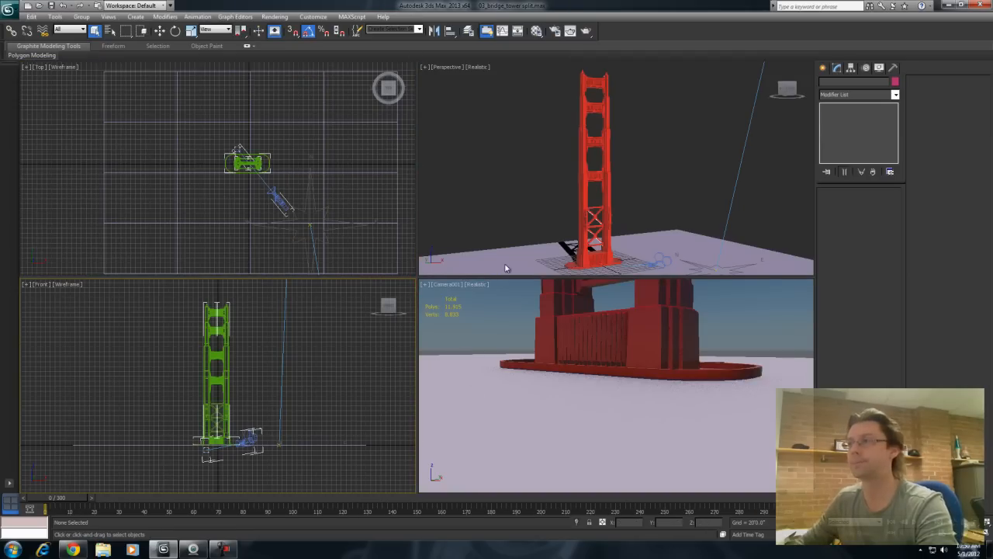
key(g)
middle_drag(312, 373, 217, 368)
scroll(284, 376, up, 2)
scroll(217, 368, down, 2)
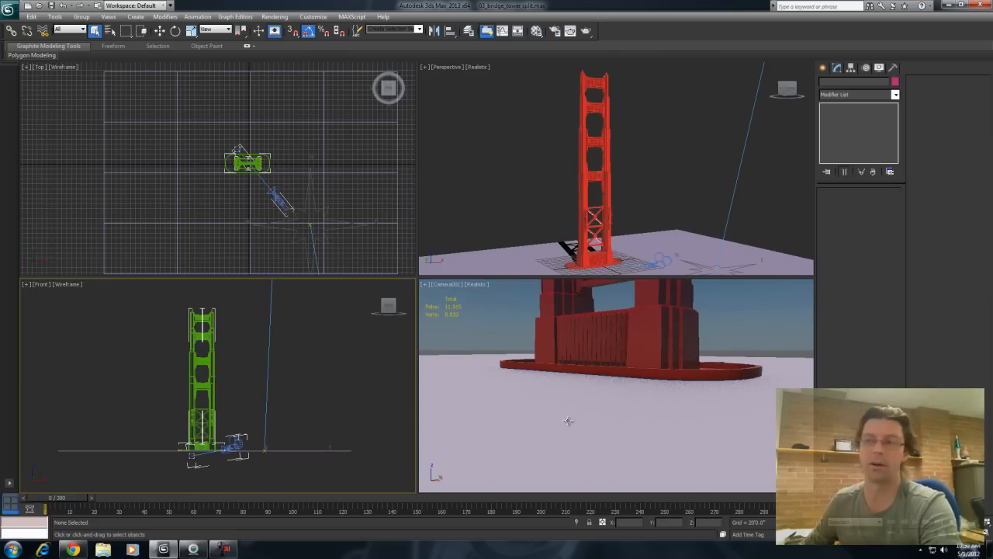
Step: Select the right half of the bridge tower and add a Bend modifier to it
click(210, 388)
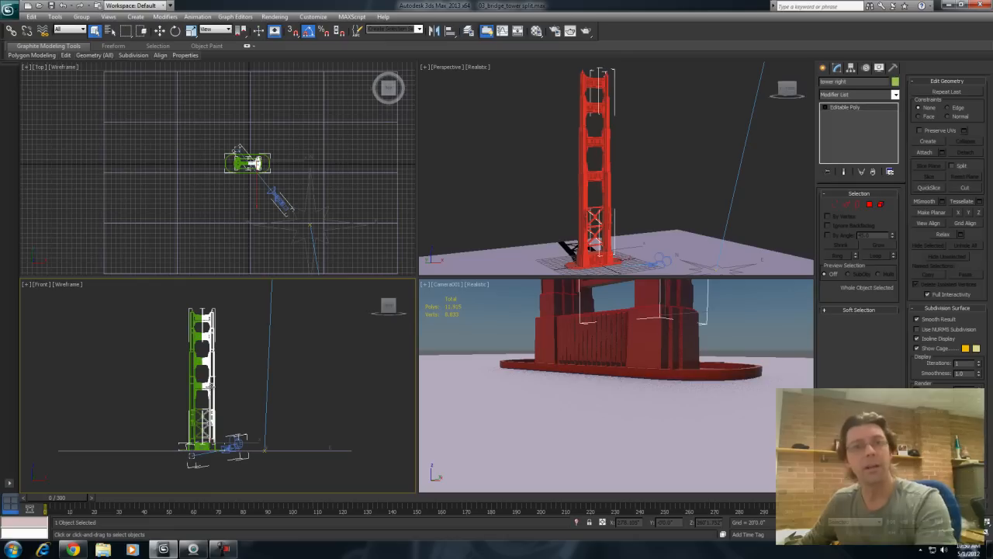
right_click(209, 388)
click(233, 397)
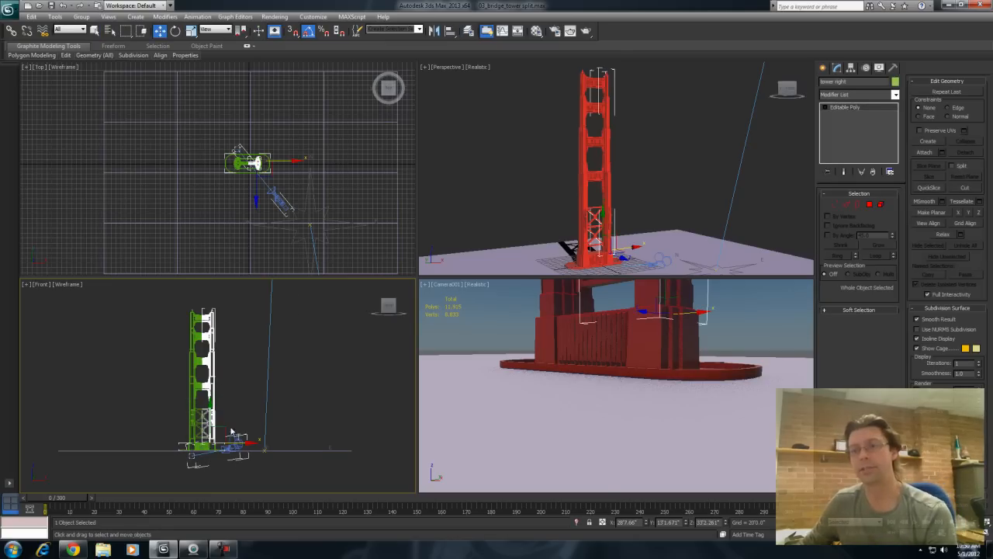
drag(241, 444, 284, 446)
mouse_move(259, 449)
mouse_down()
mouse_move(282, 448)
mouse_move(242, 450)
mouse_move(282, 450)
mouse_move(244, 455)
mouse_up()
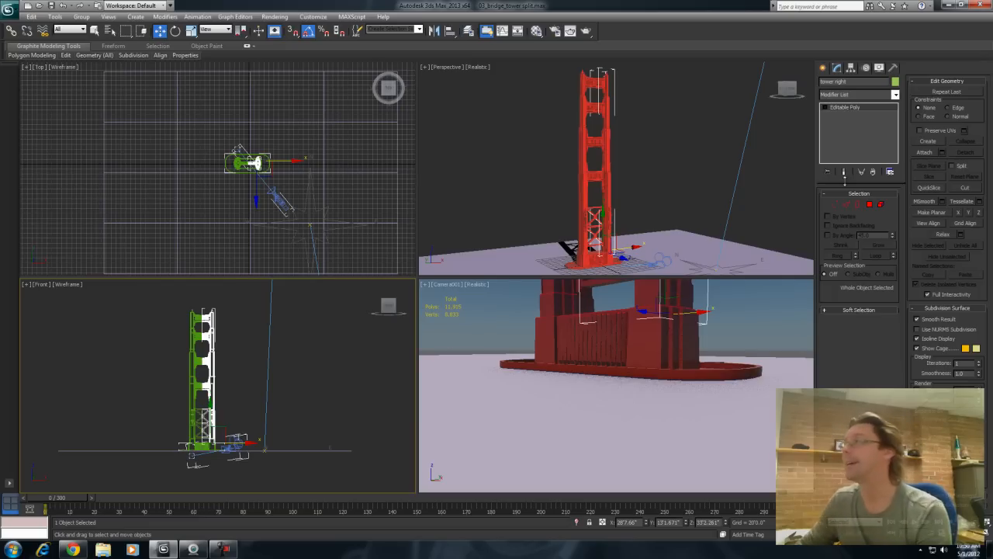
click(896, 94)
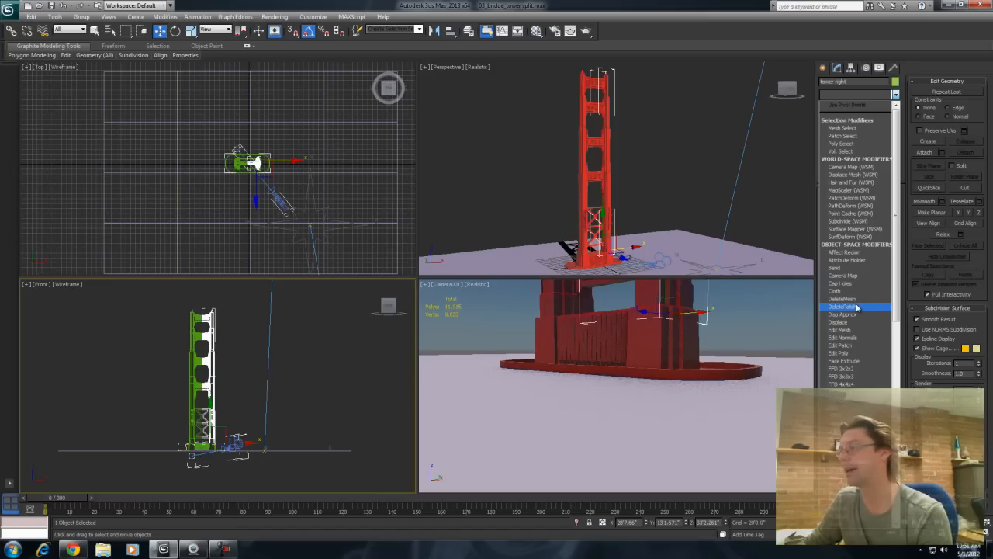
scroll(867, 287, down, 2)
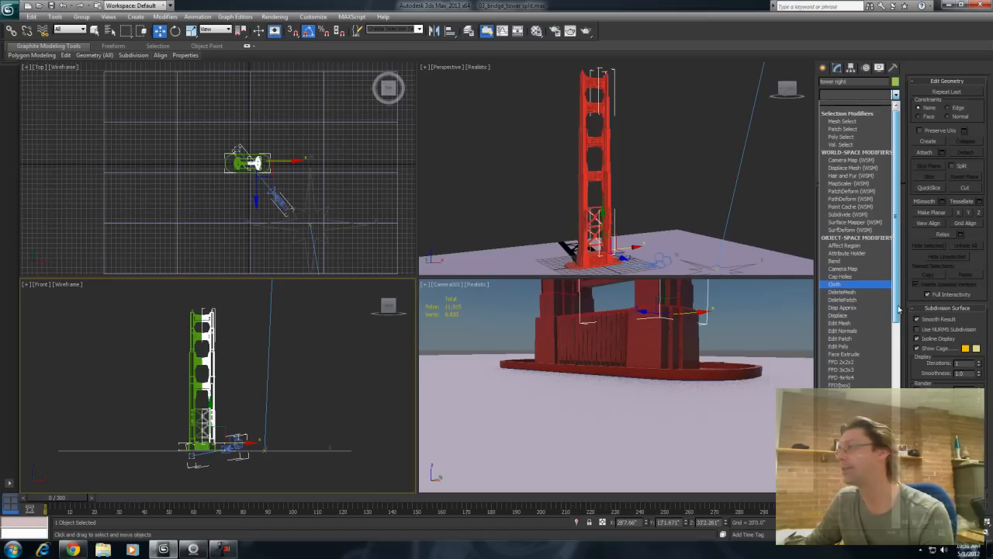
click(849, 237)
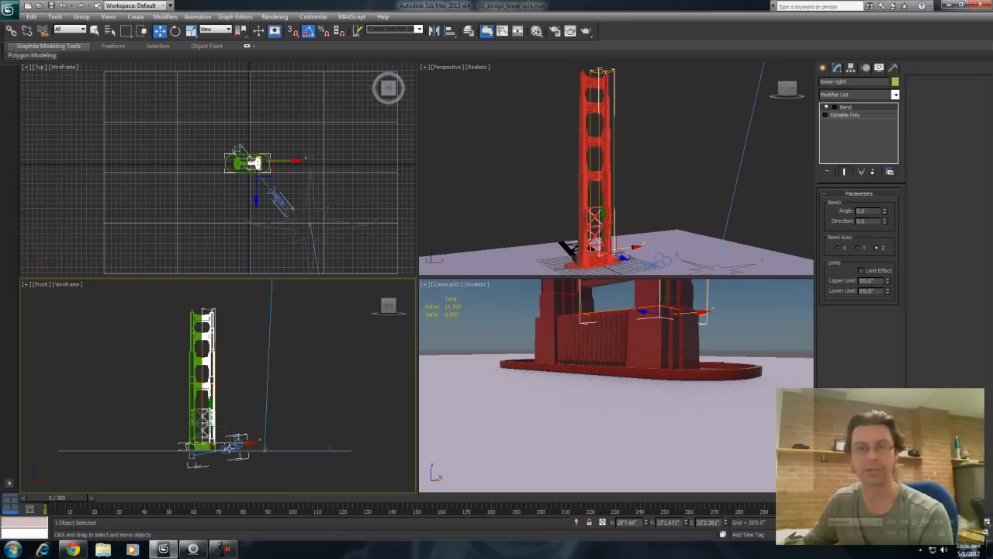
Step: Set the bend angle to 545.5 and enable Limit Effect with an upper limit of 499'5.52"
drag(883, 212, 794, 317)
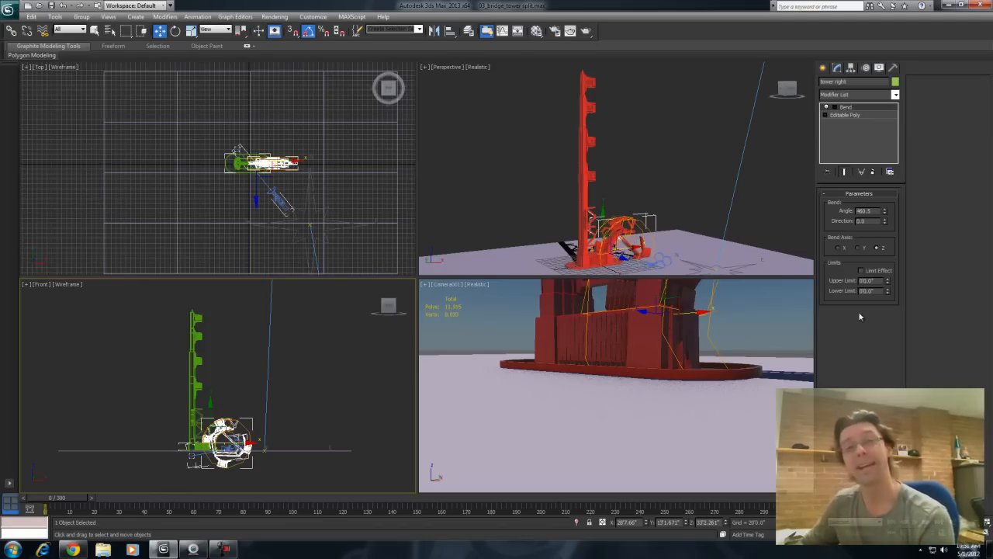
click(860, 271)
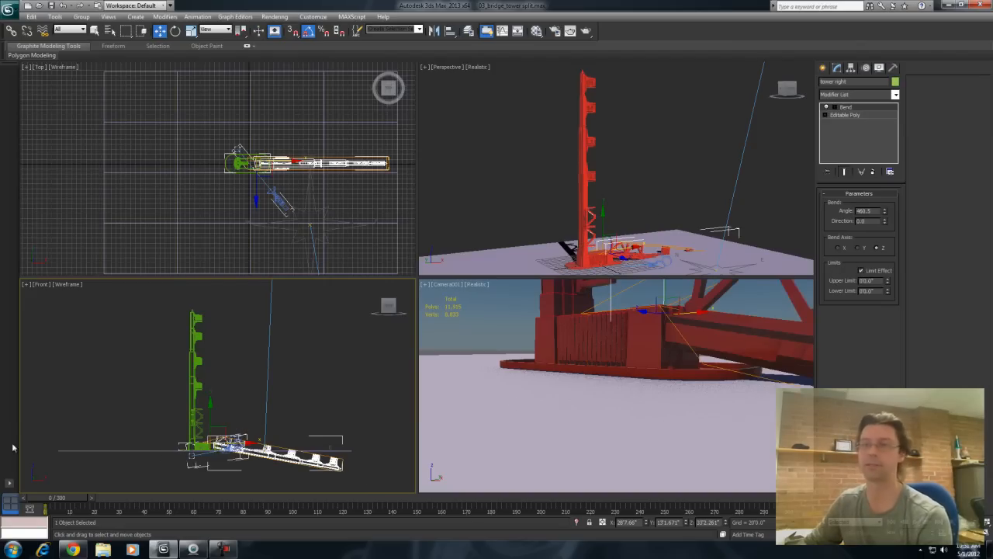
drag(887, 212, 873, 126)
middle_drag(305, 405, 274, 392)
scroll(268, 371, down, 2)
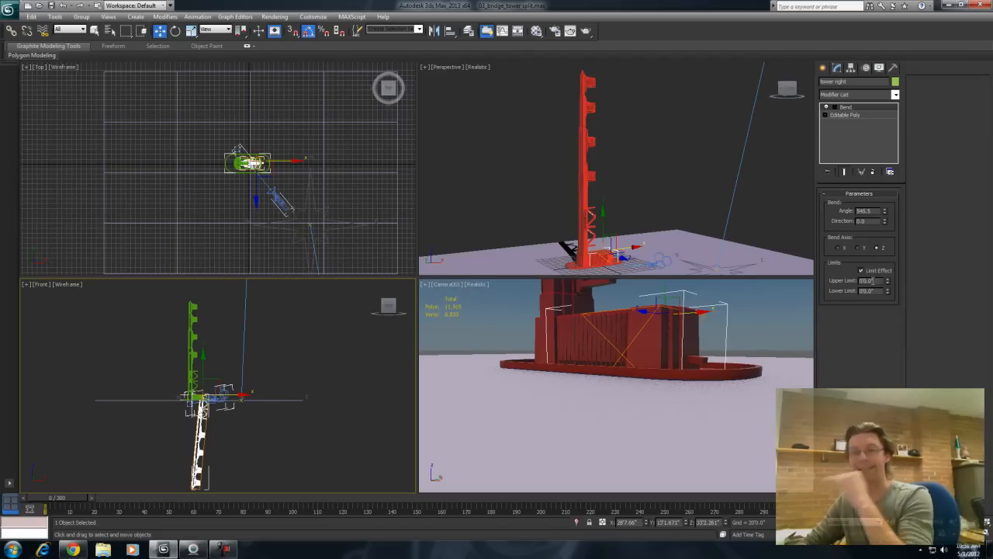
scroll(221, 383, down, 2)
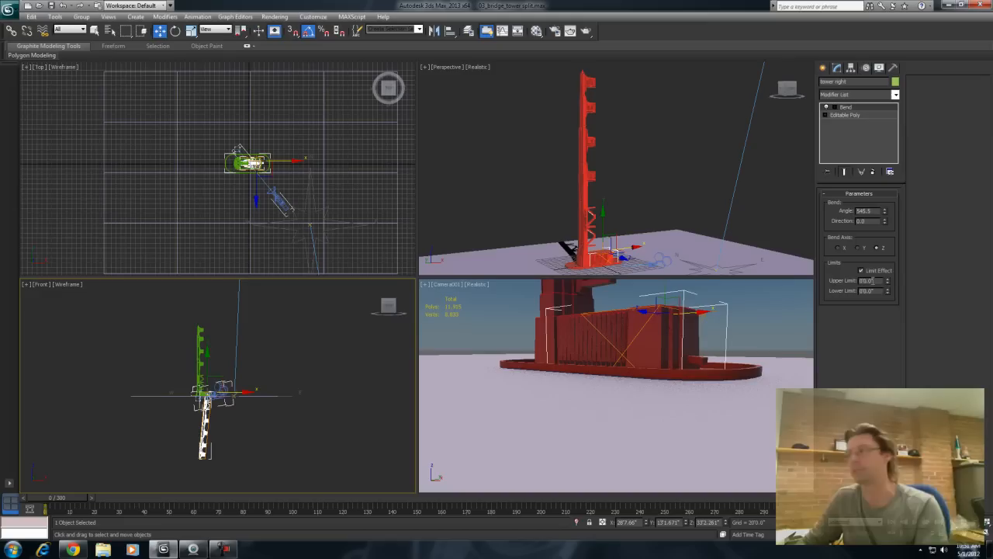
drag(888, 284, 991, 351)
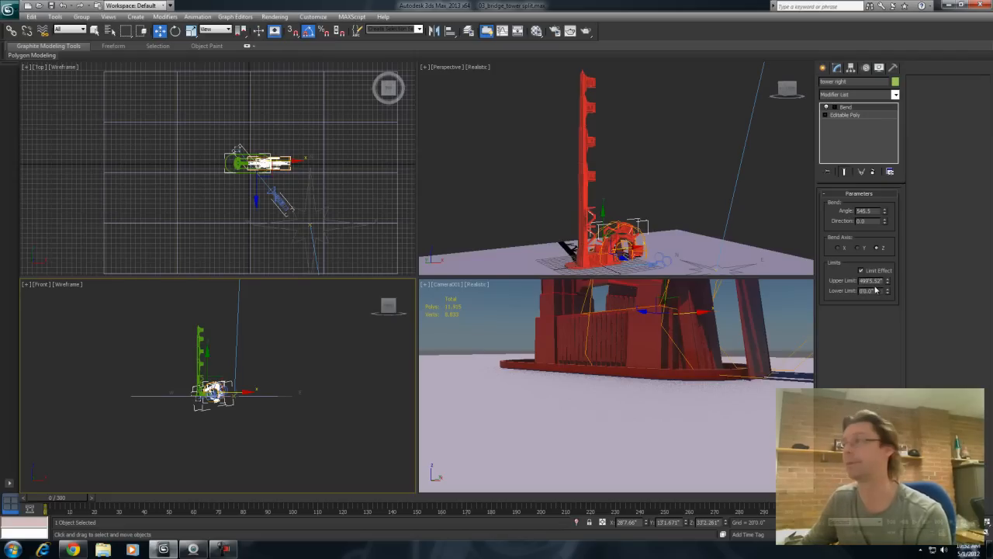
Step: Animate the Bend modifier's Center with Auto Key so it rises from the tower's base to above its top at frame 80
click(834, 108)
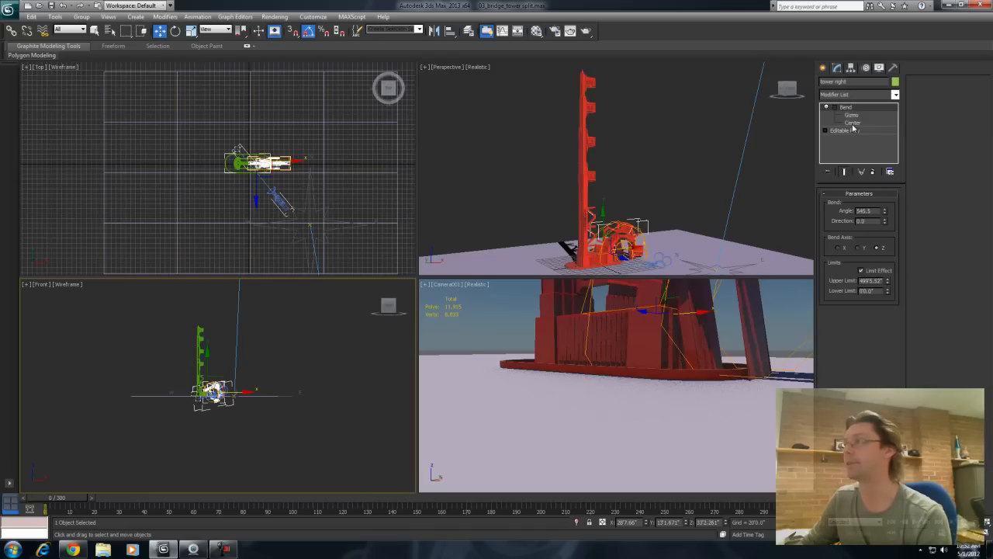
click(853, 123)
drag(64, 501, 253, 545)
key(w)
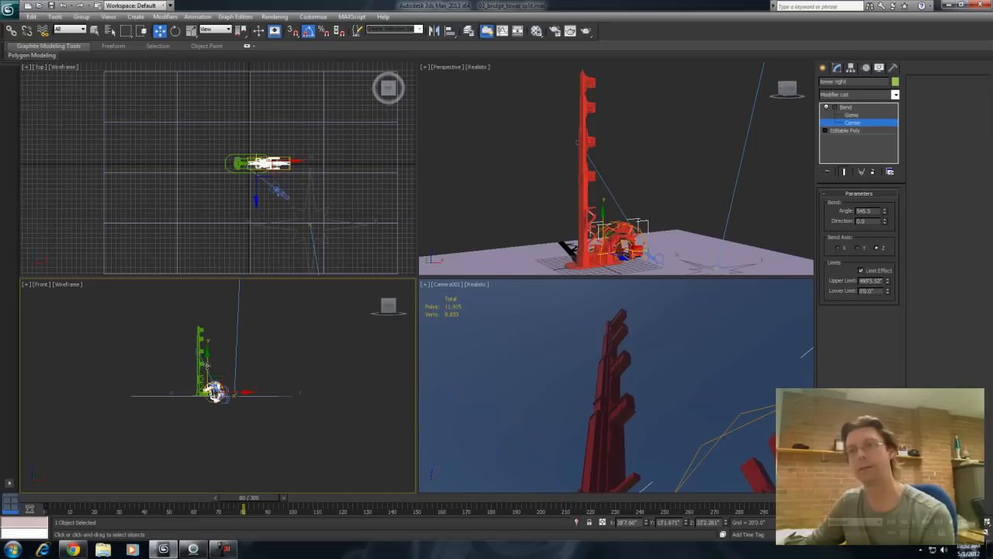
drag(207, 370, 208, 297)
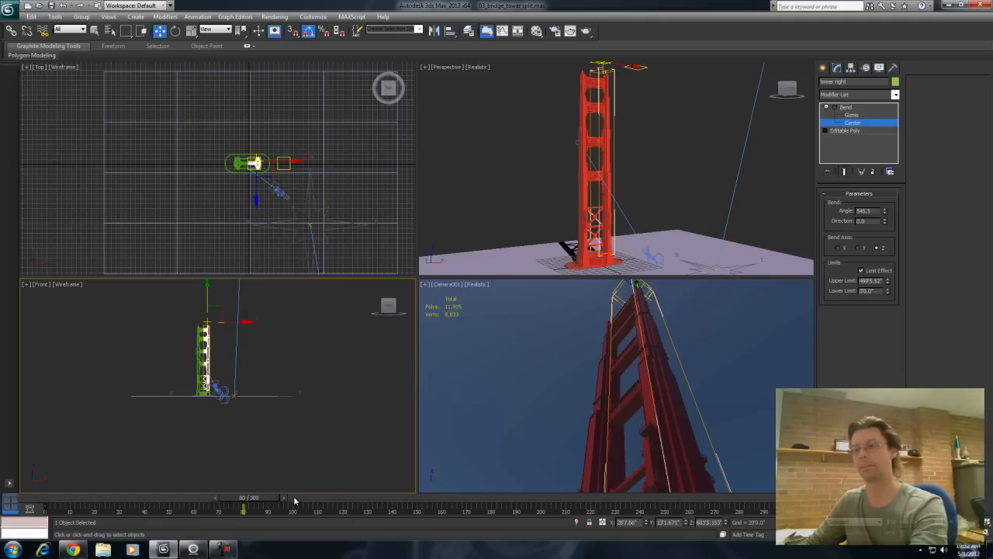
key(ctrl+z)
key(n)
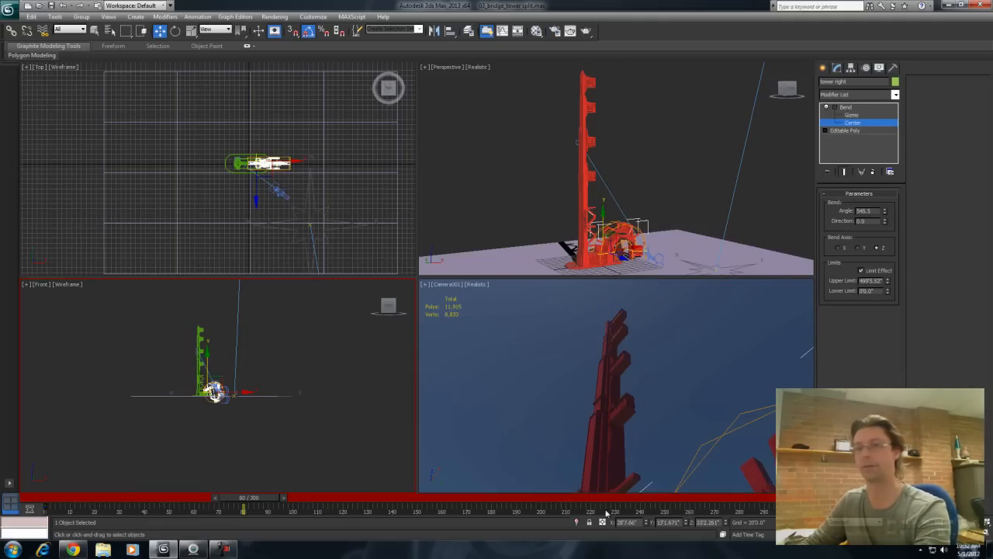
key(ctrl+y)
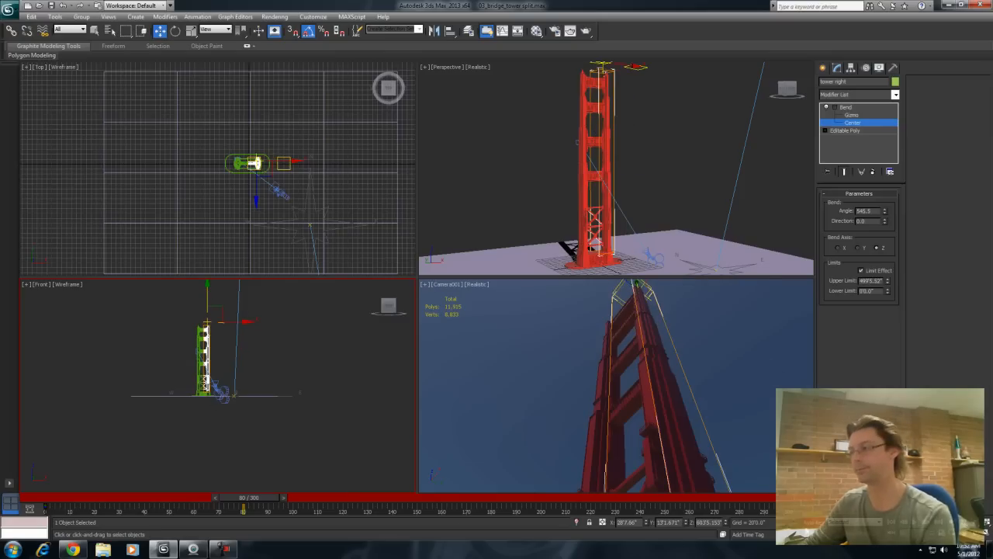
key(n)
Step: Move the Bend center's first animation key from frame 0 to frame 50 and scrub to frame 50
drag(249, 497, 132, 509)
key(w)
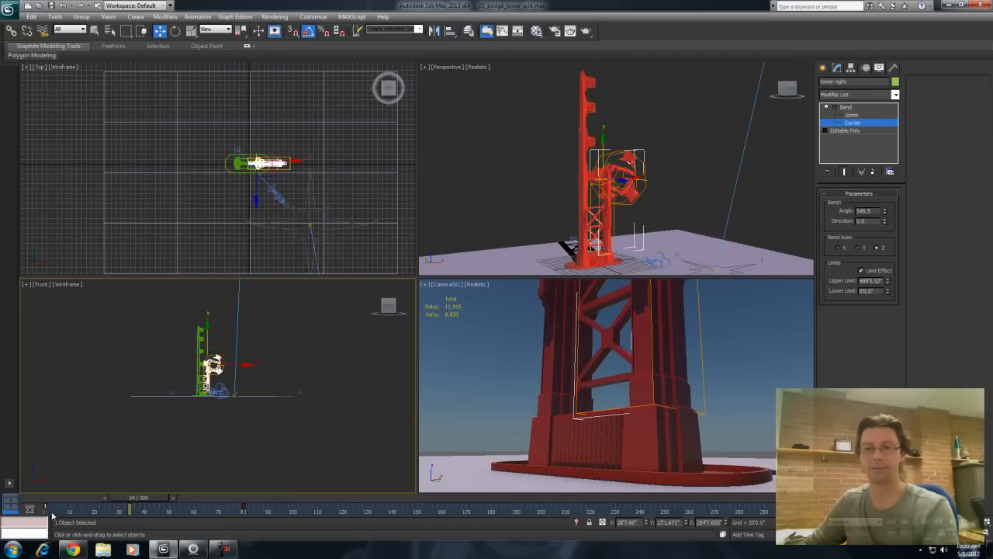
shift+drag(44, 506, 202, 527)
drag(119, 508, 149, 526)
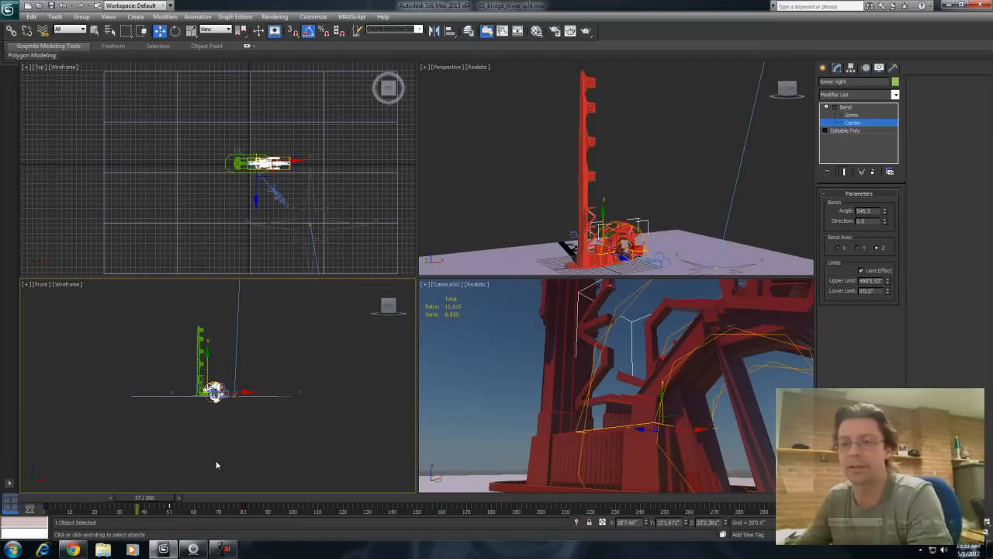
drag(163, 502, 201, 498)
key(w)
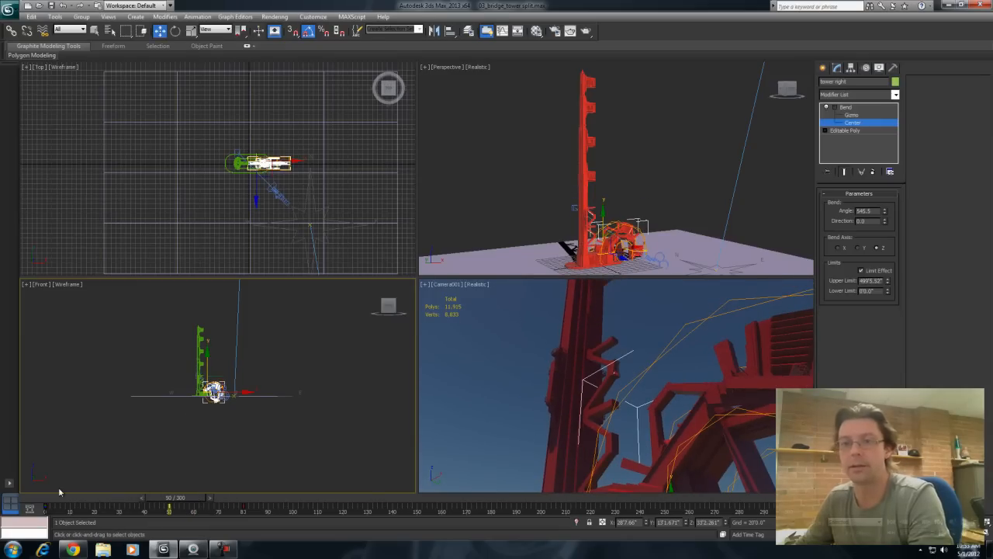
Step: Display the Front view as an angled, shaded view and rotate the Bend gizmo at frame 50
mouse_move(204, 411)
alt+middle_down()
mouse_move(181, 427)
mouse_move(274, 342)
alt+middle_up()
scroll(208, 408, up, 5)
key(F3)
scroll(273, 341, down, 2)
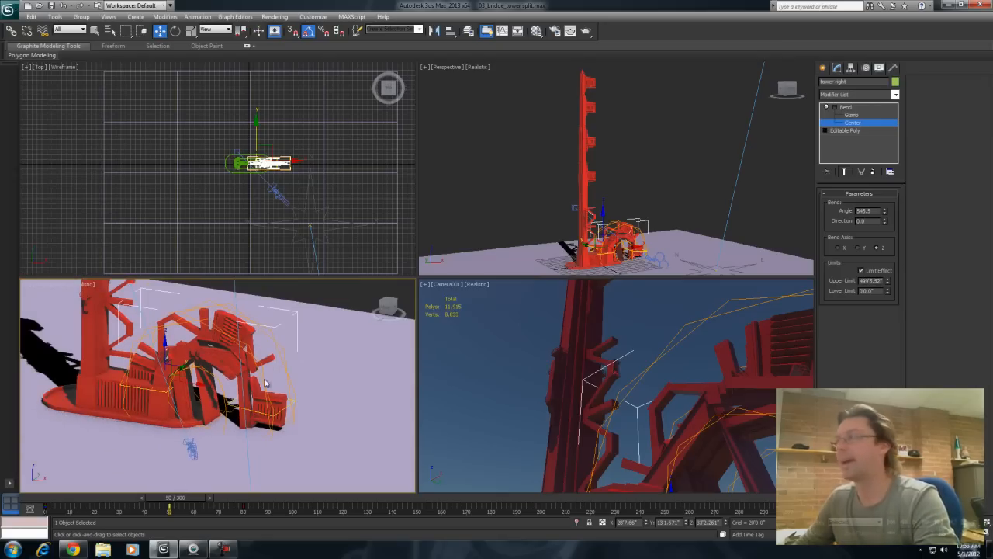
click(850, 115)
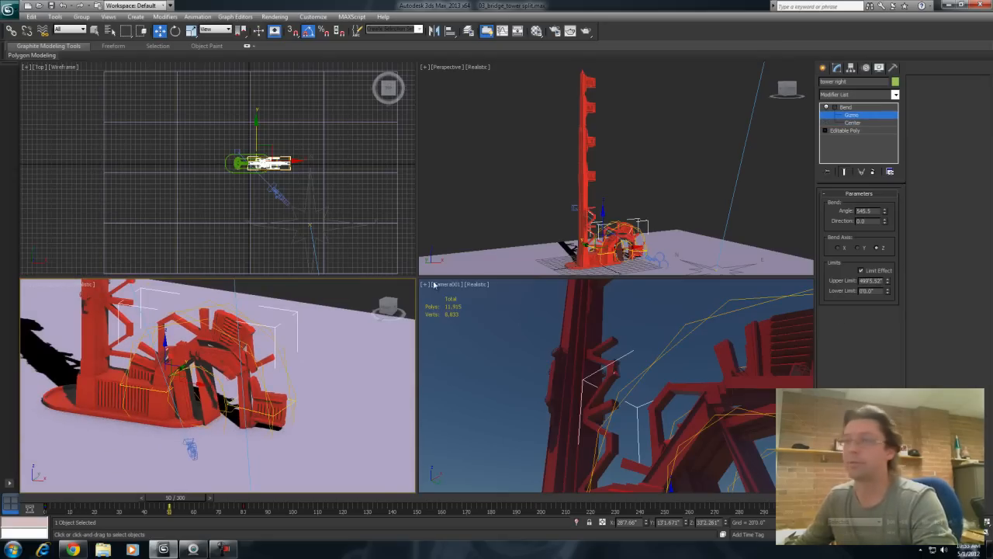
right_click(189, 380)
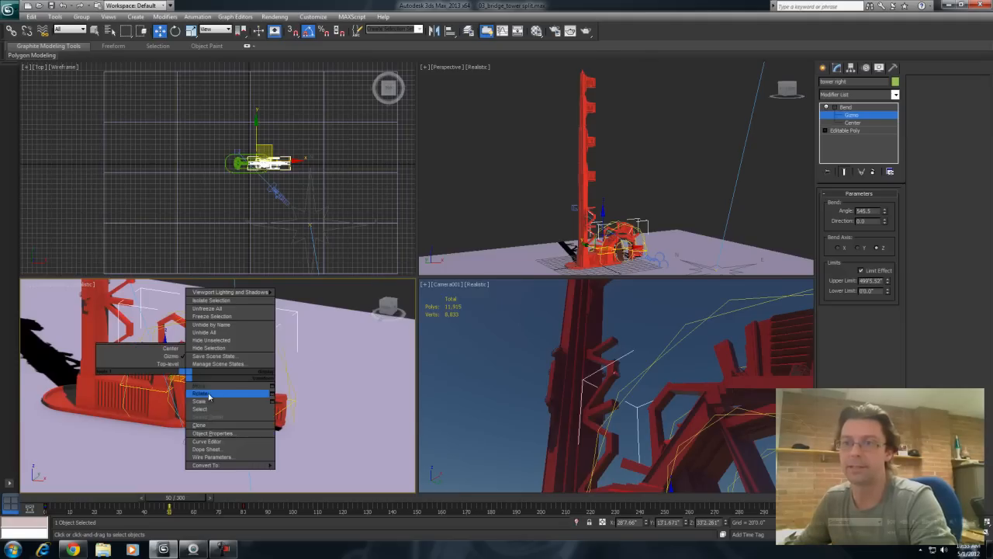
click(206, 397)
drag(181, 388, 166, 391)
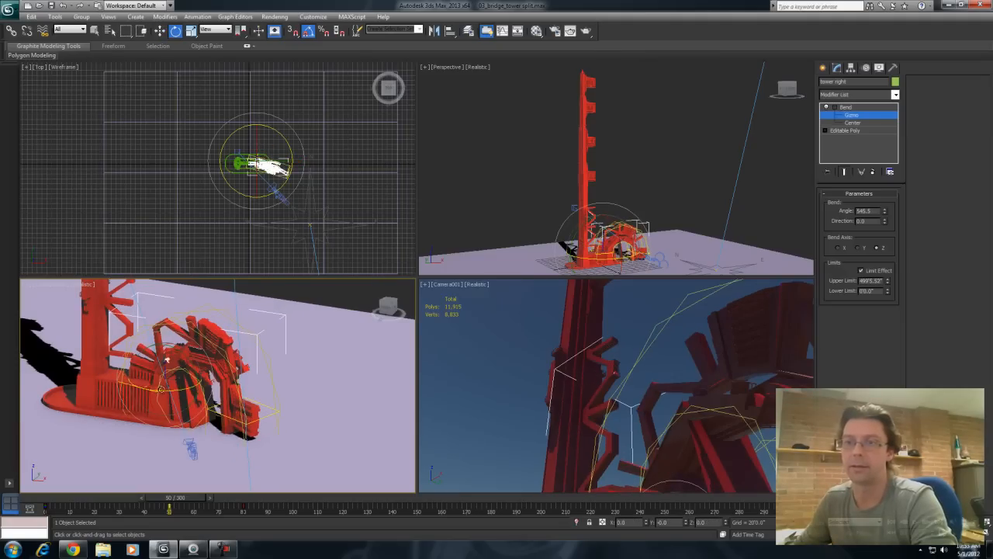
key(ctrl+z)
key(ctrl+z)
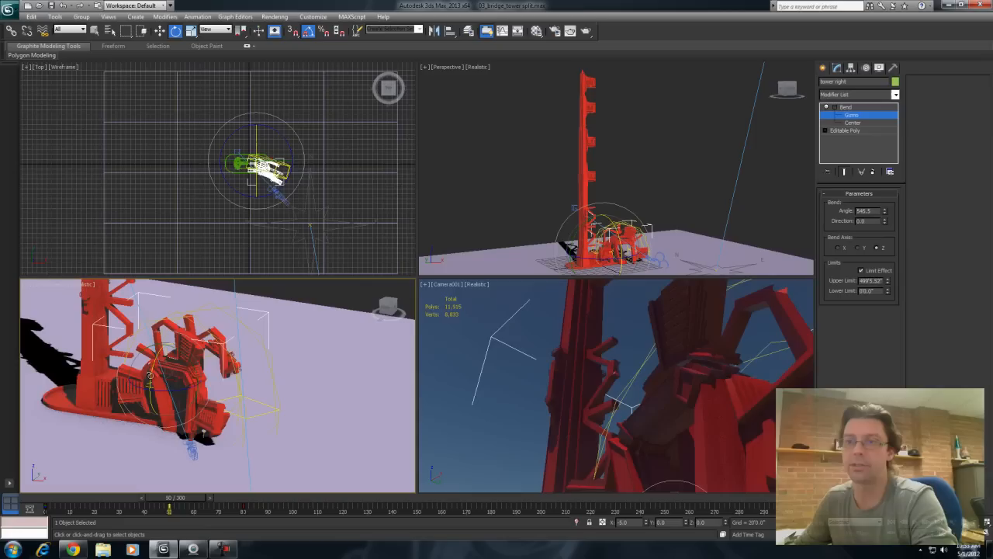
Step: Record a rotation of the Bend gizmo at frame 60 with Auto Key turned on
alt+middle_drag(266, 432, 231, 437)
drag(171, 505, 194, 509)
key(e)
middle_drag(215, 412, 231, 440)
key(n)
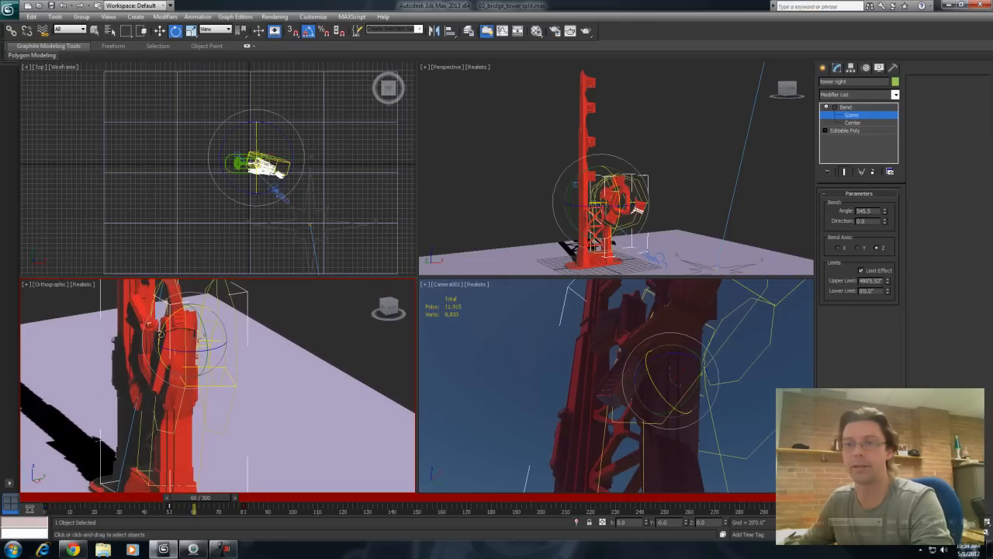
mouse_move(161, 349)
mouse_down()
mouse_move(190, 353)
mouse_move(162, 334)
mouse_move(153, 342)
mouse_up()
Step: Return to frame 50 and key a different rotation of the Bend gizmo there
drag(212, 500, 190, 505)
key(e)
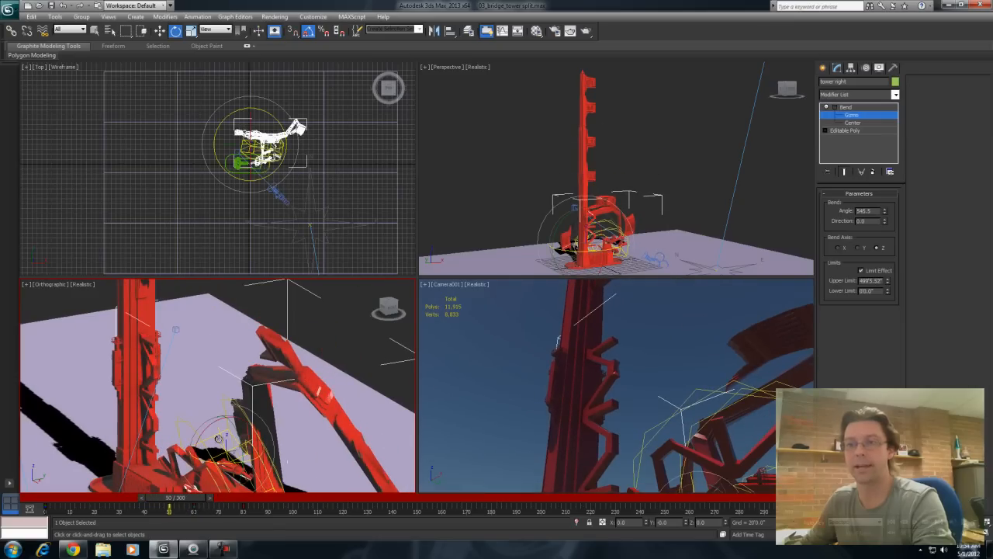
drag(220, 441, 209, 428)
Step: Scrub the animation between frames 44 and 78 to examine how the right tower half unrolls
drag(171, 499, 232, 486)
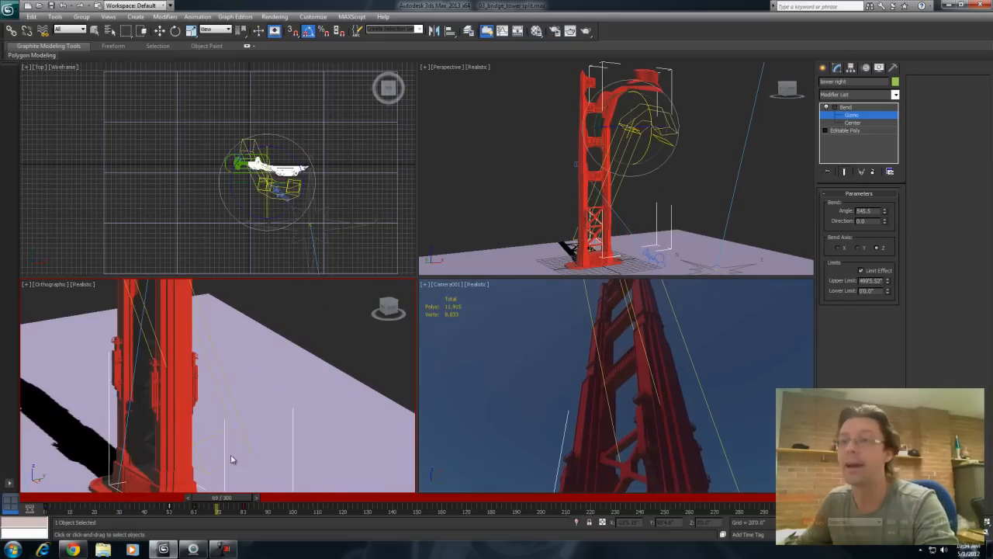
scroll(233, 373, down, 6)
alt+middle_drag(222, 414, 250, 424)
drag(239, 503, 261, 507)
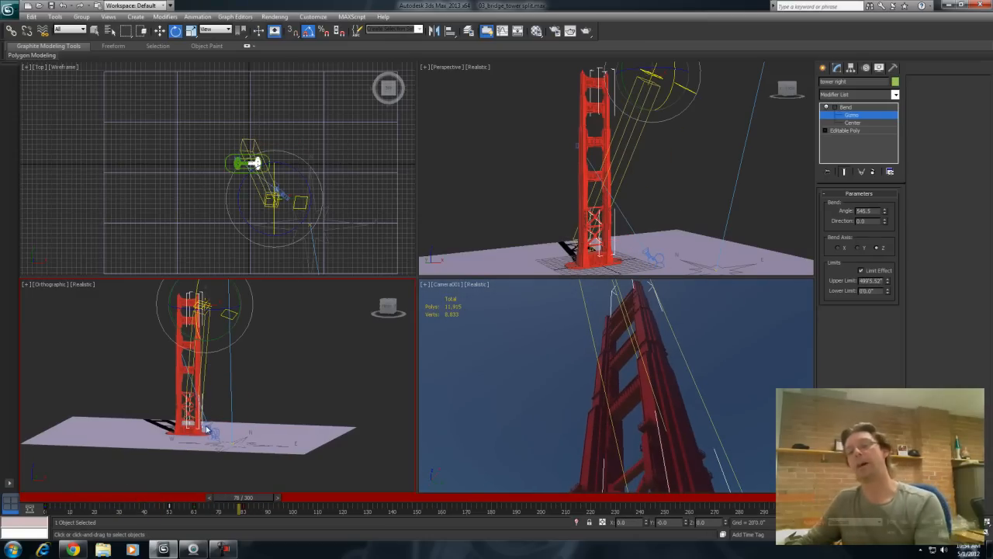
alt+middle_drag(221, 403, 208, 407)
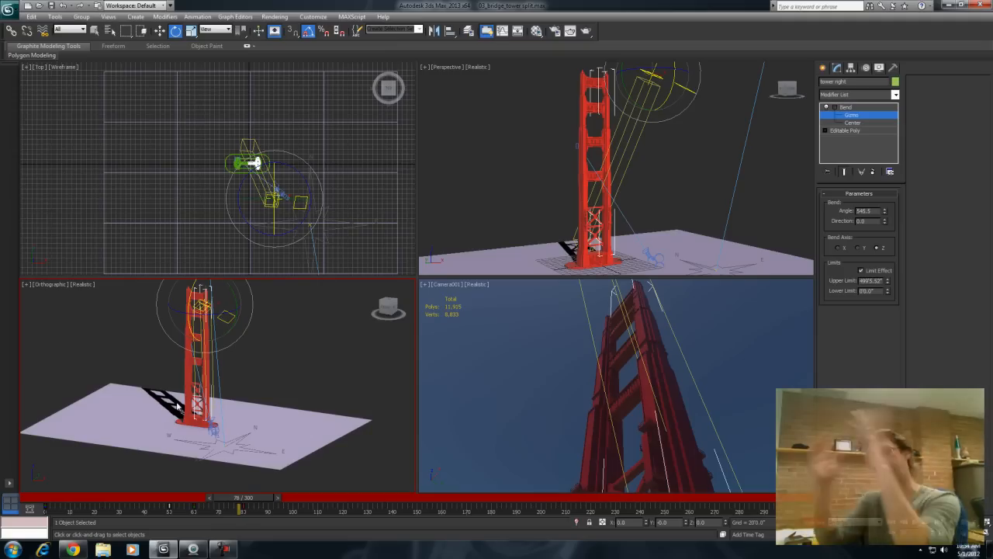
drag(240, 495, 162, 496)
alt+middle_drag(211, 434, 231, 390)
scroll(230, 407, up, 8)
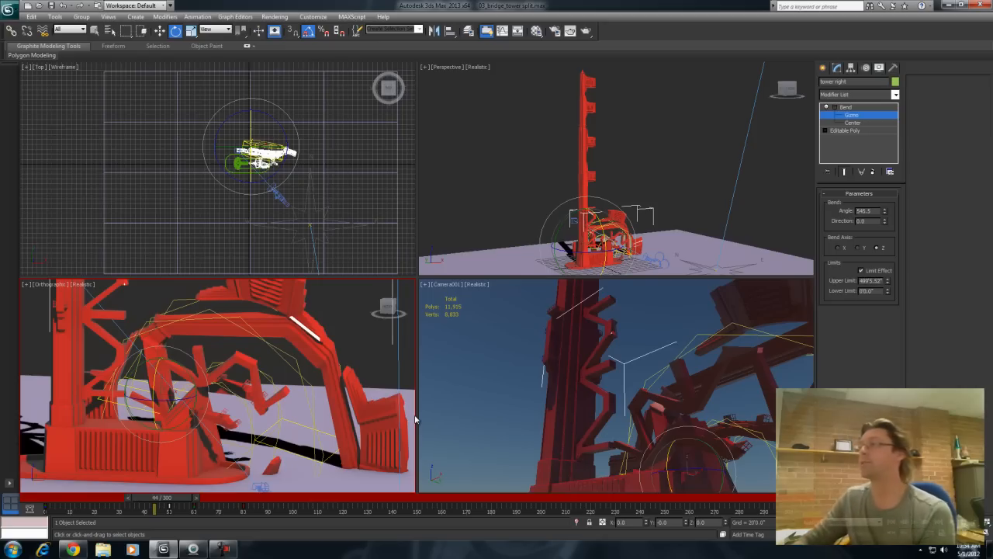
Step: Add a Tessellate modifier between the Editable Poly and Bend on the right tower half, operating on polygons with a tension of 0
click(854, 130)
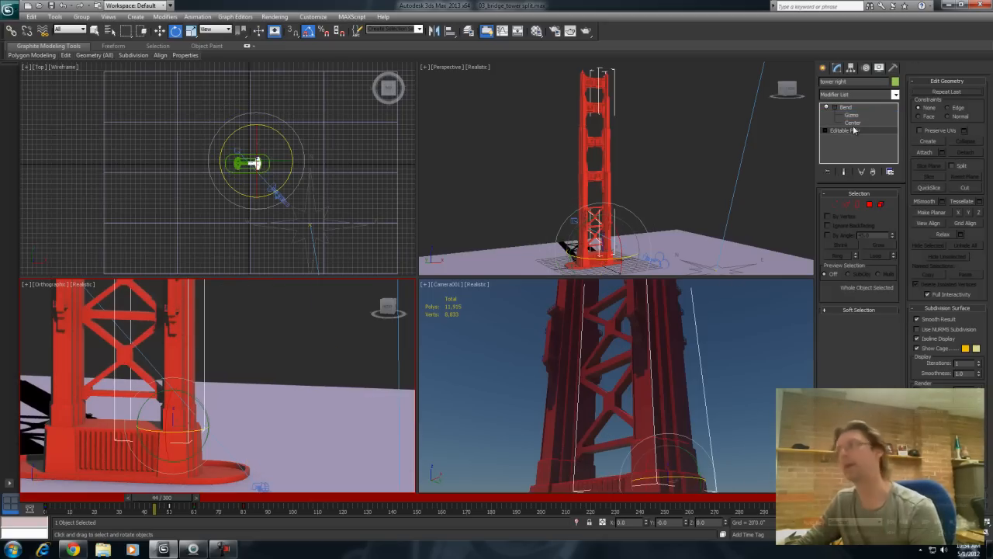
click(896, 94)
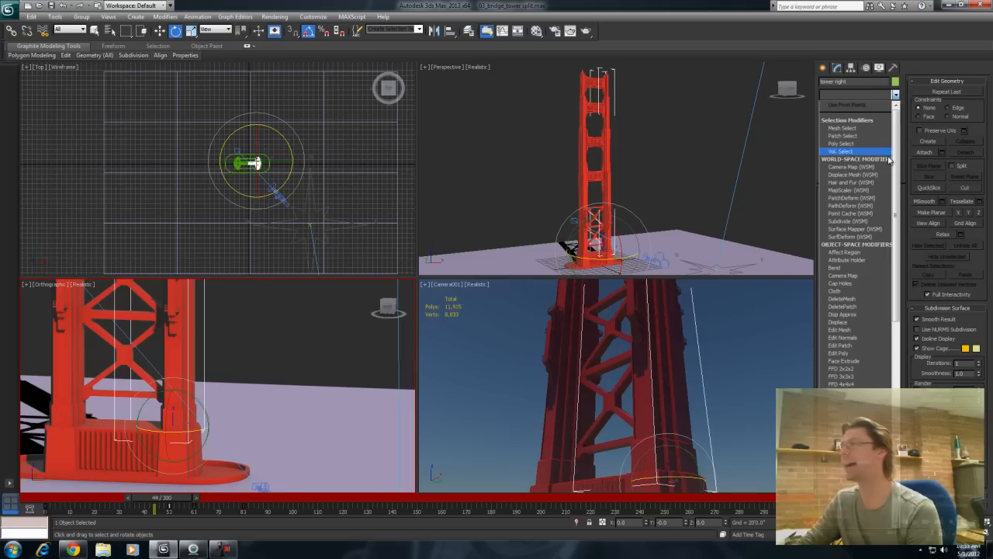
drag(896, 169, 896, 370)
click(846, 353)
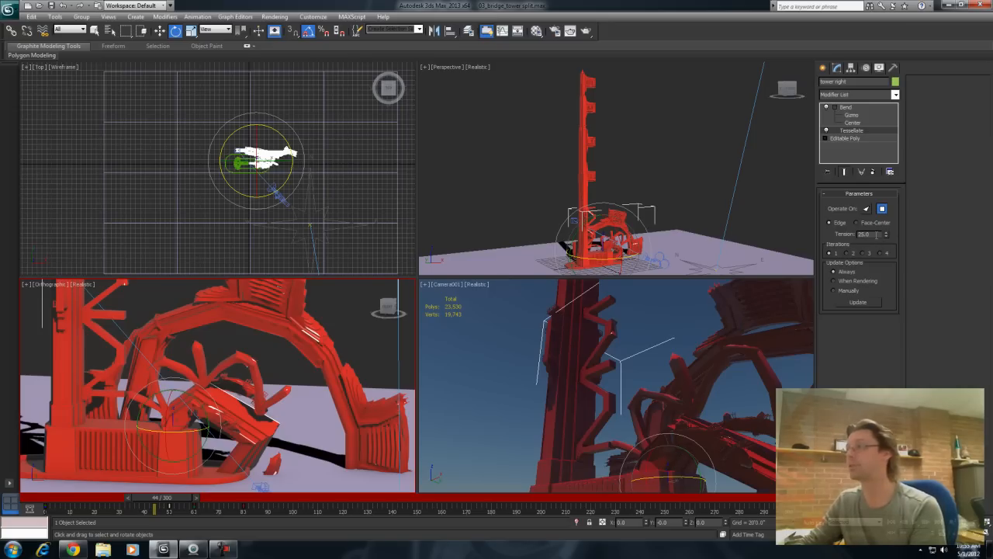
text(0)
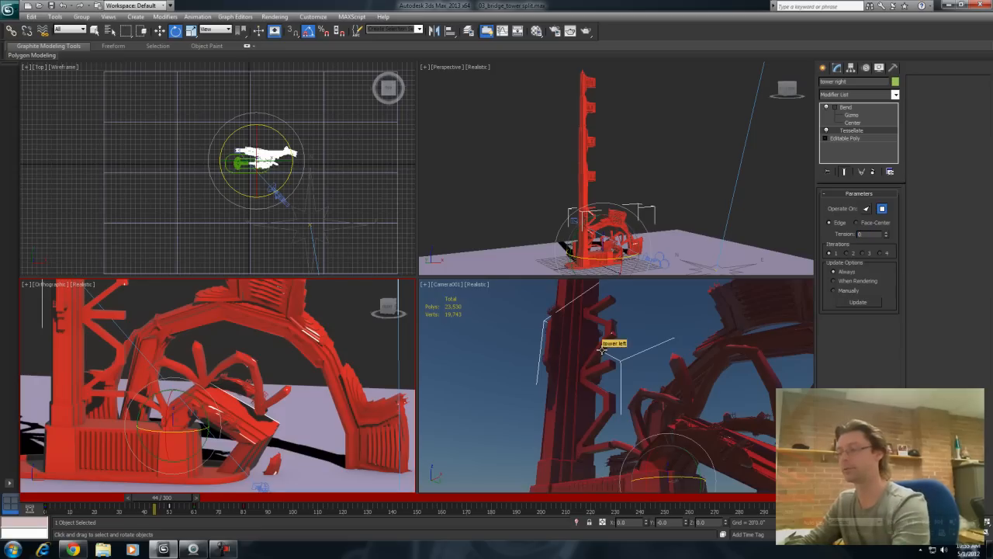
key(Return)
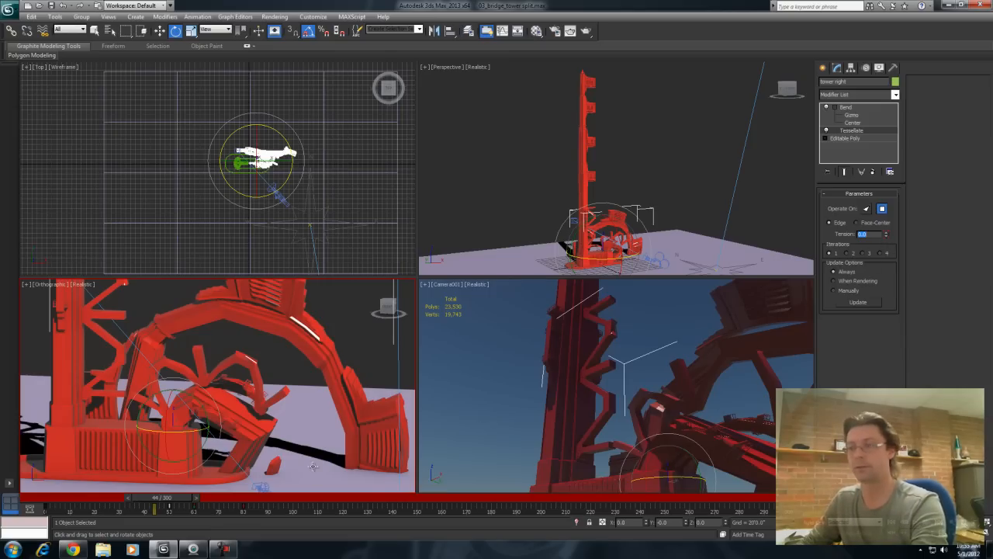
text(25)
key(Return)
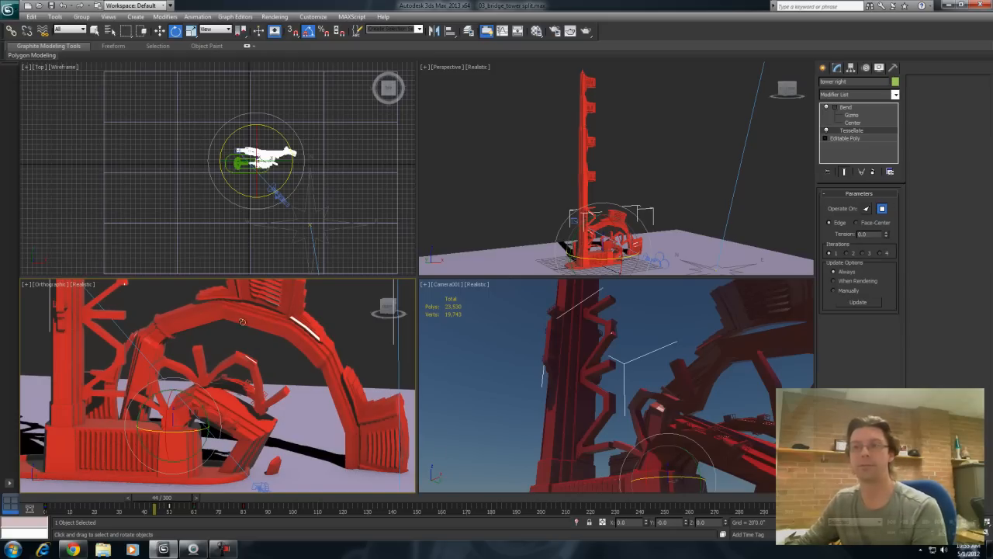
Step: Set the Tessellate iterations to 3, turn the modifier off in the viewport and move the animation to frame 56
click(847, 254)
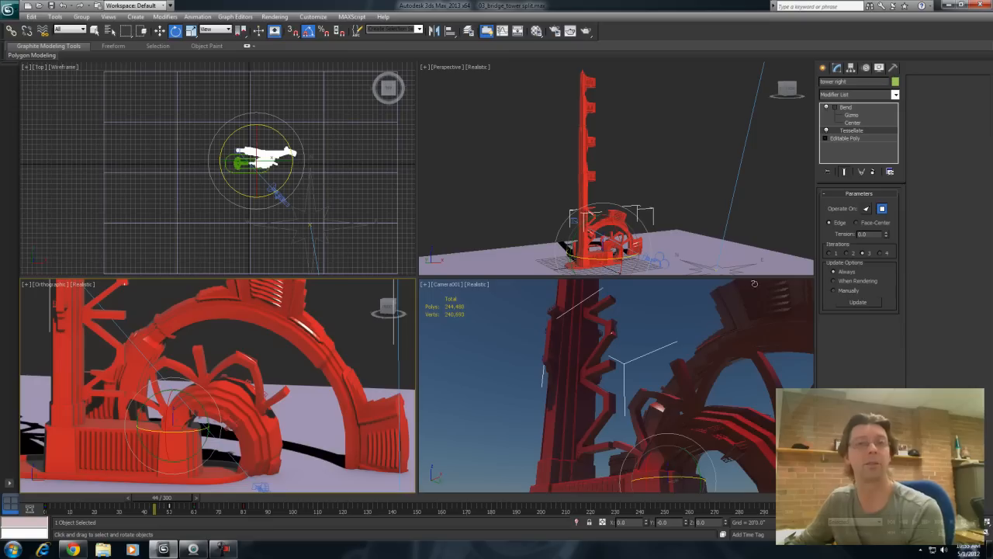
right_click(851, 134)
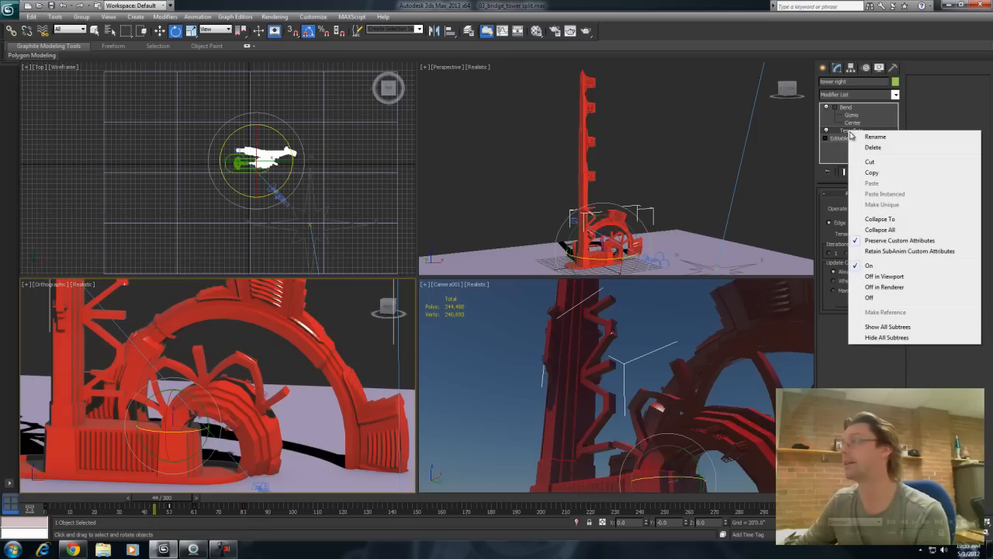
click(890, 277)
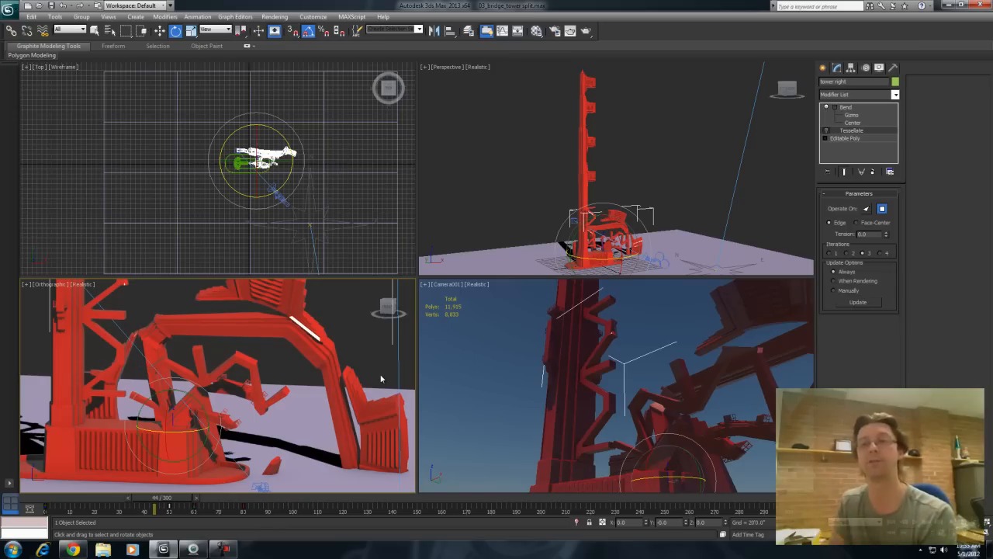
drag(166, 503, 195, 502)
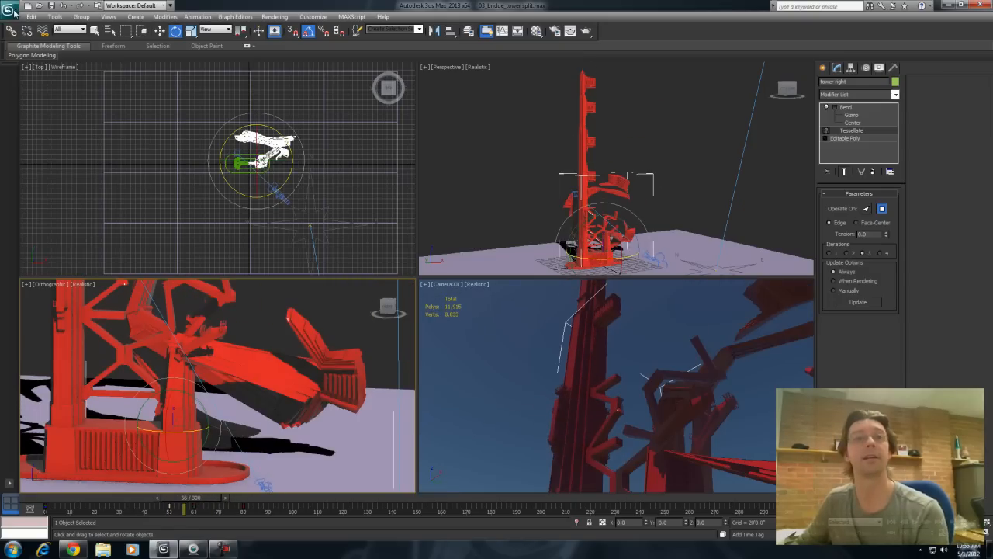
Step: Open the recent scene 04_bridge_tower finished.max without saving the changes to the current scene
click(13, 10)
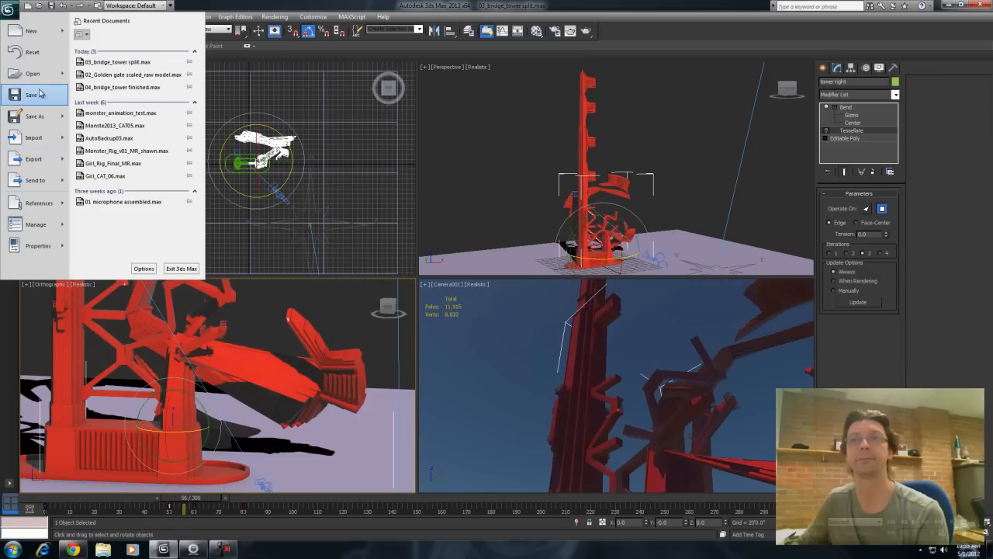
click(122, 87)
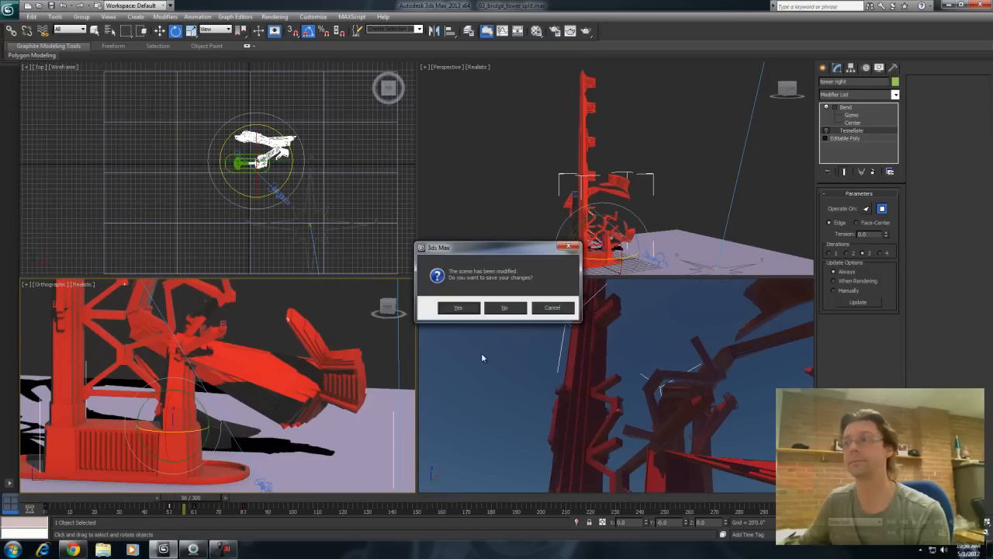
click(505, 308)
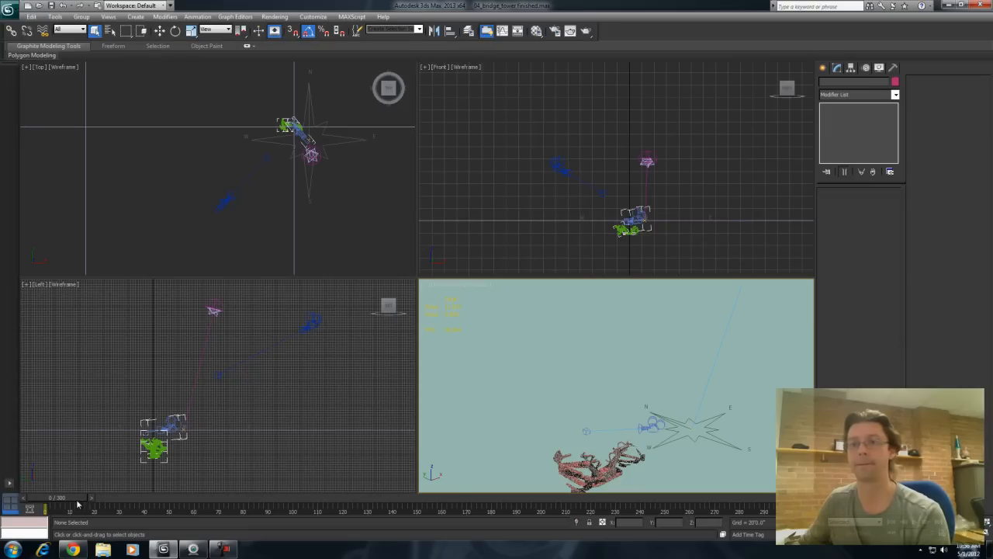
Step: Show the Camera low tower shot in the Front viewport with realistic shading and maximize that viewport
click(534, 262)
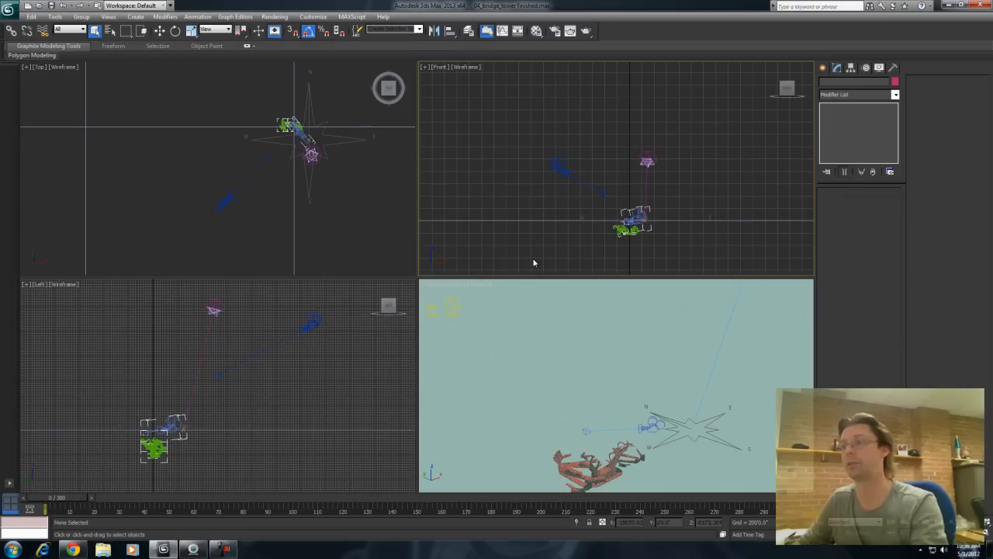
right_click(534, 262)
key(c)
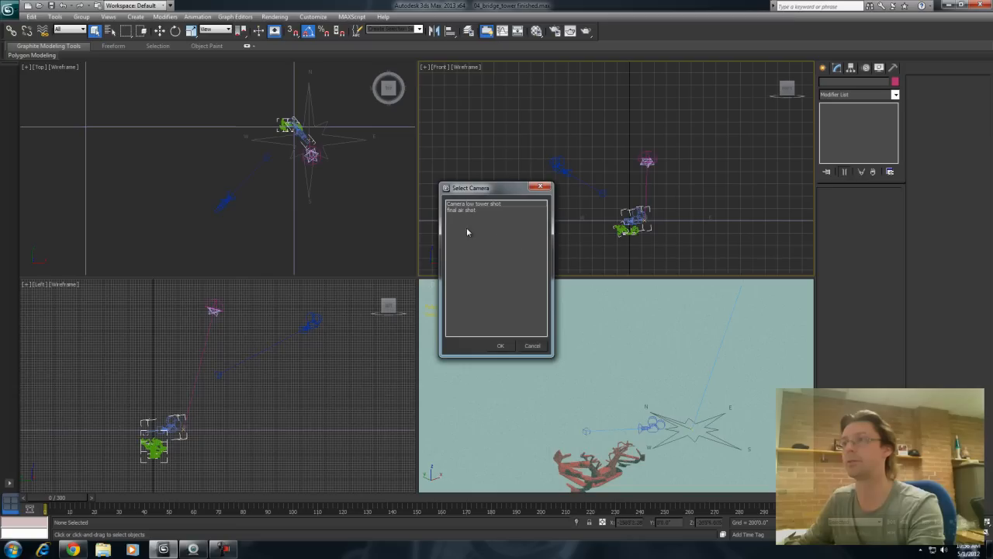
double_click(470, 203)
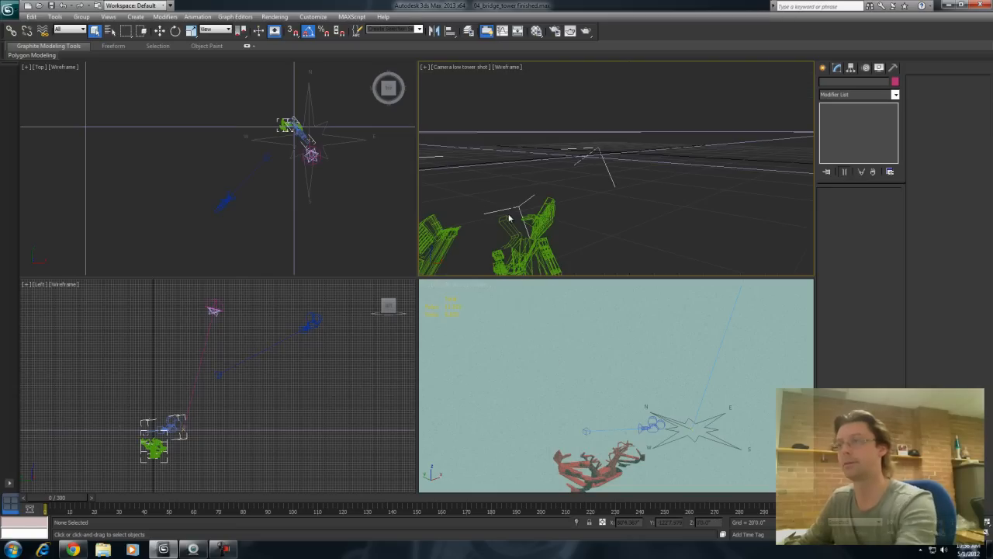
key(F3)
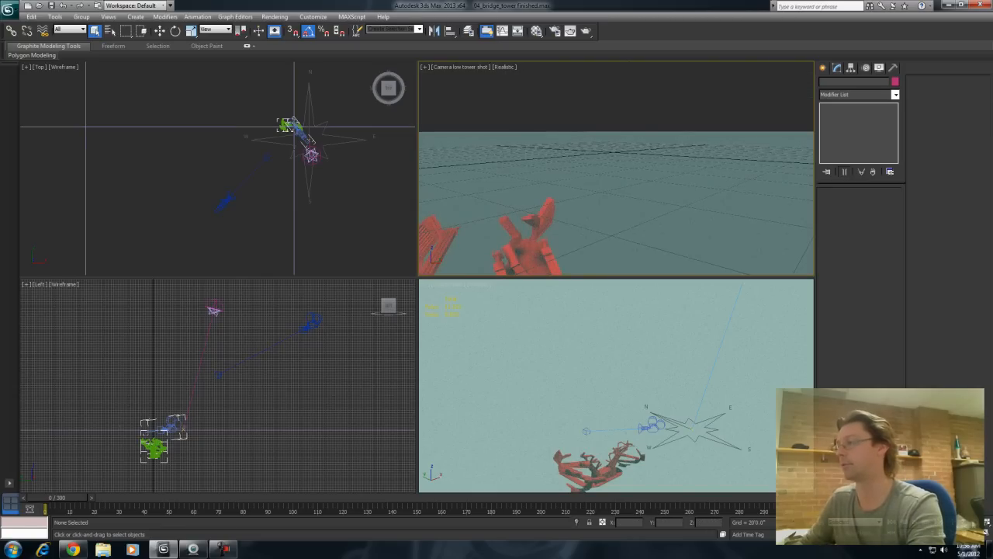
key(ctrl+shift+z)
key(alt+w)
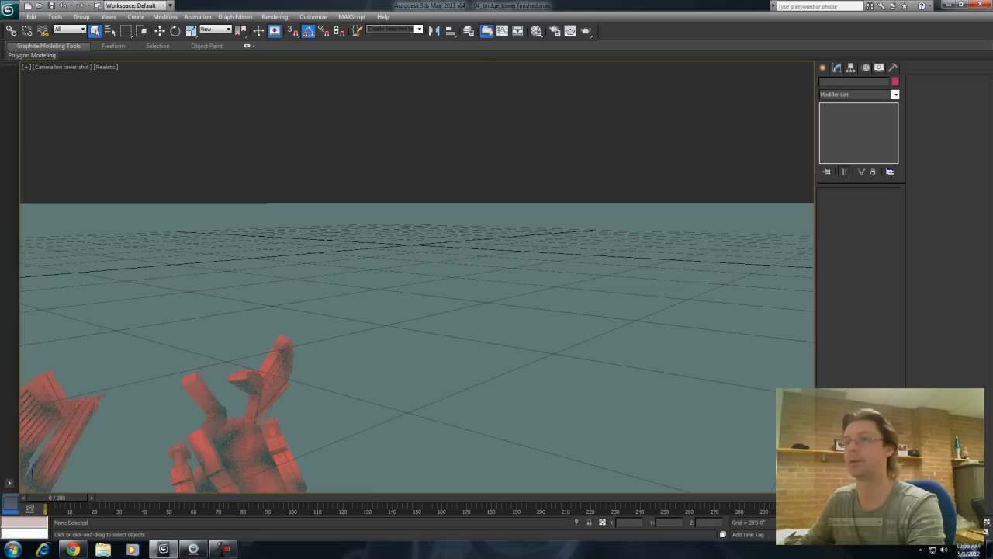
Step: Scrub the finished tower animation forward to frame 234 and back to examine how both halves unroll
drag(71, 499, 633, 555)
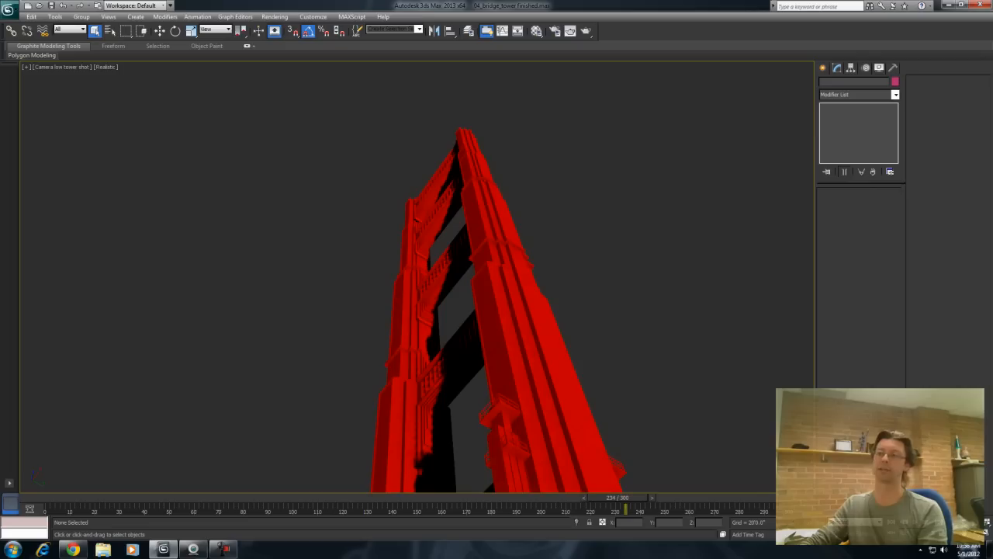
drag(629, 500, 174, 516)
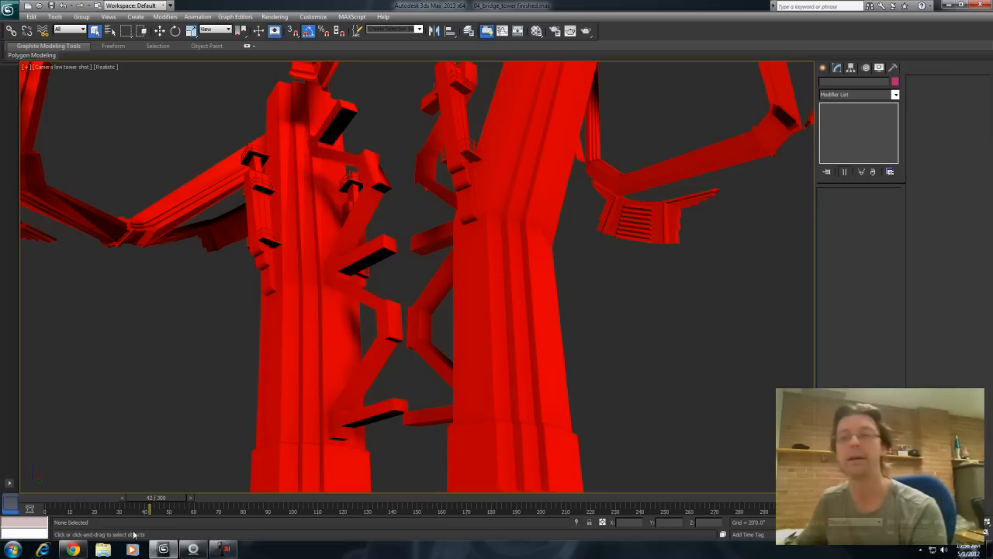
drag(169, 501, 121, 521)
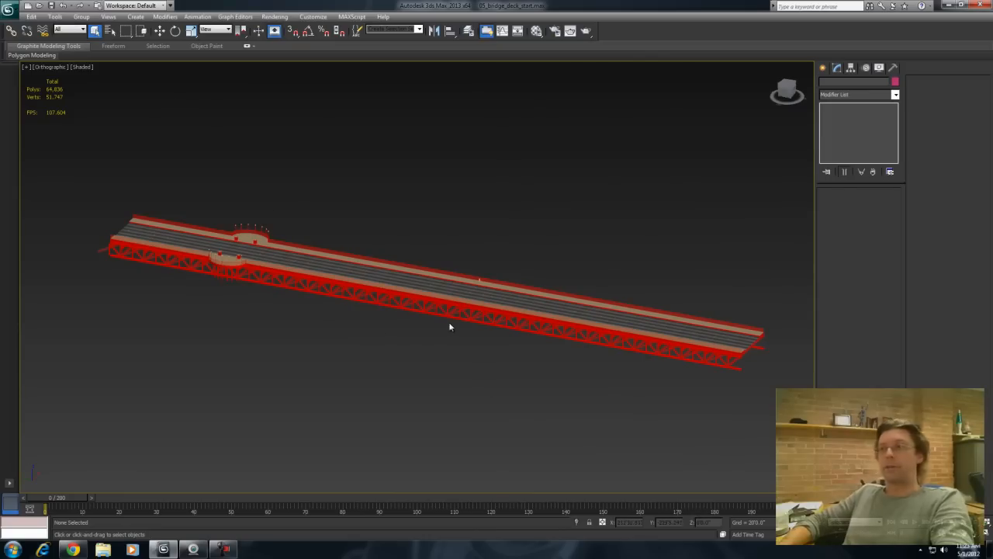
Step: Switch the bridge deck scene to a perspective view and add a Bend modifier to the road deck
alt+middle_drag(448, 326, 434, 354)
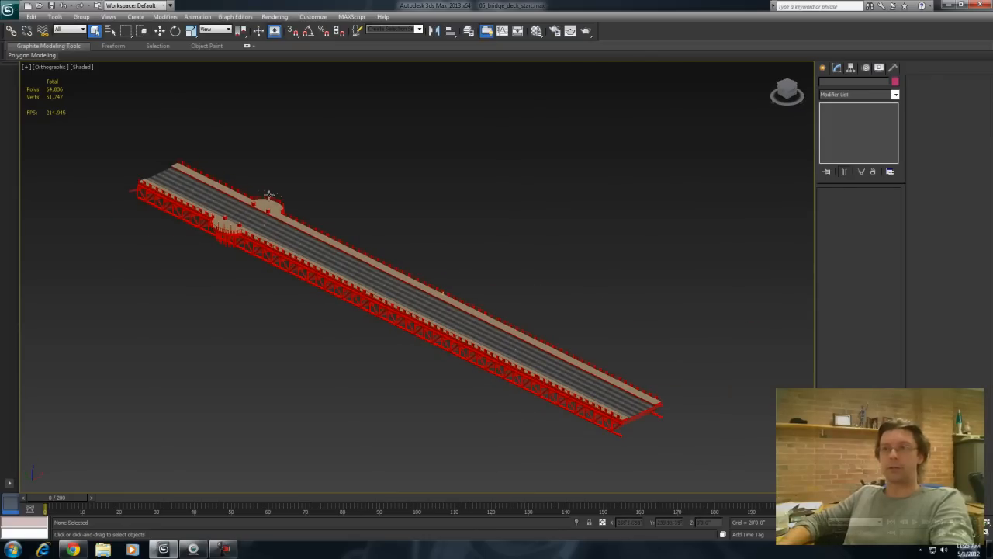
alt+middle_drag(314, 326, 559, 370)
key(p)
click(587, 373)
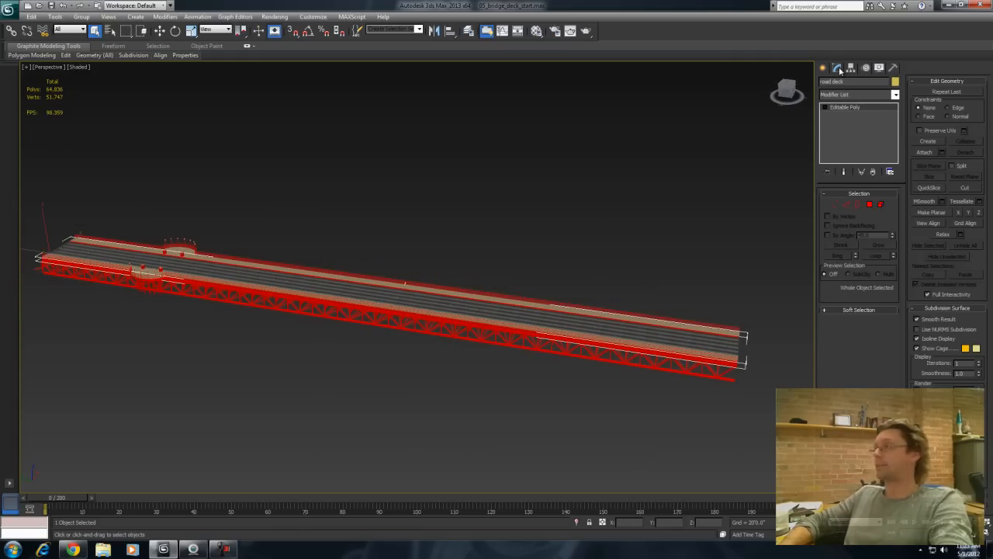
click(896, 94)
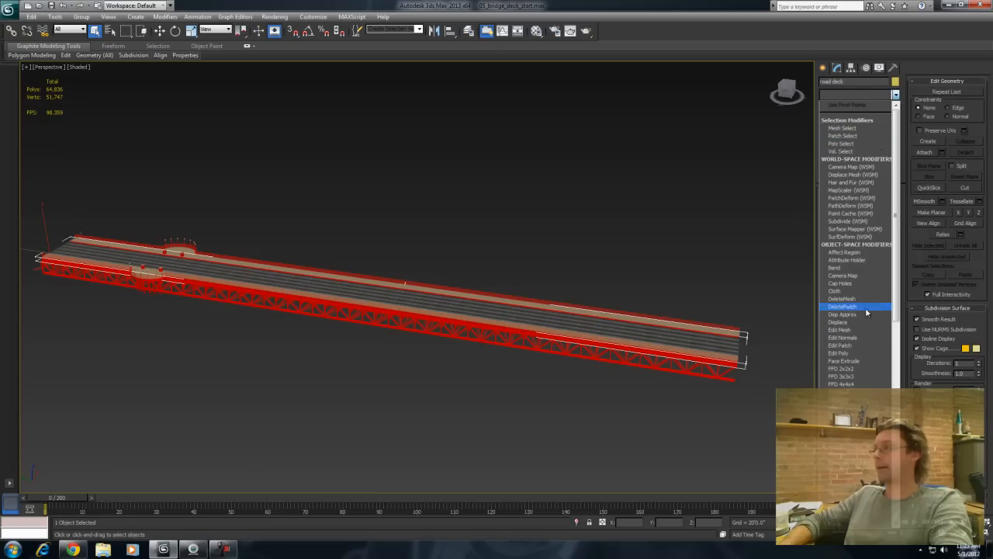
click(858, 268)
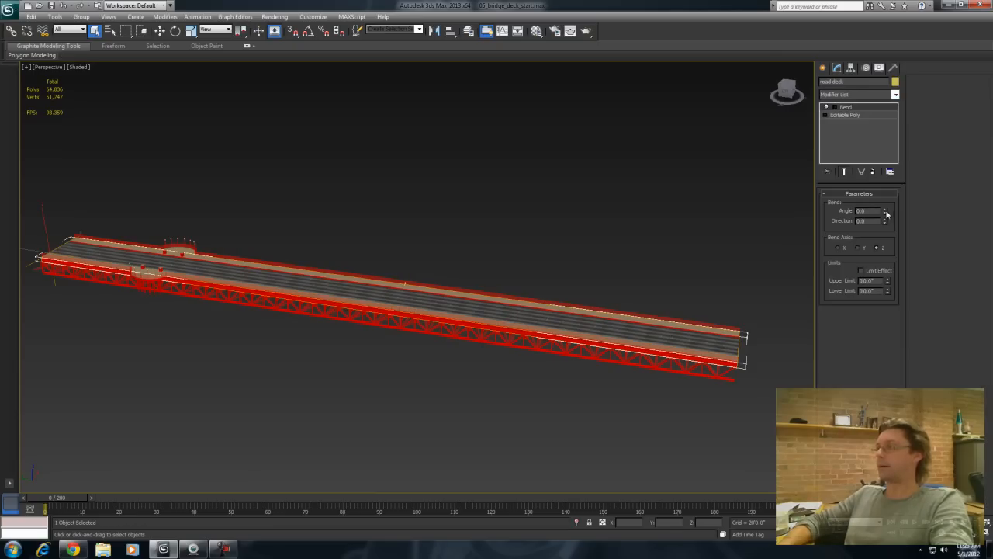
Step: Roll up the road deck by setting the Bend direction to -90 and the angle to about 1098
drag(884, 217, 884, 180)
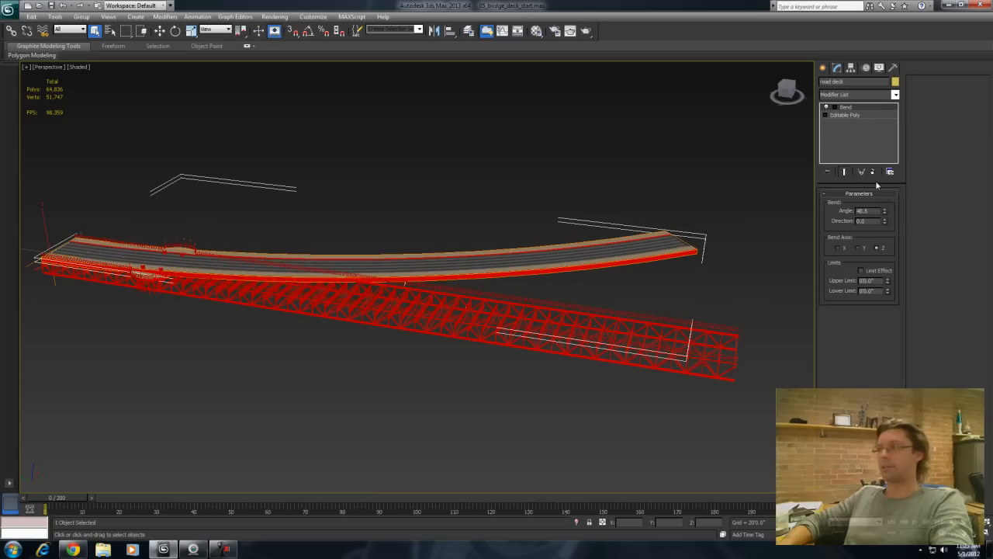
double_click(864, 221)
text(-90)
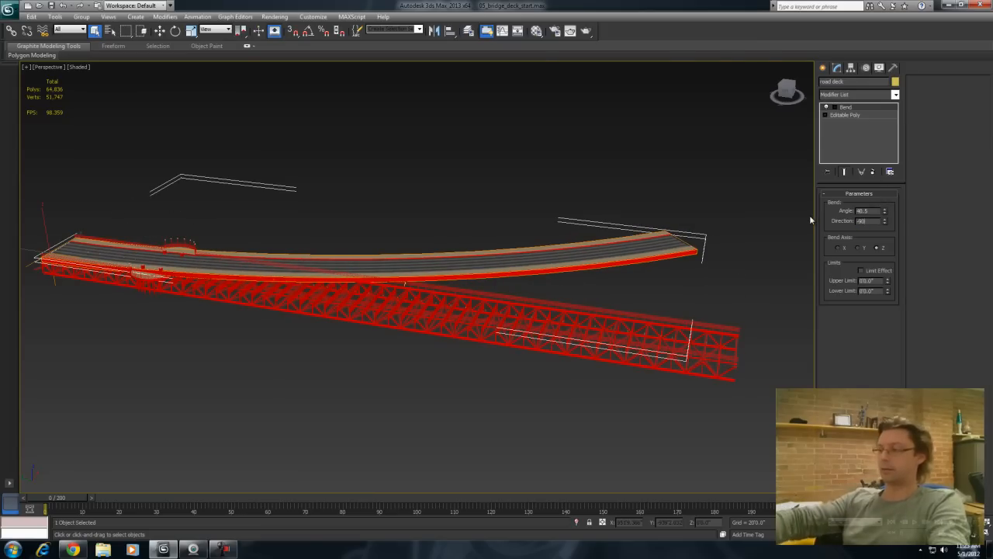
key(Return)
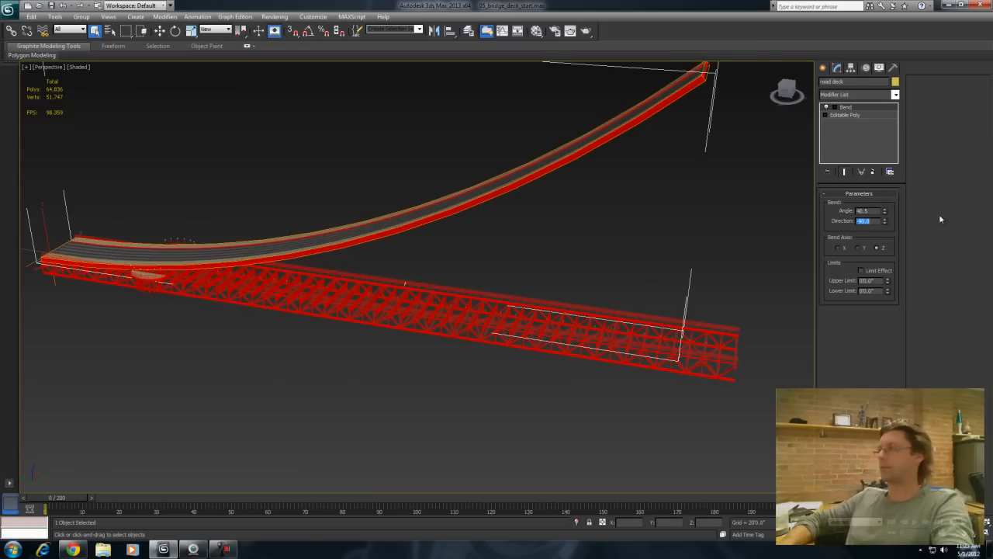
drag(886, 214, 881, 150)
drag(885, 213, 661, 291)
Step: Limit the road deck's Bend effect and raise its upper limit to about 1019'
middle_drag(339, 283, 397, 297)
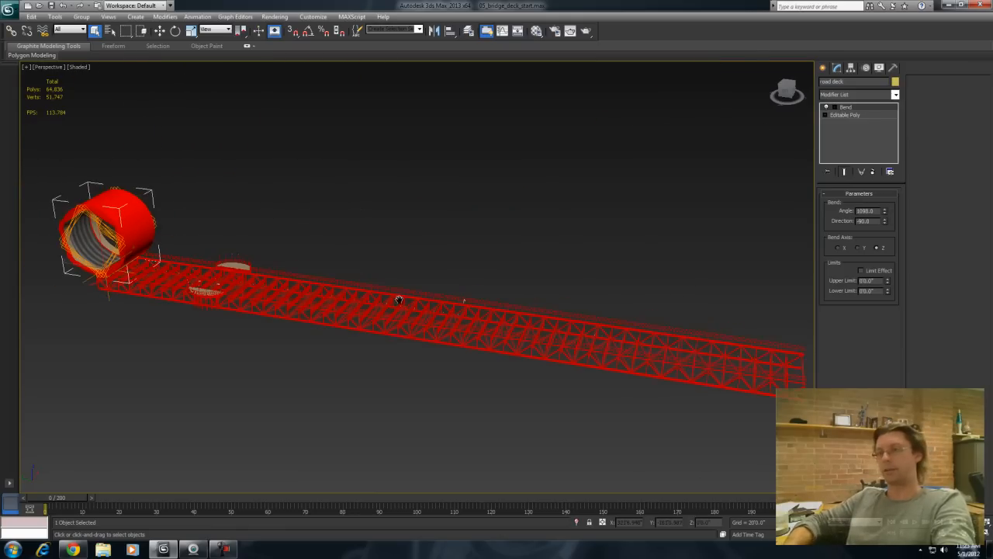
mouse_move(494, 395)
alt+middle_down()
mouse_move(523, 399)
mouse_move(508, 394)
alt+middle_up()
alt+middle_drag(754, 234, 568, 332)
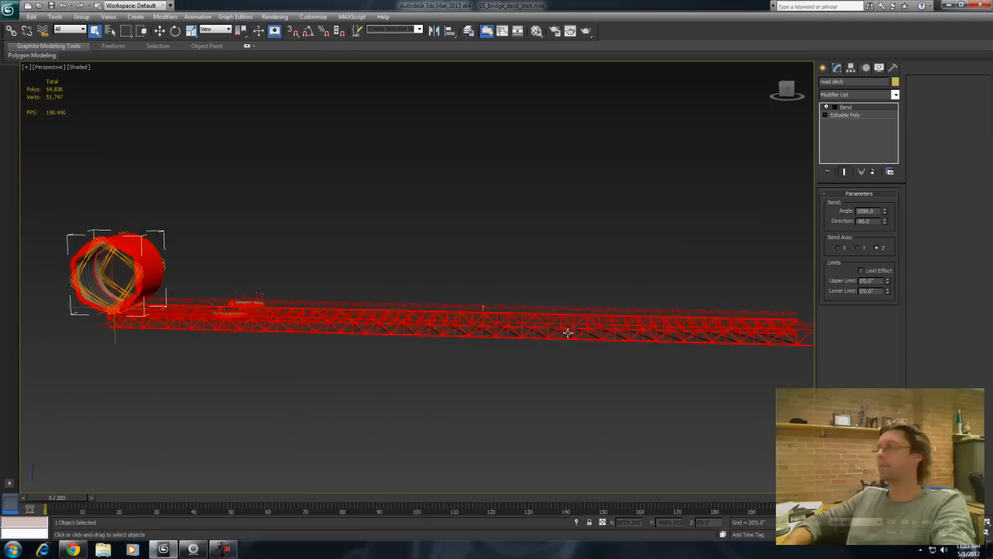
click(862, 270)
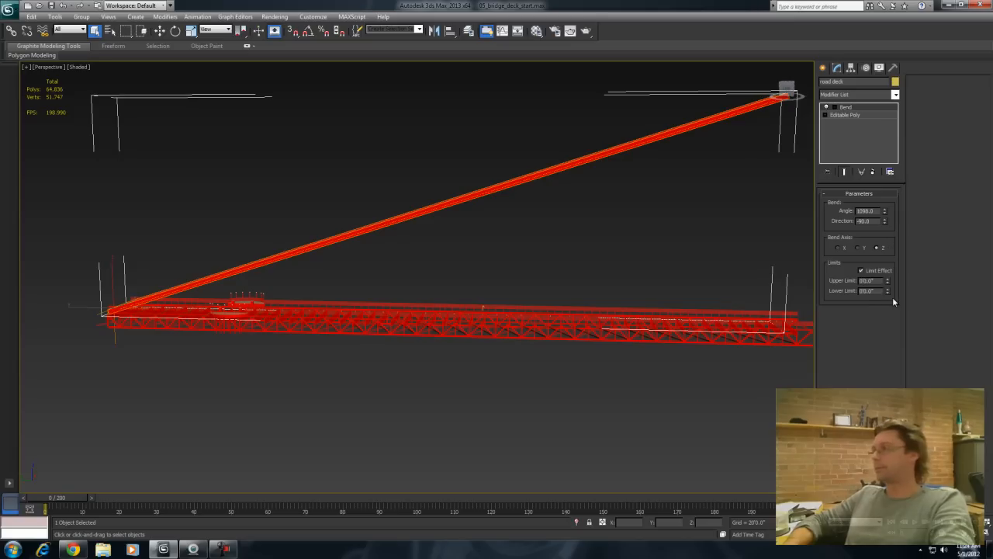
drag(888, 286, 838, 320)
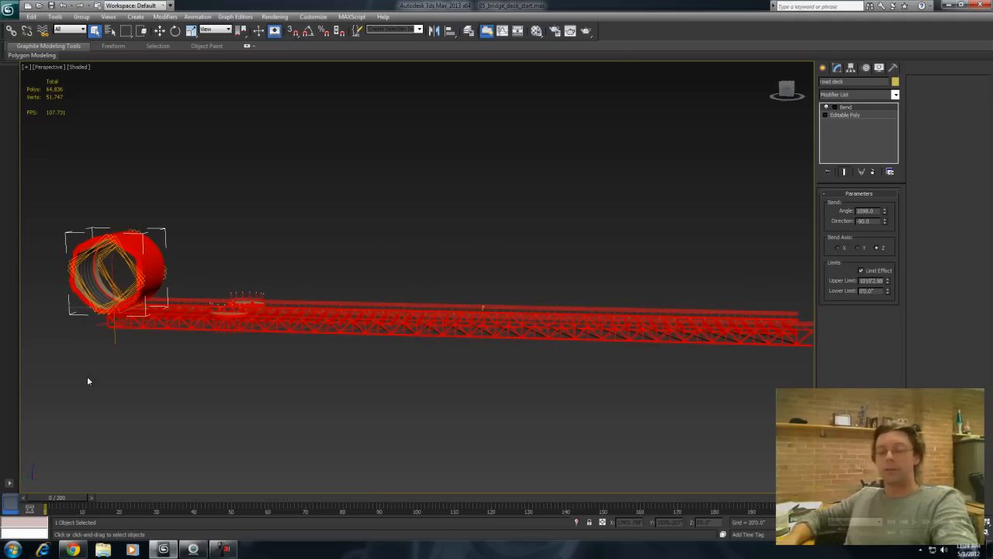
Step: Rotate the road deck's Bend gizmo slightly so the roll becomes a spiral, and raise the Bend angle to 1347.5
alt+middle_drag(200, 345, 219, 340)
middle_drag(139, 335, 490, 286)
scroll(148, 355, up, 4)
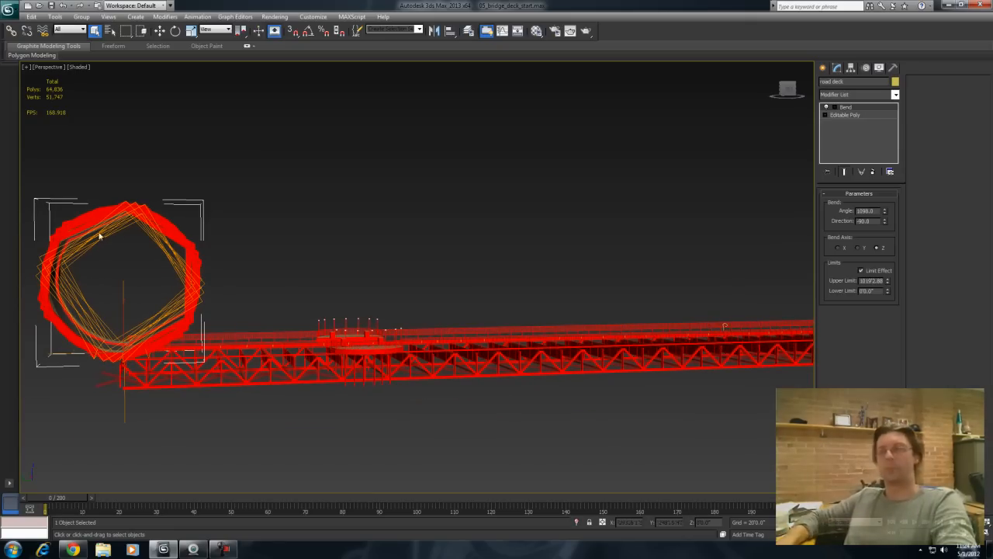
click(834, 106)
click(854, 116)
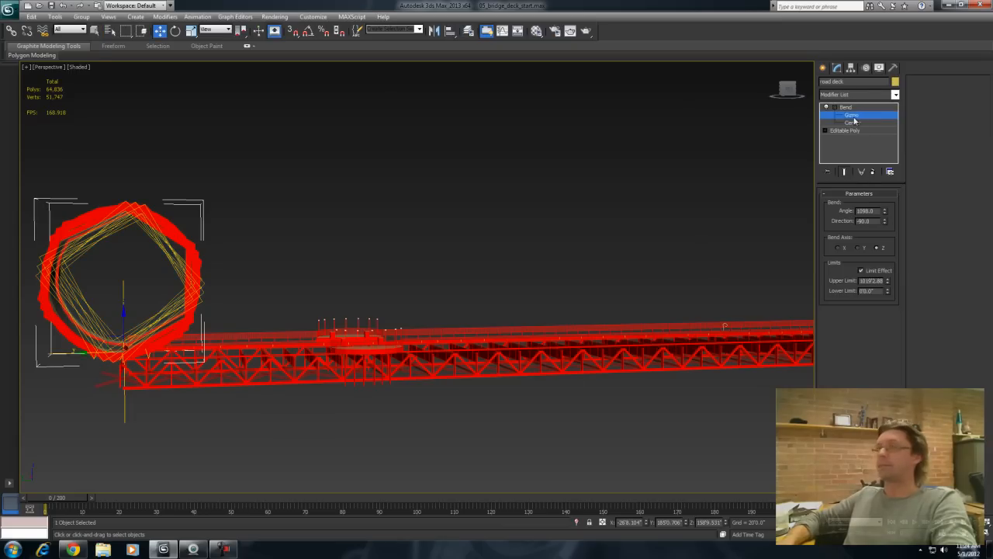
click(175, 31)
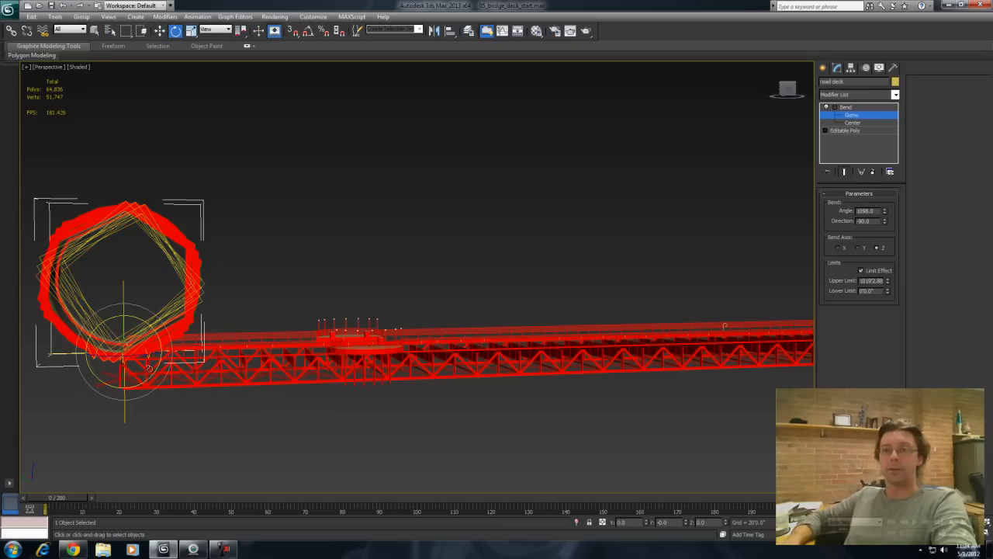
drag(156, 341, 160, 342)
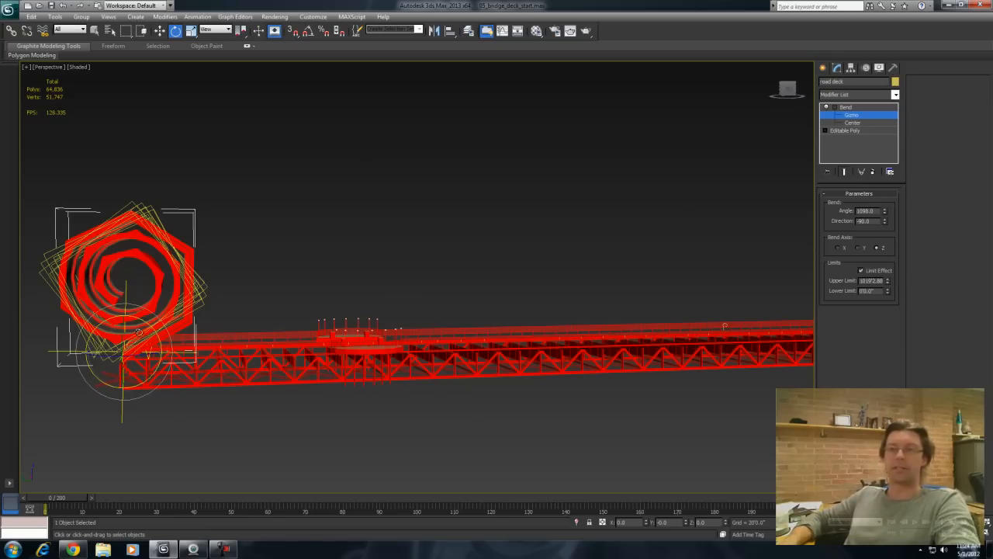
drag(887, 213, 869, 2)
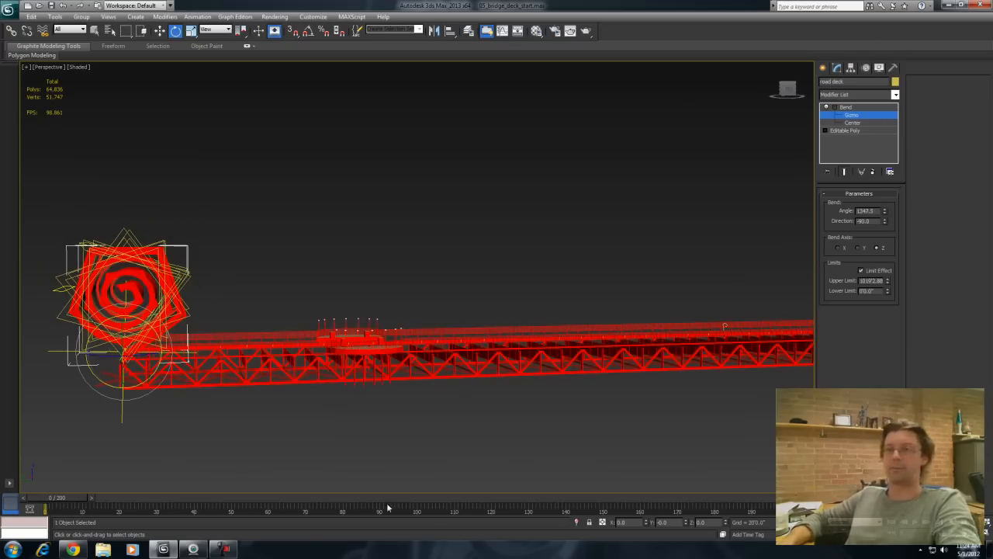
Step: With Auto Key on at frame 150, move the Bend center to the deck's far end so the roll flattens, then return to frame 0
key(n)
drag(61, 499, 605, 498)
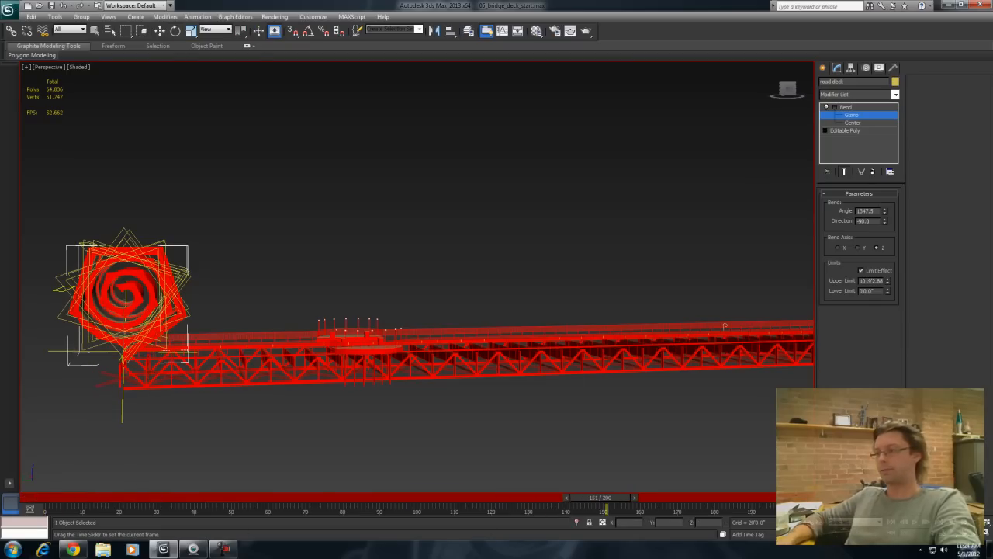
scroll(722, 419, down, 3)
key(e)
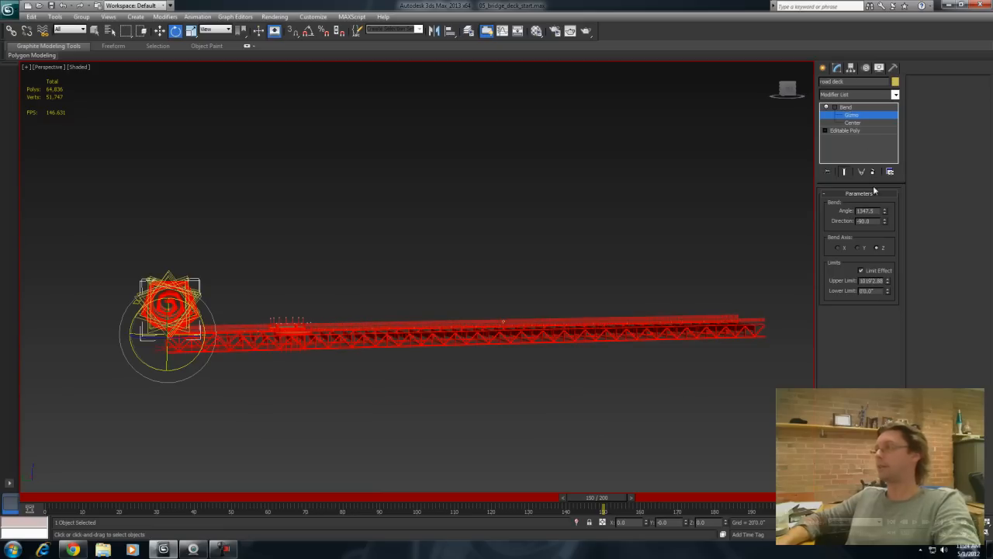
click(866, 124)
key(w)
drag(129, 334, 729, 464)
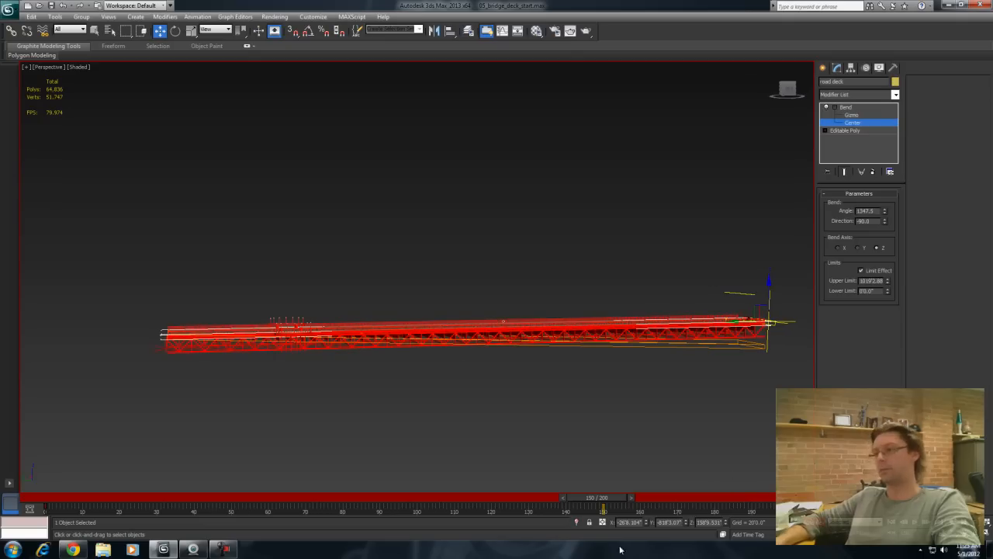
drag(606, 501, 52, 446)
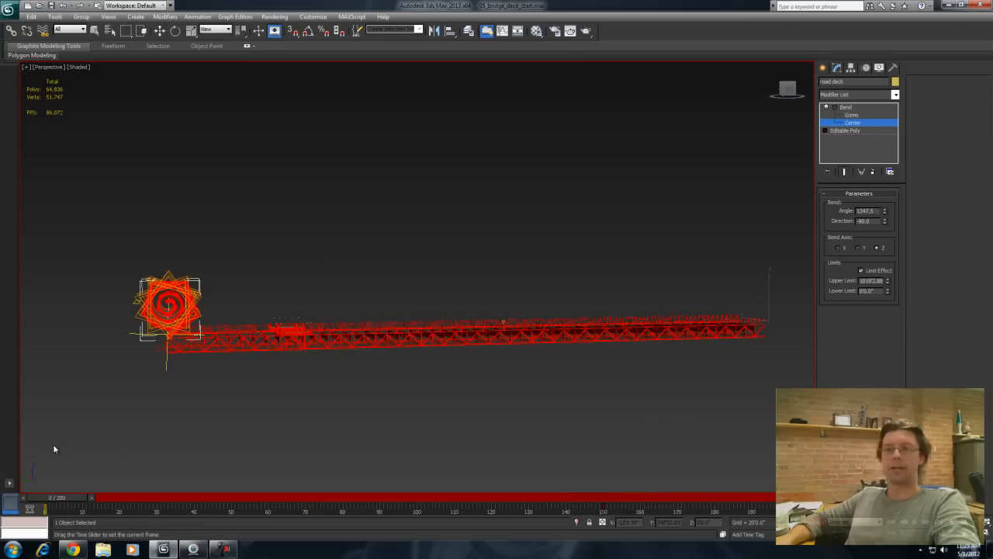
Step: Adjust the roll's height by lowering the Bend center slightly at frame 0 and raising it slightly at frame 52
key(w)
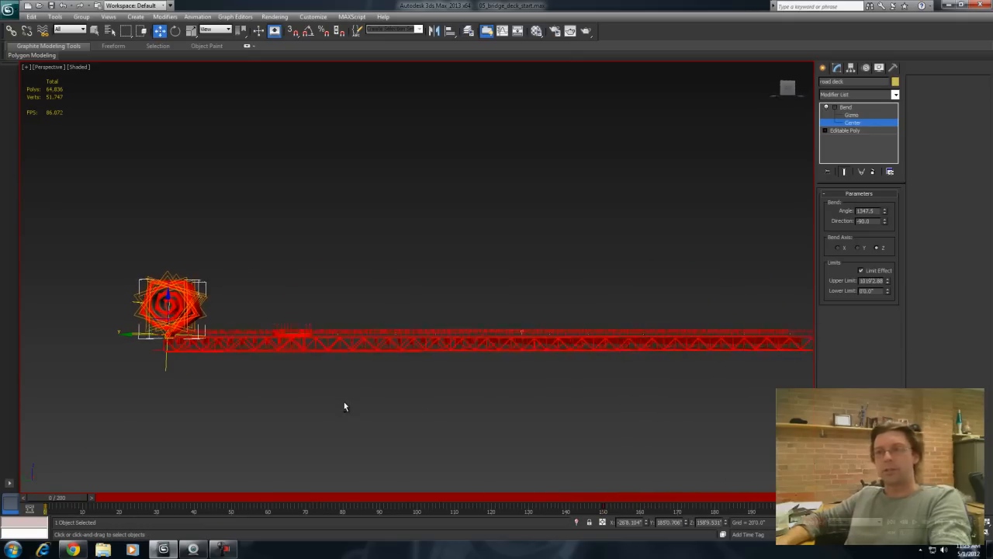
scroll(344, 401, up, 3)
scroll(234, 385, up, 3)
middle_drag(248, 381, 514, 324)
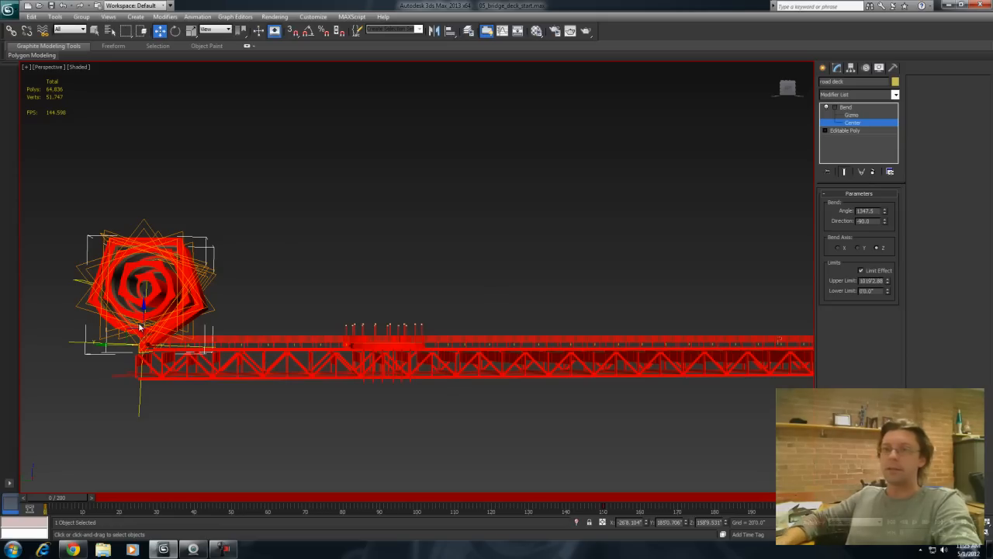
drag(143, 316, 143, 337)
drag(88, 497, 274, 536)
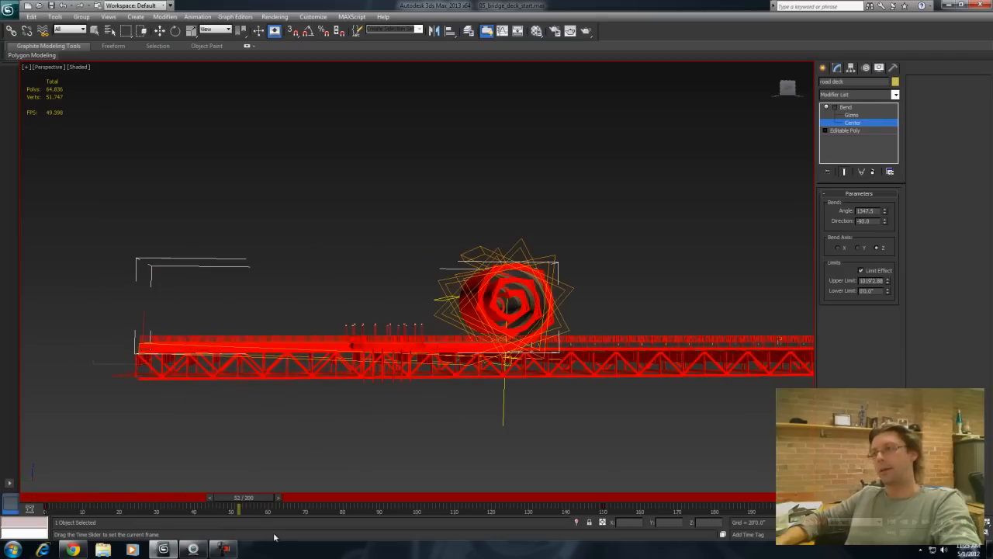
drag(506, 326, 506, 310)
Step: Scrub the road deck animation to about frame 150 and back to frame 8, examining the unrolling from several angles
drag(244, 499, 391, 542)
middle_drag(645, 423, 753, 395)
mouse_move(362, 331)
alt+middle_down()
mouse_move(339, 333)
mouse_move(360, 329)
alt+middle_up()
drag(375, 498, 625, 553)
key(w)
alt+middle_drag(525, 328, 416, 404)
drag(608, 507, 87, 465)
alt+middle_drag(544, 367, 439, 384)
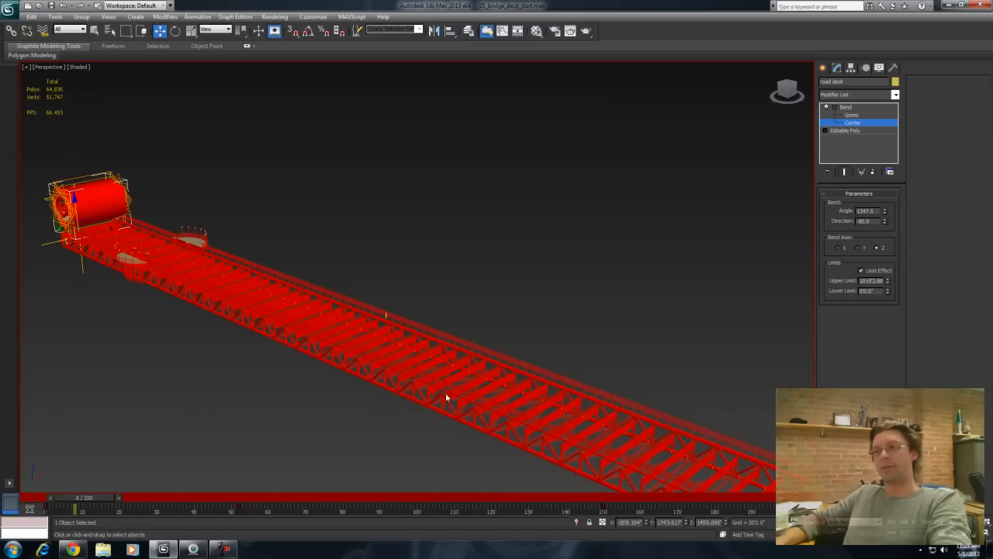
alt+middle_drag(320, 387, 476, 286)
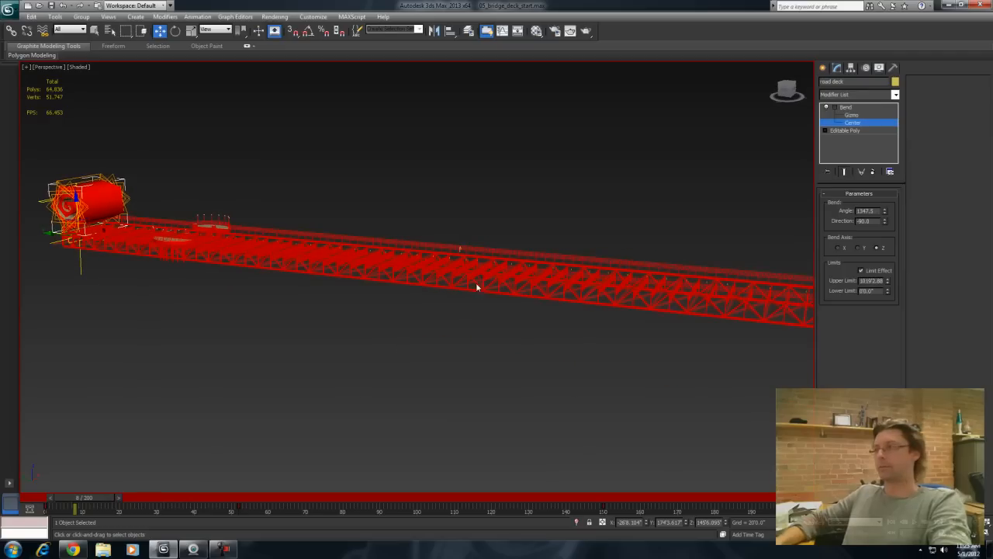
Step: Select the girders, add a Vol. Select modifier to them, and enter its Gizmo level
click(532, 369)
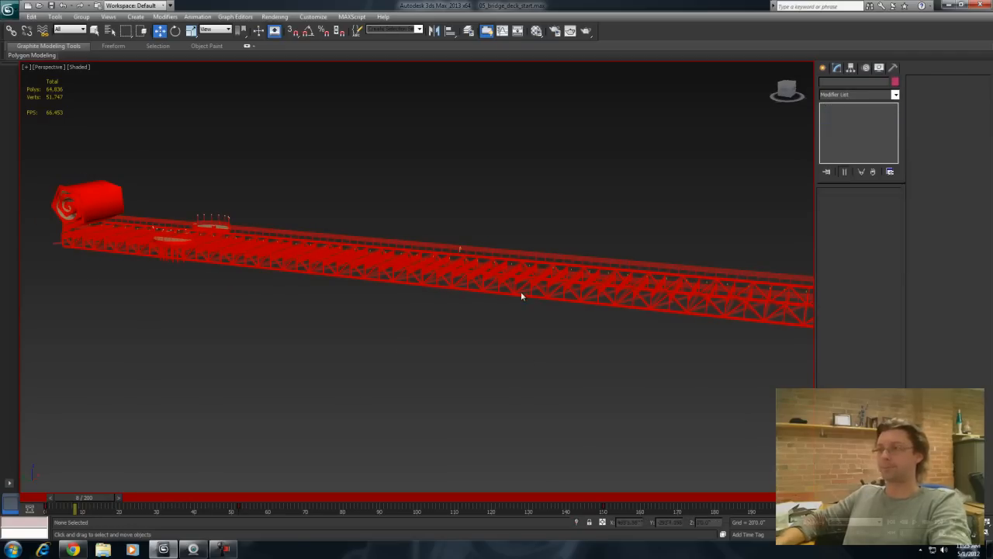
click(518, 288)
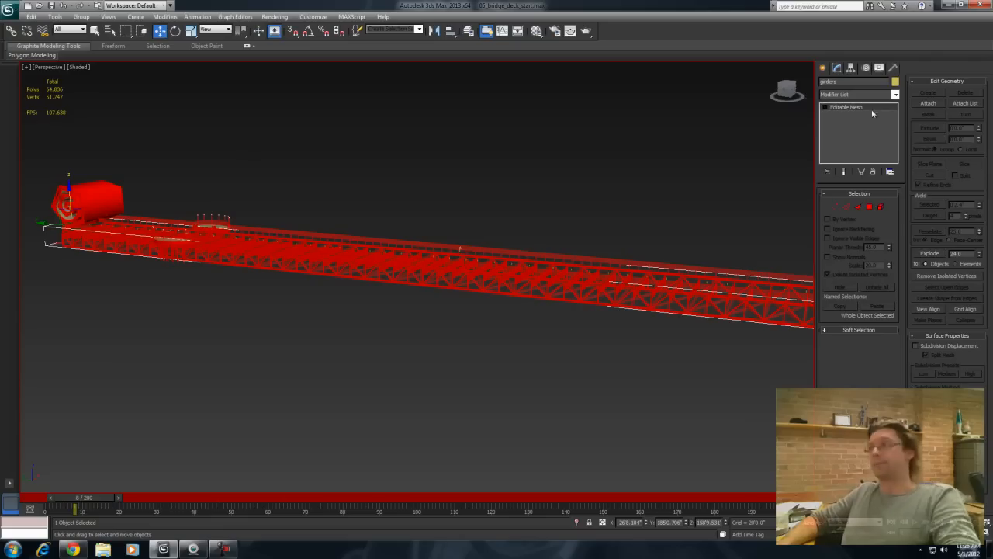
click(895, 94)
scroll(890, 348, down, 8)
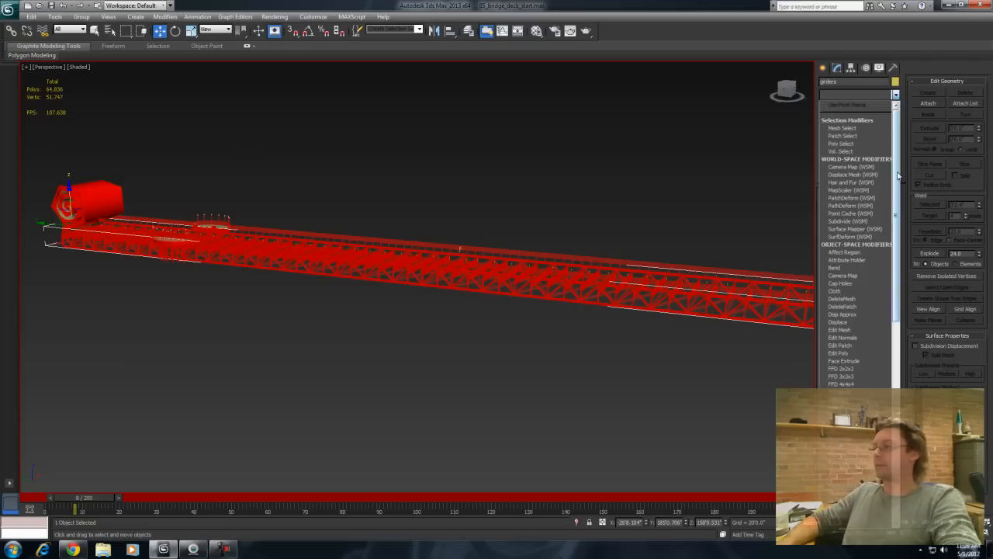
scroll(890, 349, down, 2)
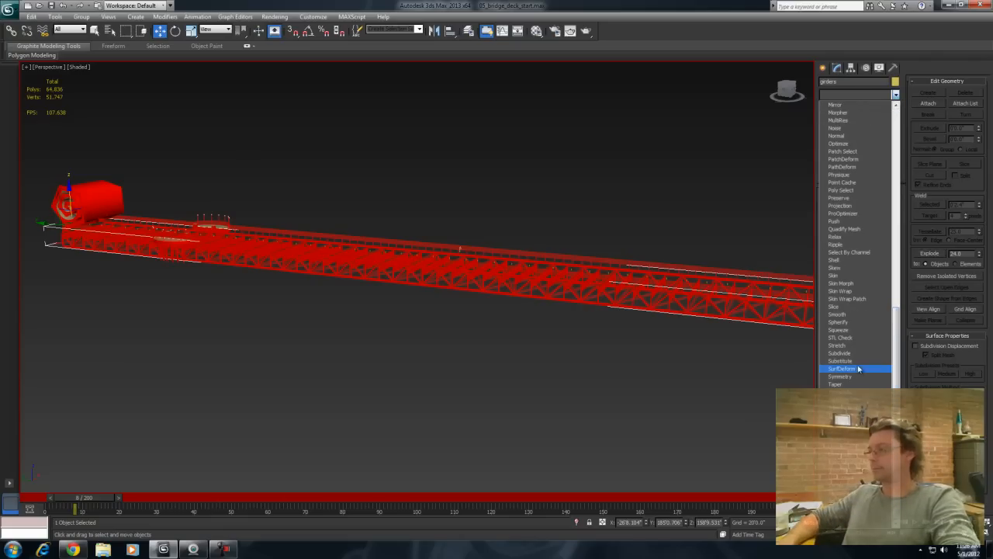
click(842, 493)
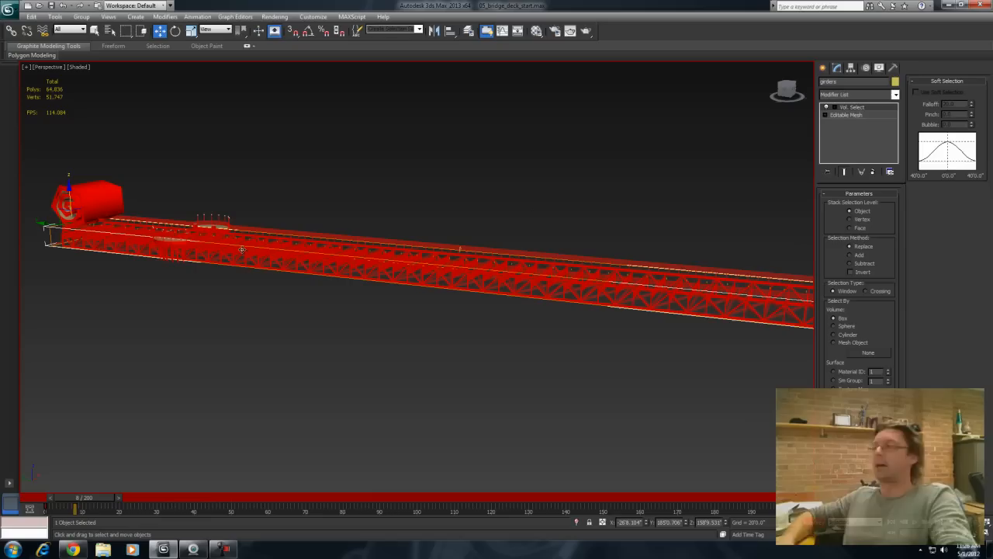
click(835, 109)
click(853, 114)
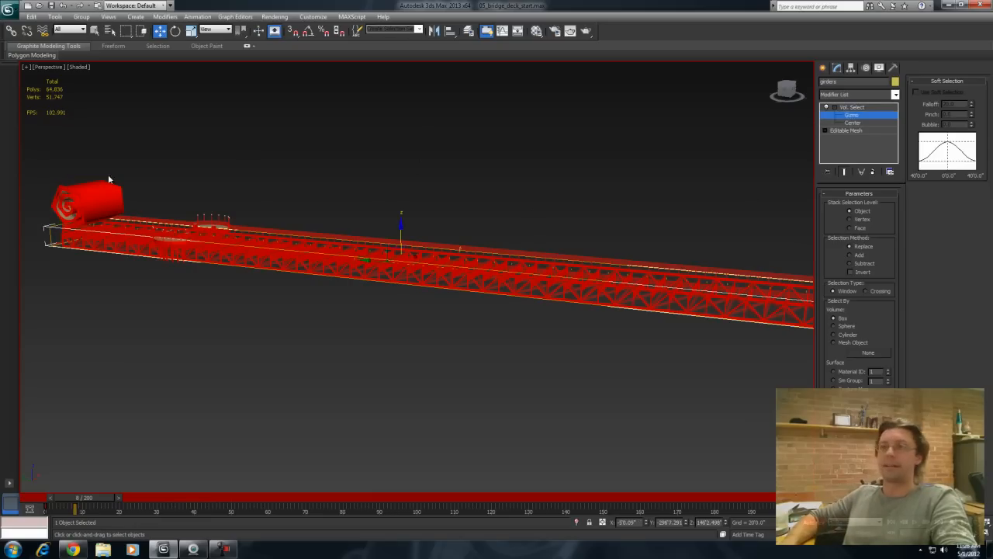
Step: Try moving the Vol. Select gizmo above the girders, then try scaling it slightly larger around them
drag(401, 234, 398, 154)
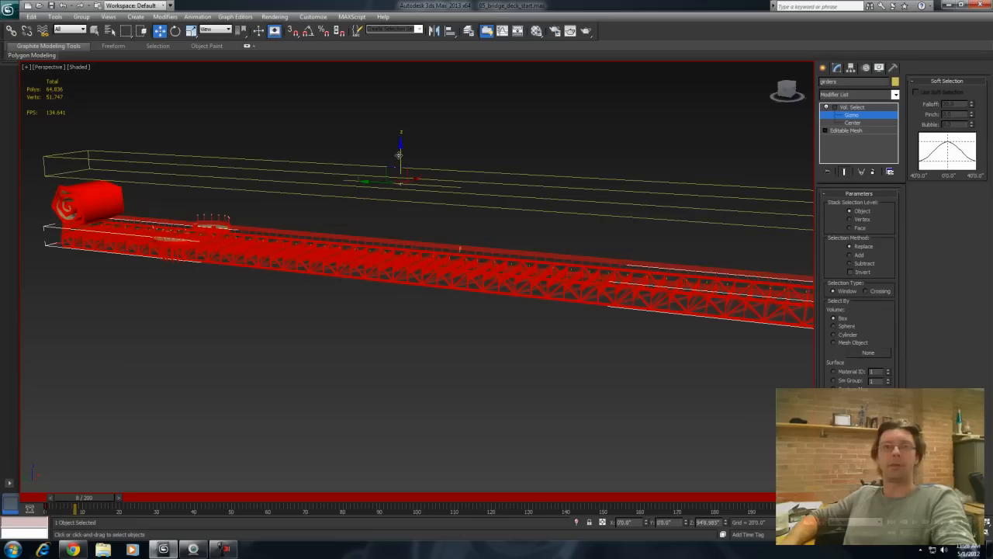
right_click(399, 156)
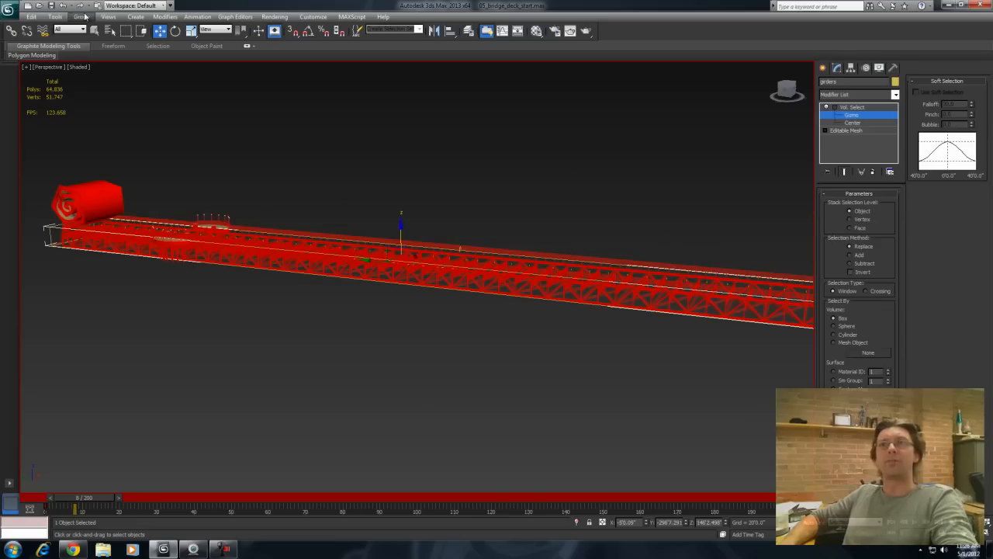
click(192, 31)
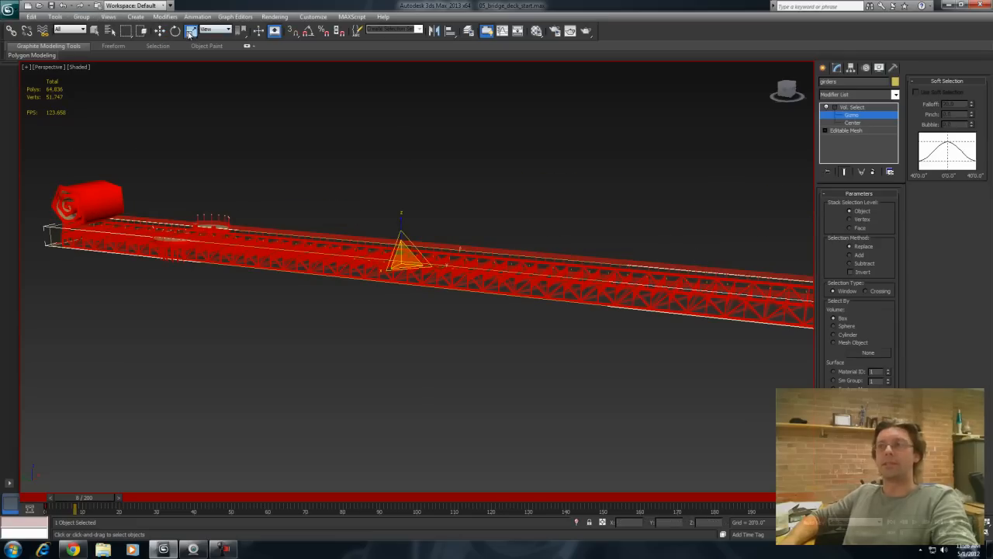
drag(394, 252, 391, 243)
mouse_move(429, 339)
alt+middle_down()
mouse_move(441, 324)
mouse_move(421, 328)
mouse_move(425, 337)
alt+middle_up()
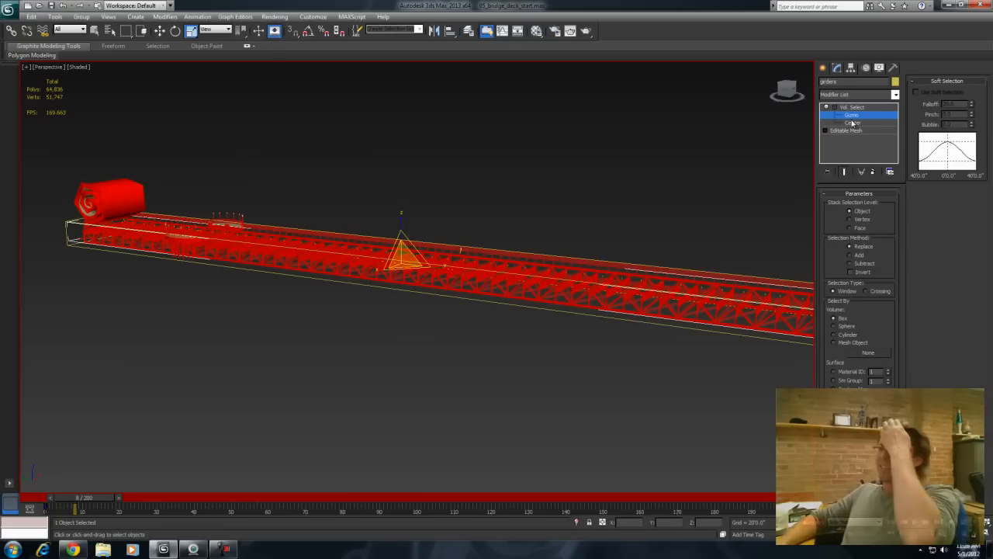
Step: Set the Vol. Select stack selection level to Face, display the viewport in wireframe, and undo the gizmo scaling
click(851, 228)
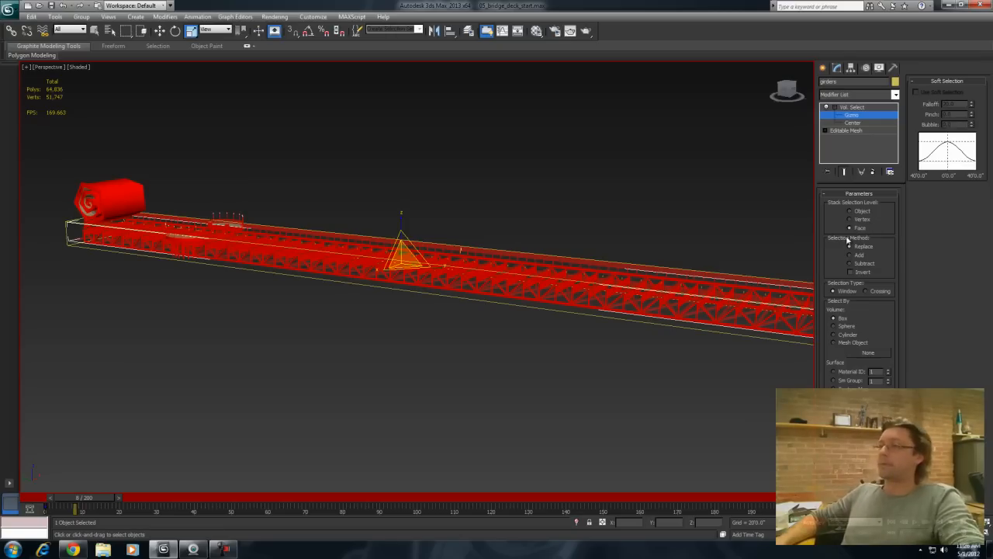
key(F3)
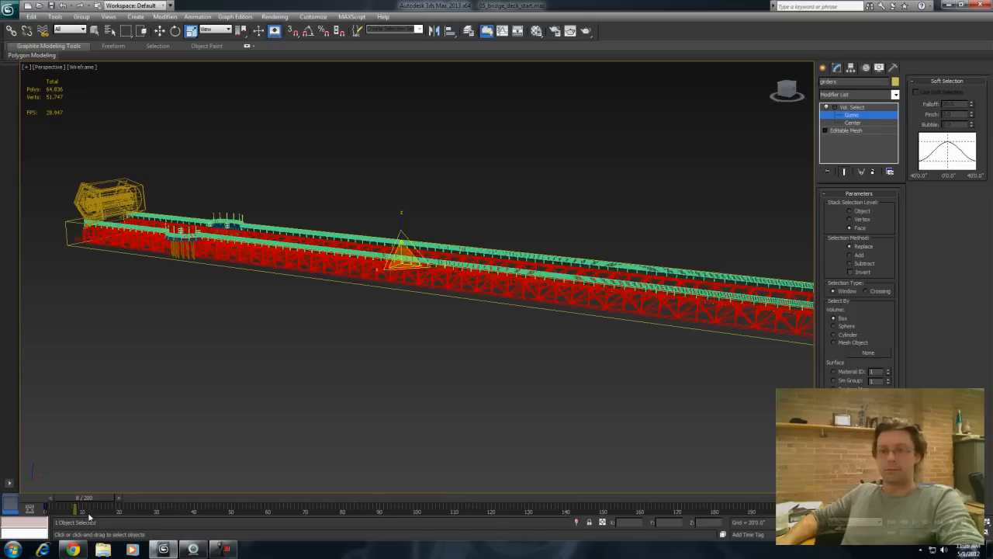
key(ctrl+z)
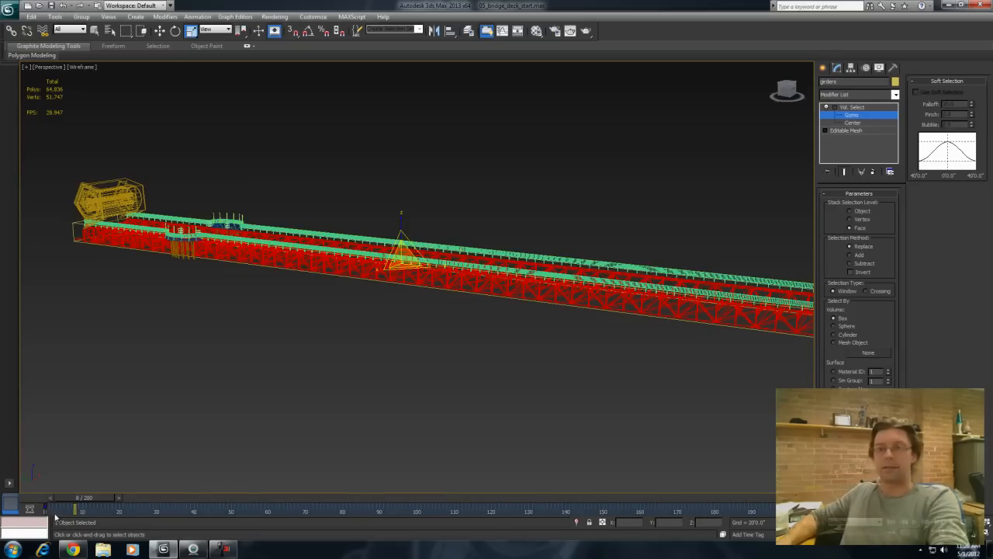
Step: With Auto Key turned on at frame 0, go to frame 120 and move the girders' Vol. Select gizmo about 800' along the deck
drag(102, 496, 54, 496)
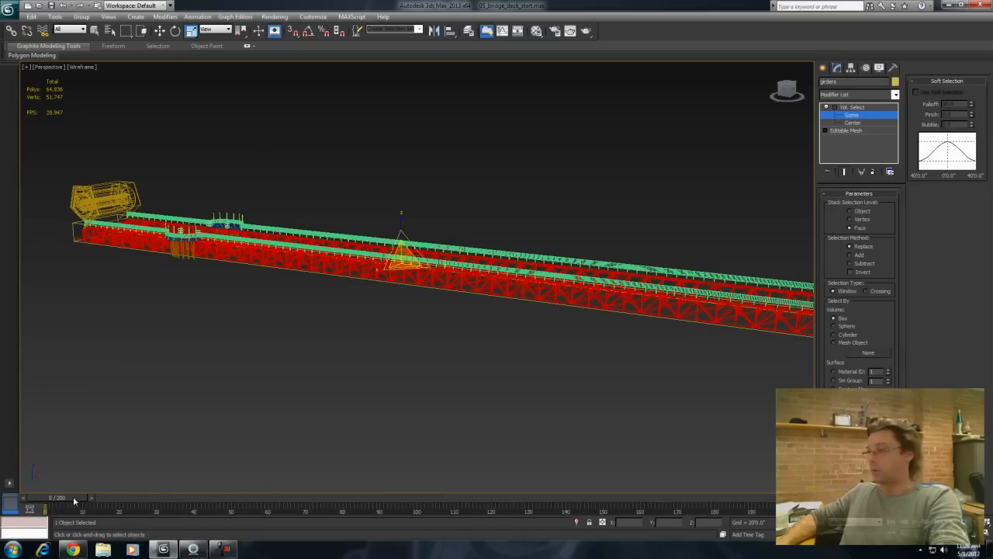
key(n)
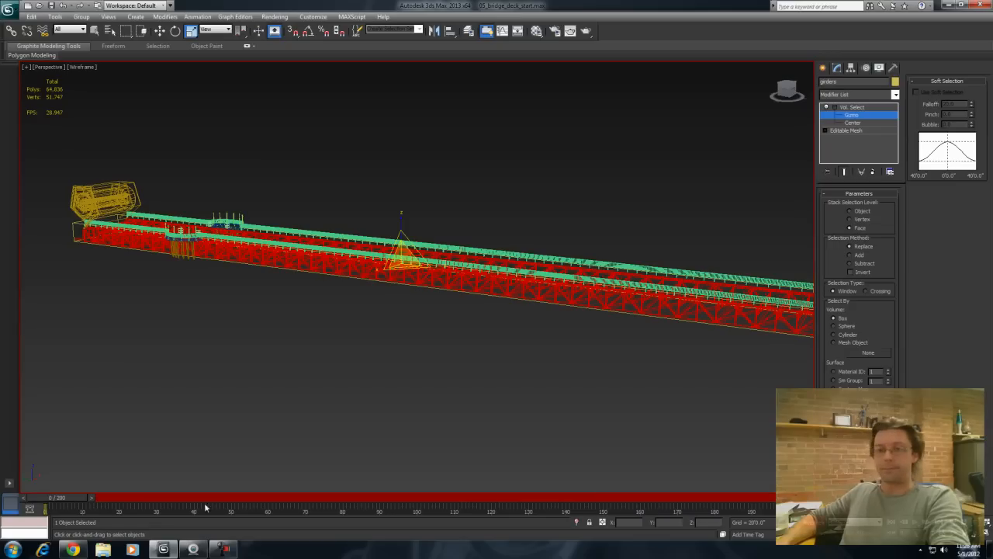
drag(78, 500, 565, 497)
key(q)
middle_drag(640, 343, 364, 320)
drag(567, 505, 494, 507)
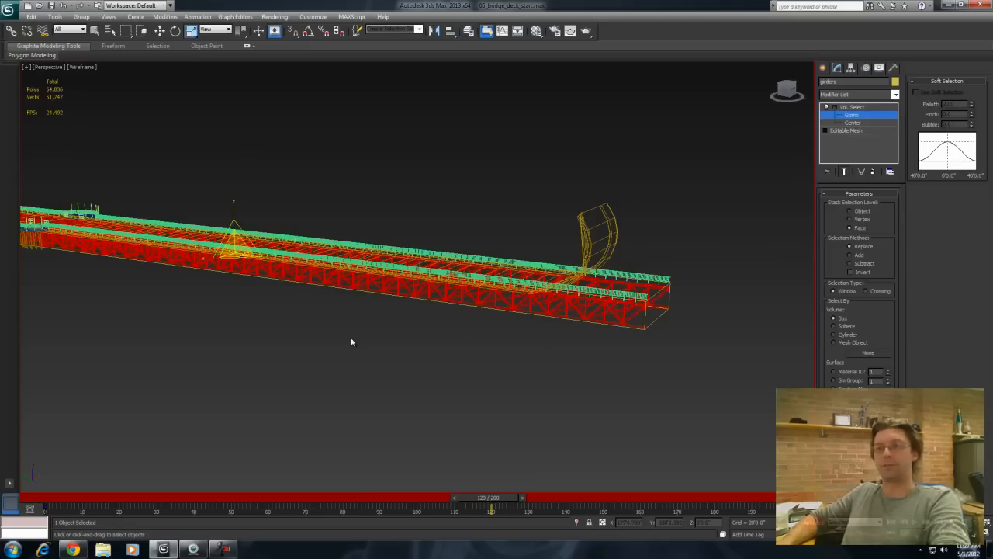
right_click(261, 252)
click(275, 259)
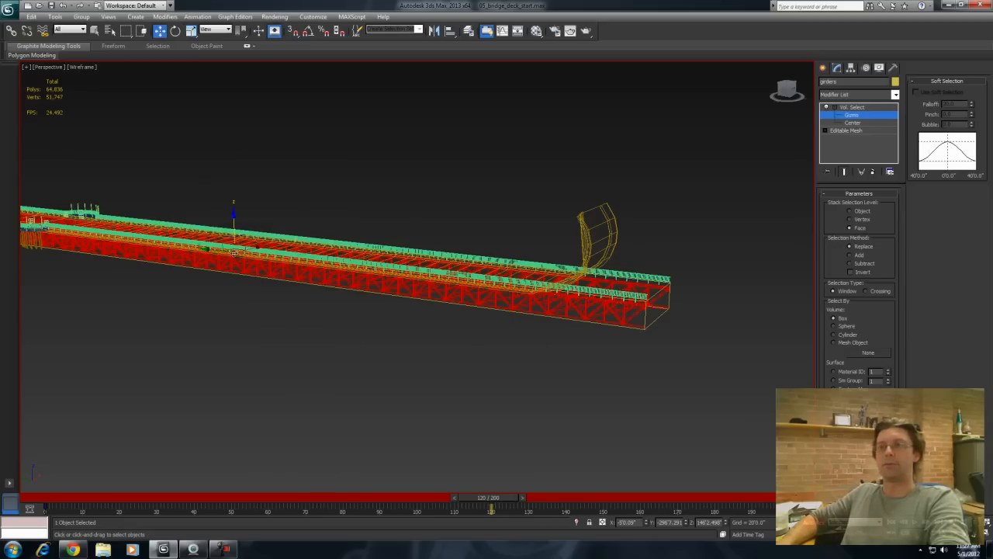
drag(211, 248, 815, 410)
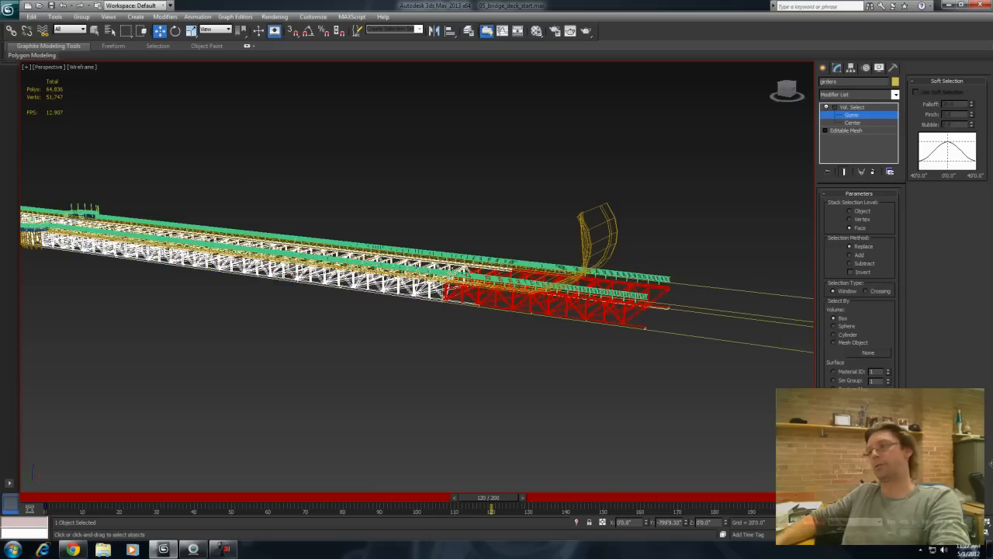
Step: Move the Vol. Select gizmo farther, just clear of the girders' far end, and scrub back to frame 48 to check the selection
middle_drag(452, 344, 78, 286)
scroll(416, 279, down, 2)
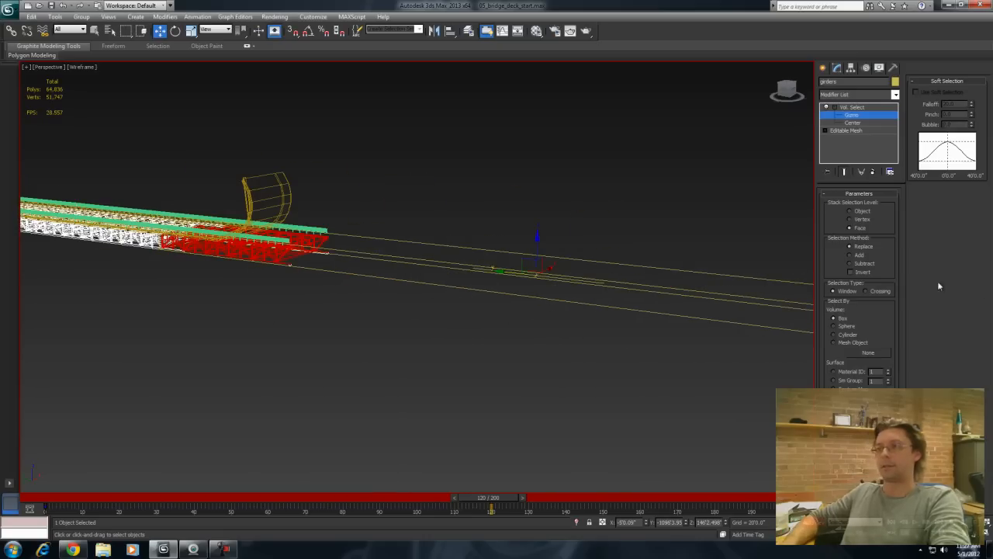
drag(506, 272, 716, 331)
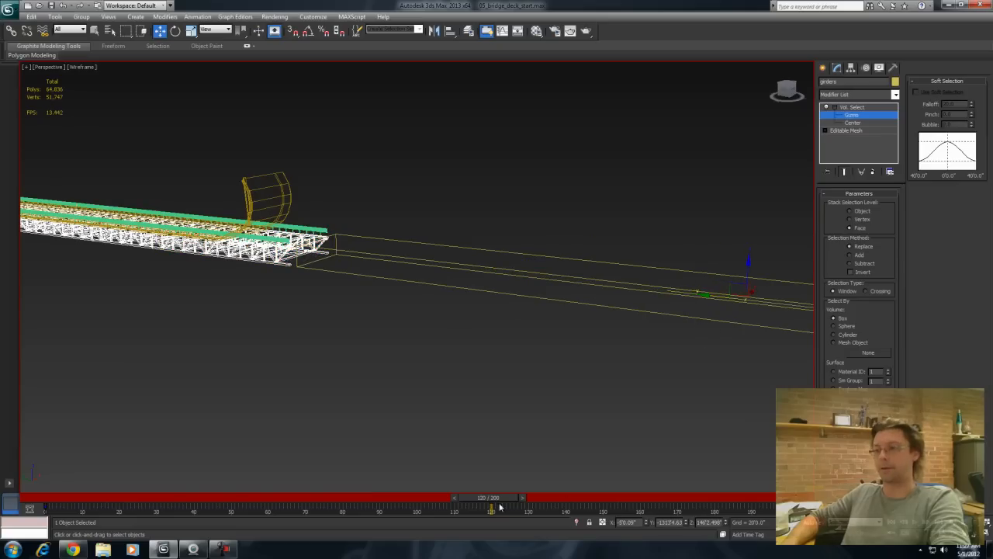
drag(492, 508, 225, 505)
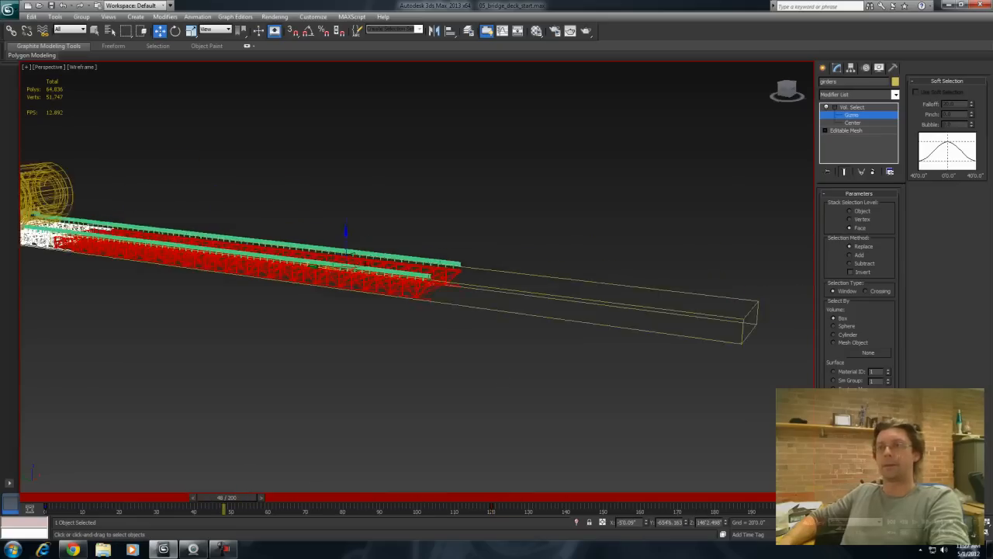
Step: Add a DeleteMesh modifier above Vol. Select on the girders to remove the selected faces
middle_drag(346, 252, 676, 304)
alt+middle_drag(38, 411, 69, 395)
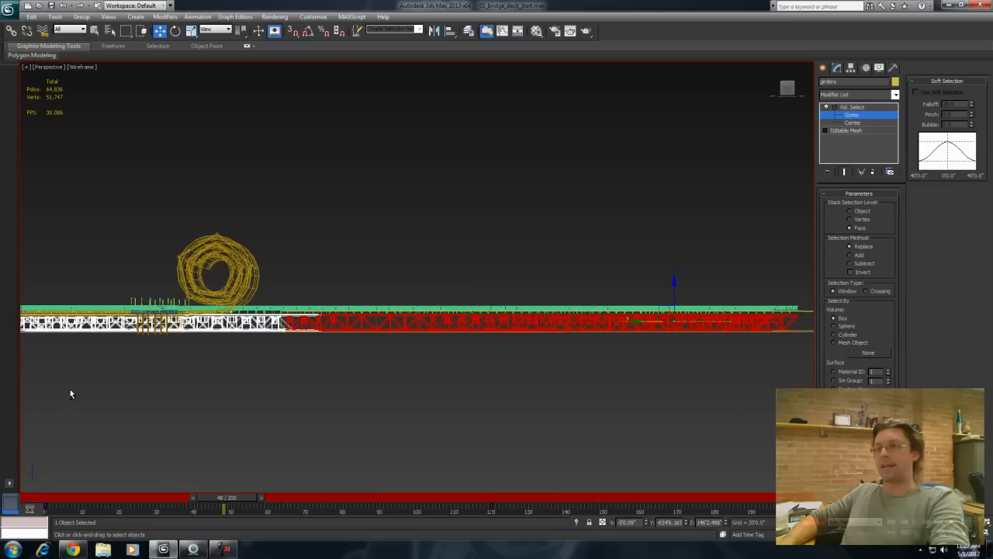
mouse_move(233, 496)
mouse_down()
mouse_move(89, 497)
mouse_move(221, 497)
mouse_up()
alt+middle_drag(337, 421, 273, 444)
click(873, 107)
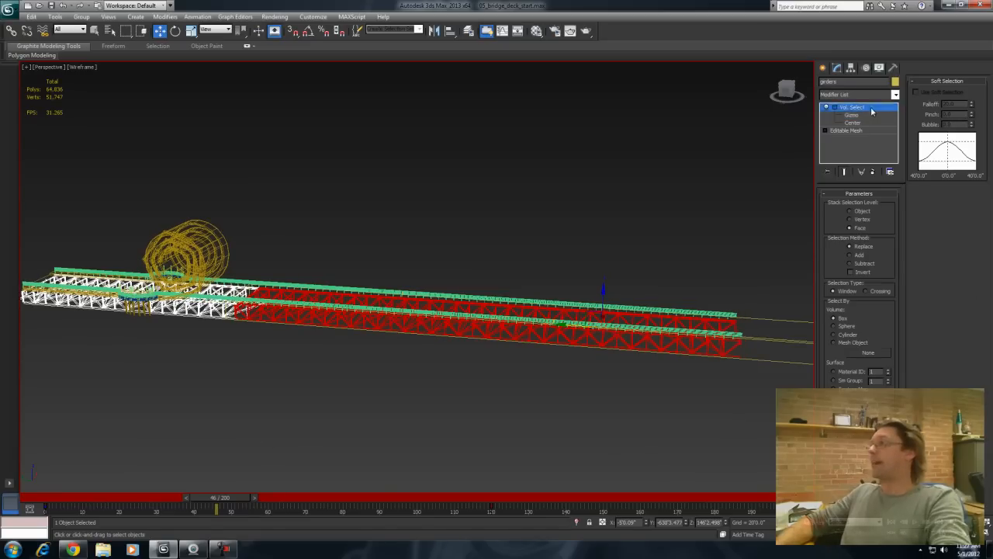
click(896, 94)
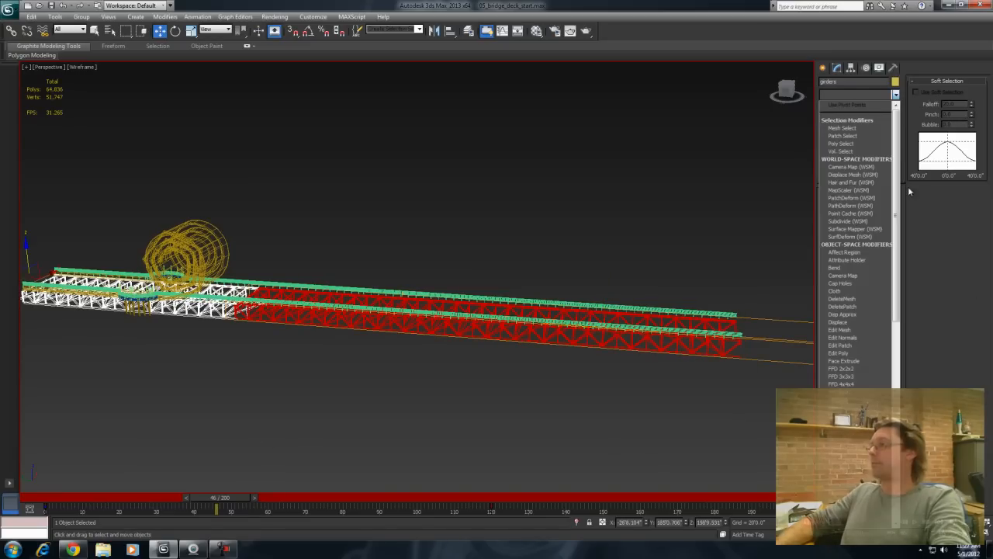
click(849, 299)
Step: Scrub back to frame 18 and view the bridge from several angles to check how the girders are revealed
mouse_move(242, 499)
mouse_down()
mouse_move(76, 499)
mouse_move(248, 498)
mouse_up()
drag(253, 534, 140, 535)
key(w)
alt+middle_drag(228, 441, 263, 416)
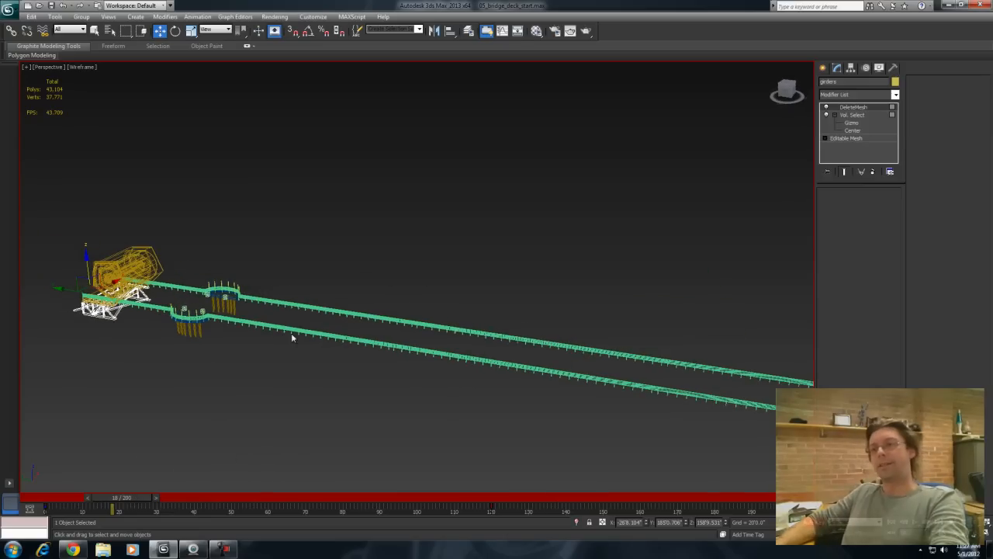
alt+middle_drag(282, 390, 295, 371)
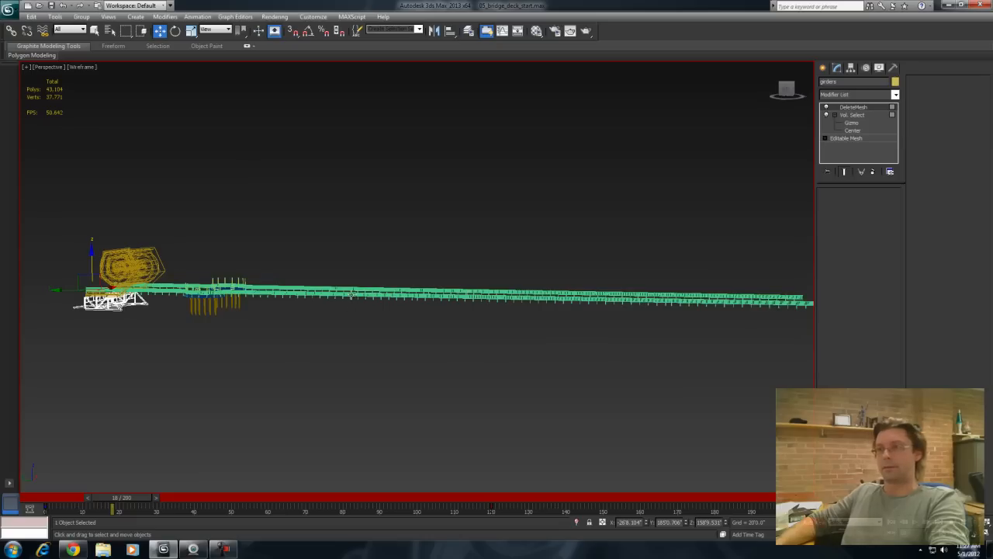
mouse_move(367, 337)
alt+middle_down()
mouse_move(308, 381)
mouse_move(359, 370)
mouse_move(329, 324)
alt+middle_up()
Step: Return the viewport to shaded display and unhide the hidden FFD lattice by name
key(F3)
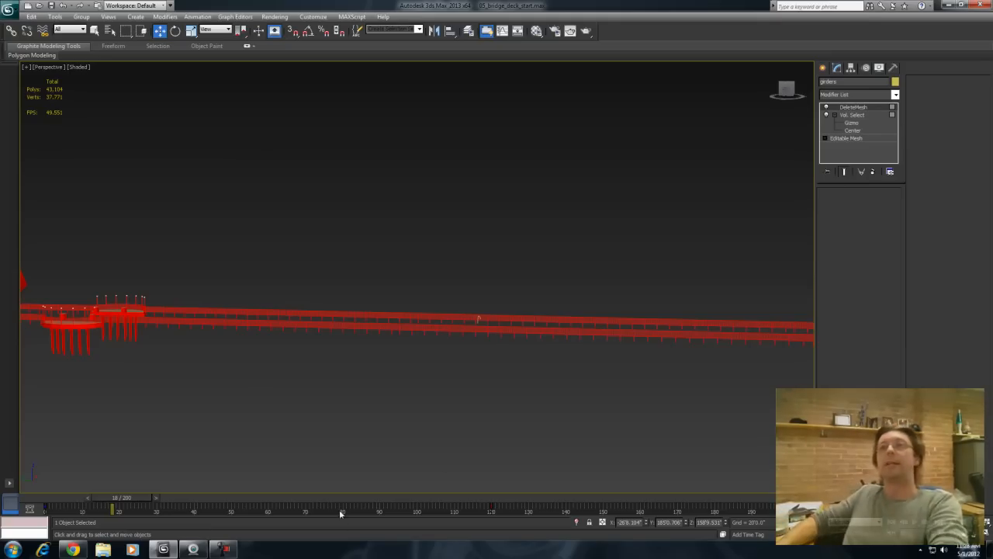
right_click(150, 185)
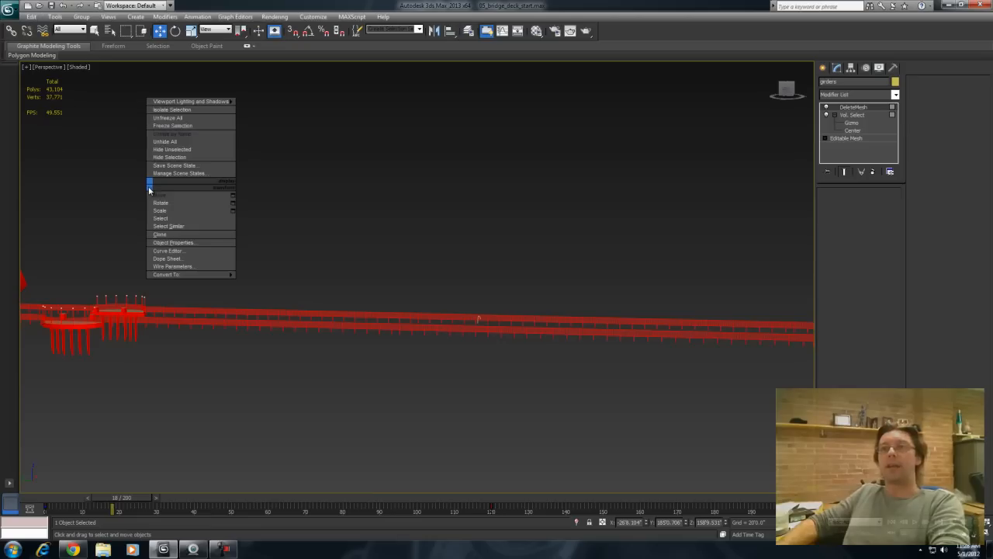
click(179, 136)
double_click(88, 120)
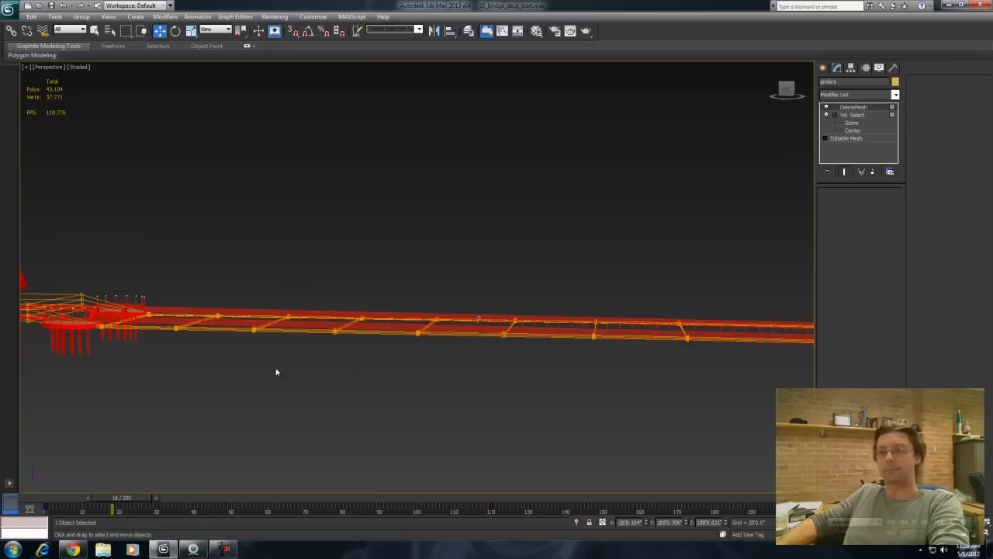
Step: Select the FFD(box) 12x2x4 space warp FFD001 and bind it to the railings along the deck
middle_drag(274, 397, 266, 346)
click(146, 293)
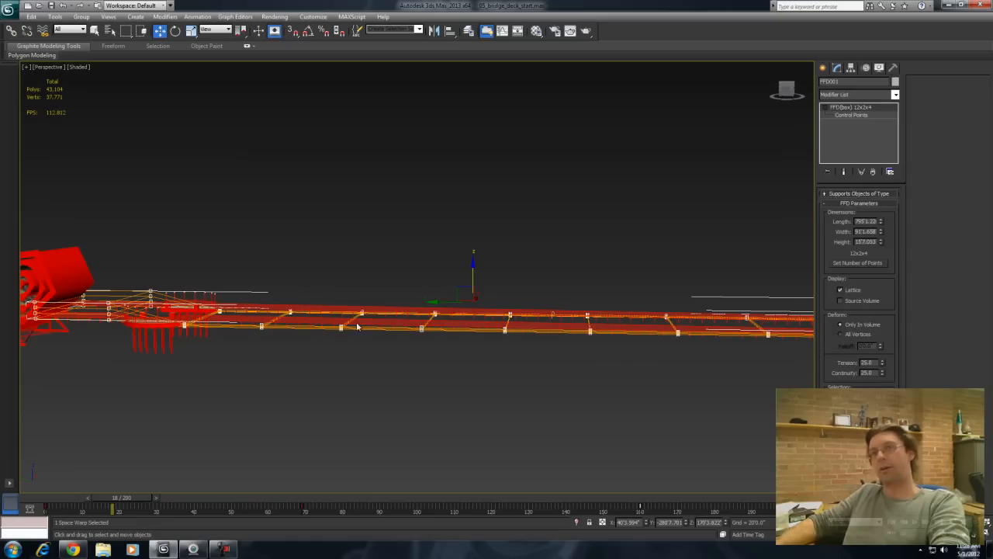
click(43, 31)
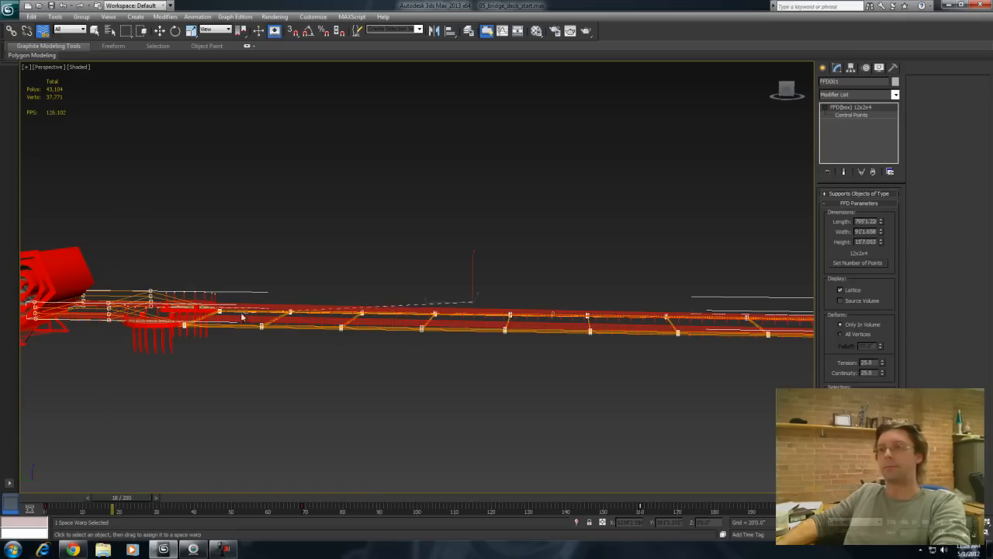
drag(316, 326, 322, 308)
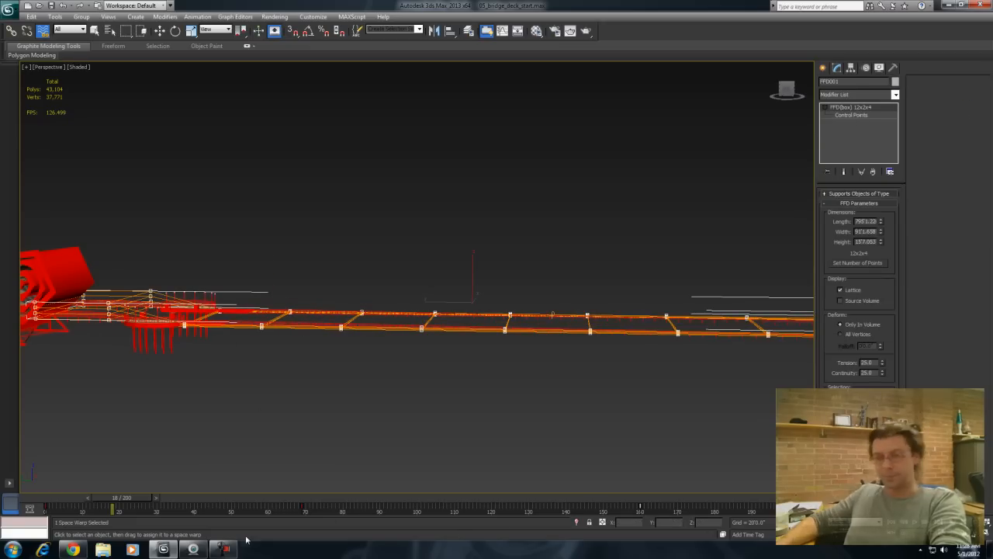
Step: Scrub to frame 99 and examine up close how the FFD lattice deforms the railings
drag(122, 500, 415, 511)
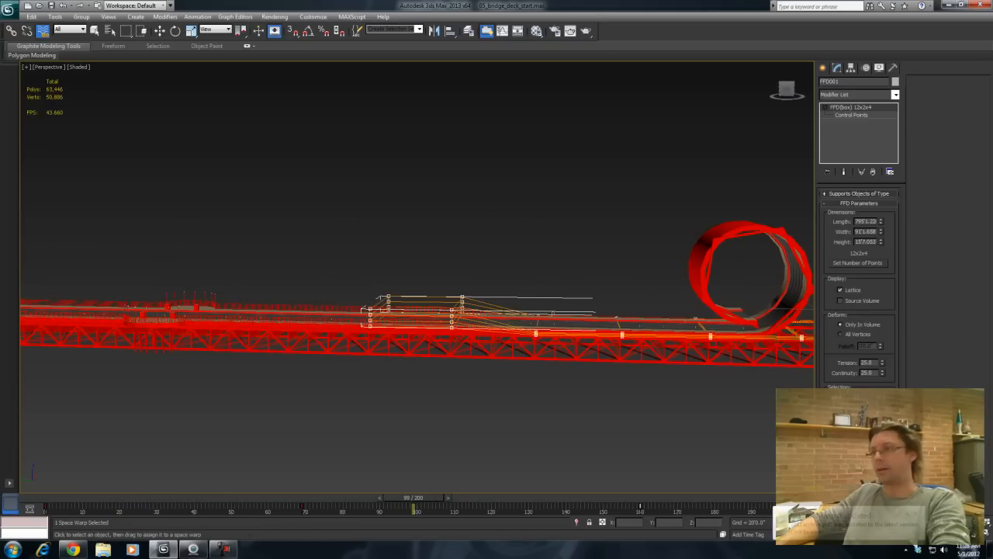
scroll(481, 350, up, 2)
scroll(496, 368, up, 1)
middle_drag(496, 368, 375, 251)
scroll(480, 301, up, 3)
scroll(480, 301, up, 1)
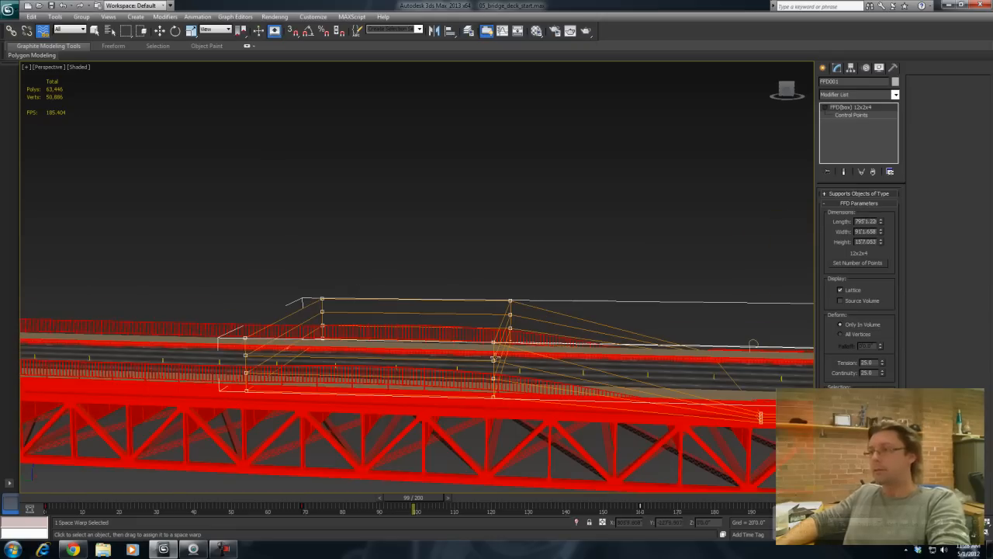
mouse_move(423, 503)
mouse_down()
mouse_move(364, 506)
mouse_move(423, 504)
mouse_up()
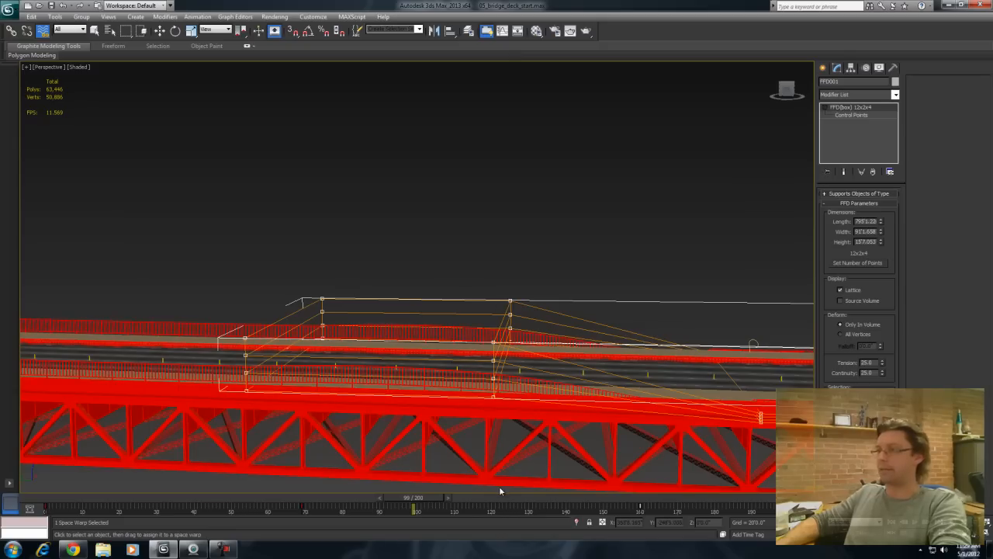
Step: Select the railing object Box03 and enable the Vol. Select modifier in its stack
scroll(454, 444, down, 2)
scroll(455, 444, down, 8)
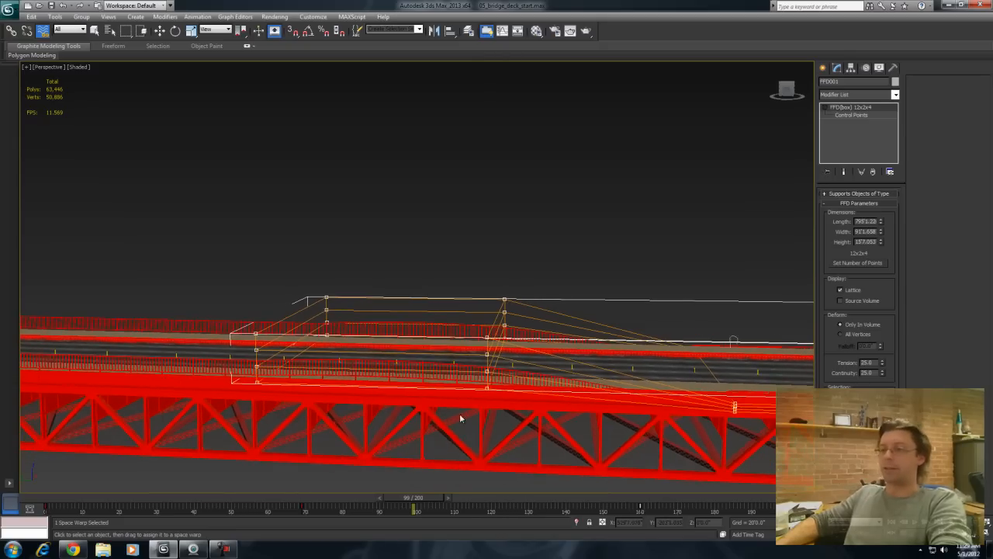
middle_drag(532, 464, 161, 440)
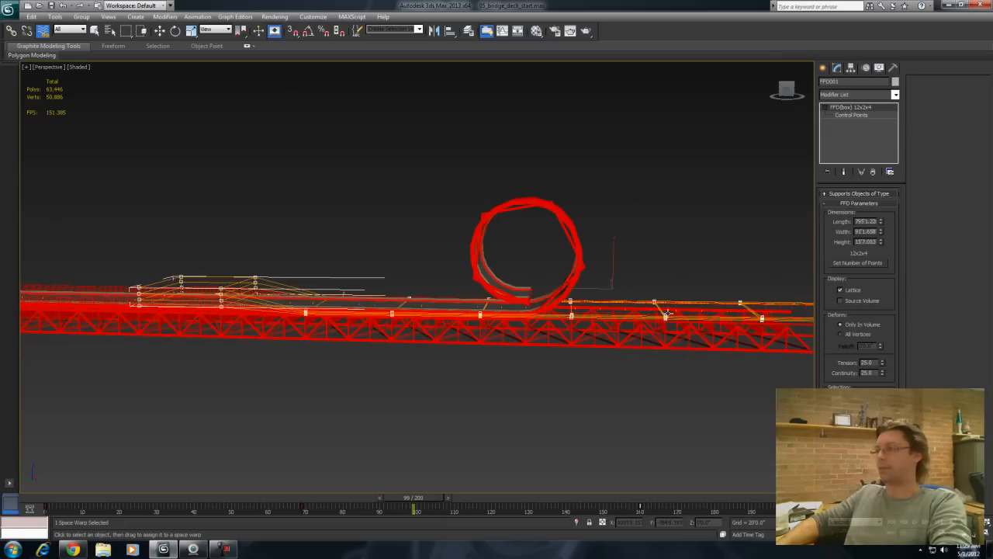
click(389, 265)
click(124, 287)
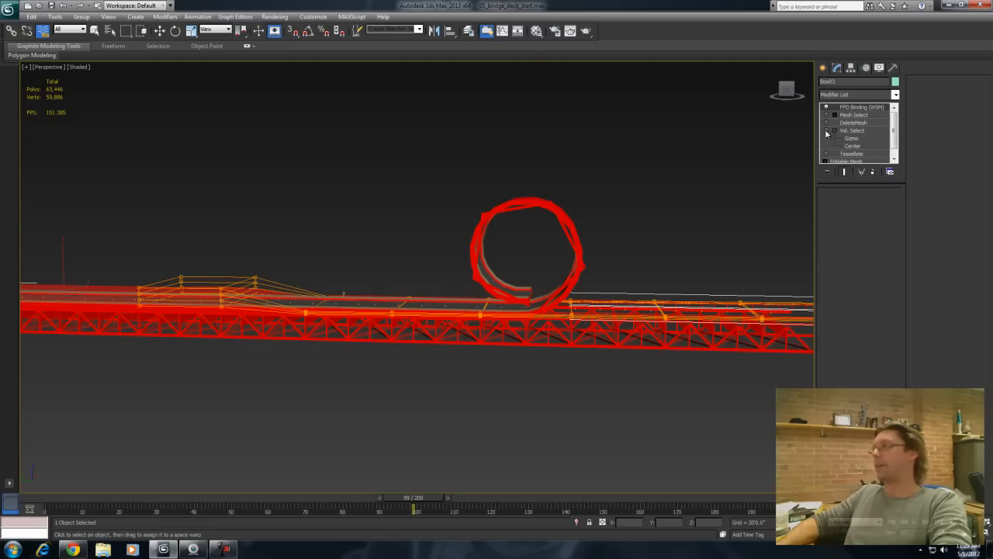
middle_drag(488, 346, 395, 306)
scroll(395, 305, down, 5)
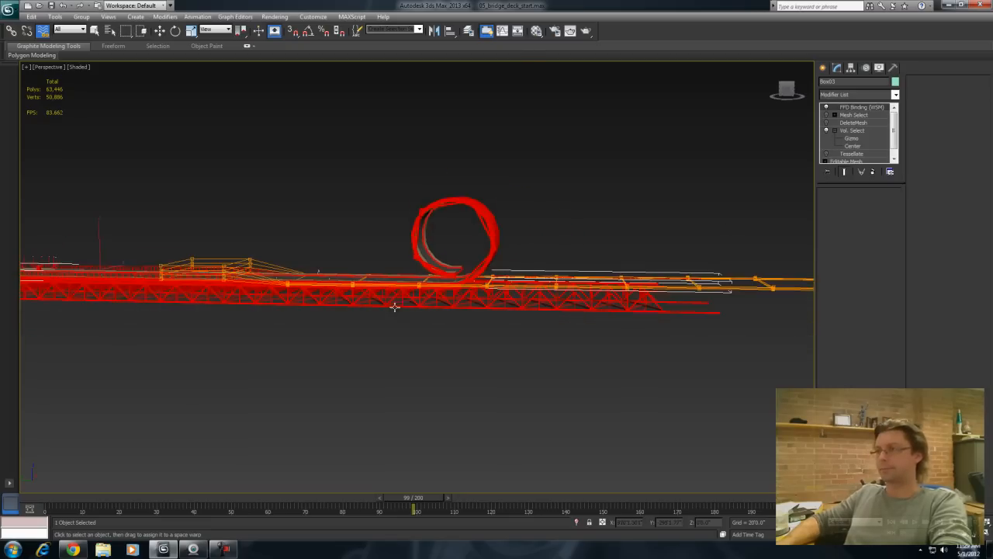
scroll(434, 313, up, 3)
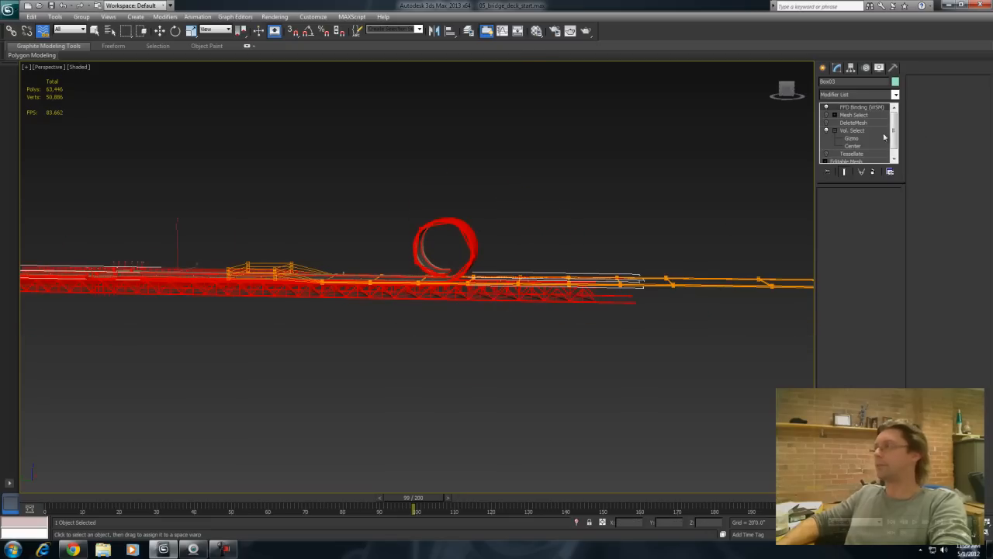
Step: With Auto Key on, go to about frame 136 and move the railings' Vol. Select gizmo along the deck past its far end
click(855, 145)
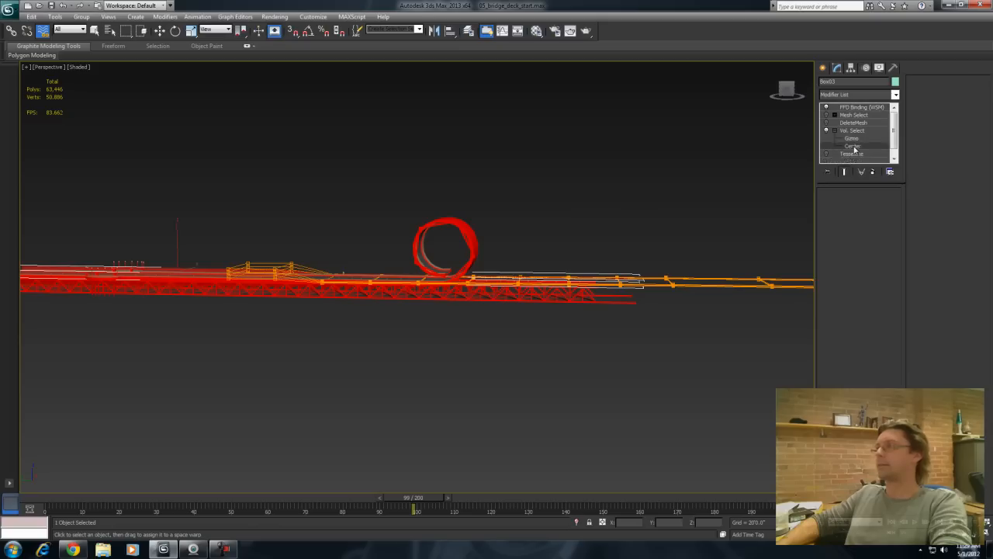
alt+middle_drag(273, 292, 299, 288)
click(853, 138)
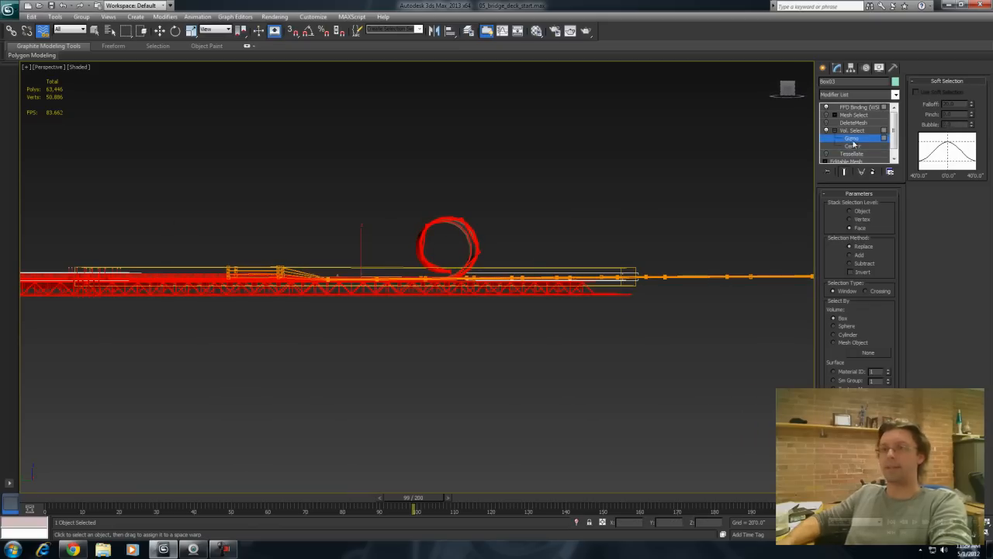
key(n)
drag(394, 499, 534, 509)
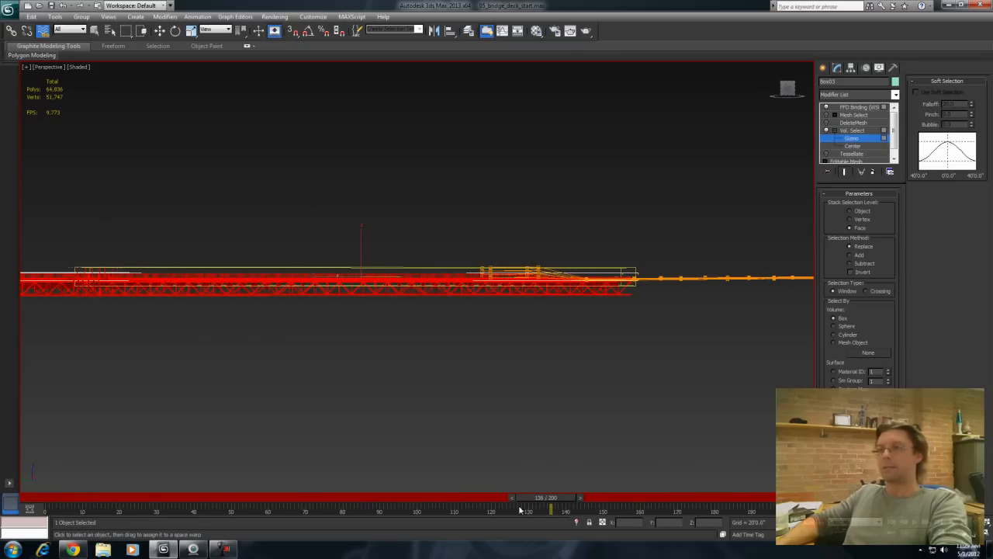
right_click(386, 277)
click(399, 287)
drag(335, 276, 868, 325)
Step: Go to frame 28 and shift the railings' Vol. Select gizmo slightly back along the deck
drag(556, 503, 154, 485)
key(w)
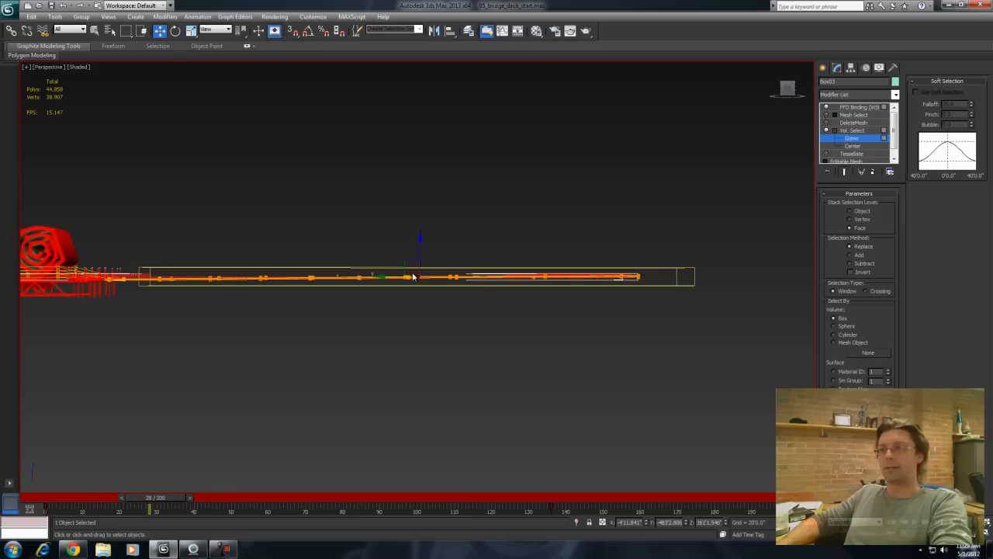
drag(392, 280, 328, 279)
key(q)
Step: Shift the railings' Vol. Select gizmo back again around mid-timeline, and scrub to near the end to check the reveal
drag(155, 506, 378, 512)
key(w)
drag(635, 277, 481, 283)
alt+middle_drag(210, 327, 218, 323)
drag(386, 501, 766, 501)
alt+middle_drag(316, 424, 376, 378)
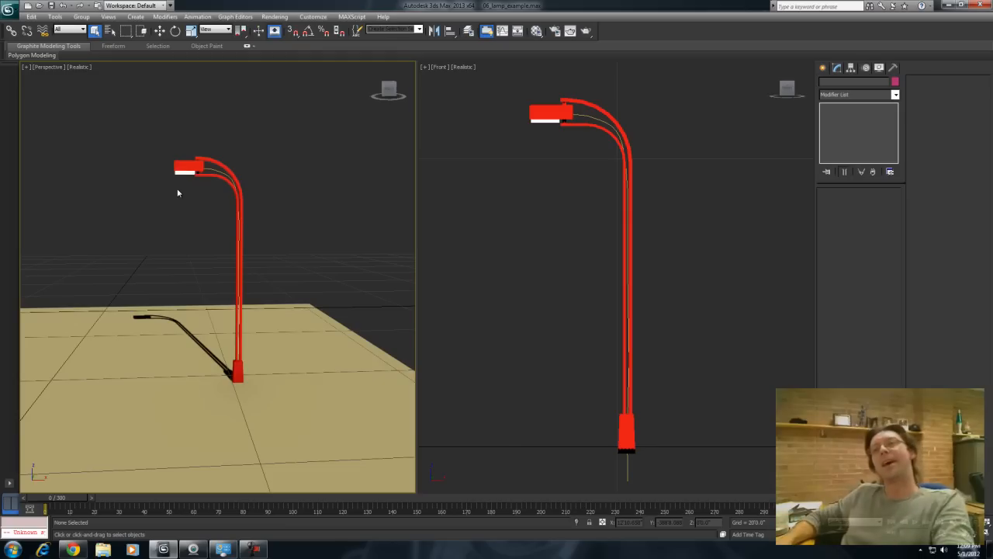
Step: In the lamp example scene, apply a Skin modifier to the street lamp
click(190, 160)
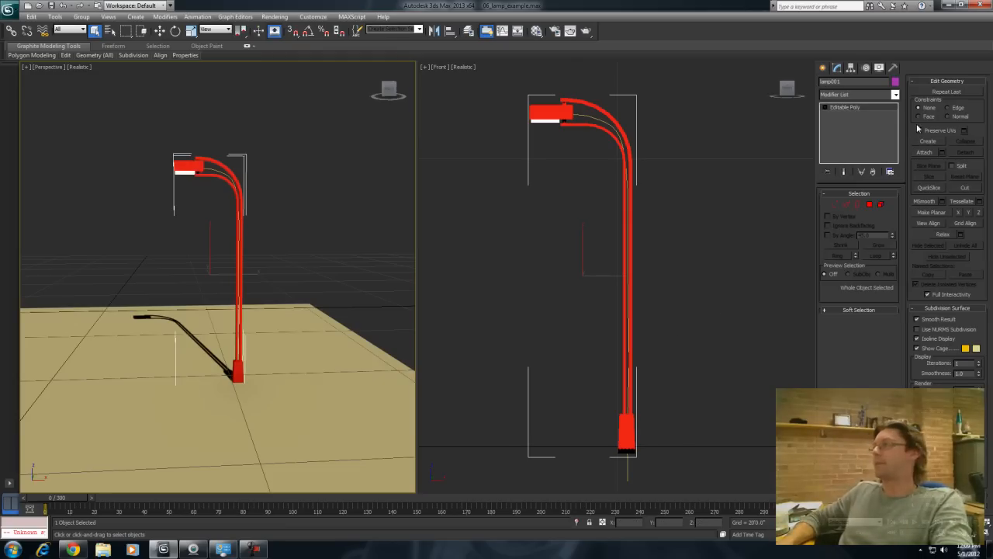
click(896, 95)
scroll(853, 272, down, 10)
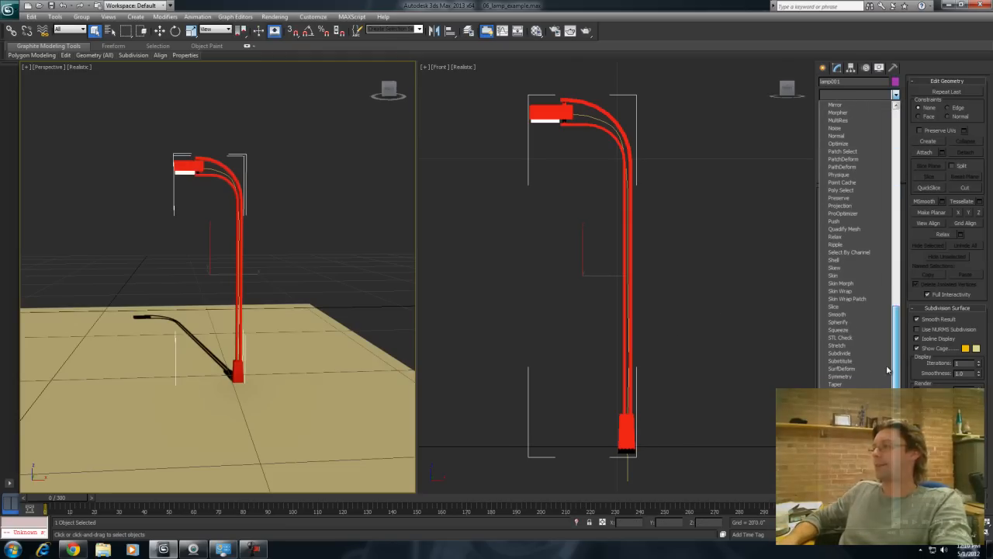
click(848, 276)
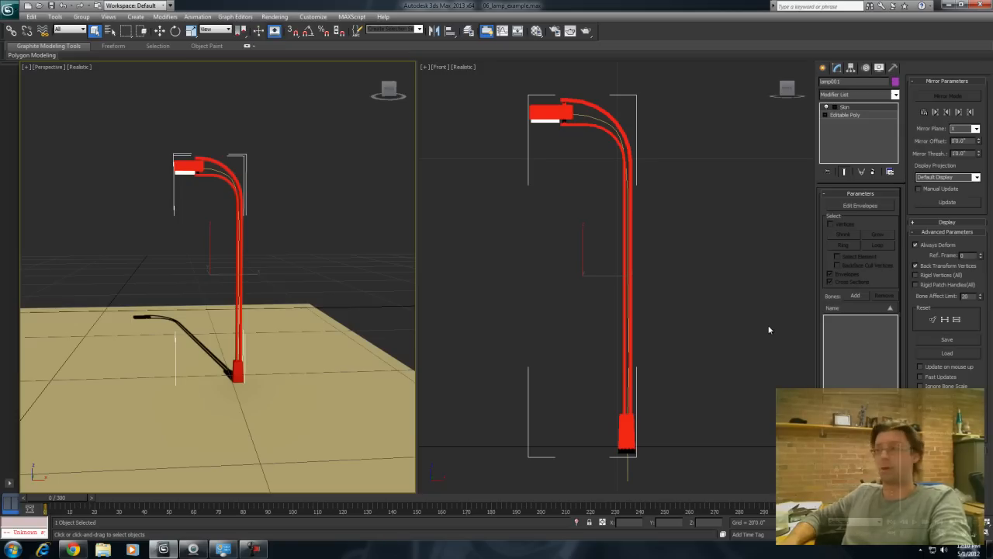
Step: Add the spline Line061 as a bone in the lamp's Skin modifier
click(855, 296)
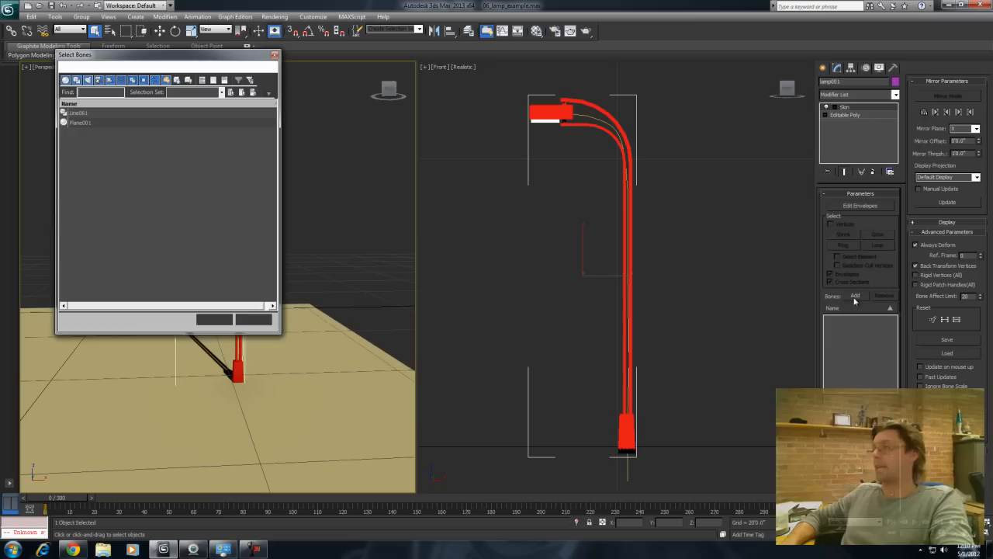
click(72, 113)
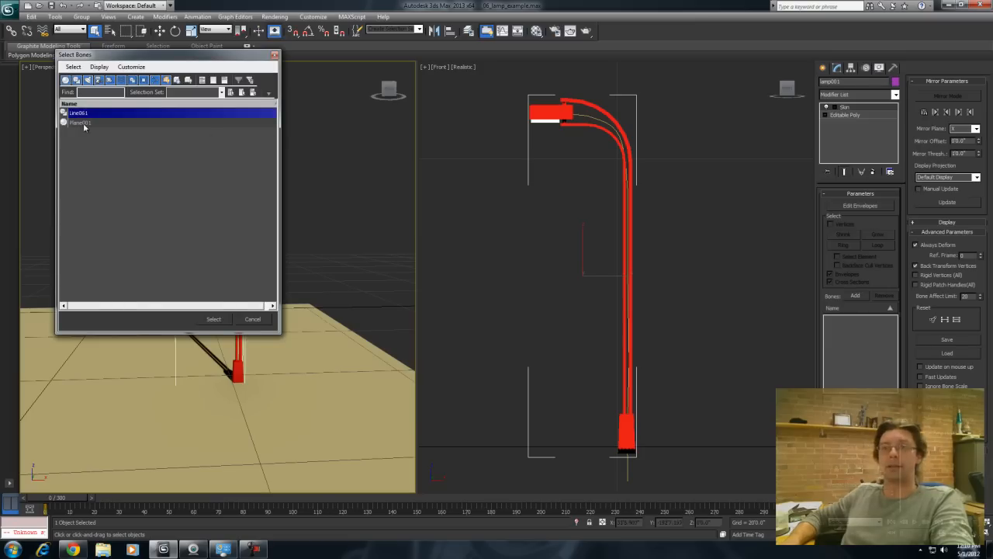
click(214, 319)
Step: Switch the Perspective viewport to a Front wireframe view framed on the whole lamp
right_click(313, 267)
key(f)
scroll(247, 299, up, 10)
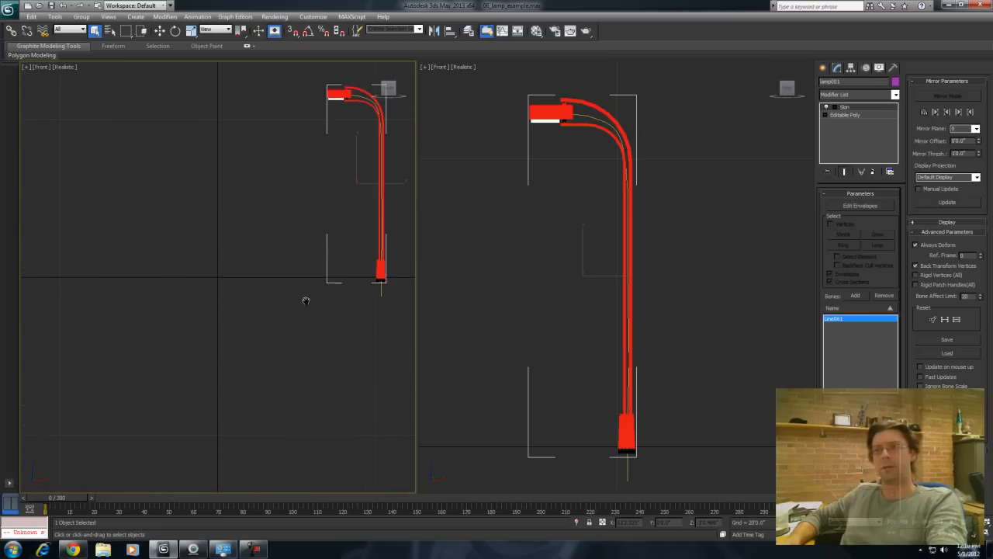
middle_drag(306, 300, 191, 398)
scroll(194, 397, up, 5)
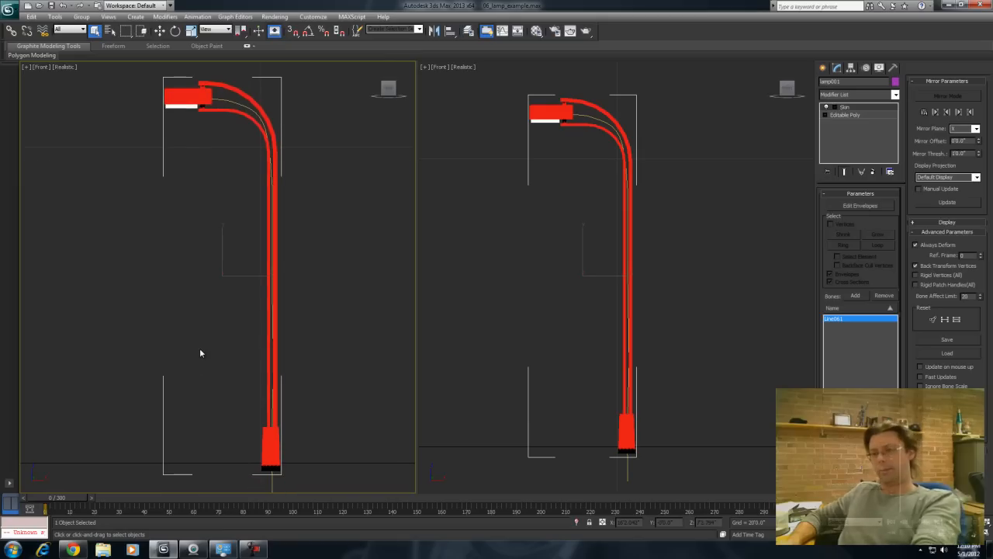
key(F3)
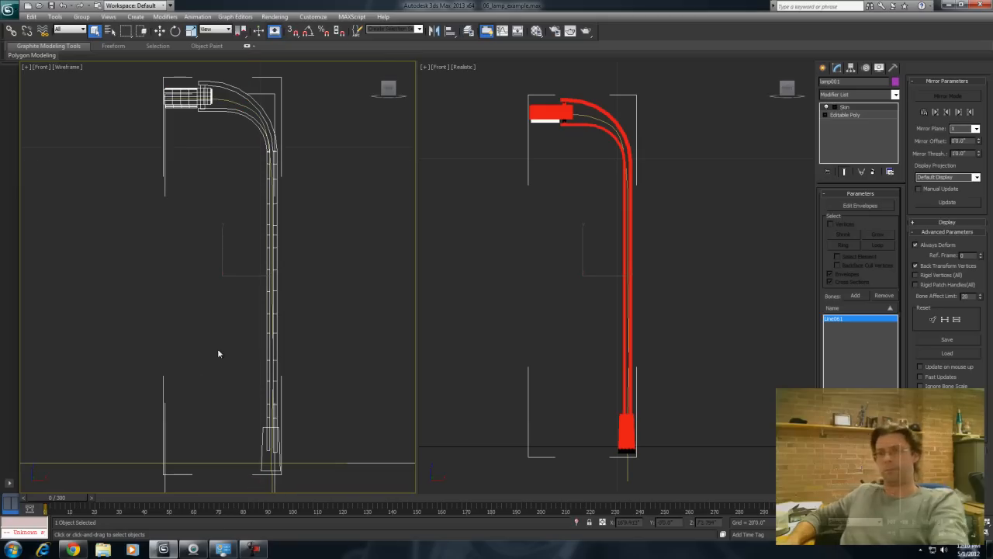
Step: Select the mid-pole vertex of the Line061 spline, try moving it, and scrub to frame 90
click(237, 99)
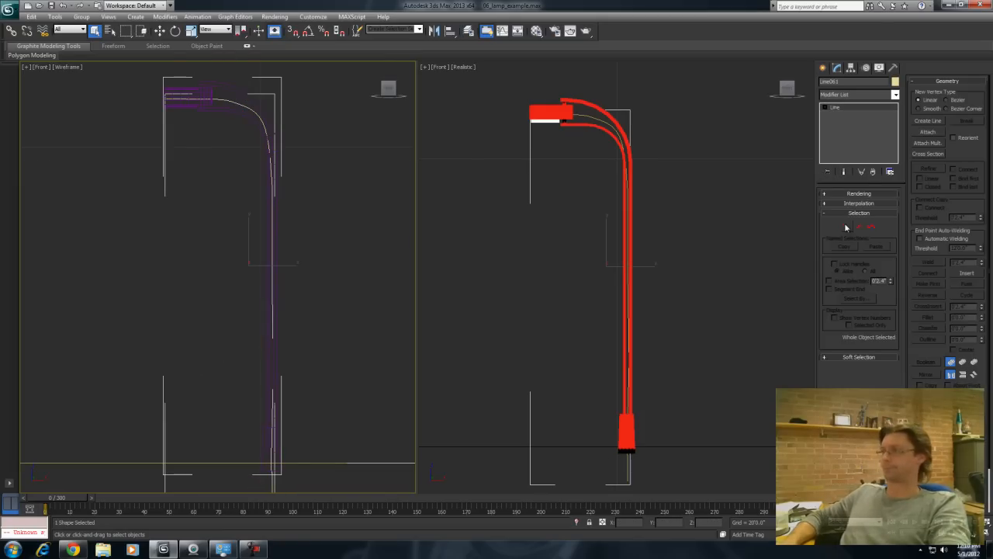
click(847, 226)
click(273, 277)
right_click(273, 276)
click(298, 285)
drag(308, 269, 284, 309)
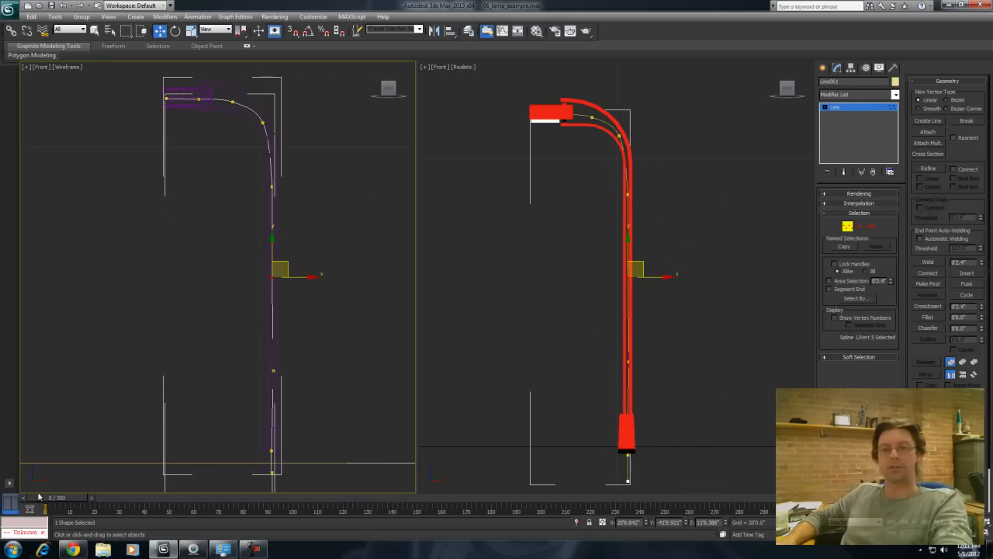
drag(62, 503, 278, 540)
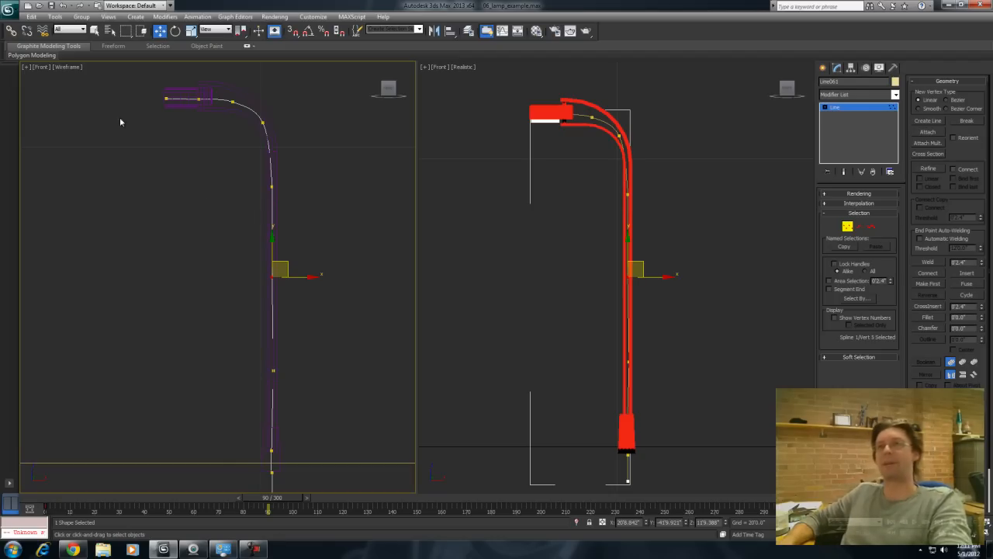
Step: Turn on Auto Key and, at frame 90, move the upper Line061 vertices to curl the lamp into a spiral near its base
key(n)
drag(164, 100, 209, 107)
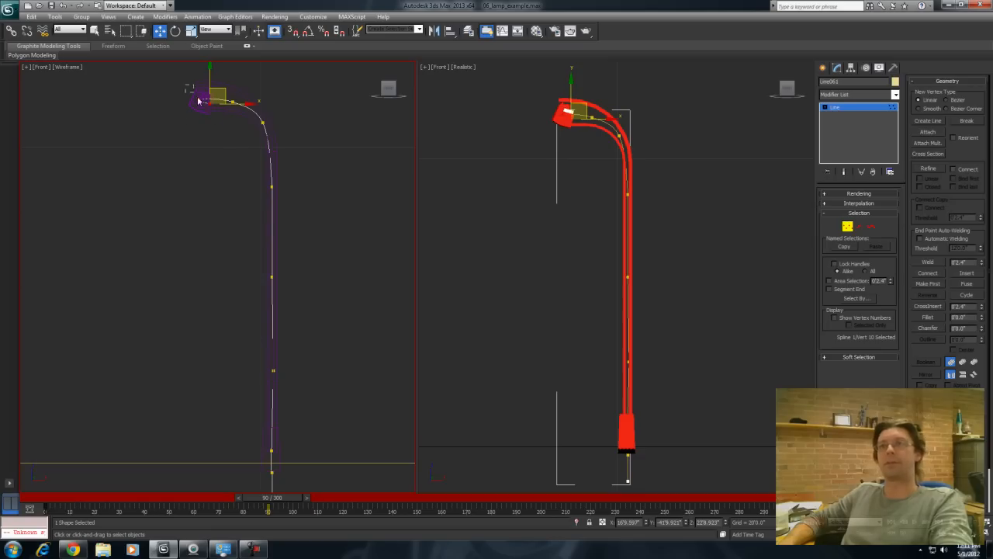
drag(184, 88, 241, 394)
drag(232, 101, 198, 412)
drag(262, 119, 249, 342)
mouse_move(236, 410)
mouse_down()
mouse_move(219, 361)
mouse_move(229, 404)
mouse_move(231, 353)
mouse_move(200, 402)
mouse_move(236, 414)
mouse_up()
drag(212, 367, 173, 412)
drag(199, 341, 221, 338)
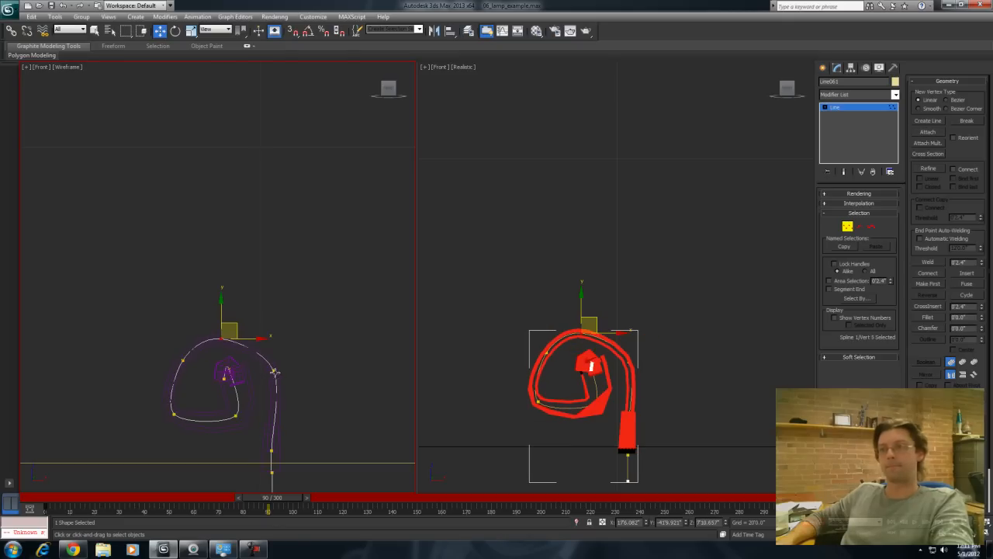
click(274, 363)
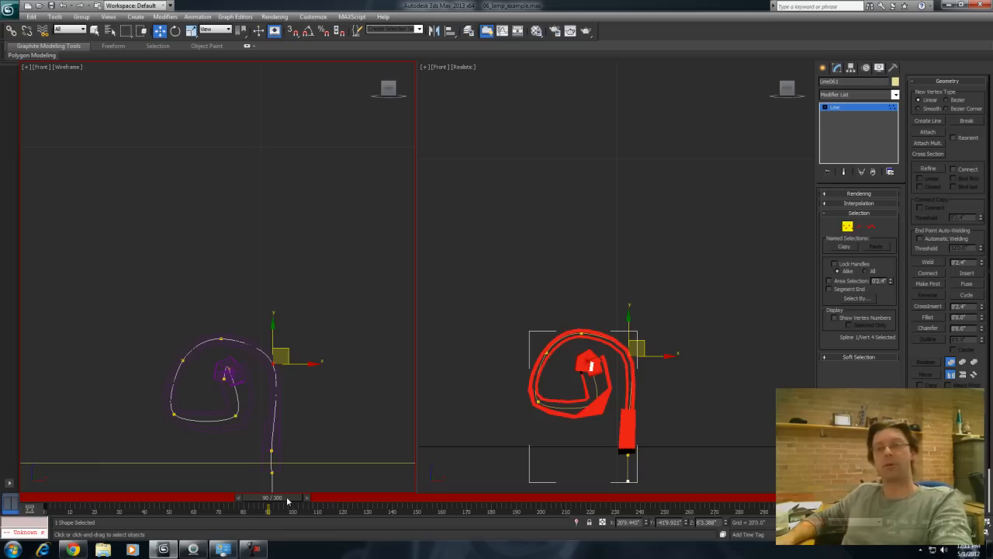
Step: At frame 70, reposition the upper spline vertices to open the lamp's curl into a wider, rounder loop
drag(287, 500, 236, 506)
key(w)
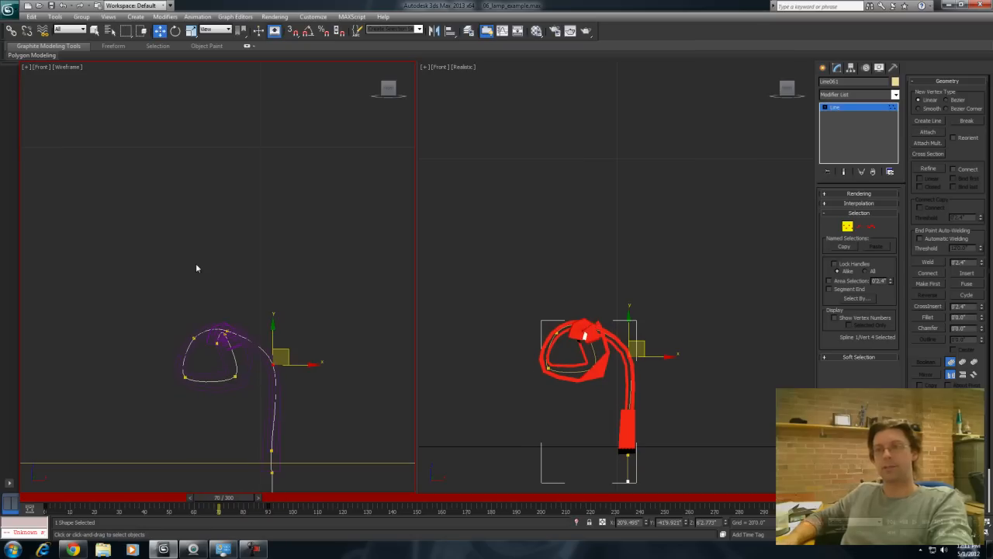
drag(227, 333, 253, 300)
drag(194, 338, 191, 296)
drag(186, 377, 167, 341)
drag(237, 377, 188, 388)
drag(217, 343, 216, 368)
click(225, 335)
drag(167, 340, 159, 341)
drag(188, 387, 180, 380)
Step: At frame 40, reshape the upper spline vertices into a smooth hook with the lamp head tucked inward
drag(224, 498, 156, 510)
key(w)
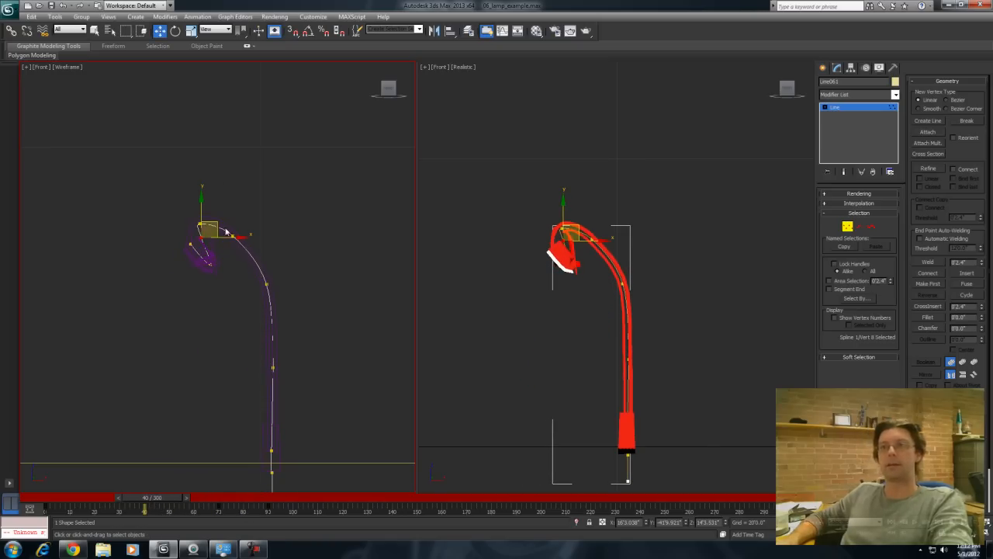
drag(191, 243, 228, 272)
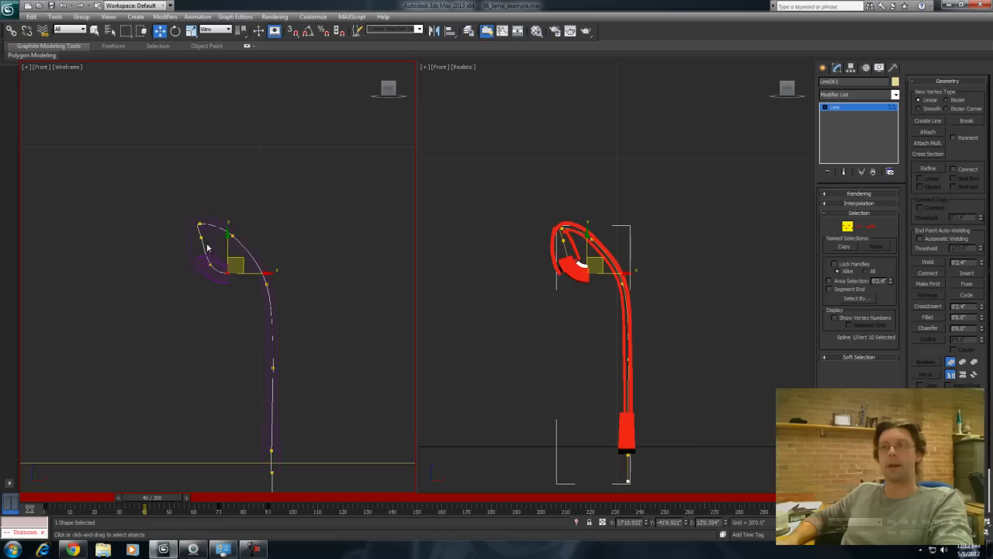
drag(202, 237, 204, 193)
drag(210, 265, 167, 276)
click(226, 273)
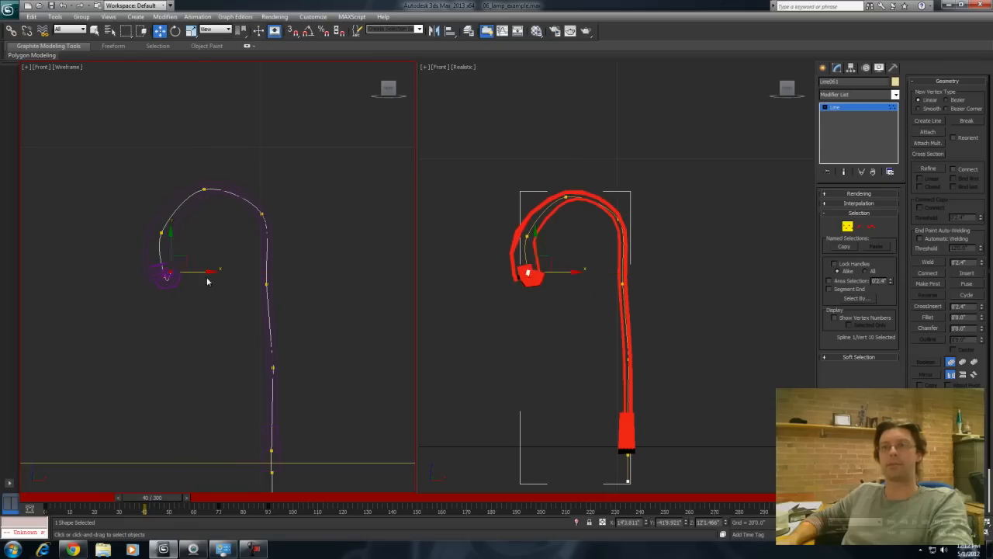
click(161, 231)
drag(161, 231, 155, 225)
Step: Select the spline's vertices and copy their key from frame 0 to frame 15, with the timeline moved to frame 27
drag(159, 498, 127, 493)
key(w)
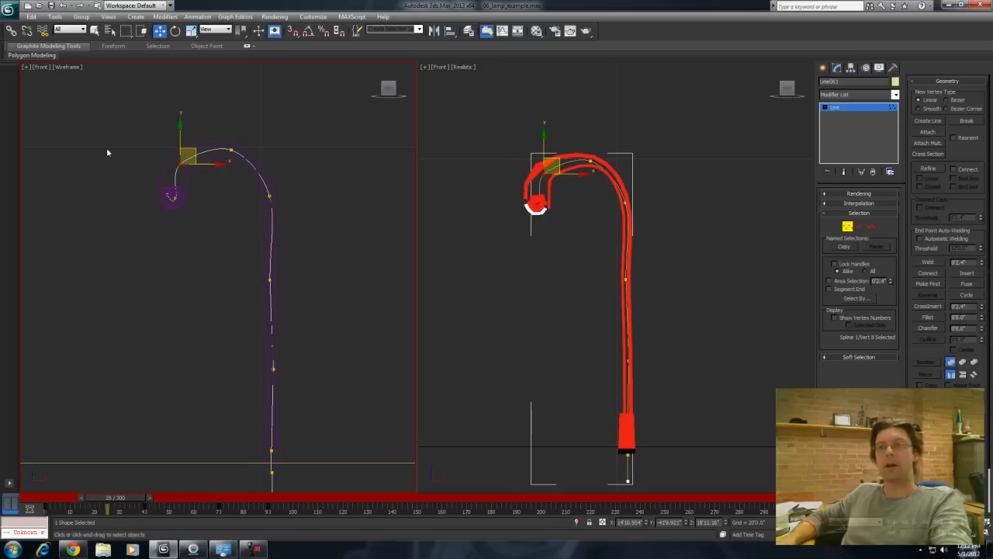
drag(306, 448, 317, 478)
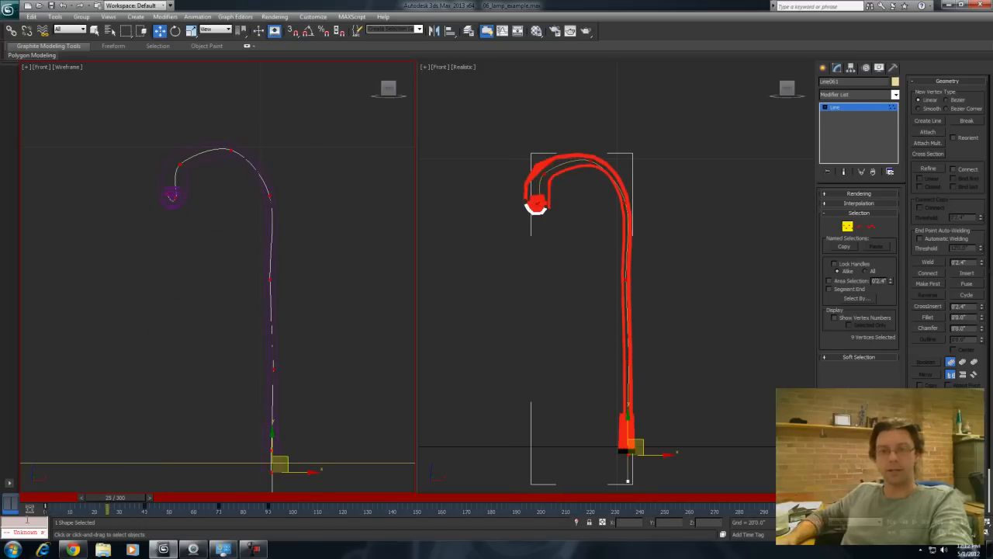
shift+drag(44, 507, 134, 501)
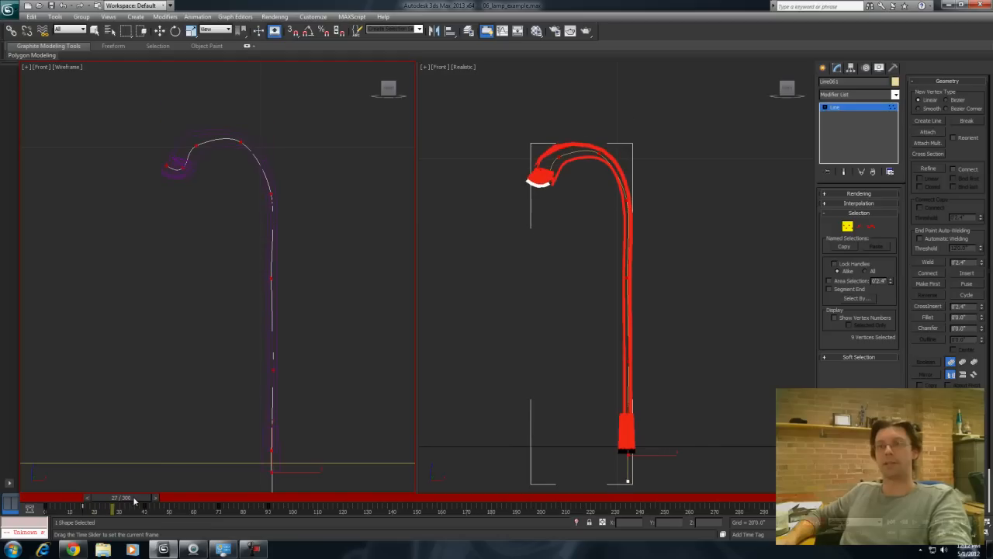
key(w)
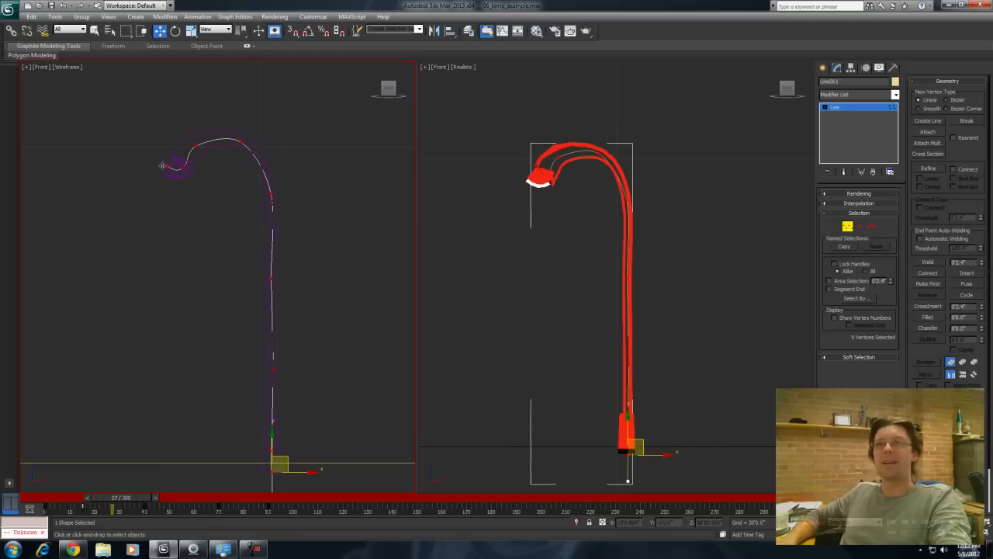
Step: Move the spline's end vertex inward at frame 27 and again at frame 15 to fold the lamp head toward the pole
drag(165, 165, 191, 185)
click(168, 209)
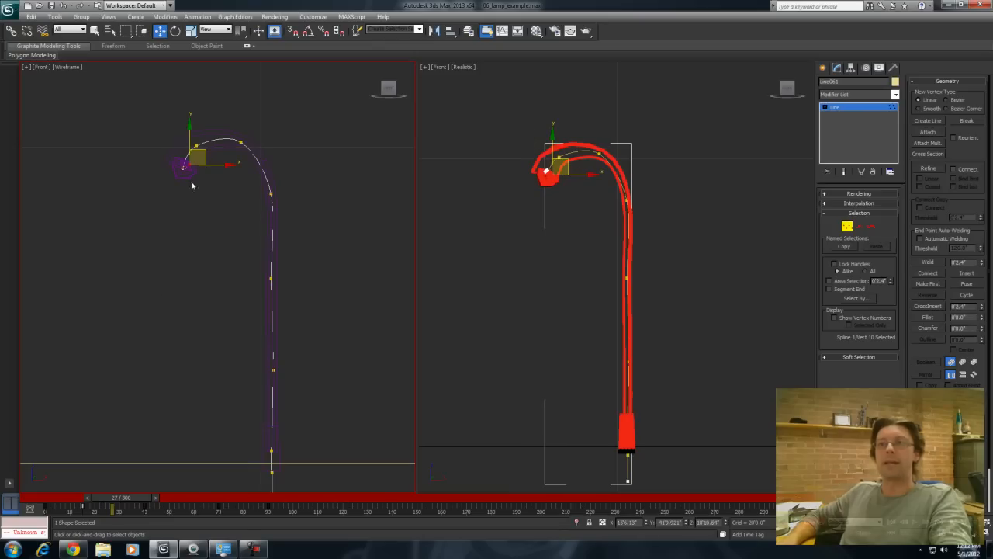
drag(126, 501, 98, 502)
key(w)
click(177, 124)
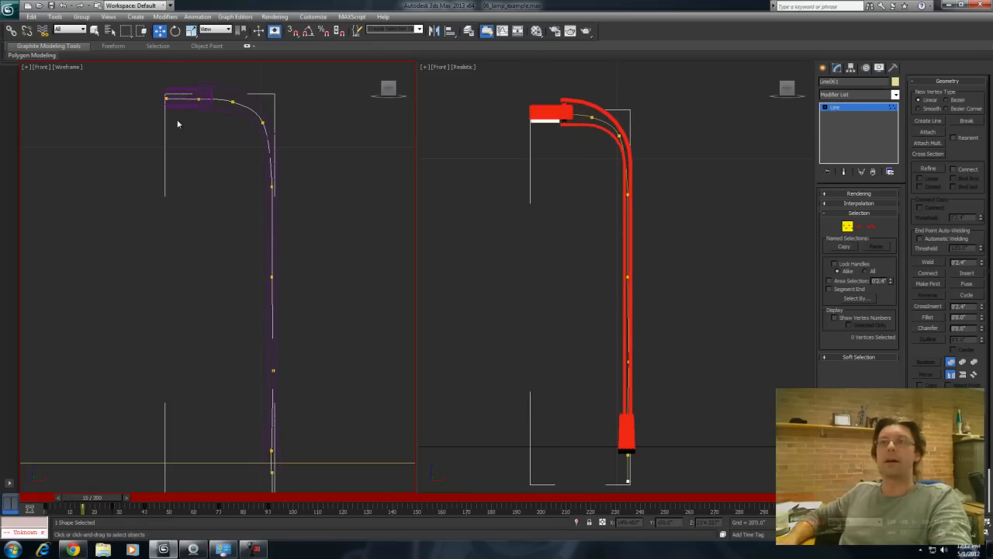
click(168, 97)
drag(177, 85, 218, 89)
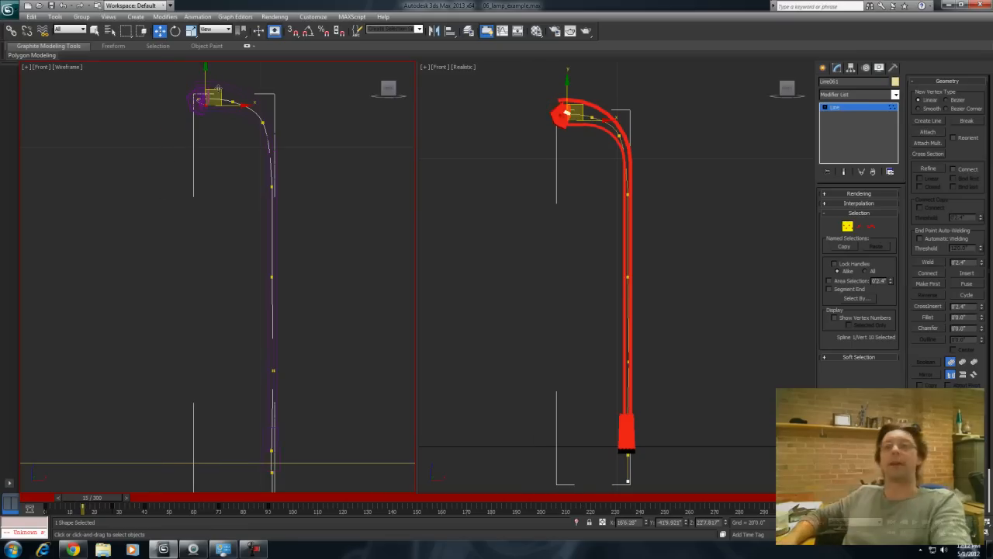
Step: Lower the spline's end vertex at frames 12 and 14 to smooth the lamp head's inward curl
mouse_move(111, 500)
mouse_down()
mouse_move(146, 497)
mouse_move(99, 497)
mouse_up()
key(w)
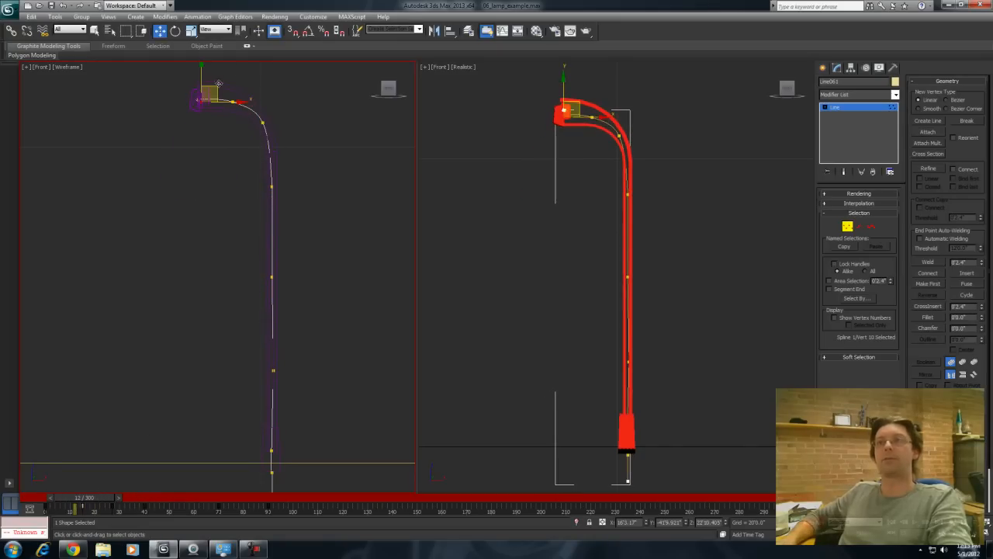
drag(215, 90, 200, 111)
drag(96, 501, 103, 501)
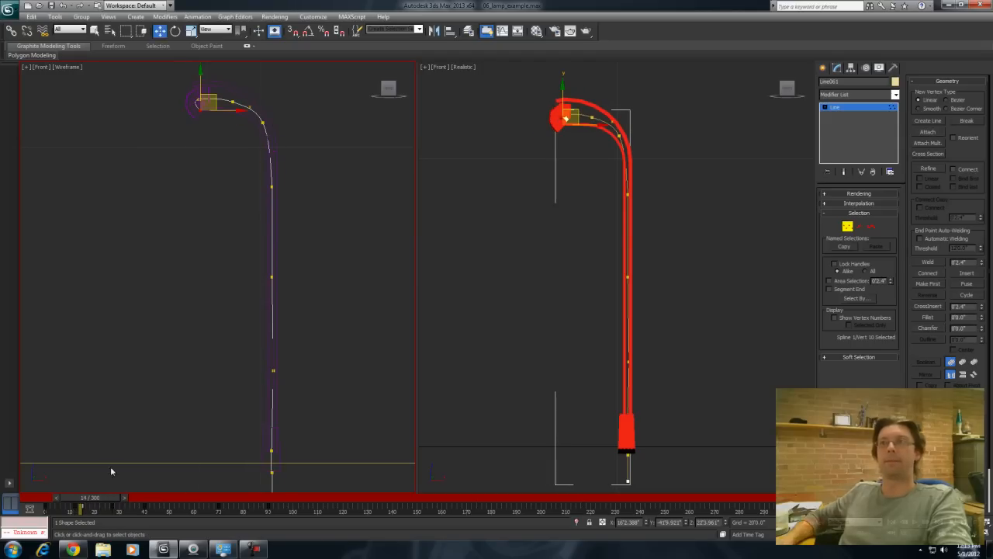
drag(218, 108, 220, 112)
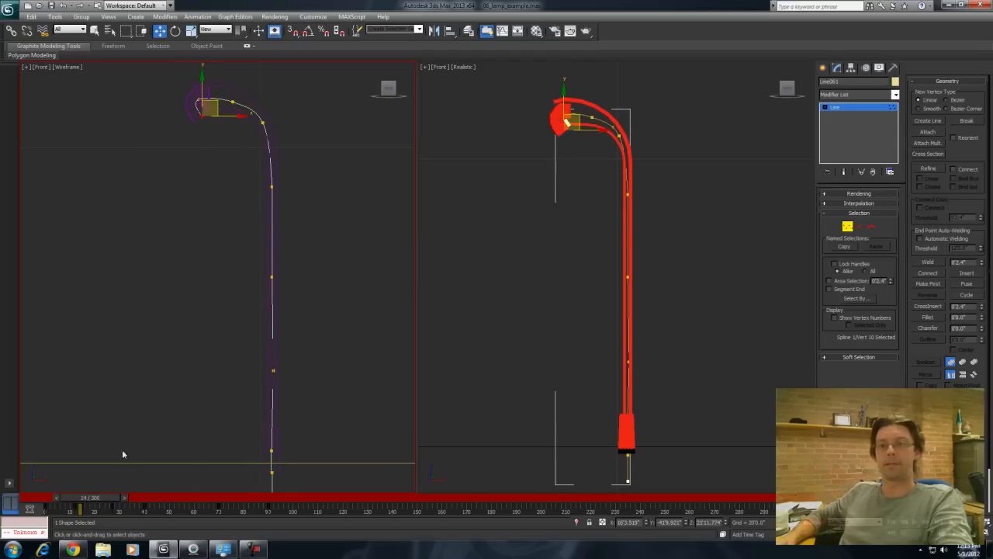
Step: Adjust the spline's end vertex at frames 8 and 4 so the lamp head bends downward early in the motion
mouse_move(110, 497)
mouse_down()
mouse_move(83, 498)
mouse_move(94, 497)
mouse_up()
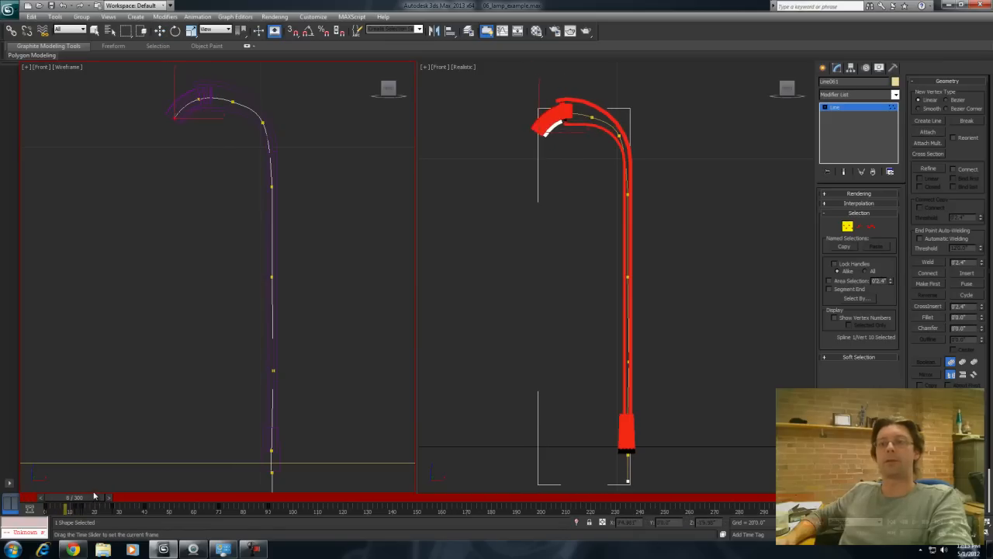
key(w)
drag(196, 100, 183, 66)
drag(79, 501, 70, 500)
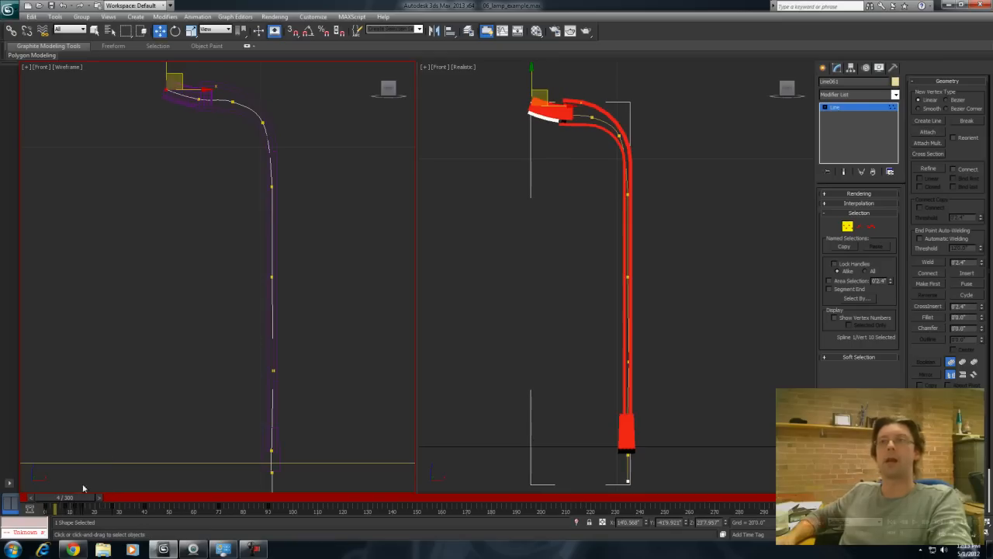
drag(177, 74, 179, 114)
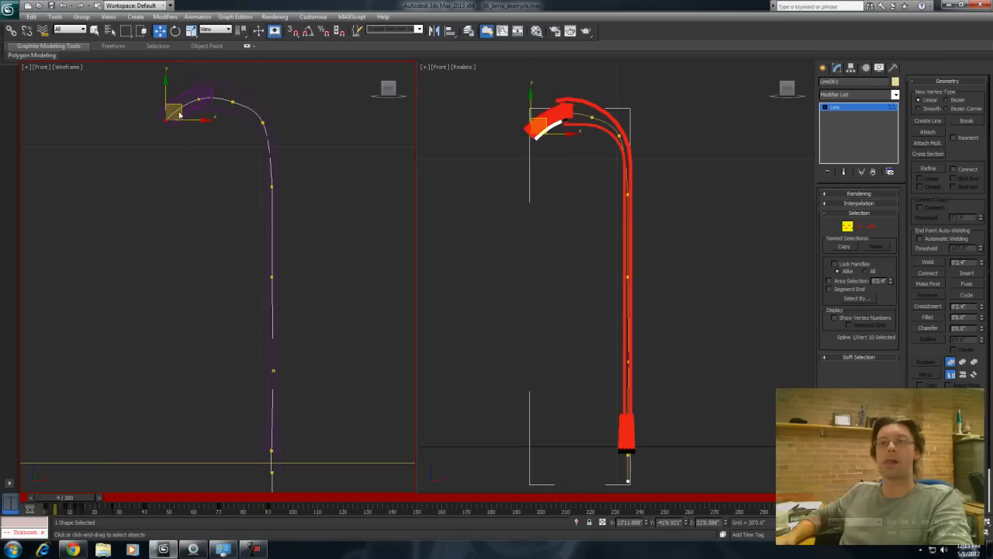
Step: Scrub the animation back to frame 0 and exit vertex editing on the Line061 spline
drag(75, 498, 61, 536)
key(w)
drag(67, 496, 23, 498)
key(w)
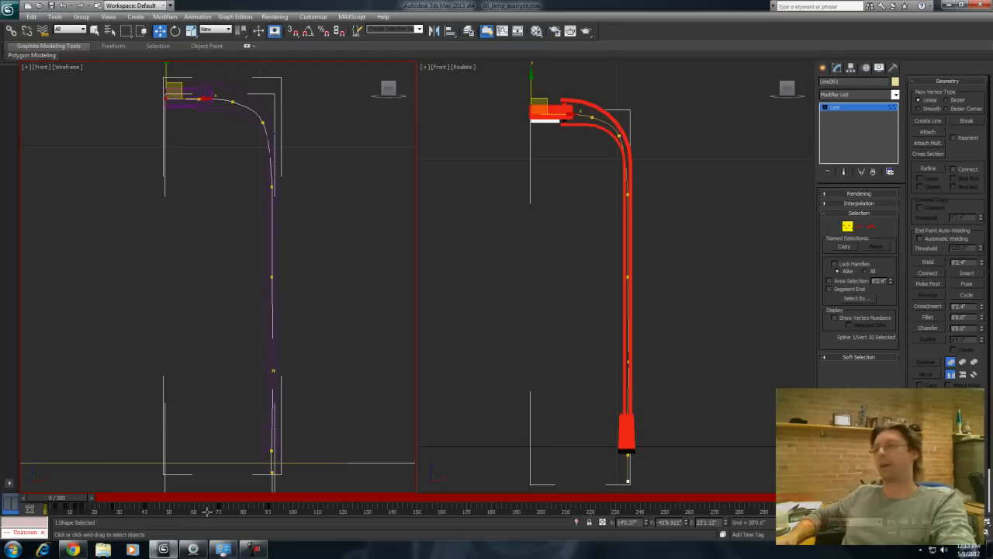
mouse_move(65, 494)
mouse_down()
mouse_move(264, 496)
mouse_move(56, 496)
mouse_up()
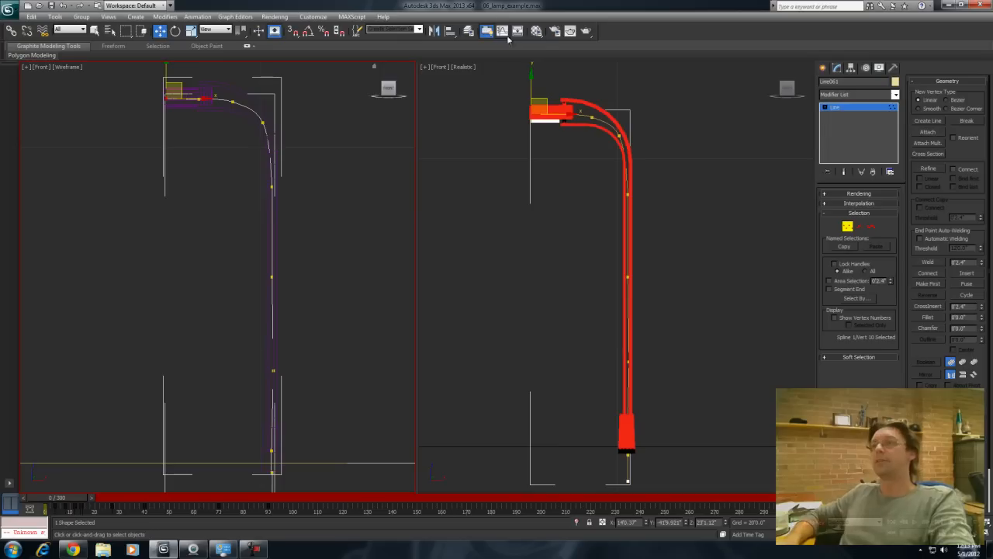
click(376, 218)
click(848, 228)
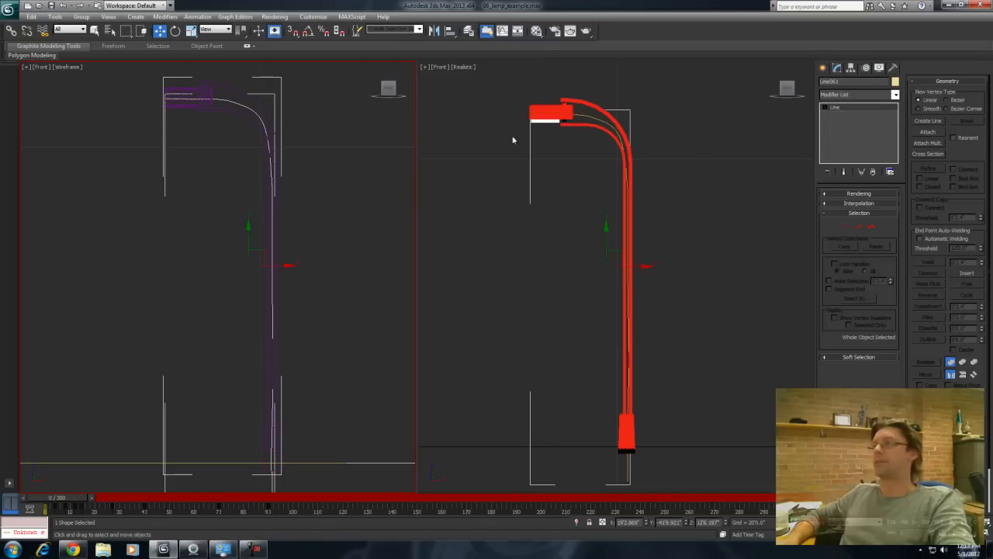
Step: Open an enlarged Track View for Line061 and switch it to Dope Sheet mode
click(502, 31)
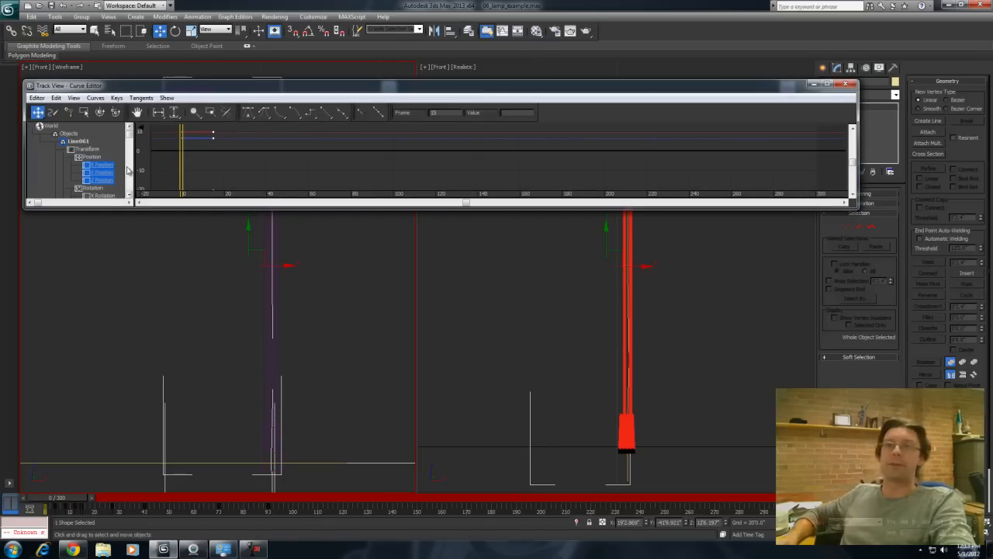
drag(100, 208, 100, 293)
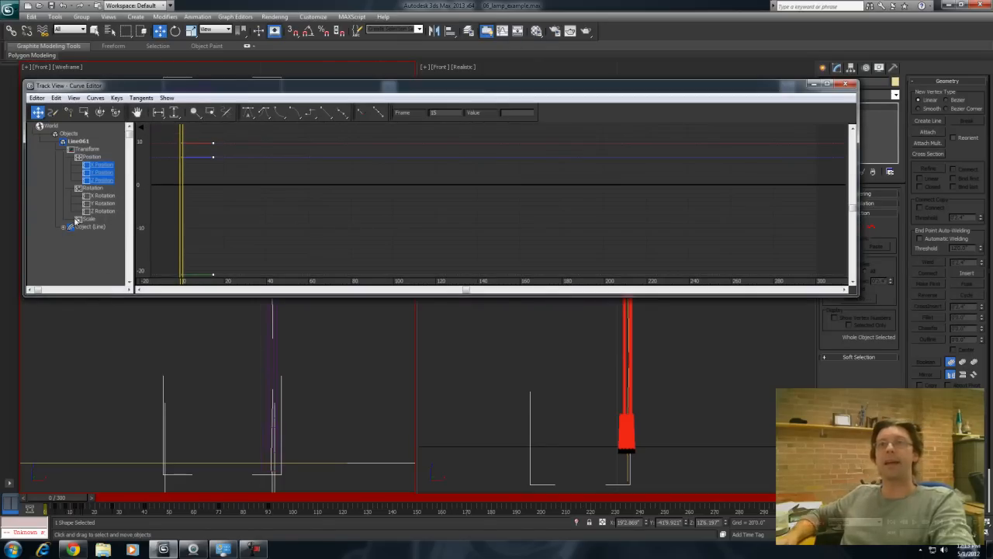
click(37, 98)
click(48, 120)
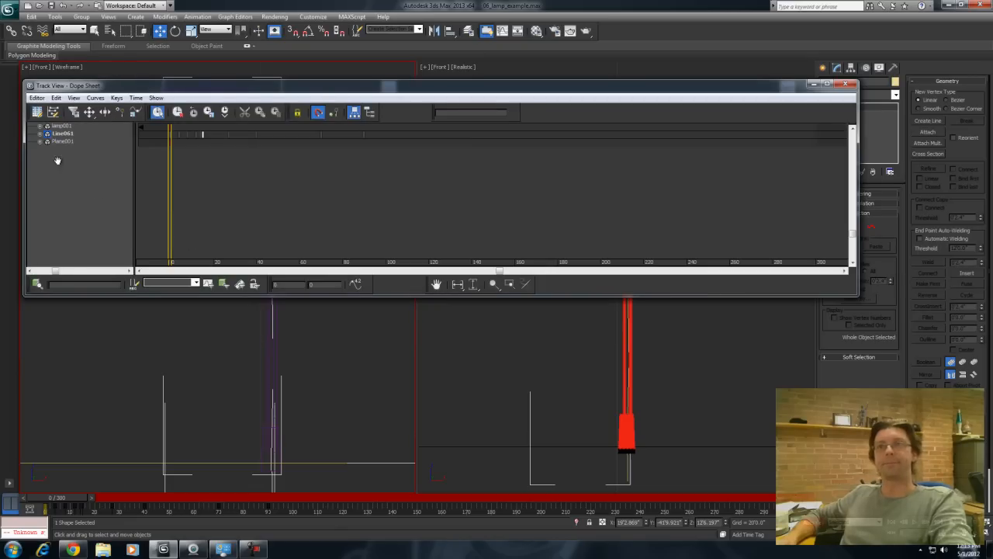
Step: Expand Line061's Object and Master tracks and select the Spline 1 tracks for Vertex 4 through Vertex 10
click(41, 135)
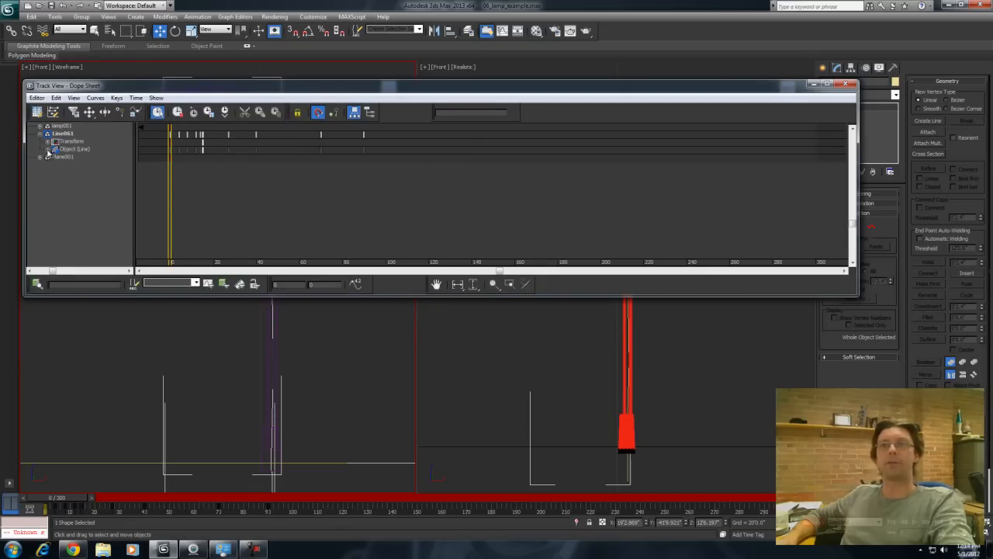
click(48, 150)
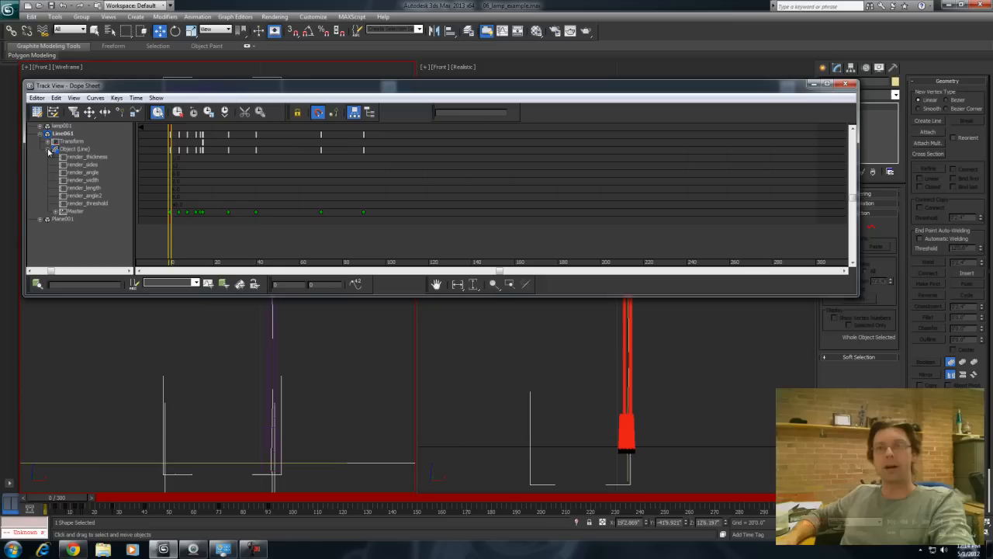
click(59, 213)
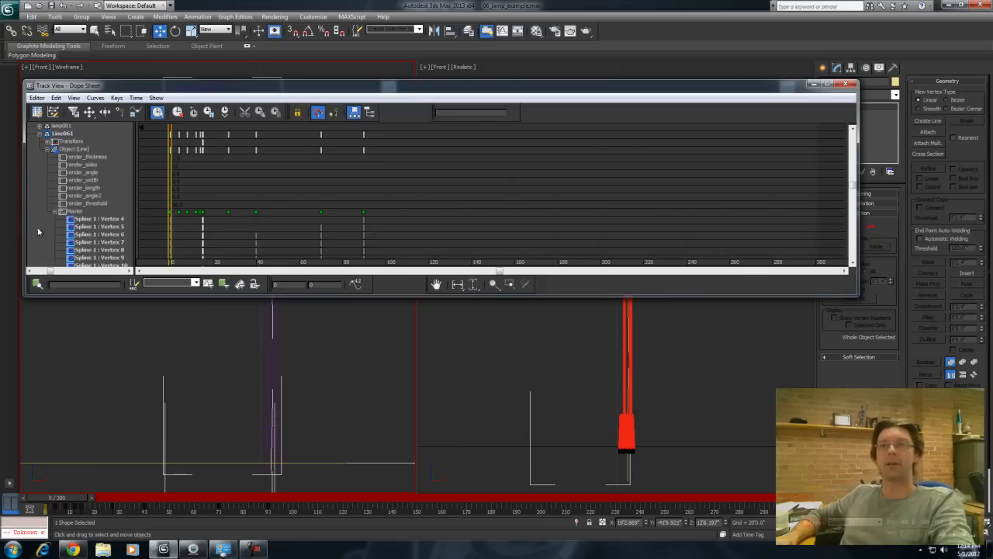
drag(38, 228, 36, 193)
click(77, 189)
shift+click(95, 236)
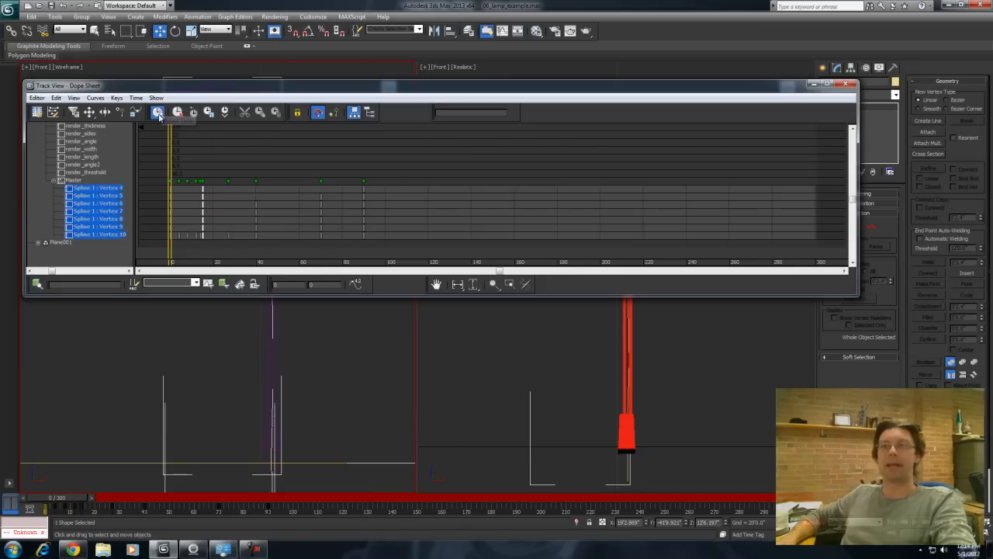
Step: Reverse time on the selected vertex tracks over frames 0 to 100, and scrub the timeline to check the motion
drag(172, 190, 386, 209)
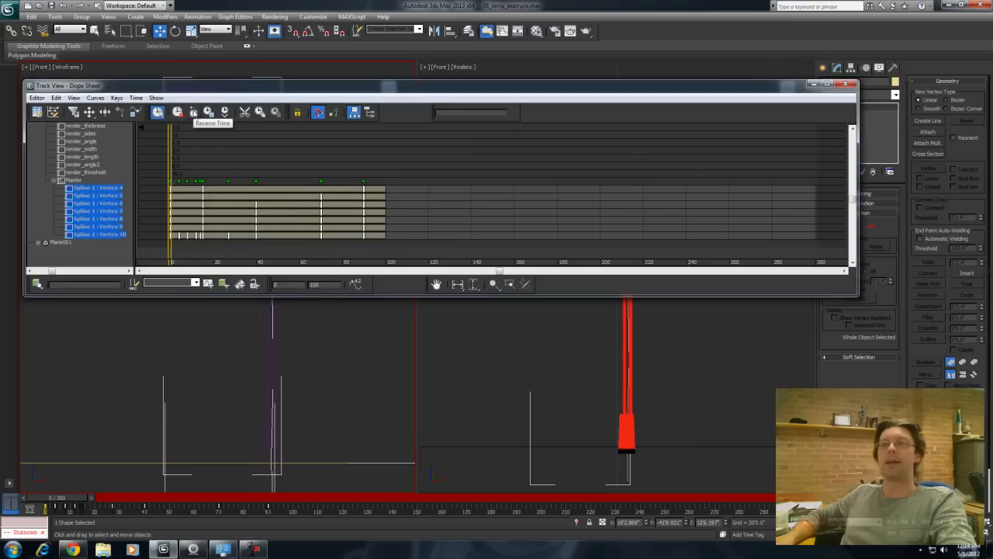
click(193, 111)
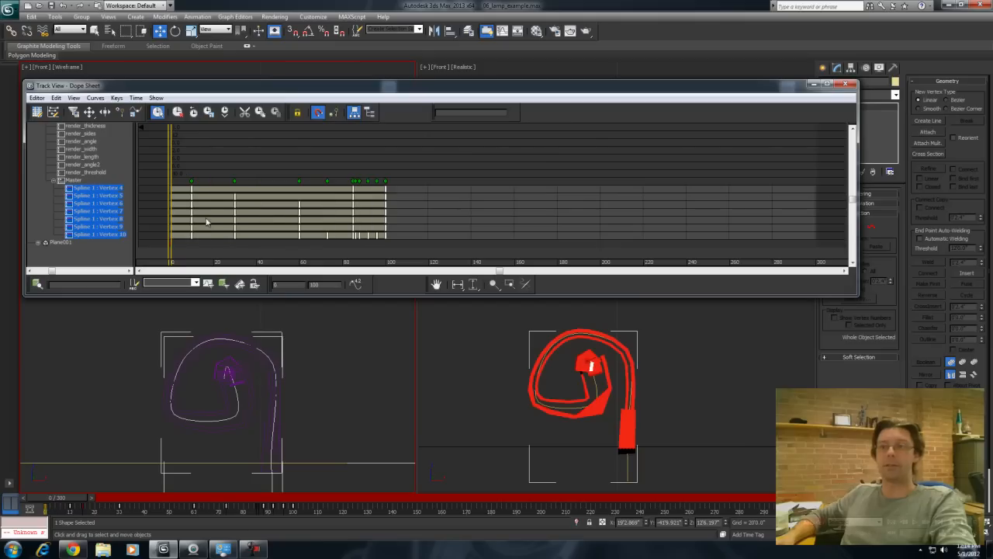
drag(66, 491, 412, 506)
key(w)
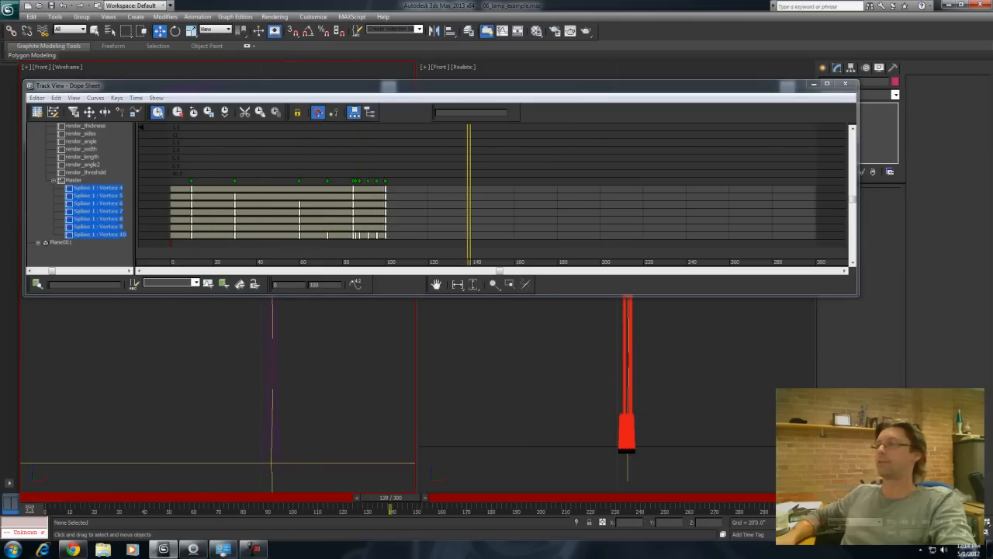
Step: Close the Dope Sheet and scrub from the start to frame 110 to review the reversed lamp animation
click(847, 84)
key(Home)
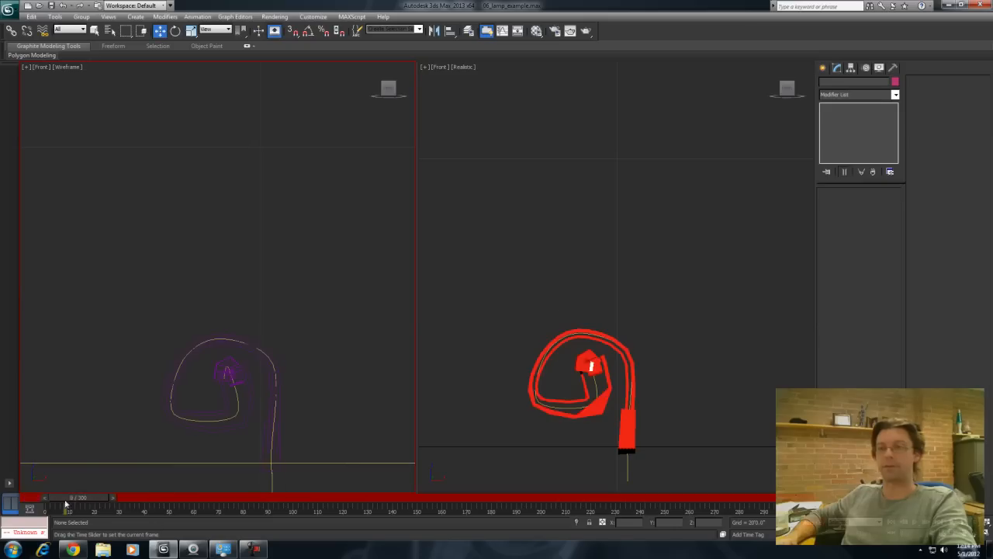
drag(55, 497, 302, 537)
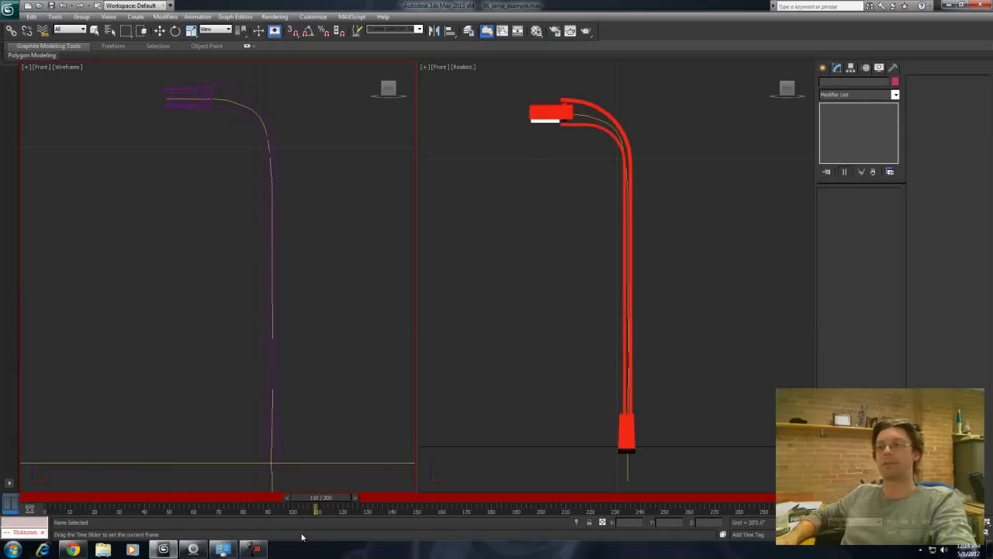
Step: Apply a Point Cache modifier to the street lamp above its Skin modifier
key(w)
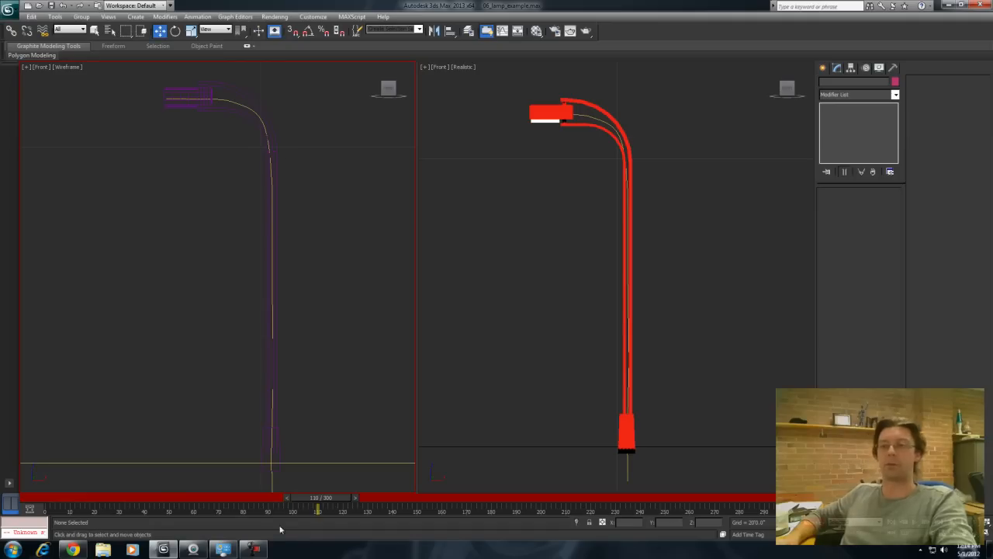
drag(341, 498, 334, 539)
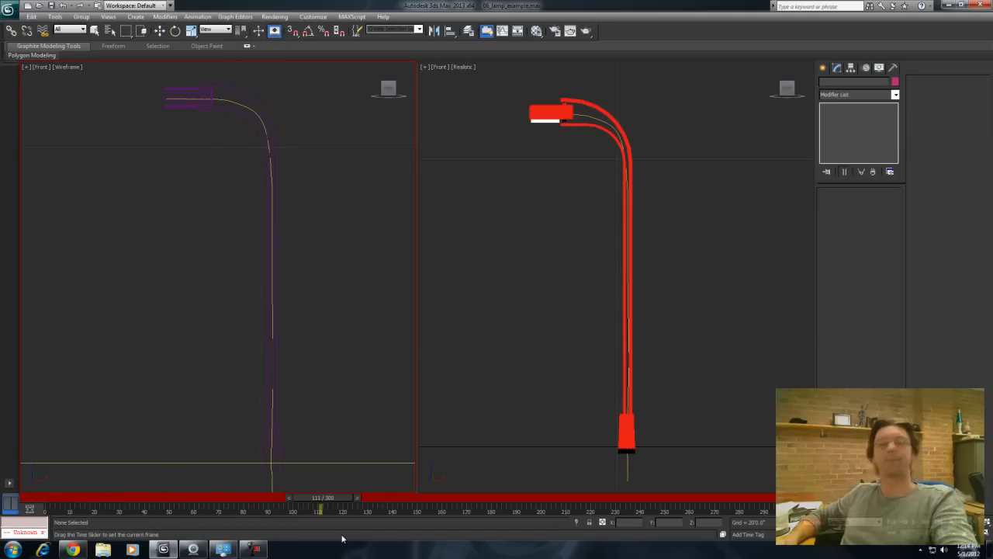
click(273, 349)
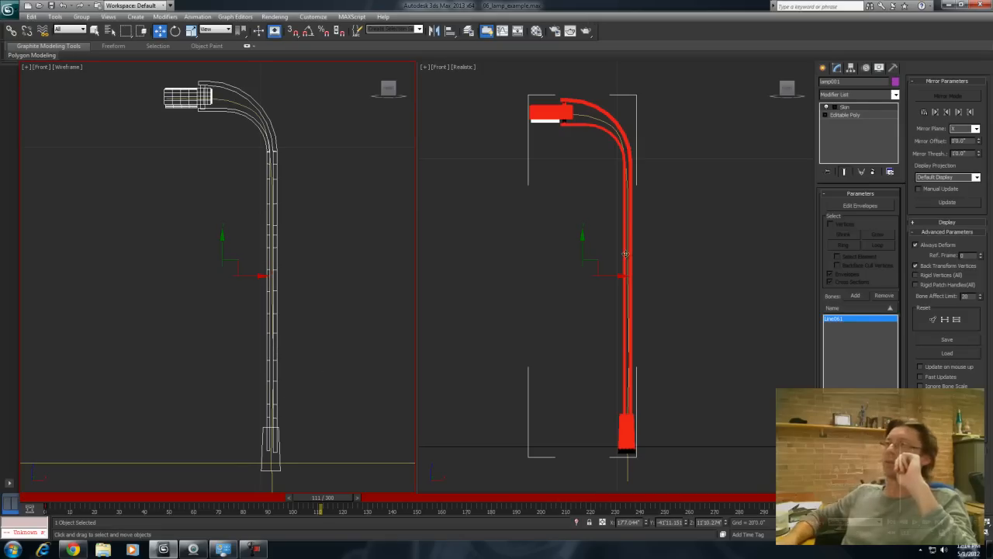
click(896, 94)
scroll(899, 233, down, 8)
scroll(899, 233, down, 2)
click(840, 392)
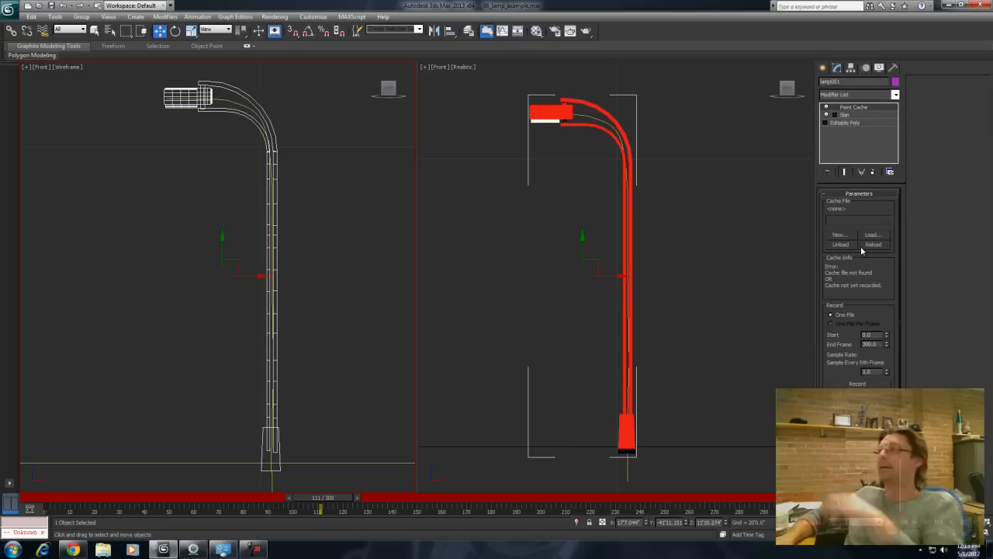
Step: Set the lamp's new cache file to lamp009.xml in the export folder, overwriting the existing file
click(839, 234)
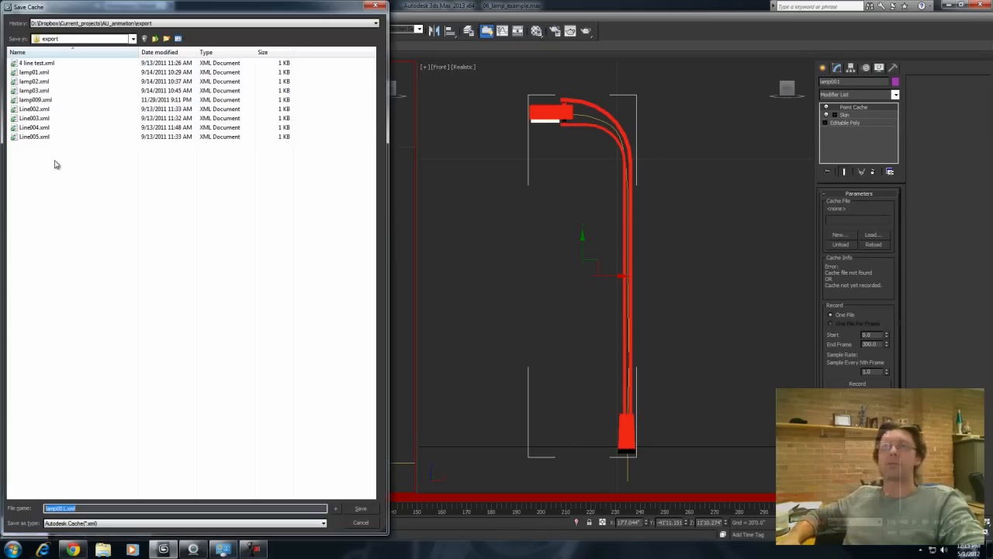
click(35, 100)
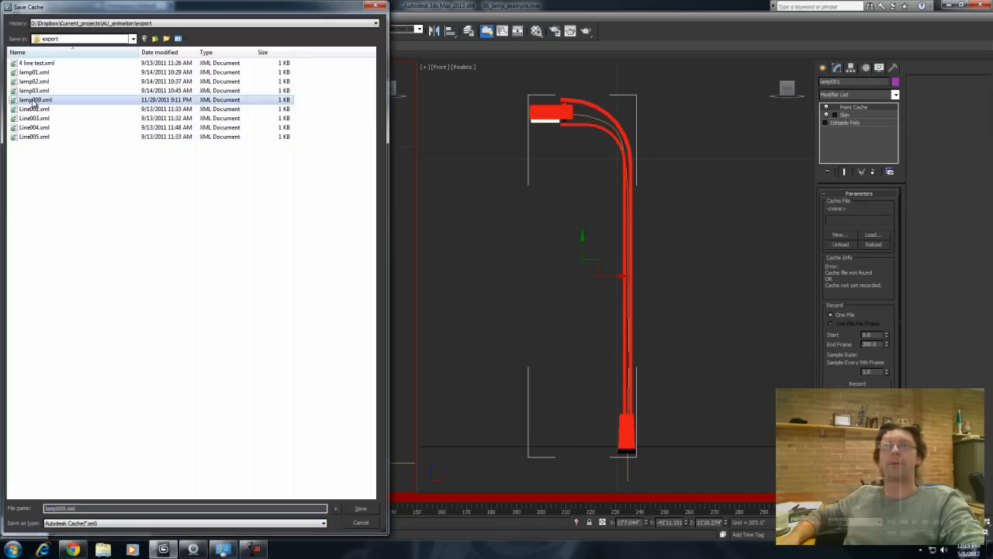
click(361, 509)
click(534, 311)
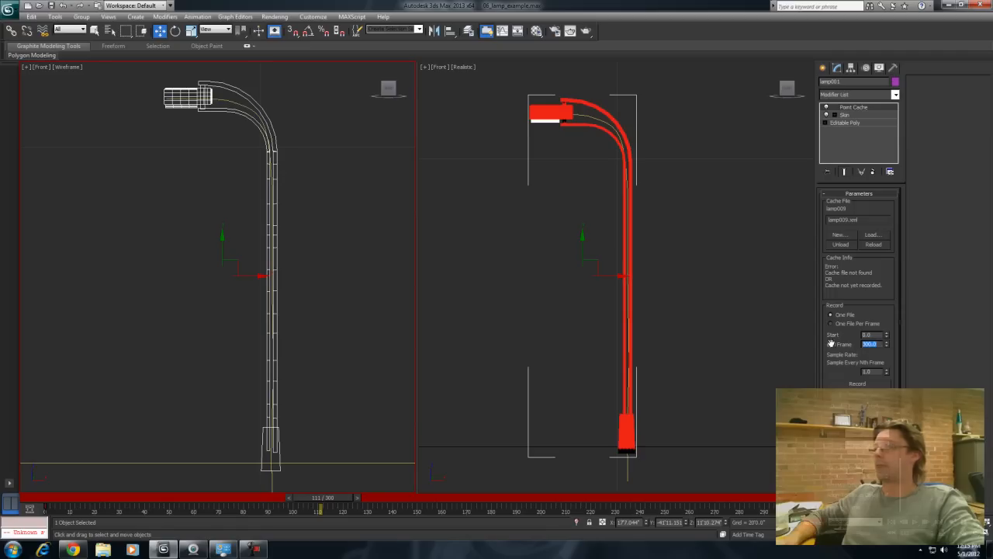
Step: Record the lamp's point cache from frame 0 to 110 and scrub the timeline to check its playback
text(110)
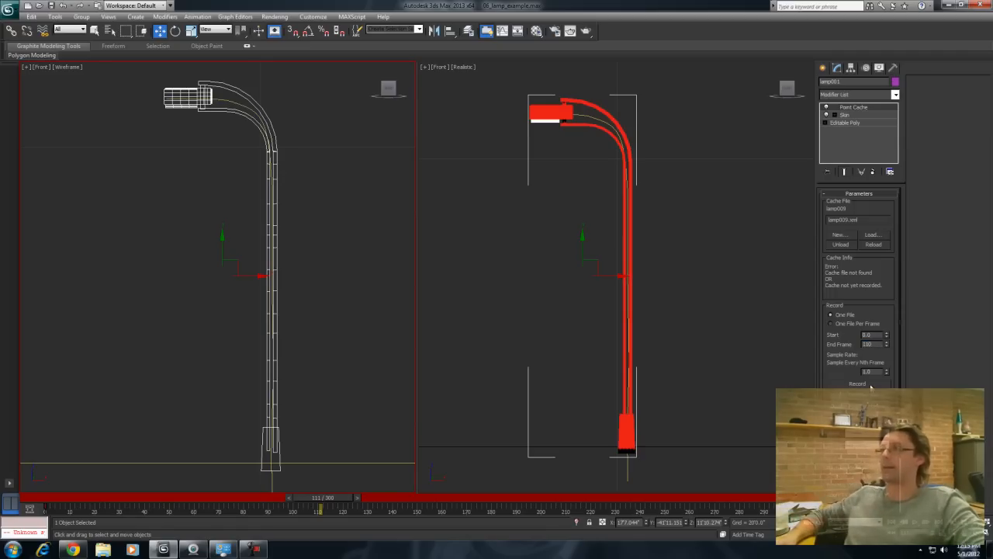
click(870, 385)
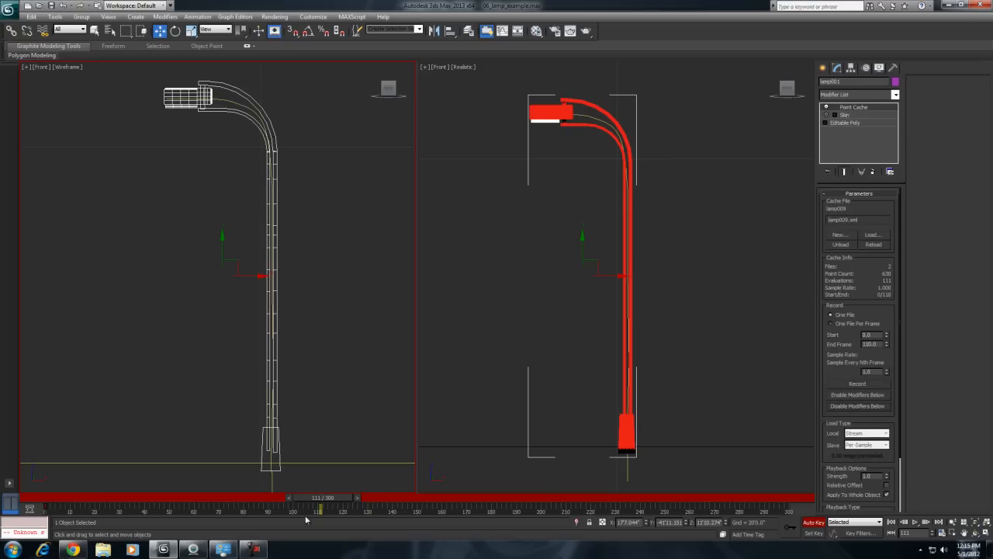
drag(335, 502, 309, 483)
key(w)
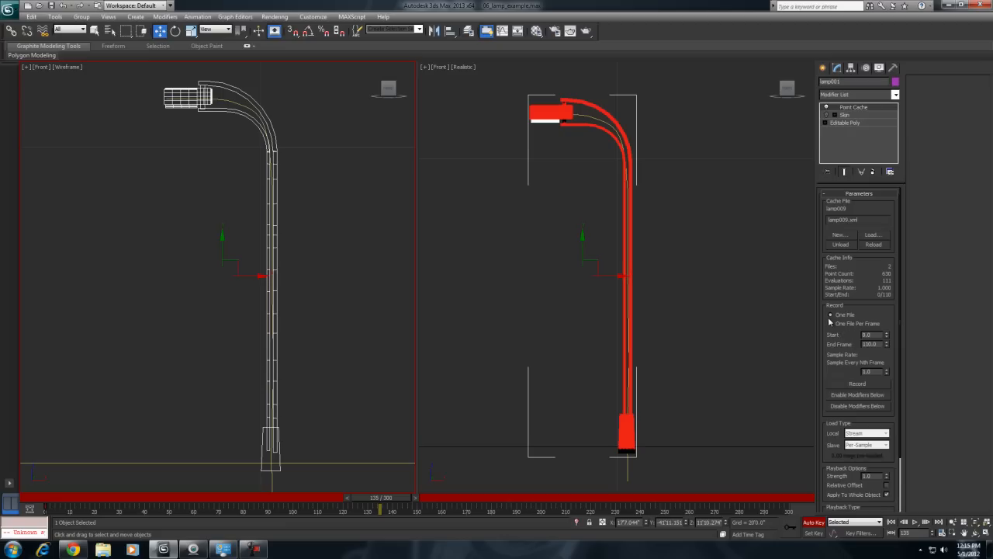
Step: Load the lamp01.xml cache onto the lamp and scrub the timeline to check its motion
click(873, 235)
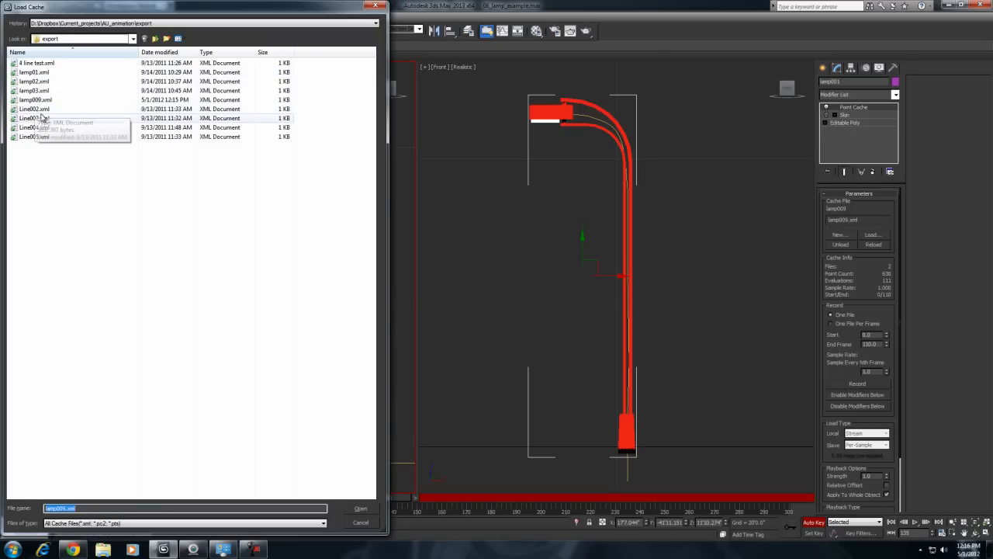
double_click(33, 73)
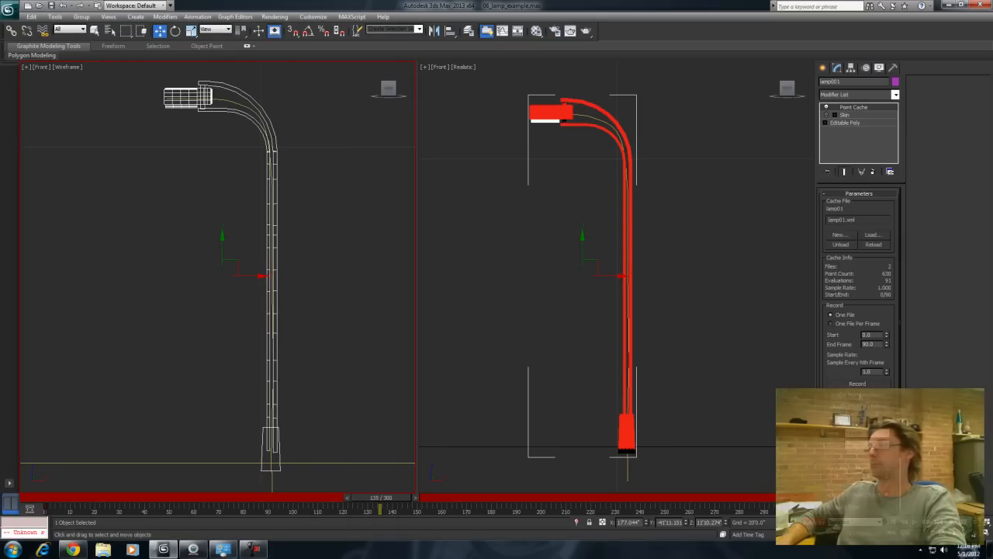
drag(58, 498, 248, 498)
drag(253, 537, 159, 534)
key(w)
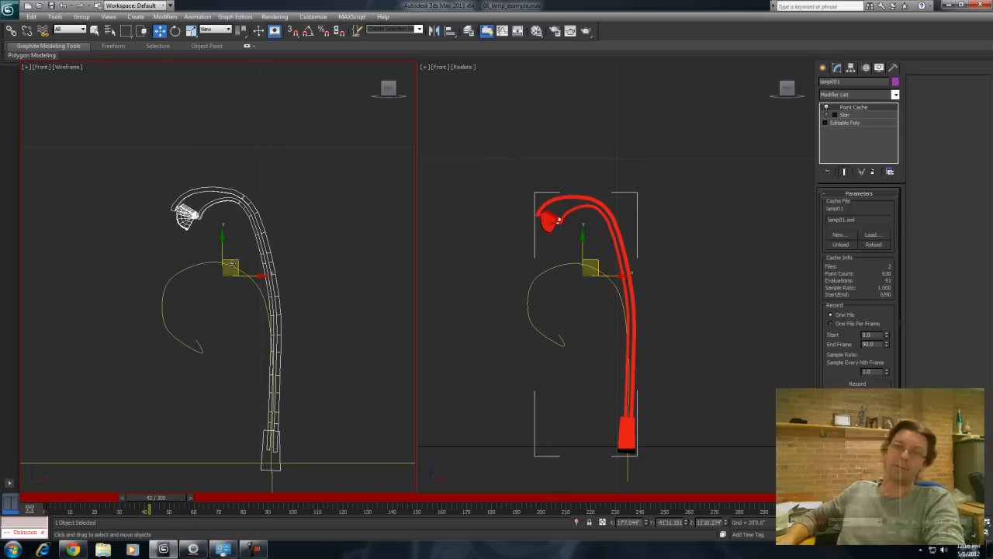
drag(159, 512, 129, 516)
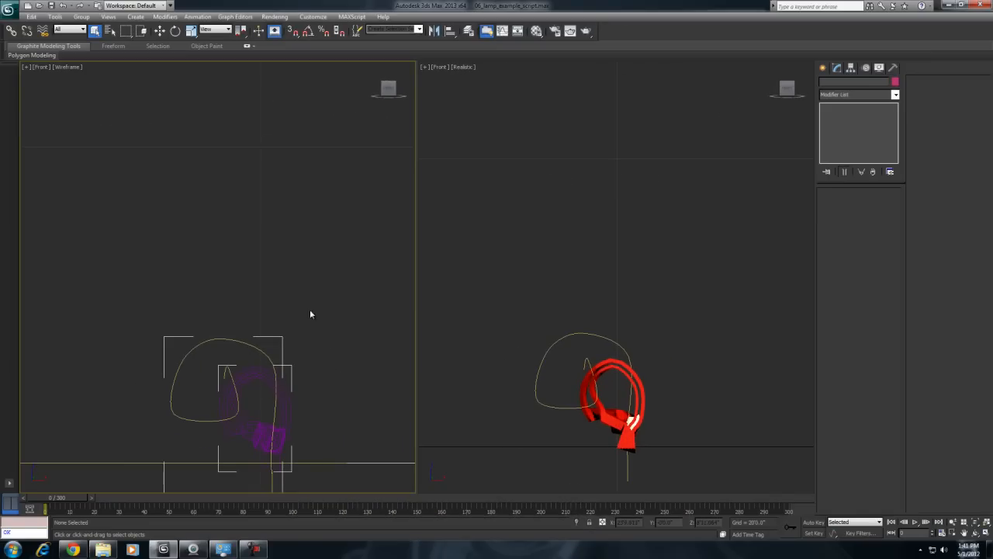
Step: Delete the lamp's spline bone and select the cached lamp
drag(235, 357, 239, 361)
key(Delete)
click(280, 386)
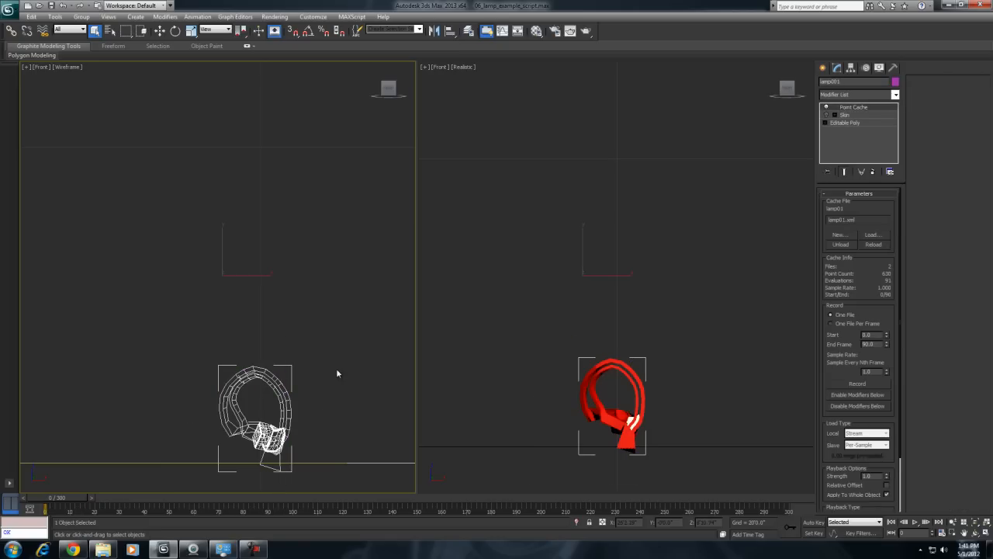
Step: Show the wireframe view shaded and clone the lamp along Y as six copies spaced about 6'9" apart
key(F3)
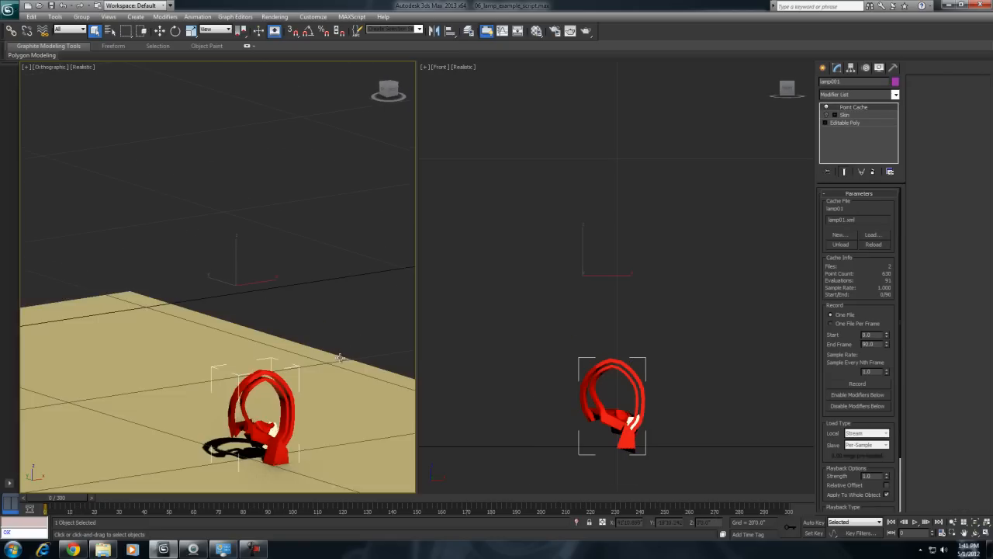
scroll(300, 341, down, 2)
middle_drag(300, 341, 251, 300)
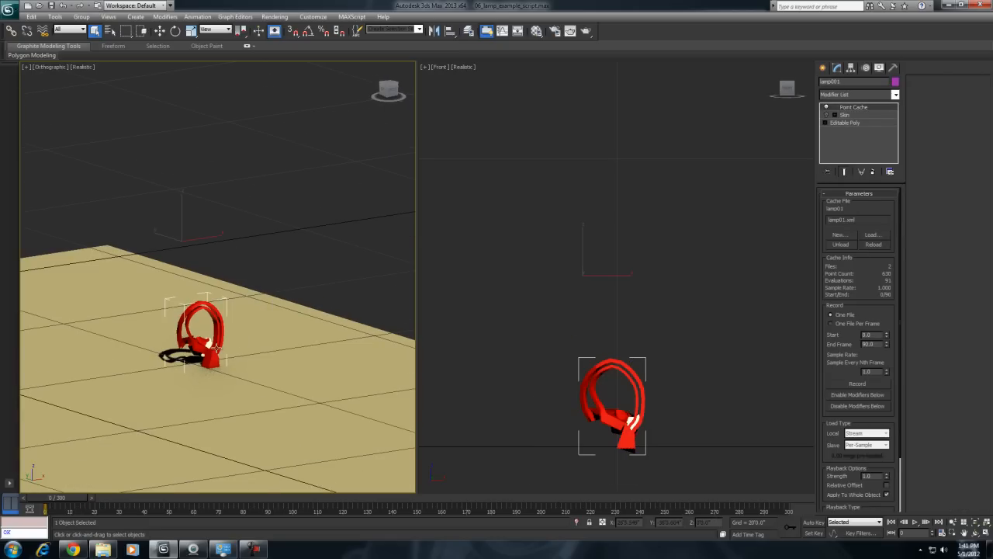
right_click(218, 346)
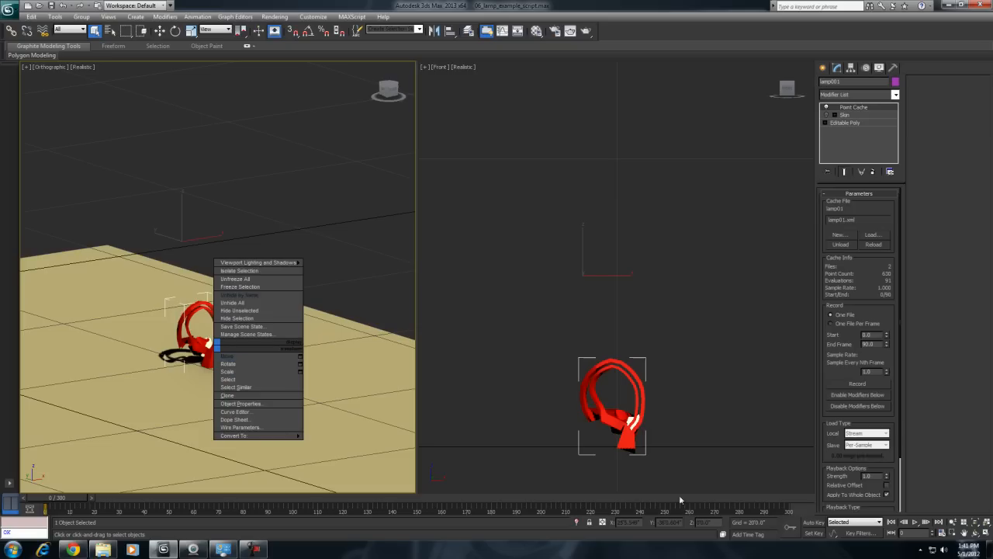
click(229, 355)
shift+drag(164, 233, 206, 262)
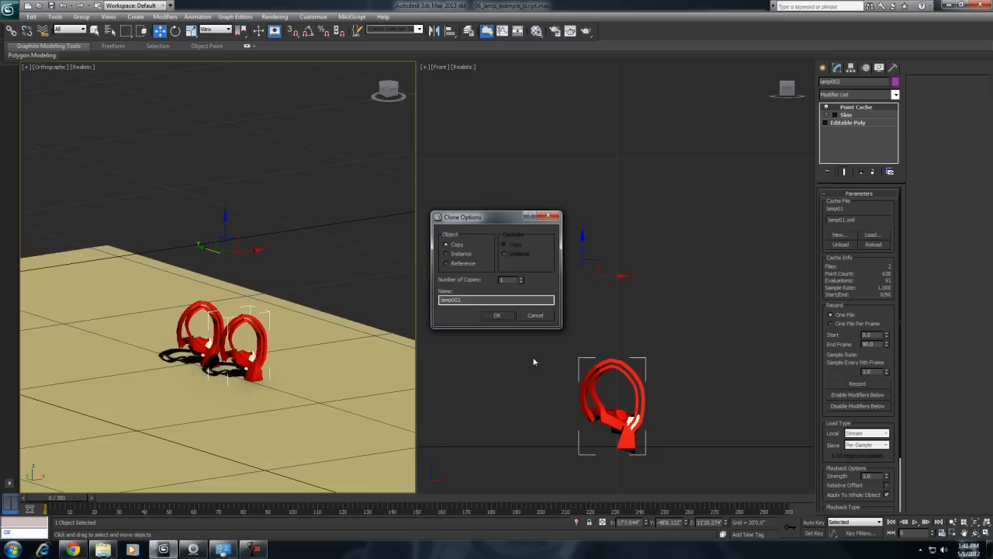
text(6)
click(509, 319)
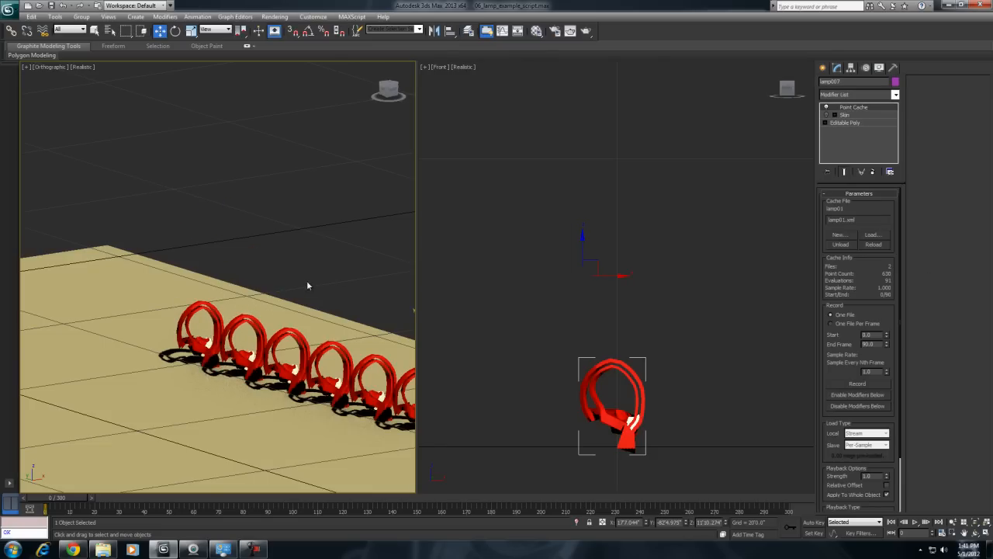
Step: Scrub the timeline to review the whole row of lamps uncurling, and return to frame 0
middle_drag(307, 280, 199, 204)
mouse_move(73, 502)
mouse_down()
mouse_move(282, 522)
mouse_move(66, 513)
mouse_move(280, 513)
mouse_move(82, 518)
mouse_up()
drag(192, 513, 46, 524)
key(w)
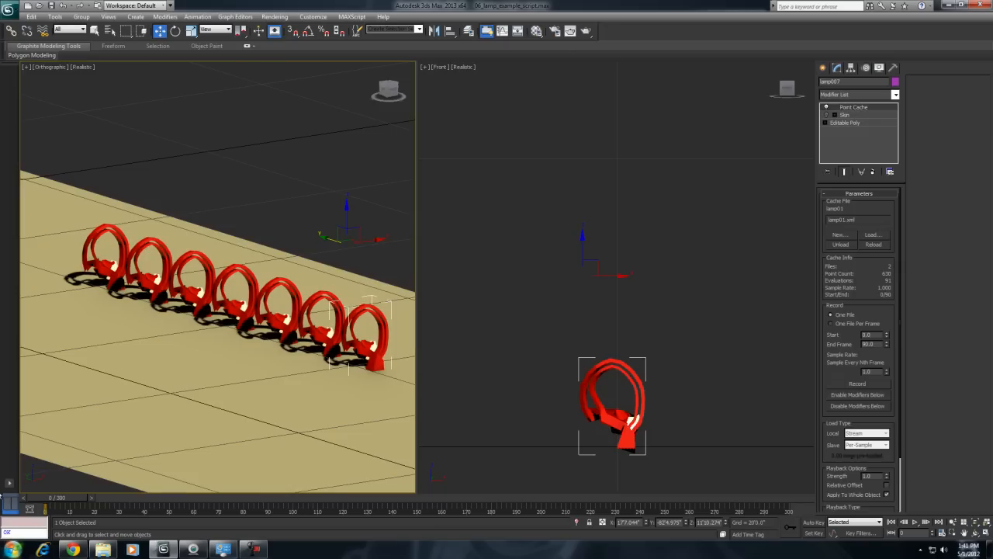
Step: Load the lamp02.xml cache onto the second lamp in the row, scrub to compare its motion, and return to frame 0
click(146, 259)
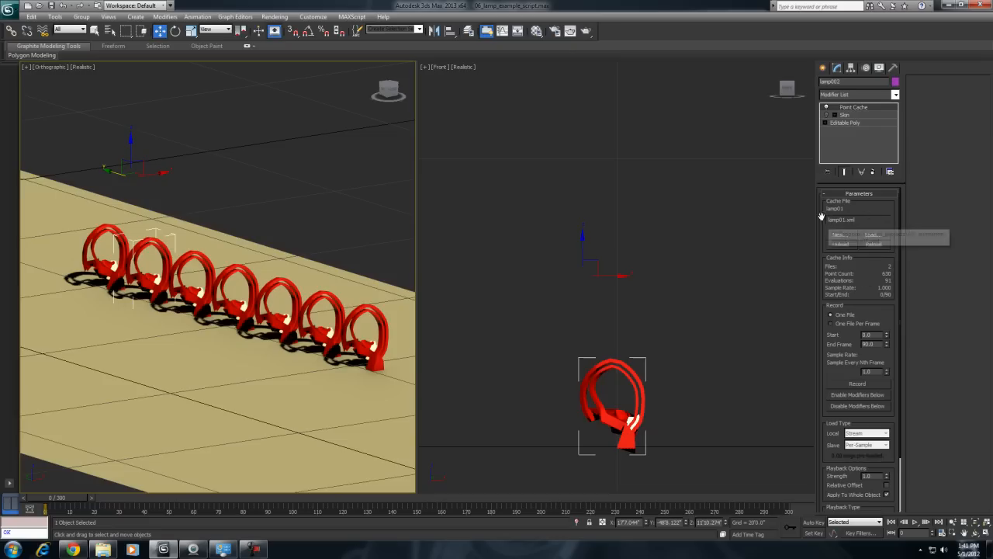
click(873, 235)
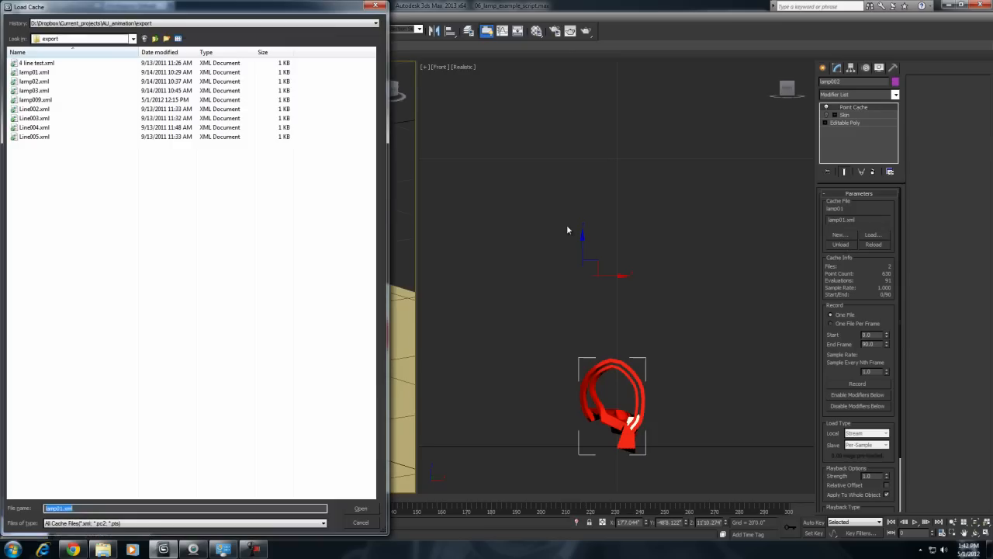
click(41, 82)
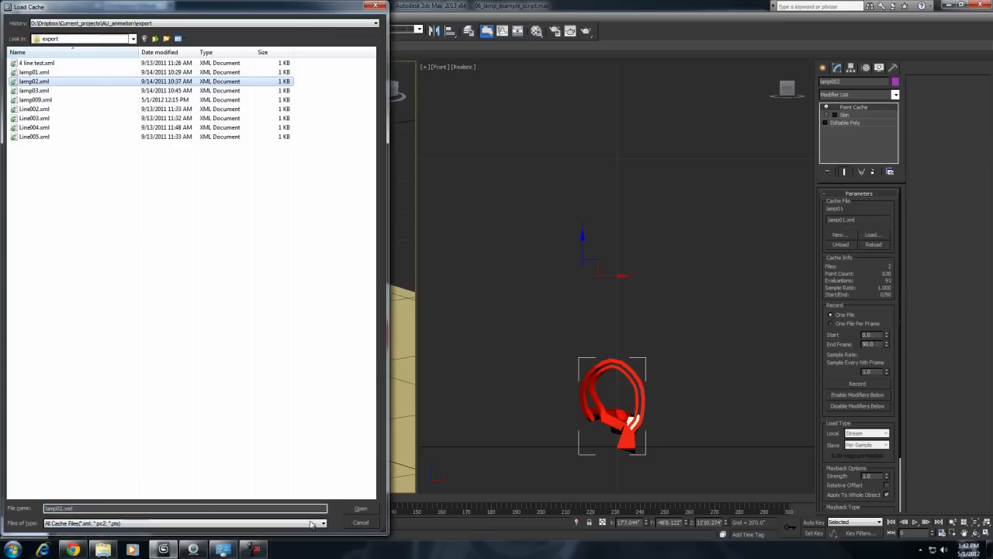
click(361, 508)
drag(67, 503, 172, 521)
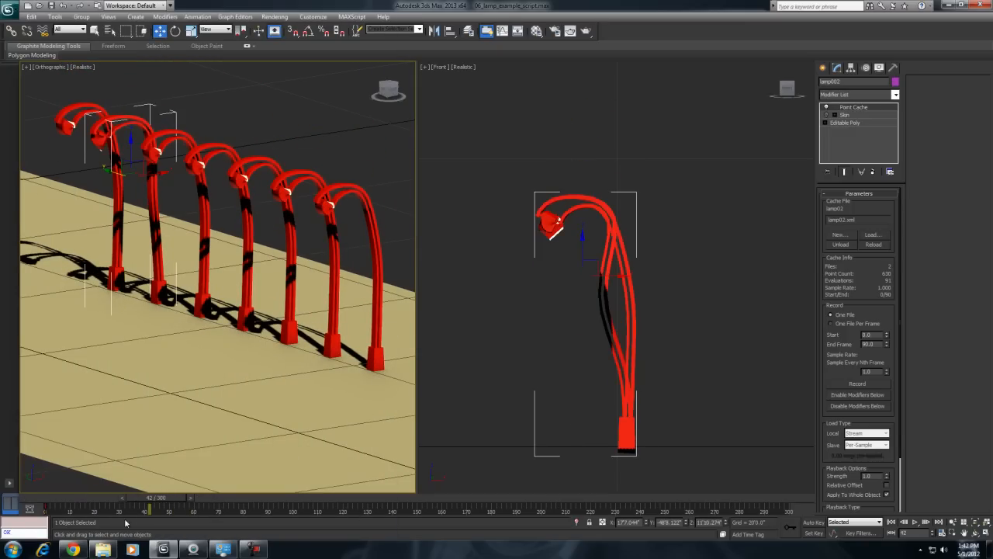
drag(163, 499, 12, 499)
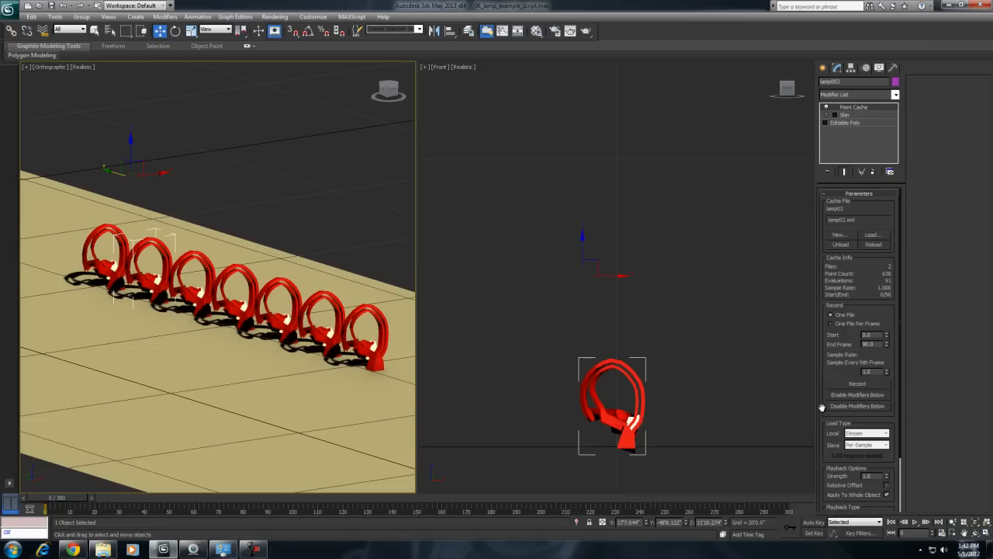
Step: Try the Custom Start, Custom Range and Playback Graph playback types on the second lamp's Point Cache
scroll(821, 408, down, 3)
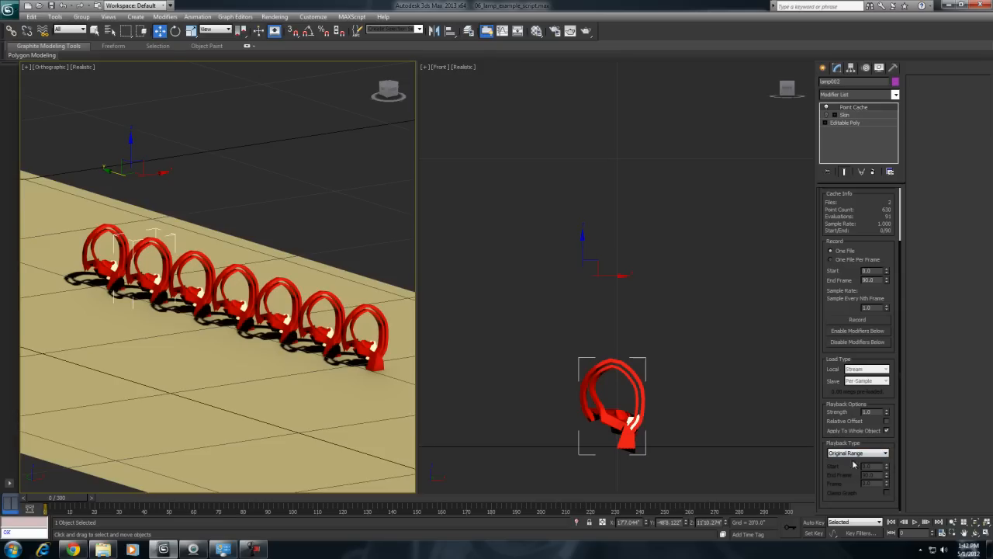
click(883, 455)
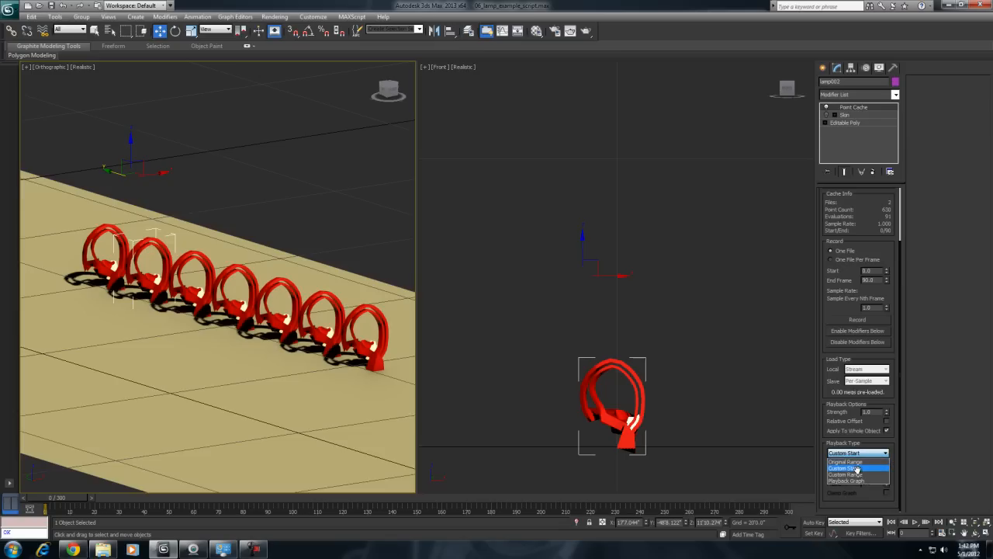
click(859, 469)
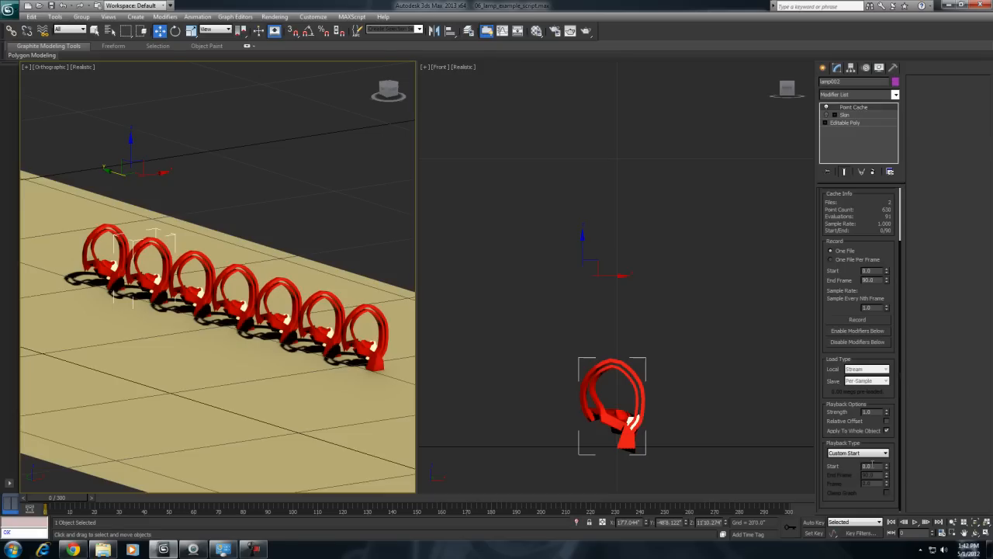
click(872, 454)
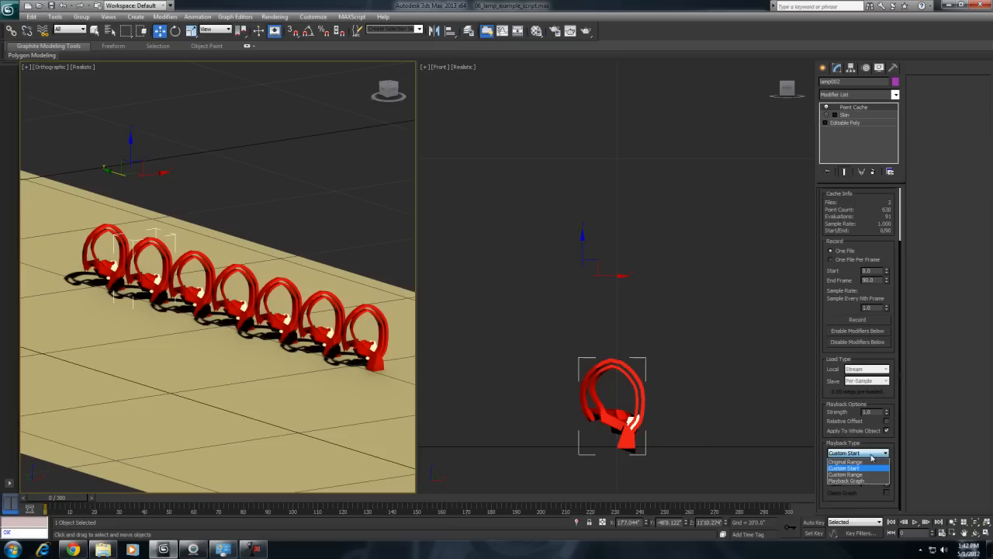
click(865, 474)
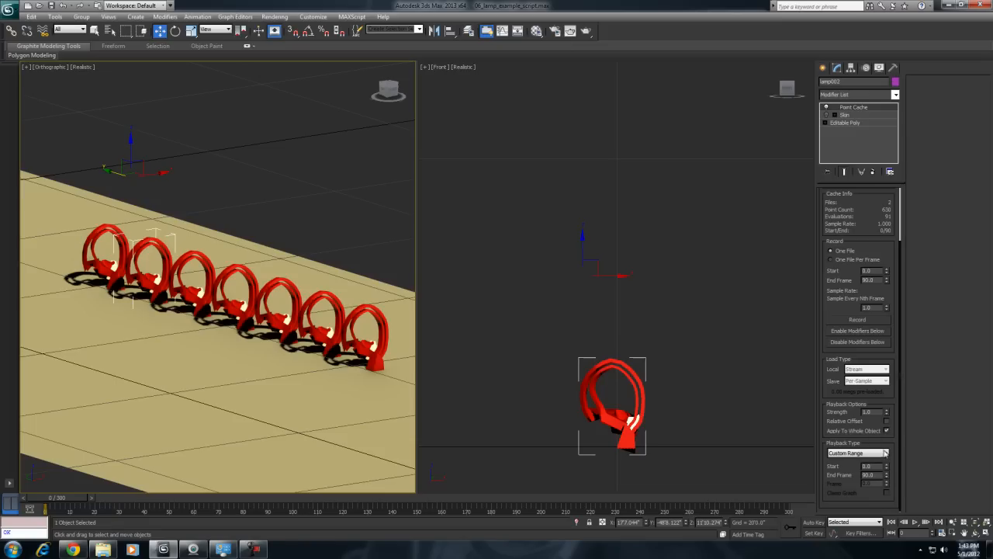
click(884, 453)
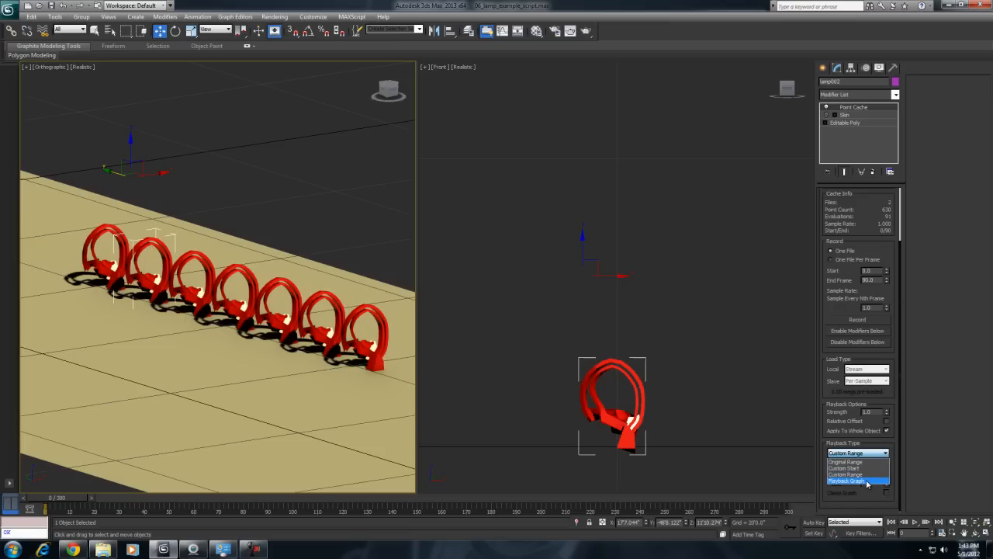
click(868, 482)
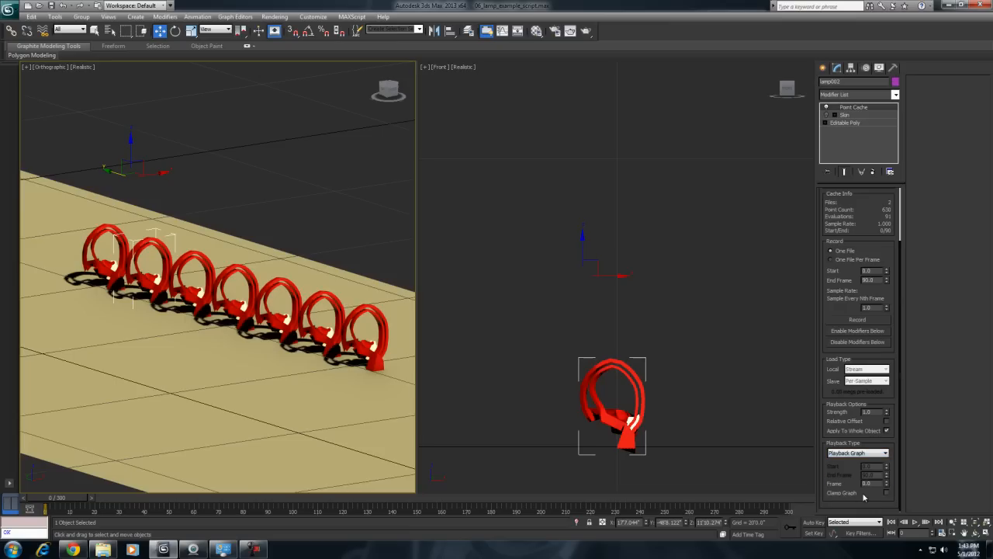
Step: Set the second lamp's Point Cache playback type to Custom Start at frame 15, and scrub the timeline to check its delay
click(874, 454)
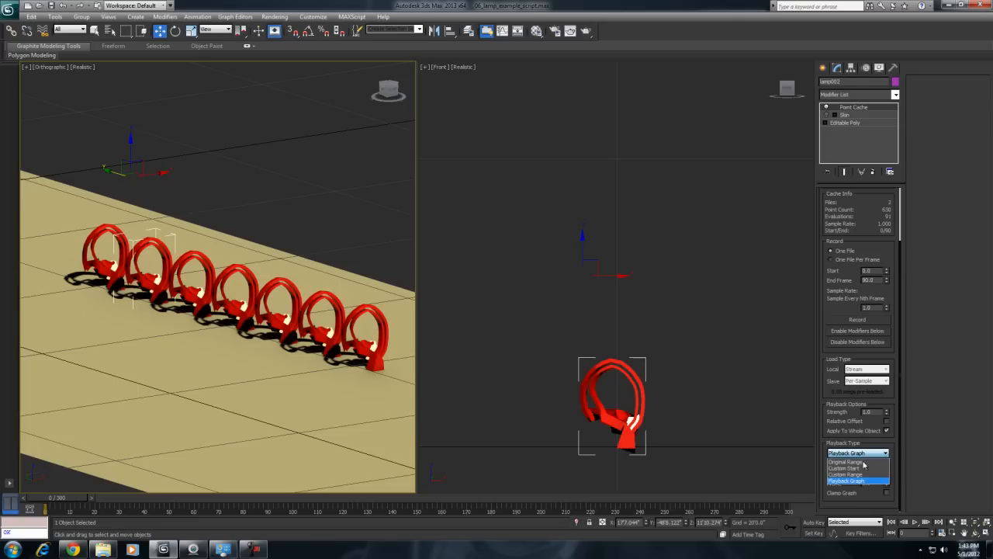
click(846, 468)
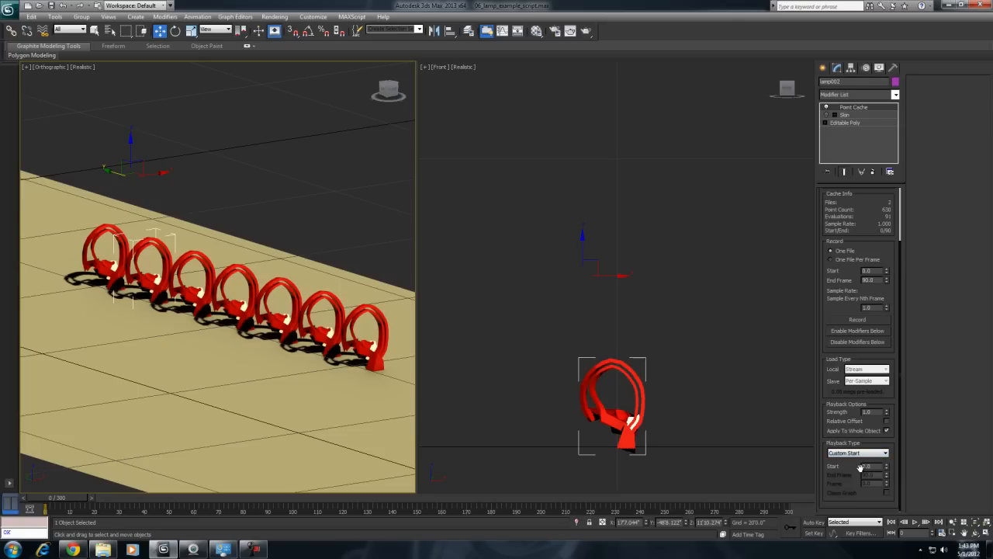
drag(879, 465, 813, 465)
text(15)
key(Return)
drag(78, 501, 116, 515)
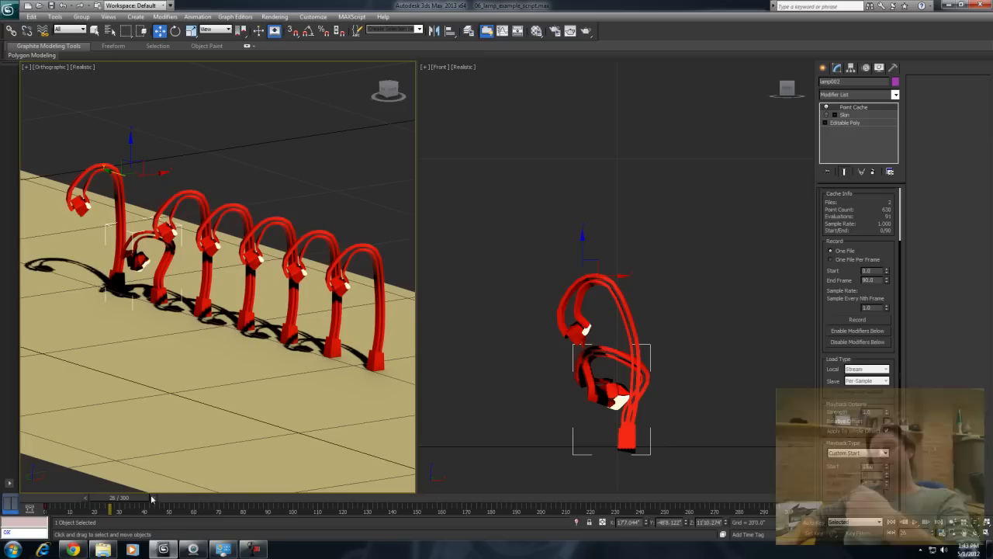
drag(136, 501, 73, 500)
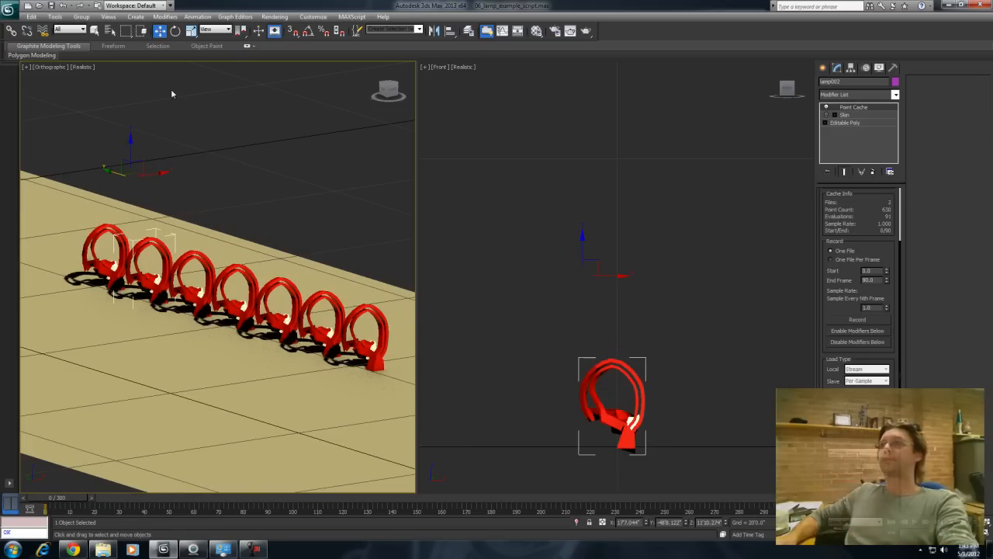
Step: In the MAXScript Editor, discard the untitled script without saving and create a new blank script
click(351, 17)
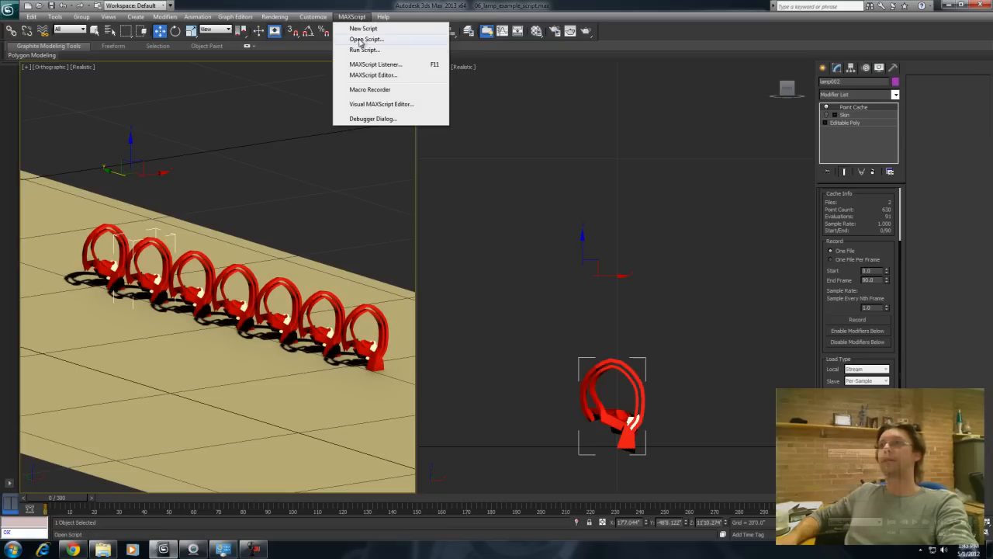
click(372, 76)
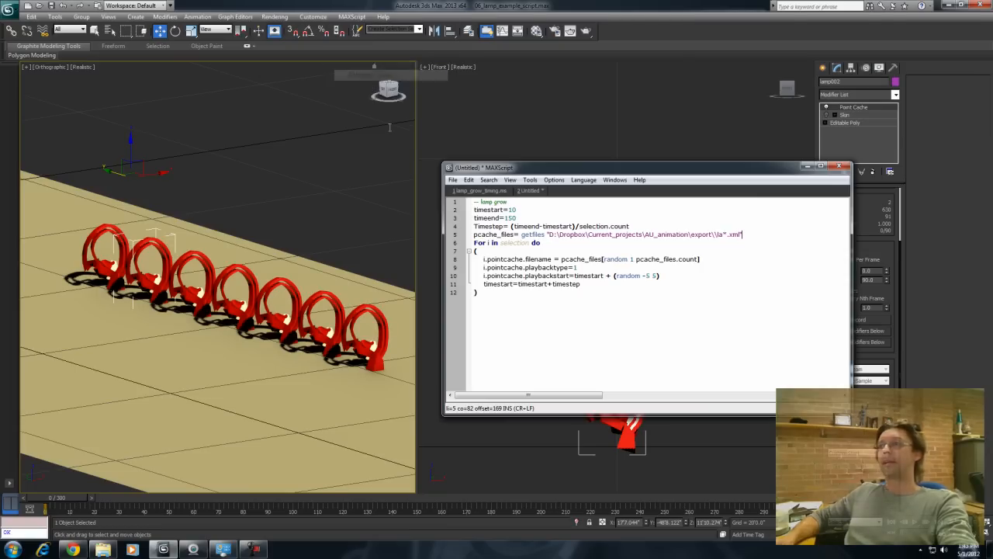
right_click(532, 191)
click(550, 197)
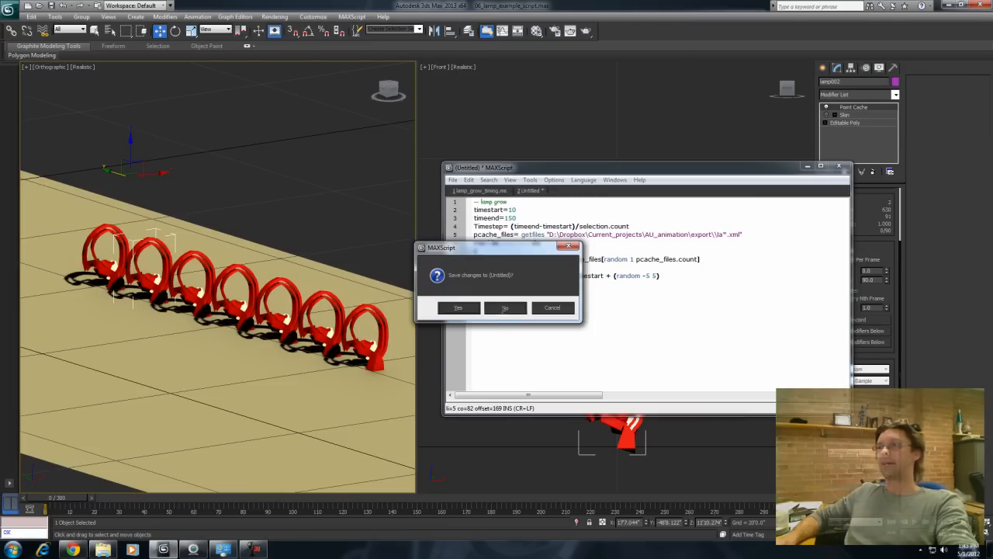
click(504, 308)
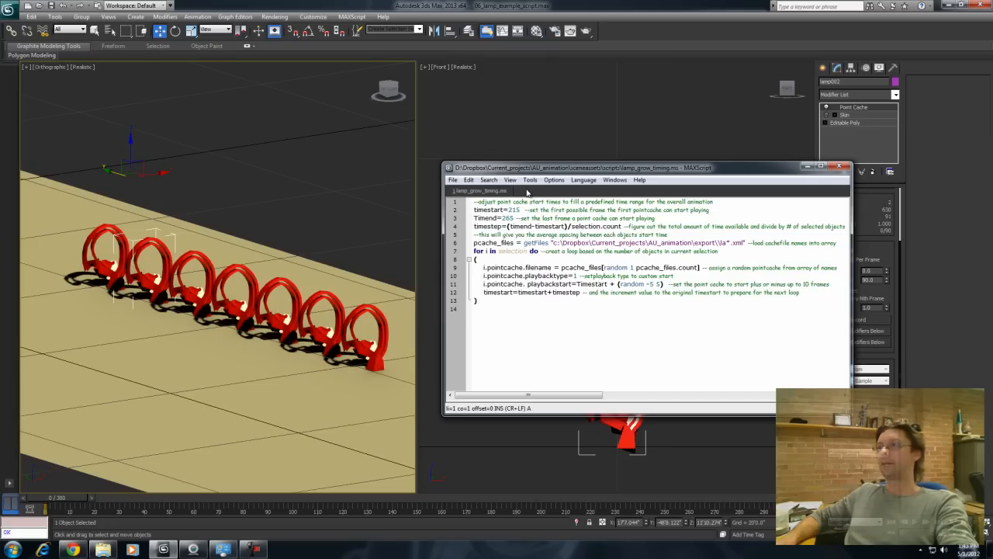
click(453, 180)
click(465, 193)
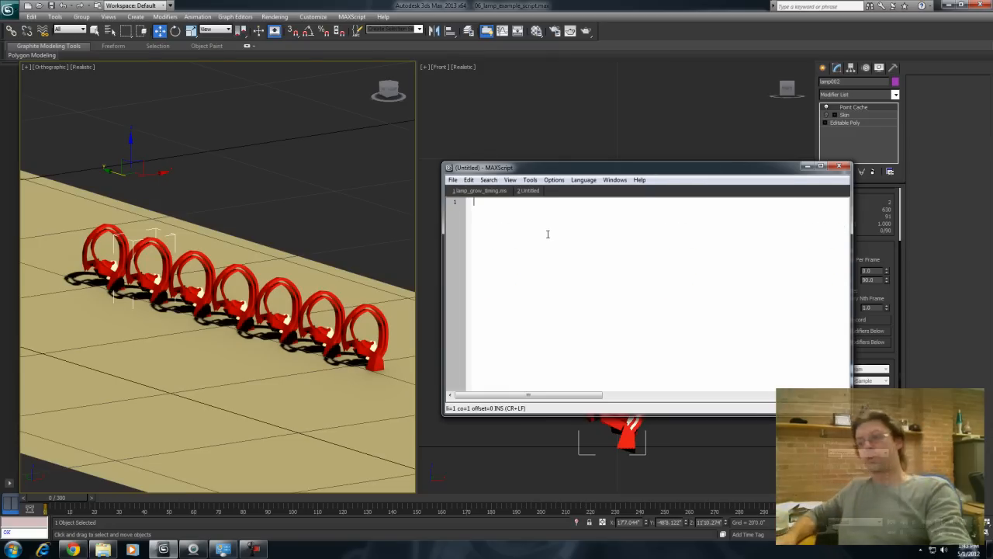
Step: Begin the script with the comment "--lamp grow" and the variable line timestart=10
text(--lamp)
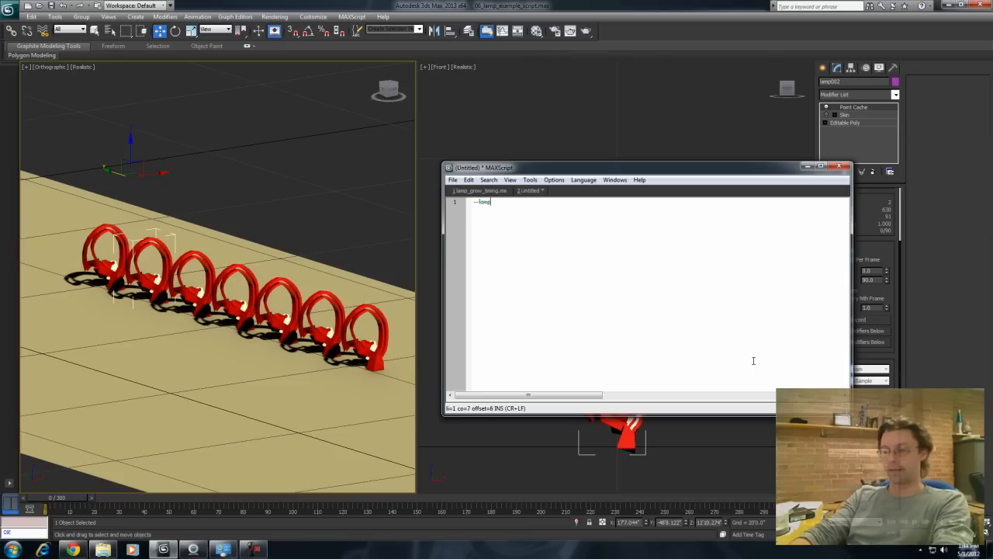
text(row)
key(Return)
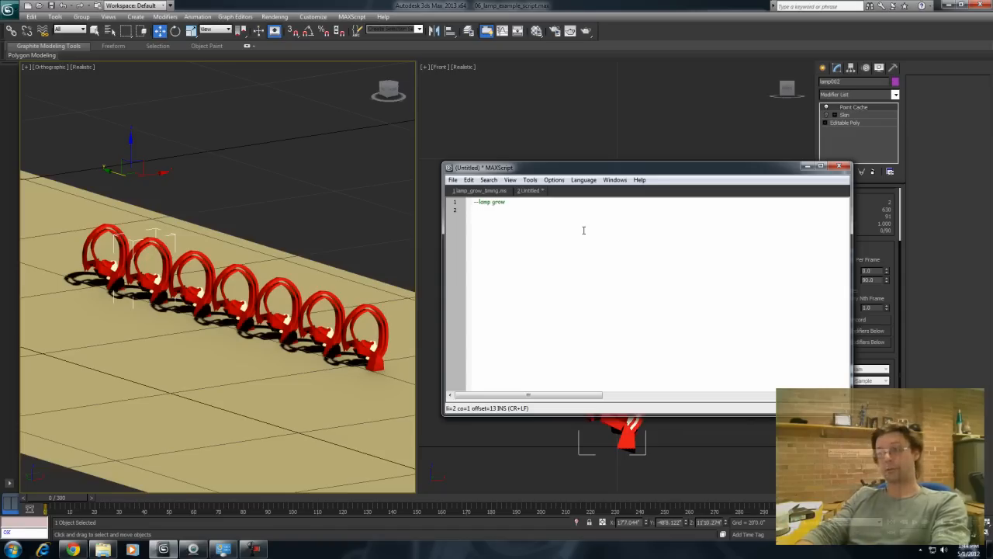
text(imestart)
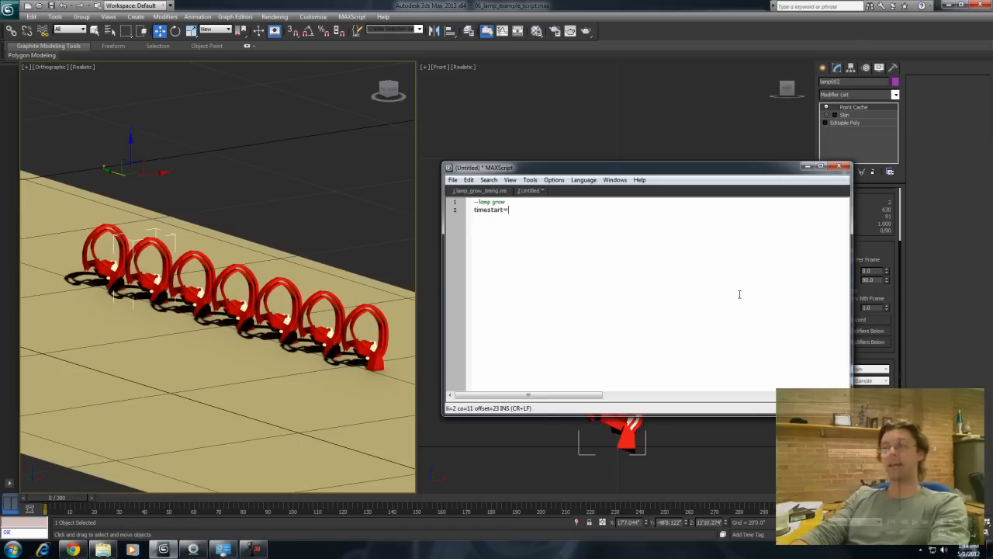
text(=)
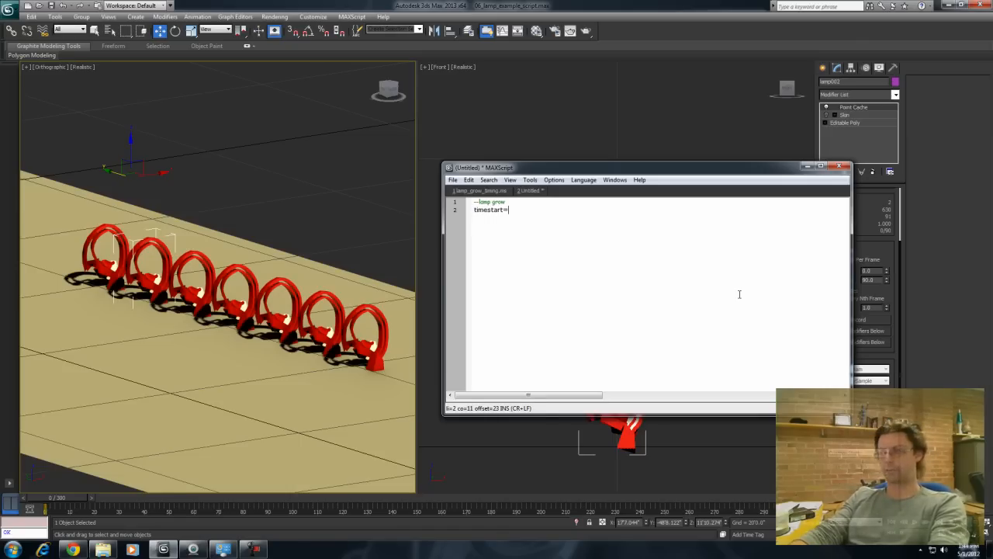
text(10)
key(Return)
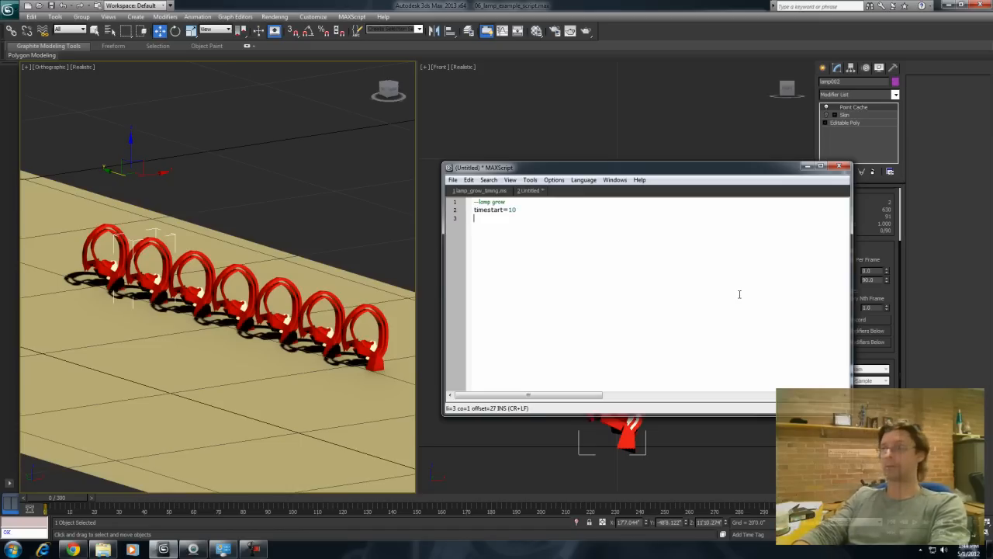
Step: Add the line timeend=150 below the start time in the script
text(timeend)
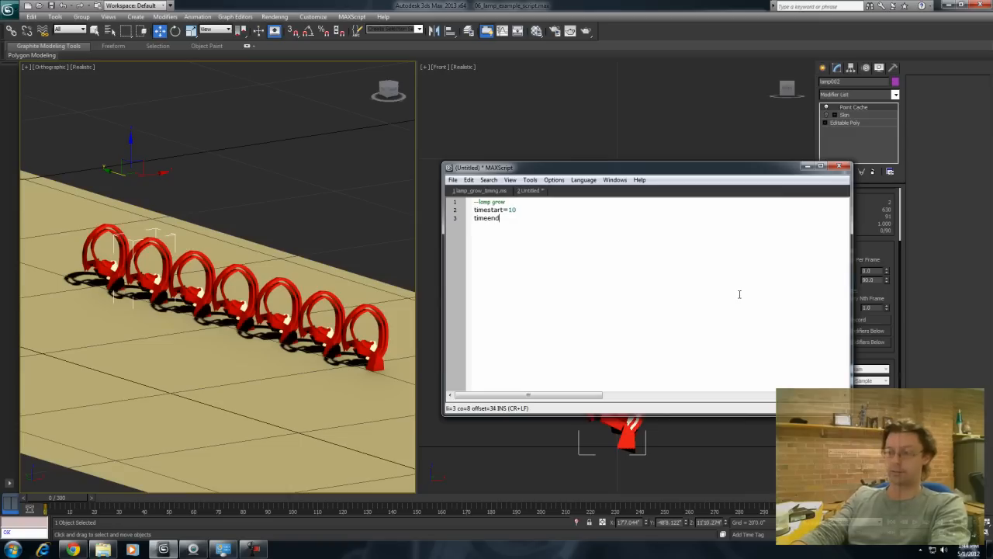
text(=)
text(120)
key(BackSpace)
key(BackSpace)
text(50)
key(Return)
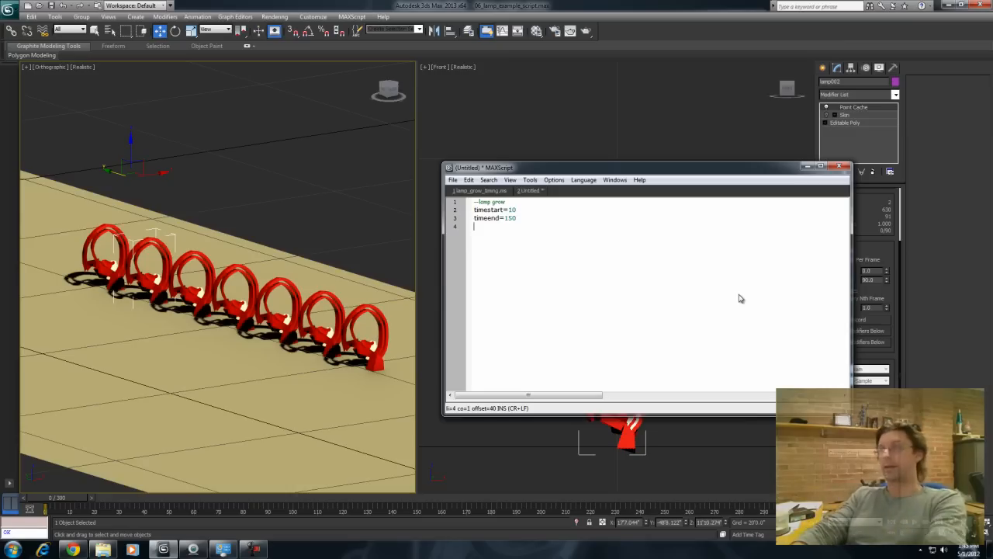
Step: Add the line timestep=(timeend-timestart)/selection.count to calculate the spacing between the lamps' start times
text(timestep)
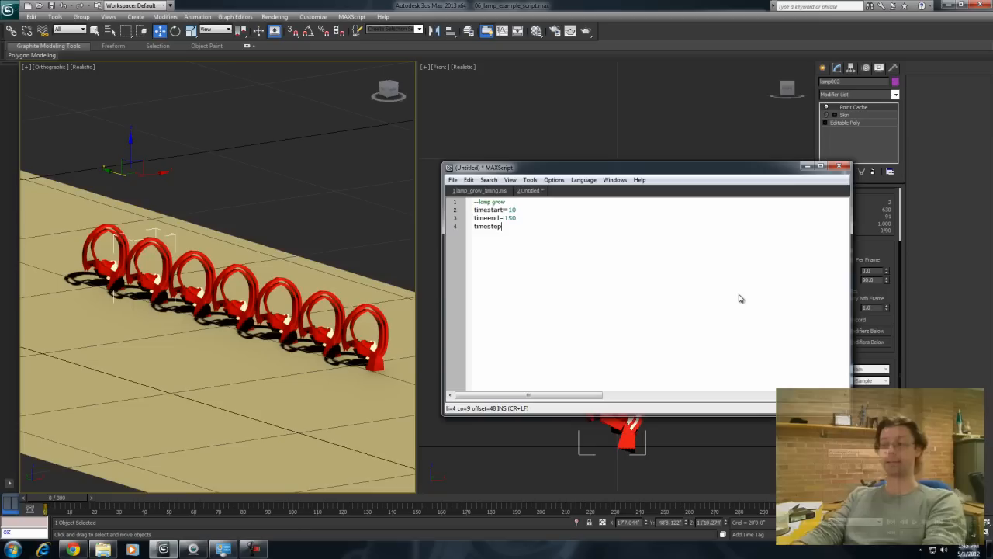
text(=)
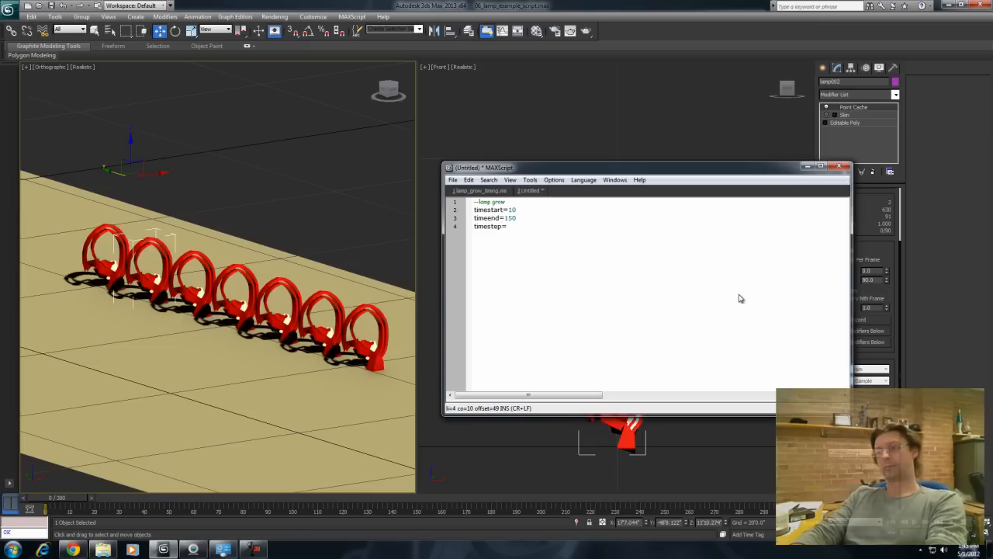
text(()
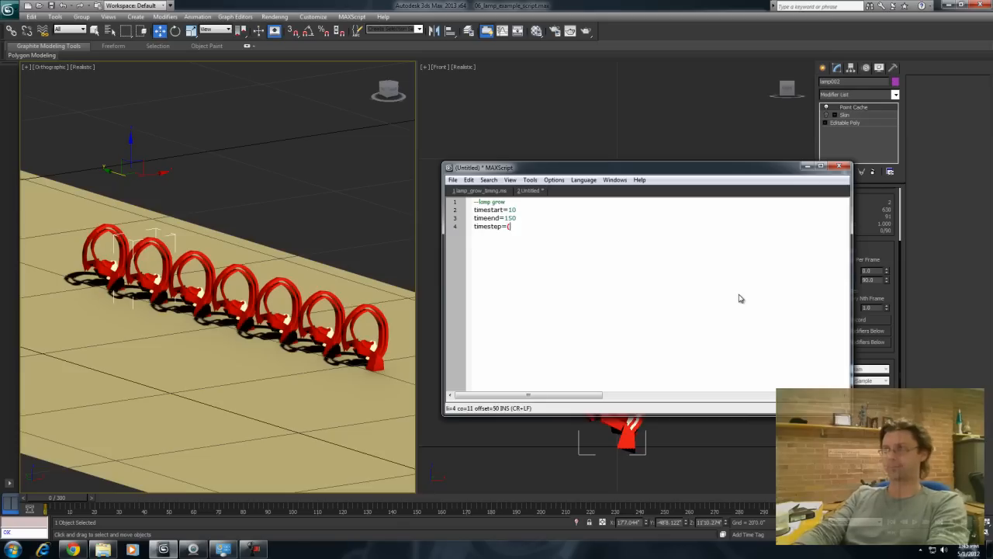
text(timeend)
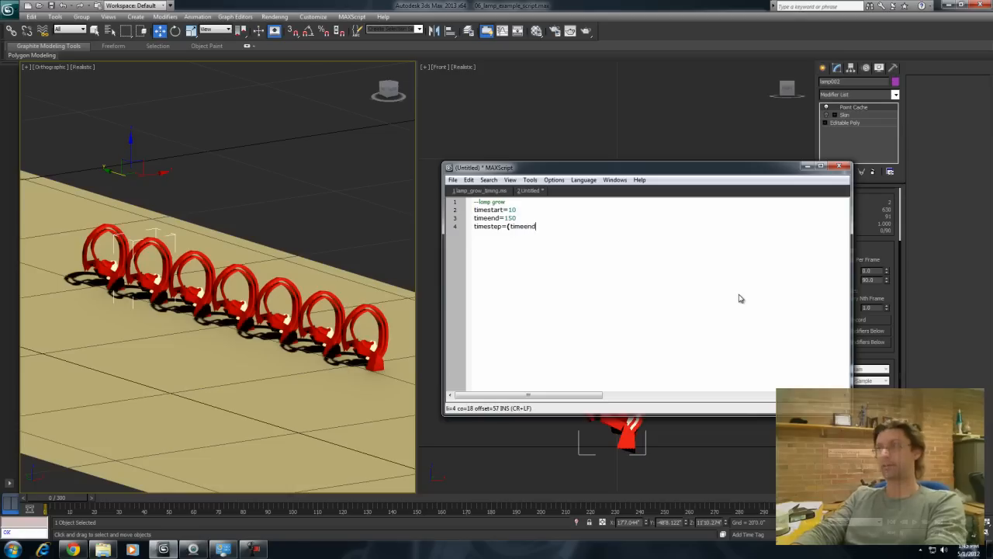
text(-timestart)
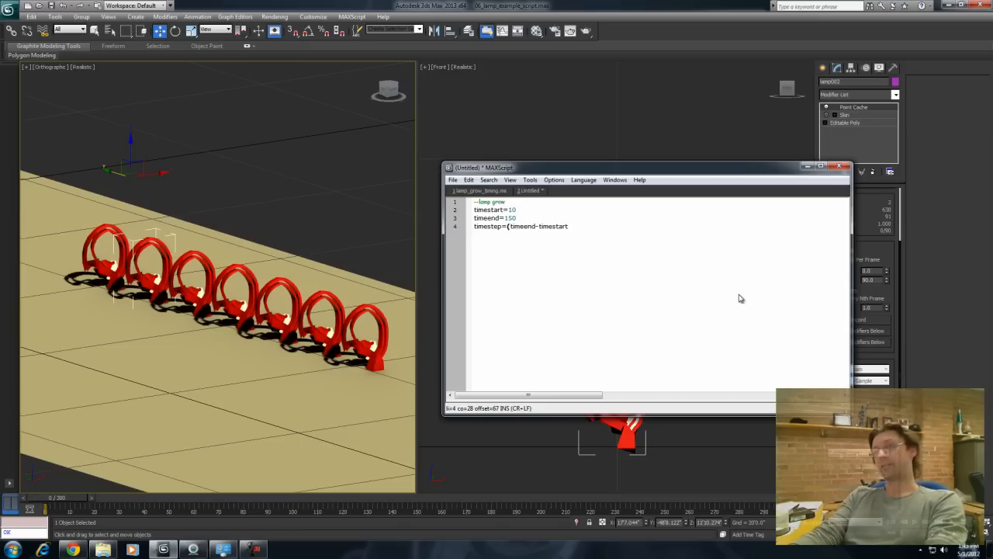
text()/)
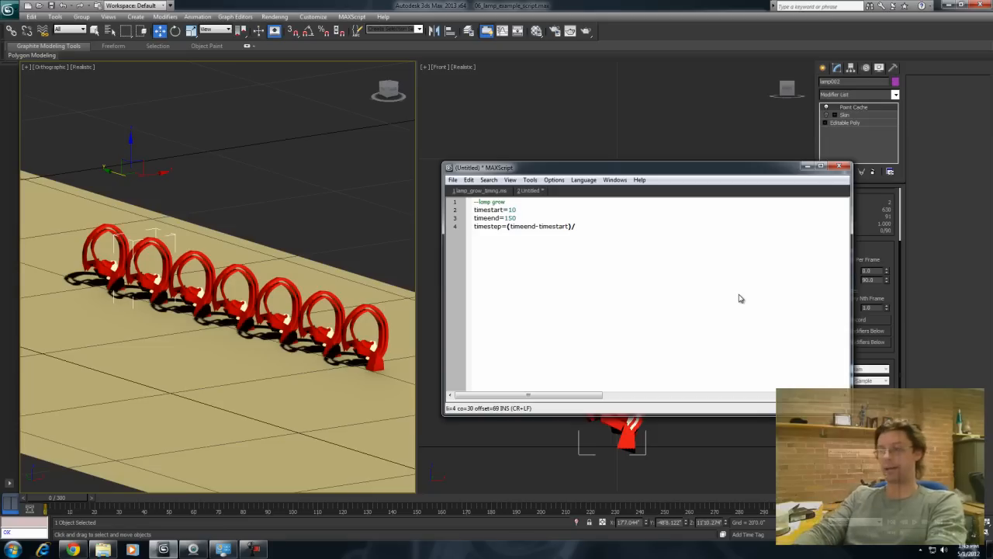
text(selection)
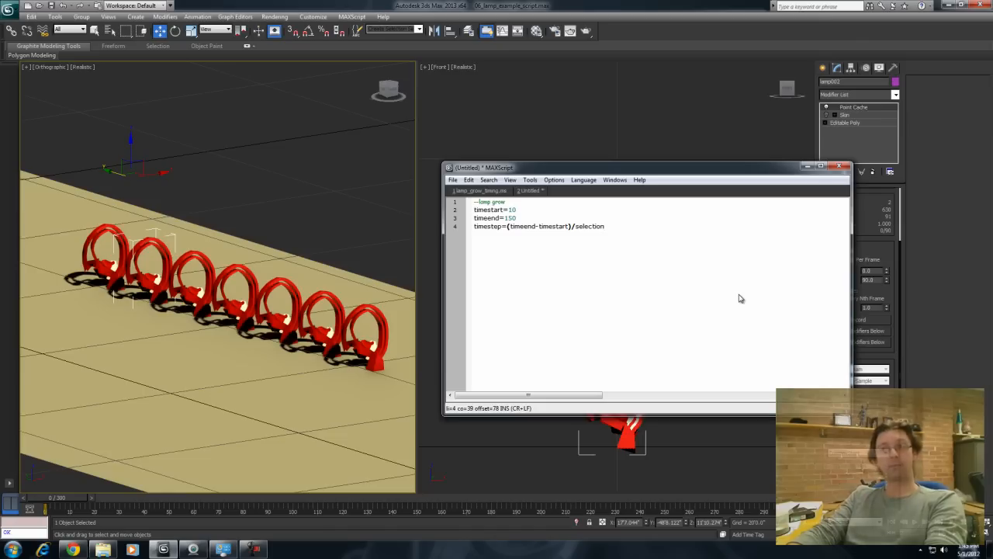
text(.count)
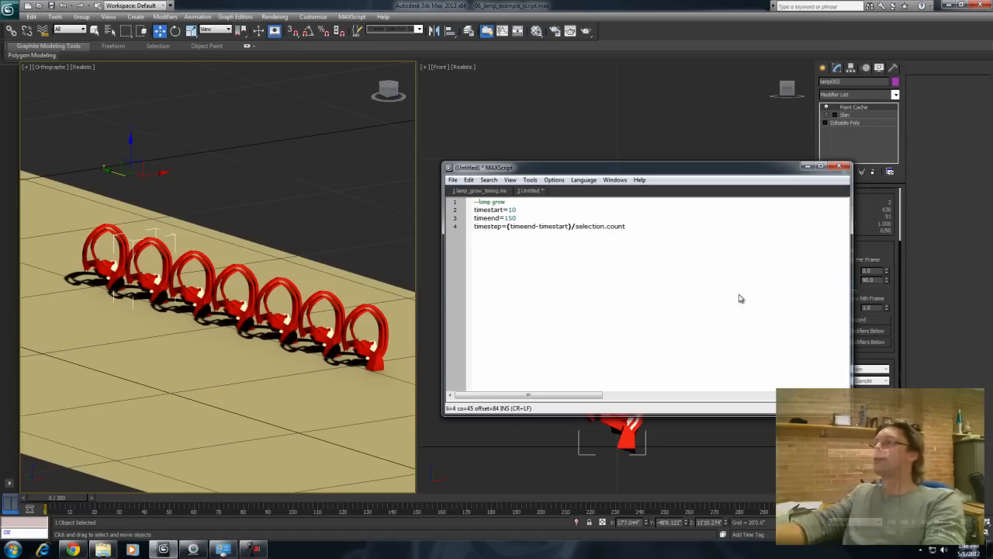
key(Return)
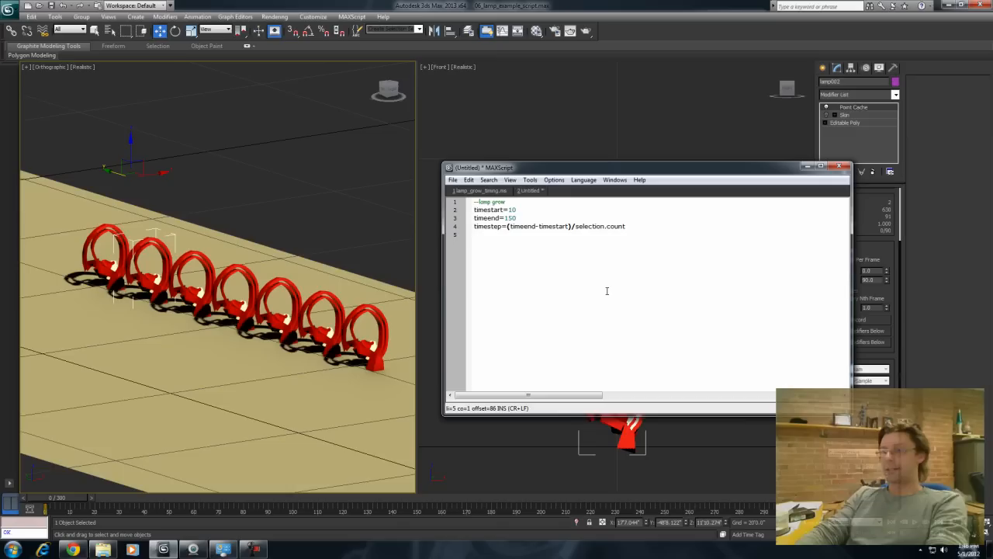
Step: Start a loop over the selected objects with "for i in selection do" and an opening parenthesis on the following line
text(for i in )
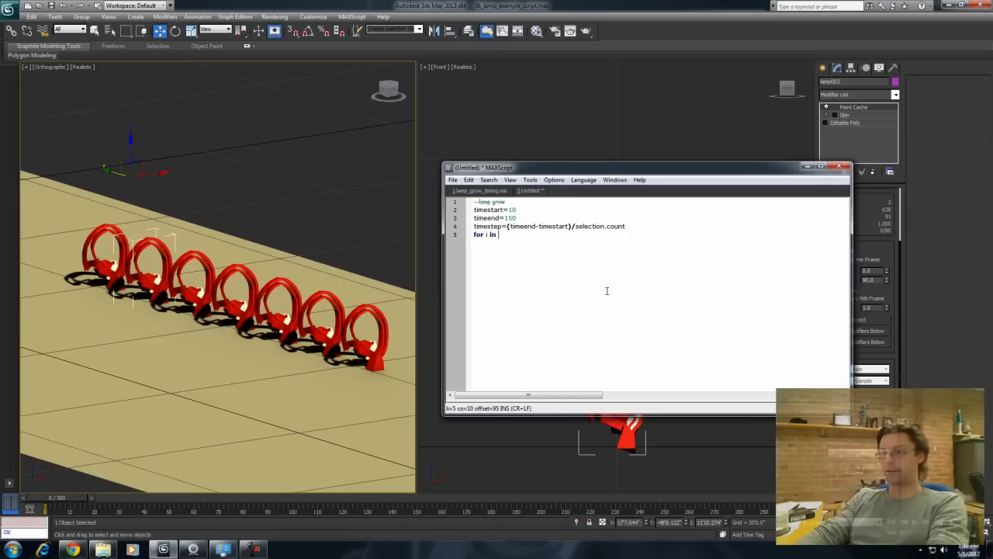
text(selection do)
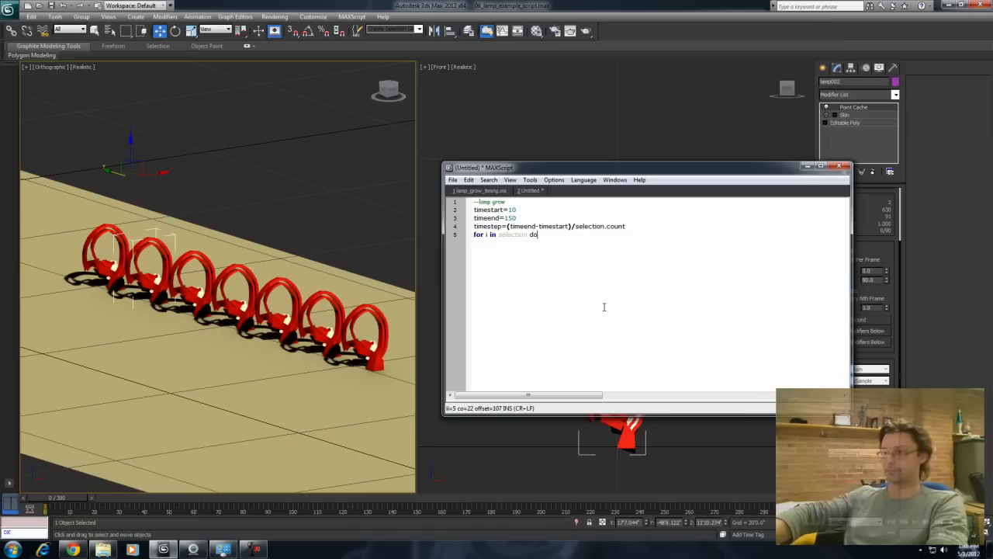
key(Return)
key(Tab)
key(BackSpace)
text(()
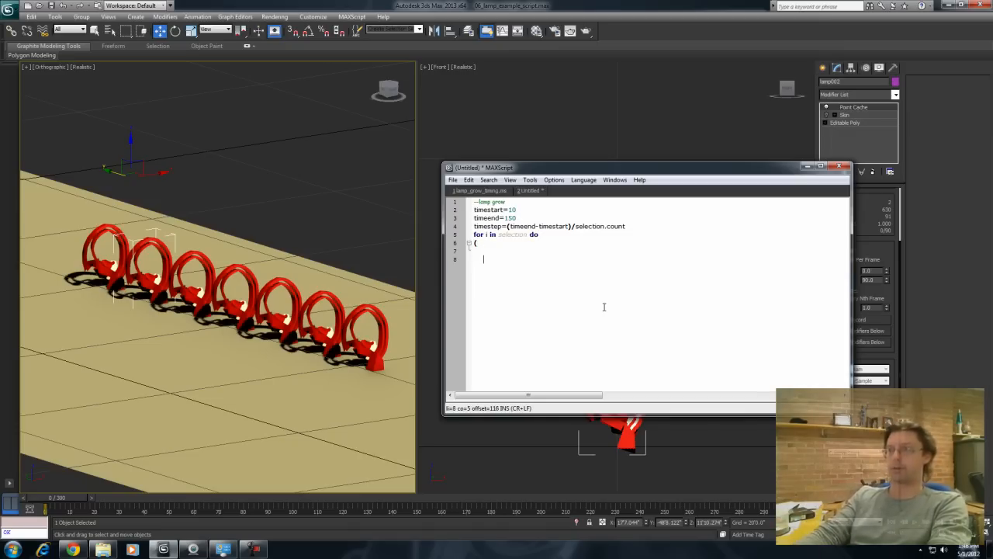
Step: Close the loop block with a parenthesis and begin its body with i.pointcache.playbacktype=
key(BackSpace)
text())
click(482, 251)
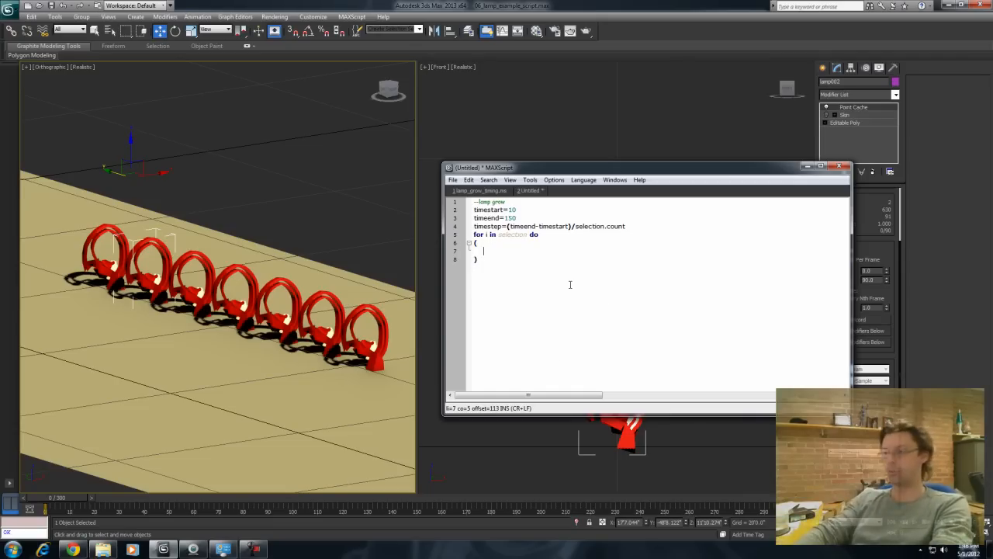
text(i)
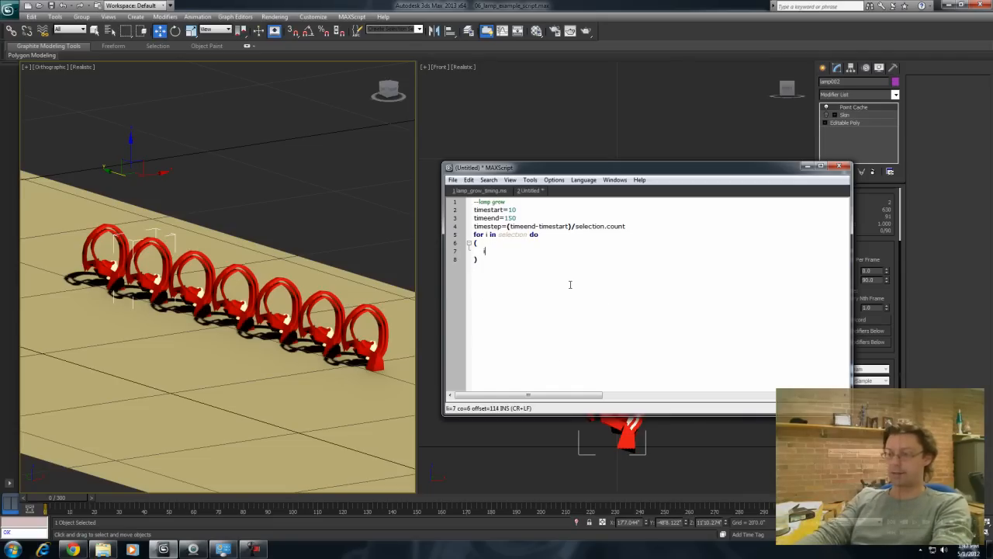
text(.pointchace)
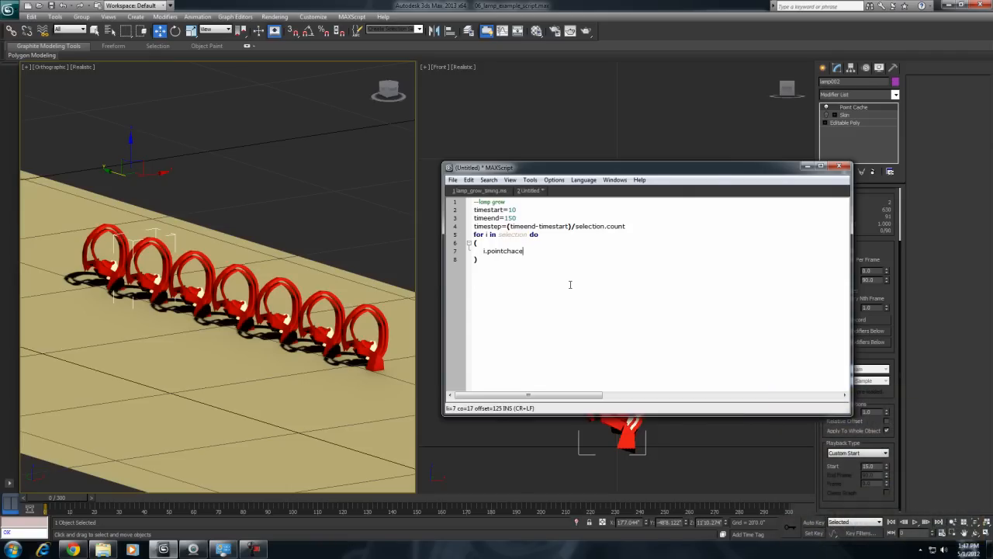
text(.fi)
key(BackSpace)
text(playbacktype=)
drag(522, 251, 507, 250)
text(cach)
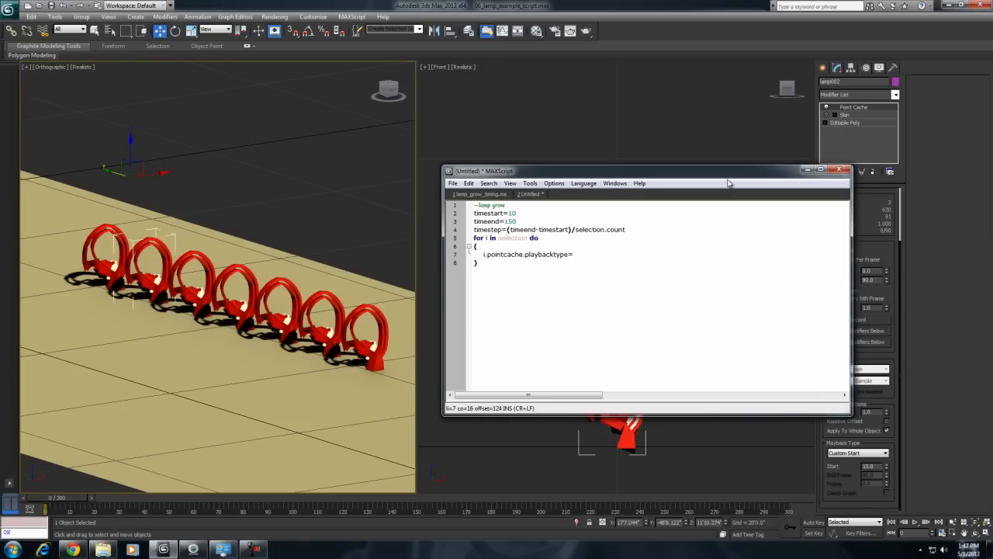
Step: Uncover the Point Cache settings, assign 1 to playbacktype in the script, and check the available Playback Type options
drag(729, 167, 661, 137)
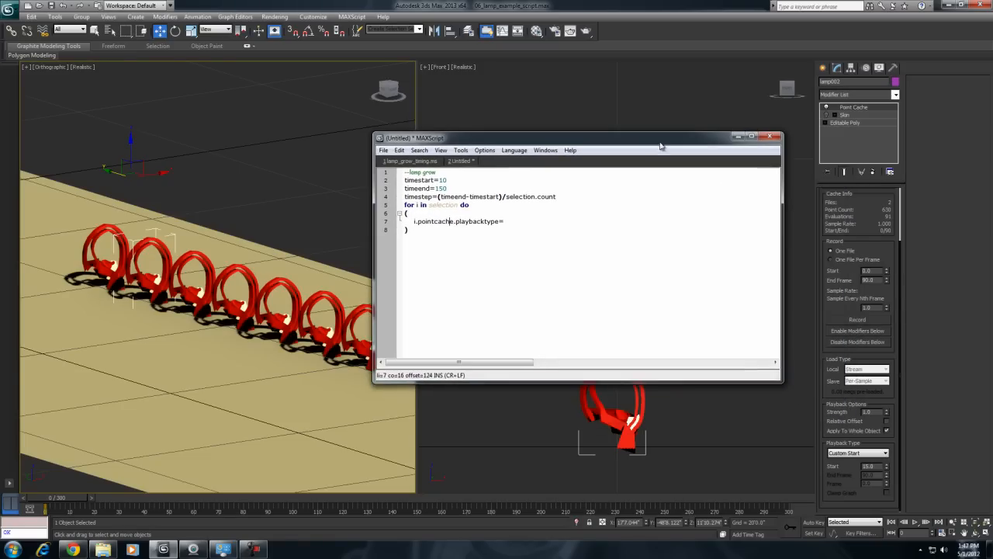
click(516, 222)
text(1)
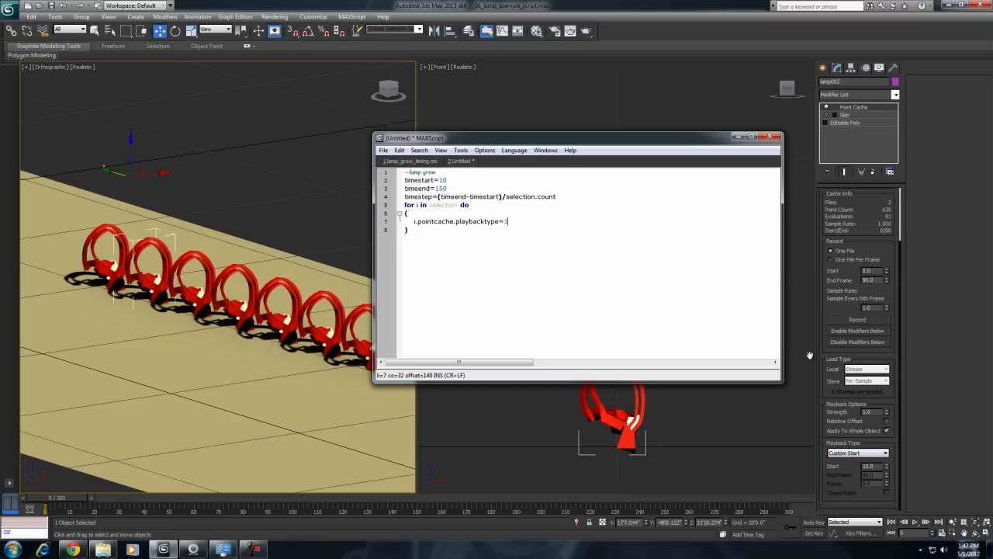
click(886, 453)
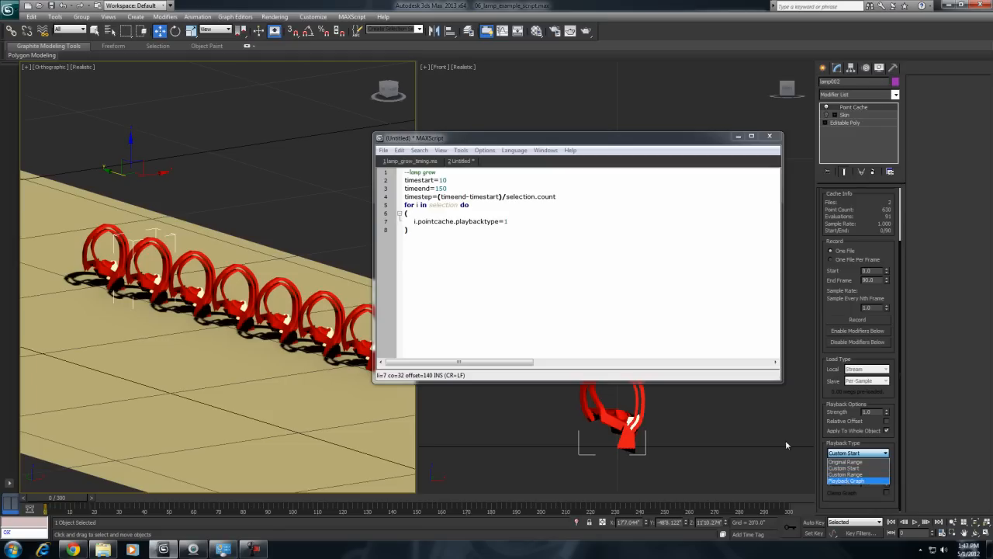
click(525, 224)
click(531, 229)
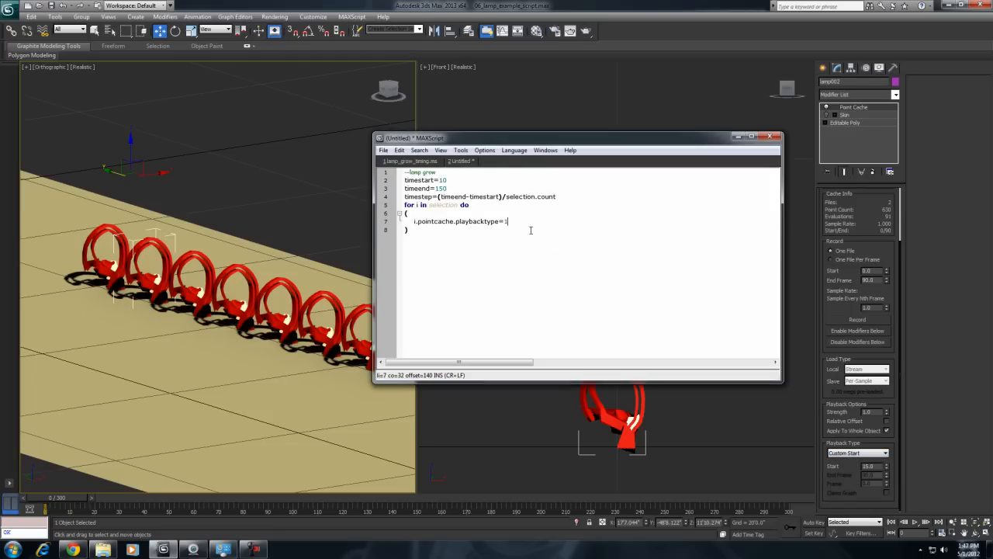
Step: Add the loop lines i.pointcache.playbackstart=timestart and timestart=timestart+timestep
key(Return)
text(i.pointcache.playbackstart=timestar)
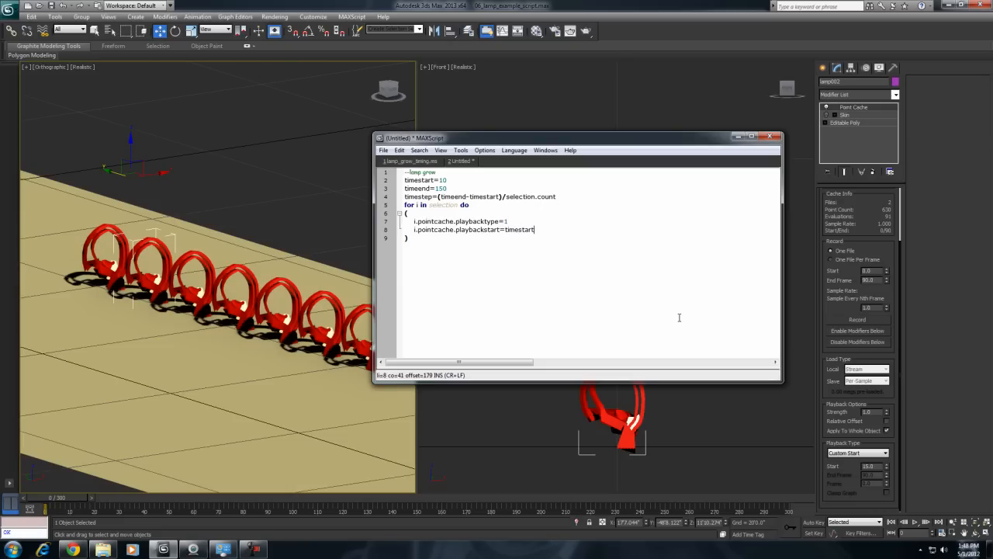
text(t)
key(Return)
text(timestart)
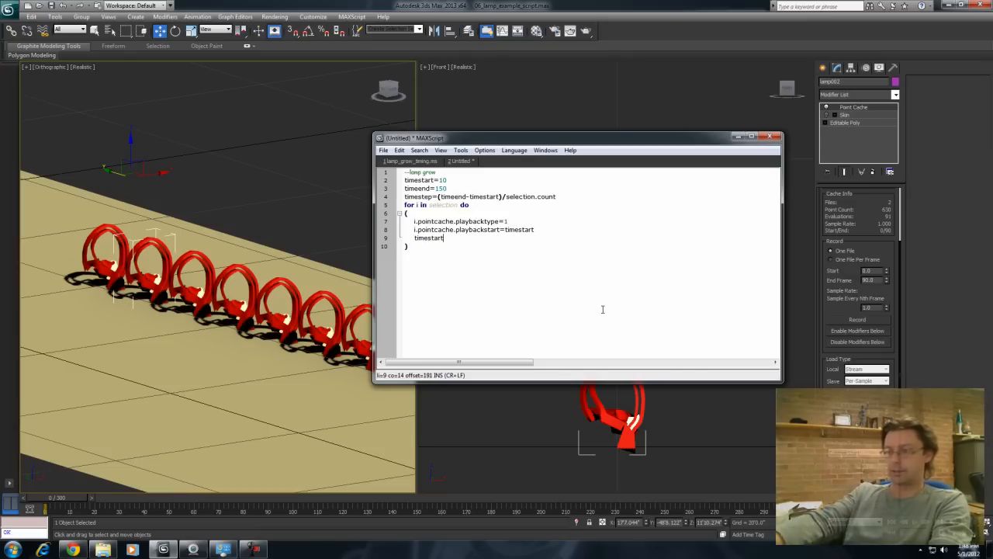
text(=timestart)
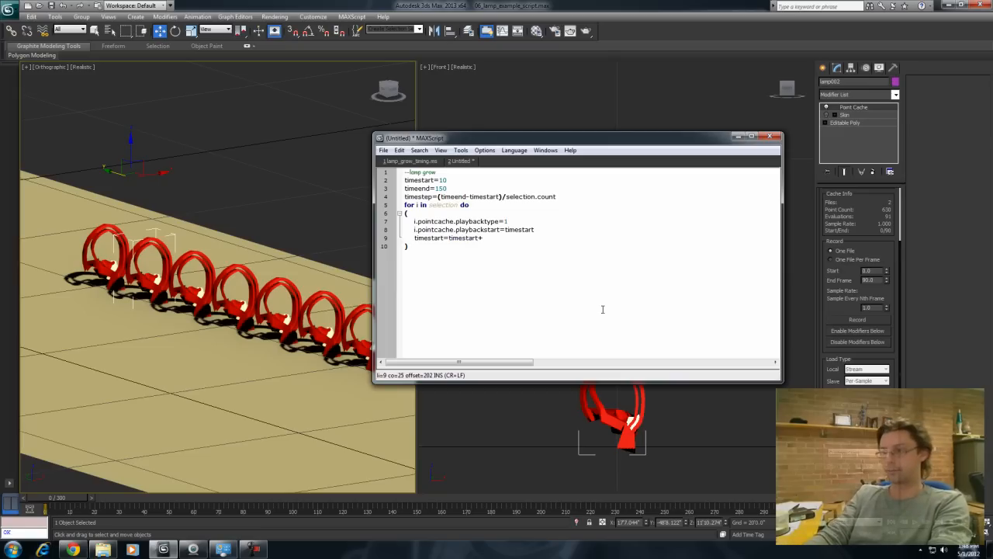
text(+timestep)
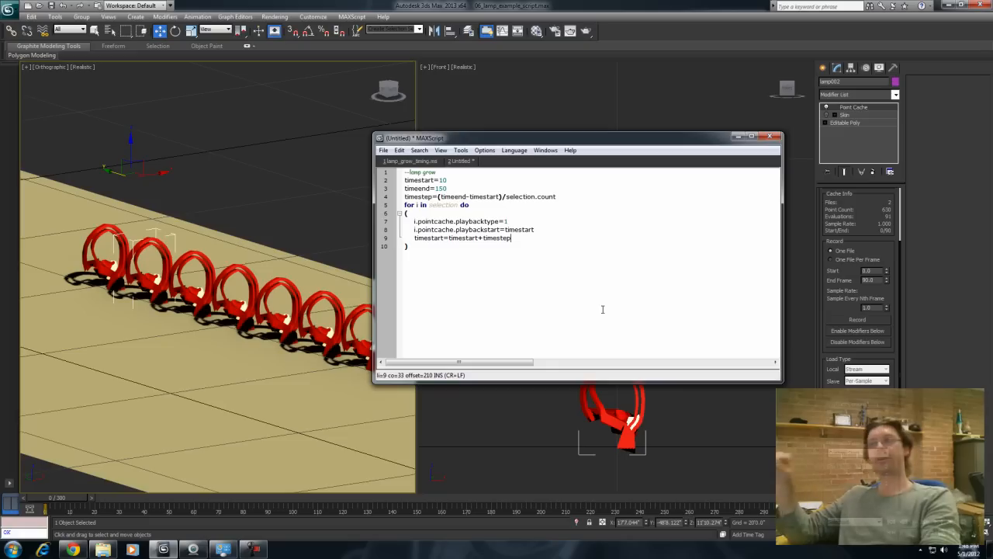
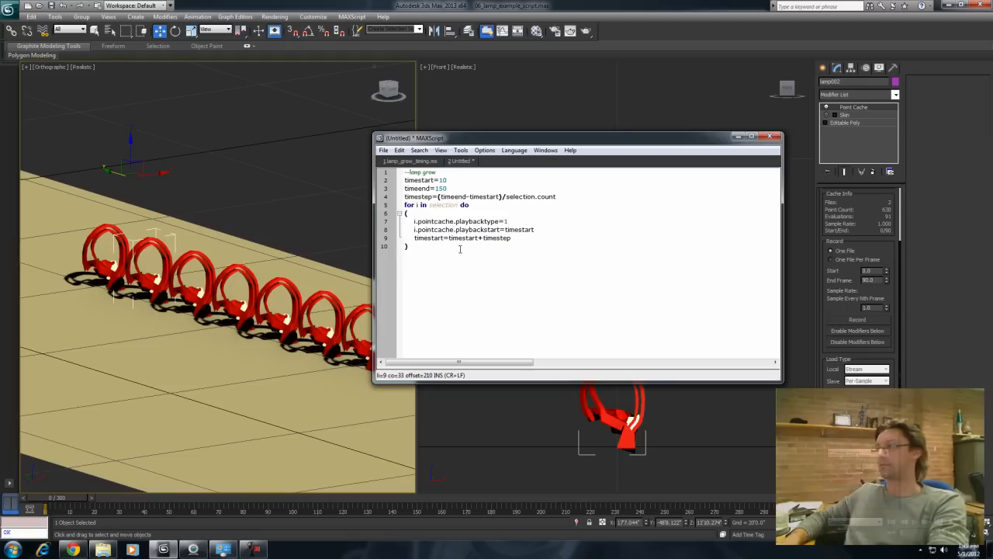
Step: Select all seven lamps individually, in order from one end of the row to the other
alt+middle_drag(345, 303, 271, 283)
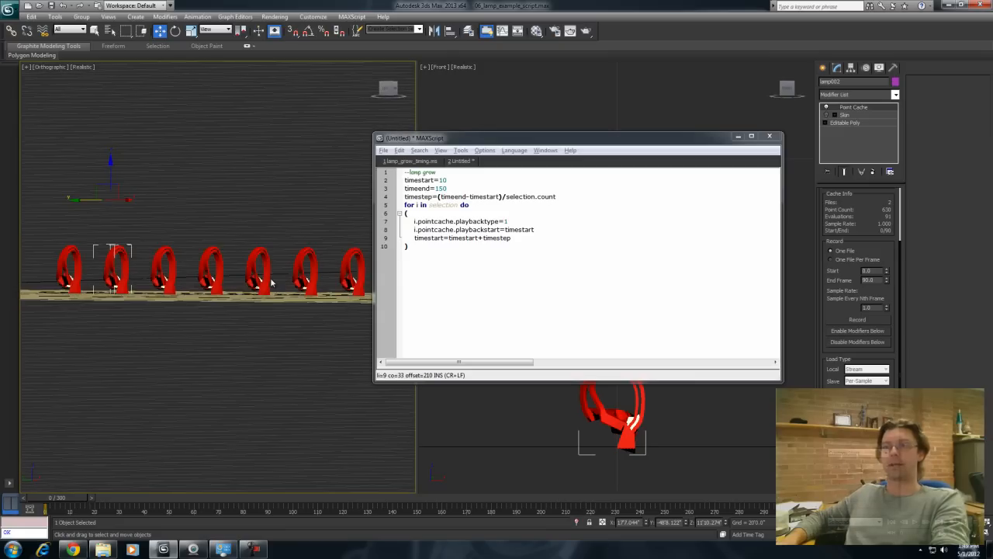
scroll(272, 283, down, 3)
drag(117, 239, 306, 275)
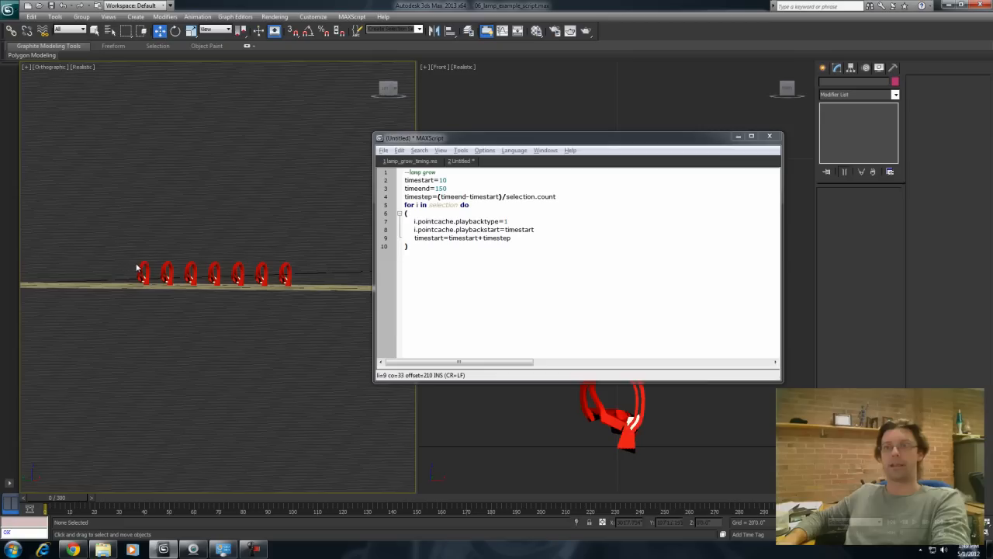
click(137, 269)
ctrl+click(166, 268)
ctrl+click(190, 267)
ctrl+click(214, 268)
ctrl+click(237, 268)
ctrl+click(262, 268)
ctrl+click(285, 267)
alt+middle_drag(280, 349, 260, 364)
Step: Evaluate the whole script on the selected lamps and scrub the timeline to preview their growth
click(464, 151)
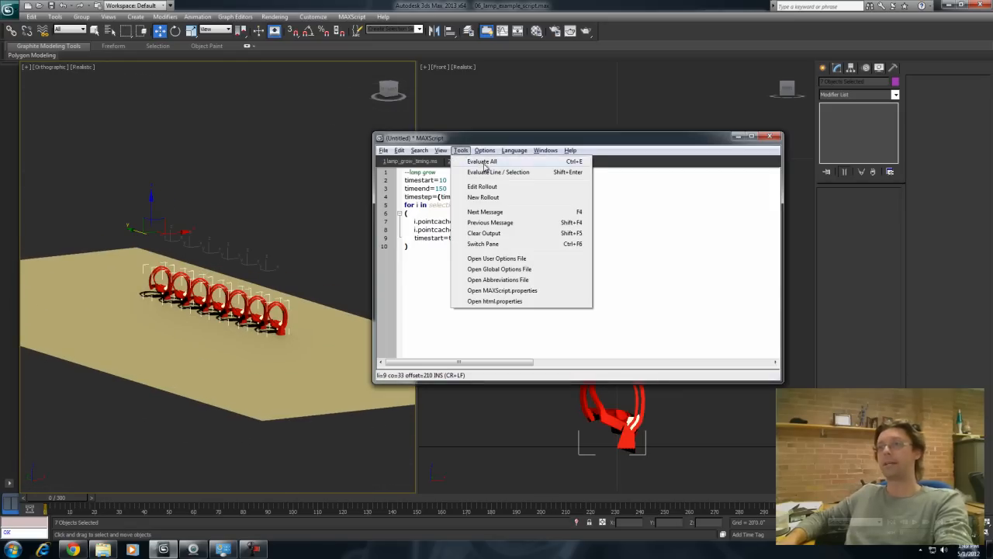
click(482, 161)
drag(78, 498, 605, 512)
key(w)
drag(518, 144, 710, 228)
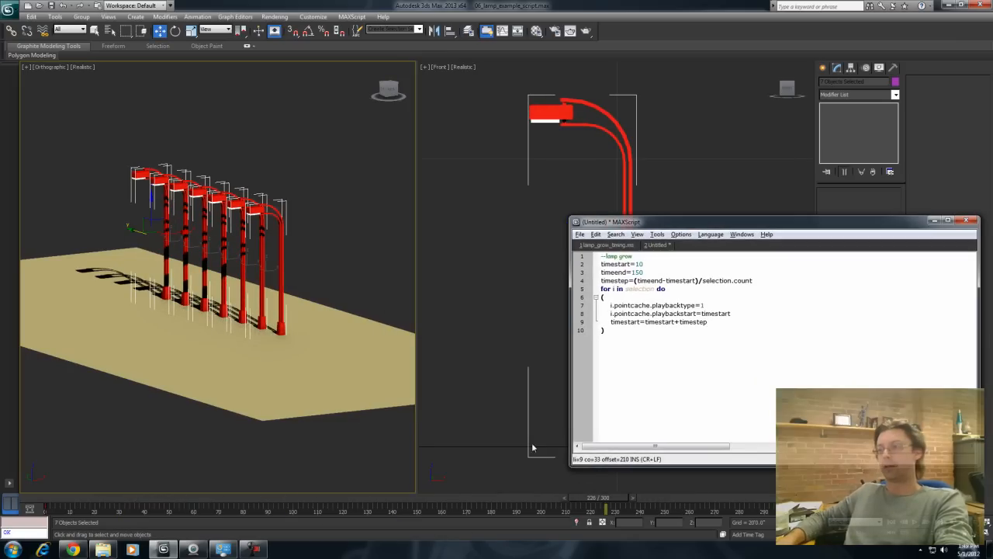
drag(604, 497, 334, 498)
drag(369, 528, 657, 512)
key(w)
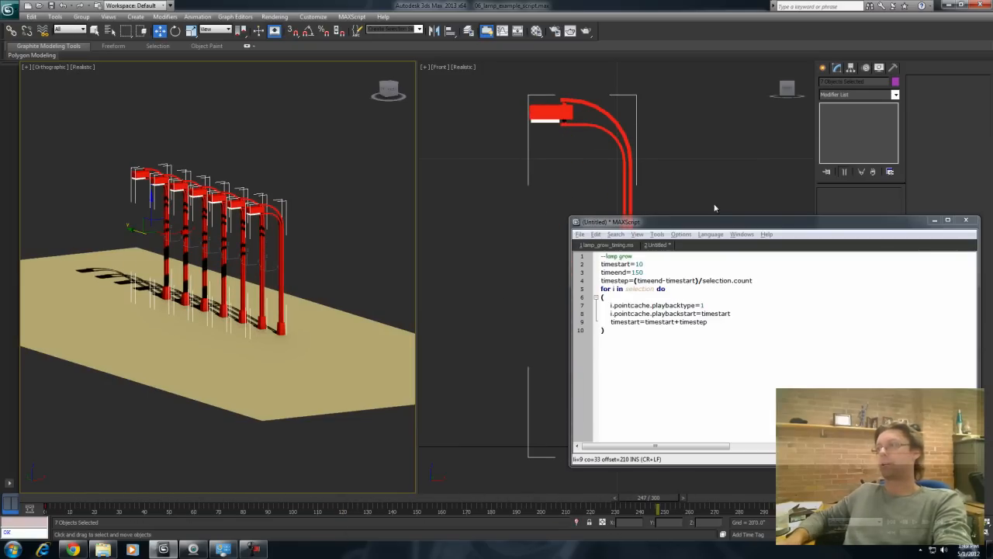
Step: Add a random offset to the playback start in the loop, making it timestart+(random -5 5)
drag(754, 221, 523, 150)
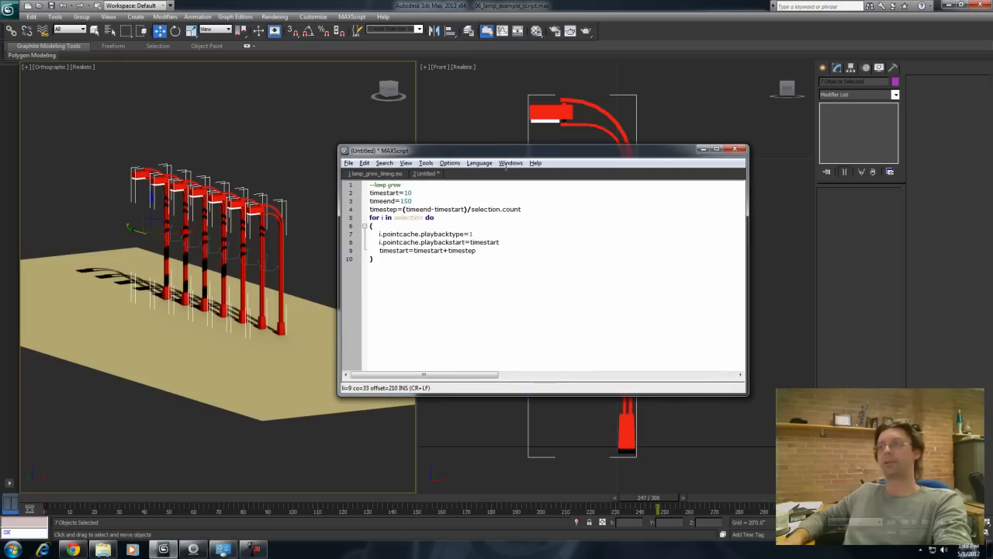
click(514, 242)
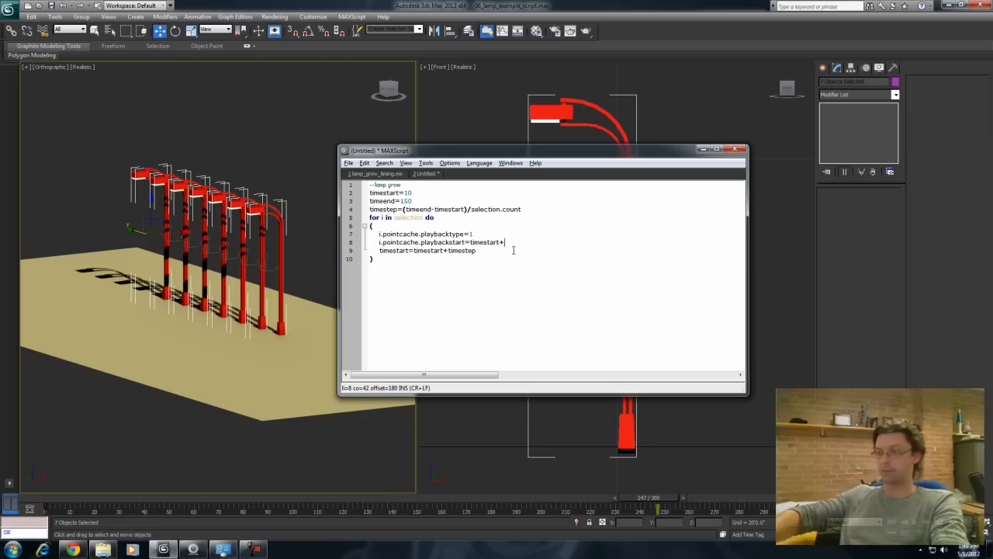
text((random)
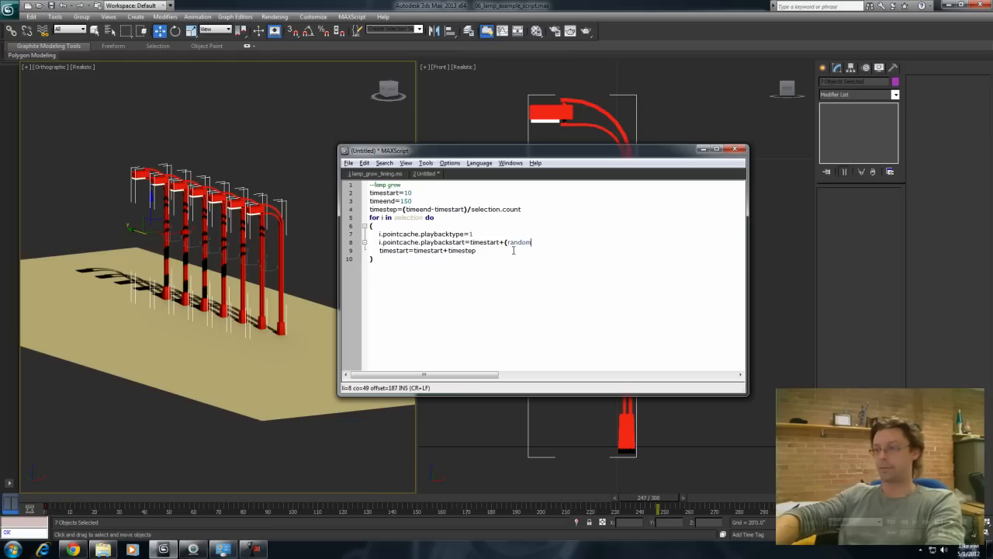
text( -5 5))
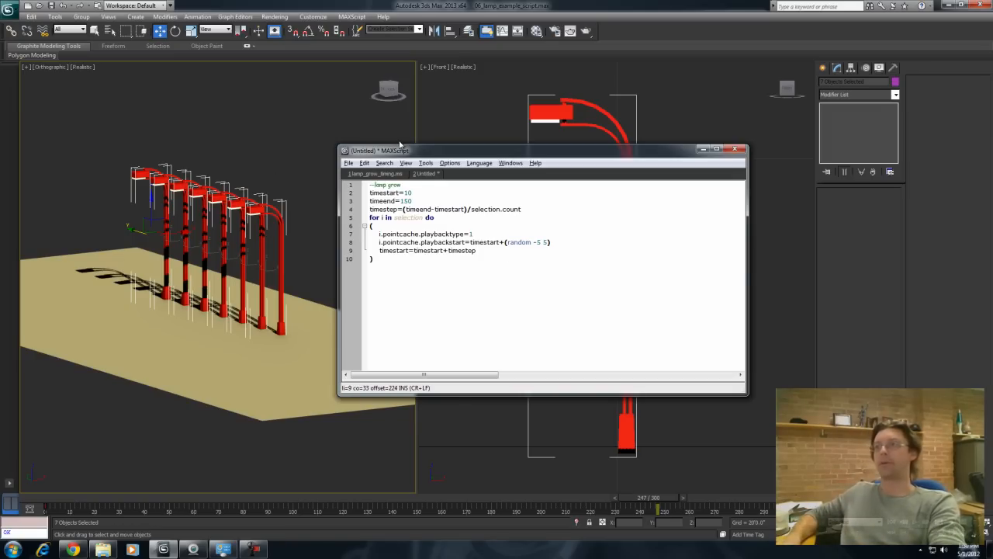
Step: Evaluate the script with the random offset and scrub the animation to frame 71
click(425, 163)
click(438, 174)
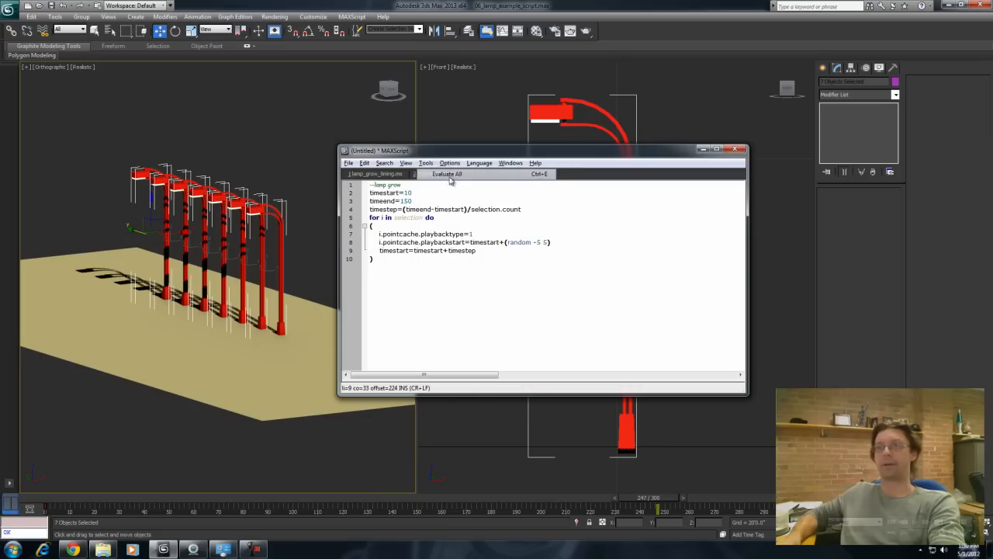
drag(38, 501, 207, 479)
key(w)
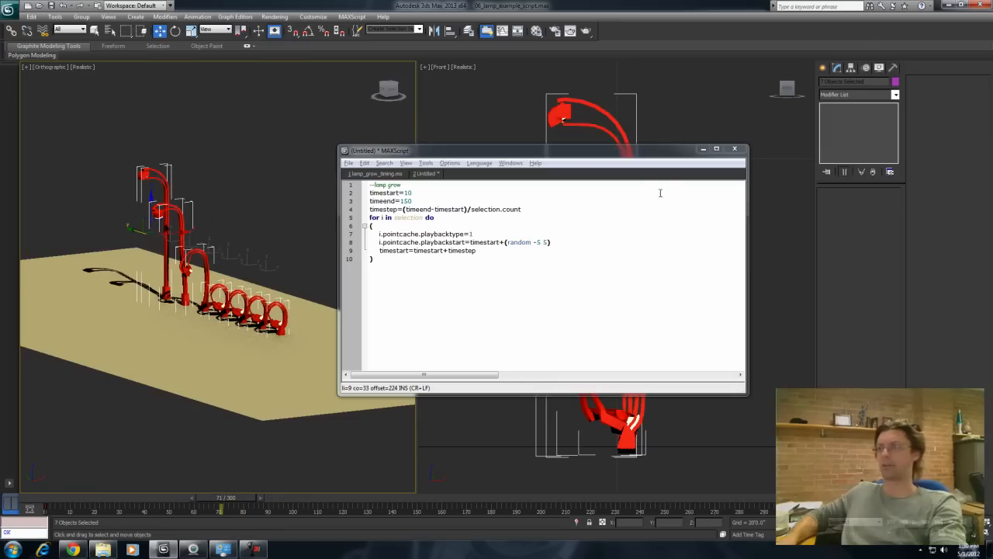
Step: Widen the random offset range in the playbackstart line to -20 20
click(539, 243)
text(0)
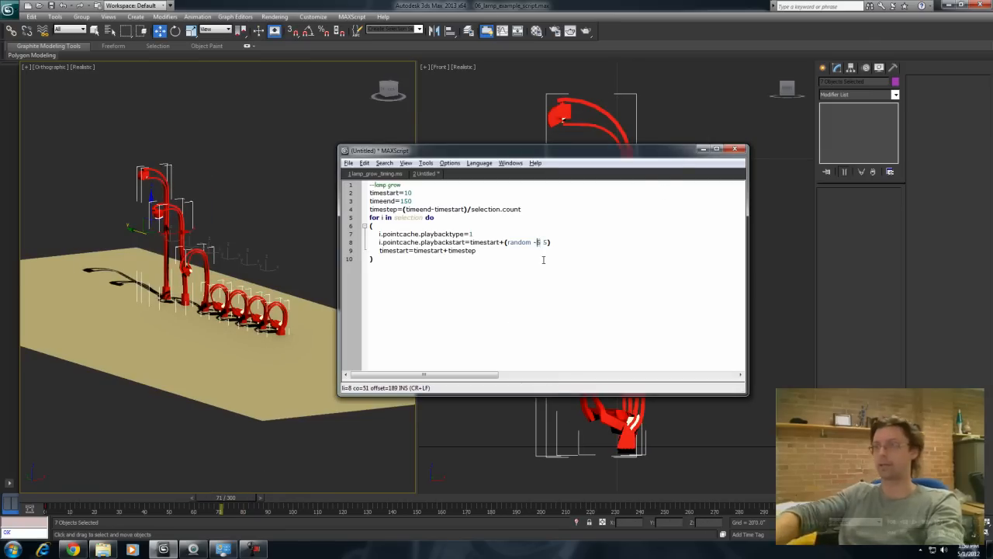
key(End)
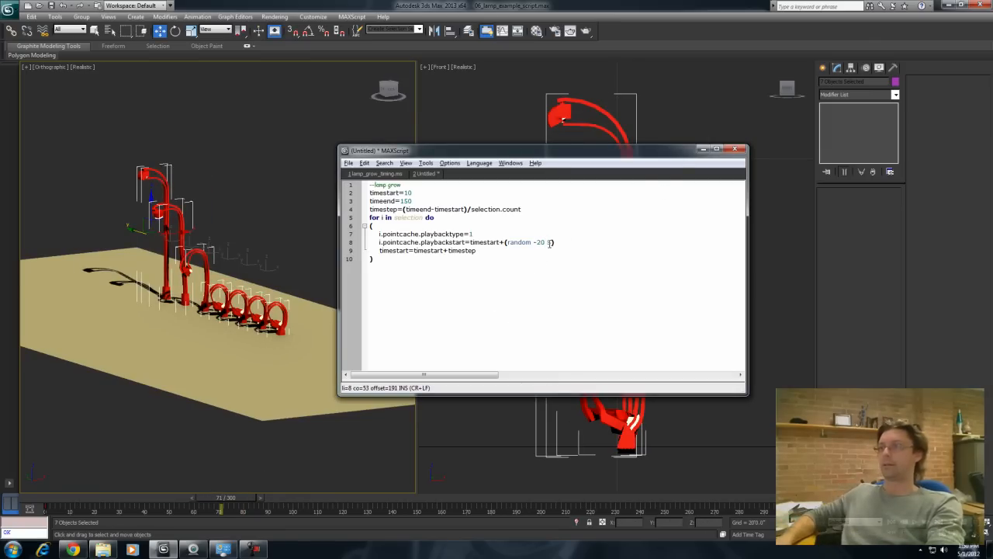
click(550, 243)
key(BackSpace)
text(20)
click(540, 267)
Step: Evaluate the script with the wider offset range and scrub the timeline, ending at frame 0
click(427, 163)
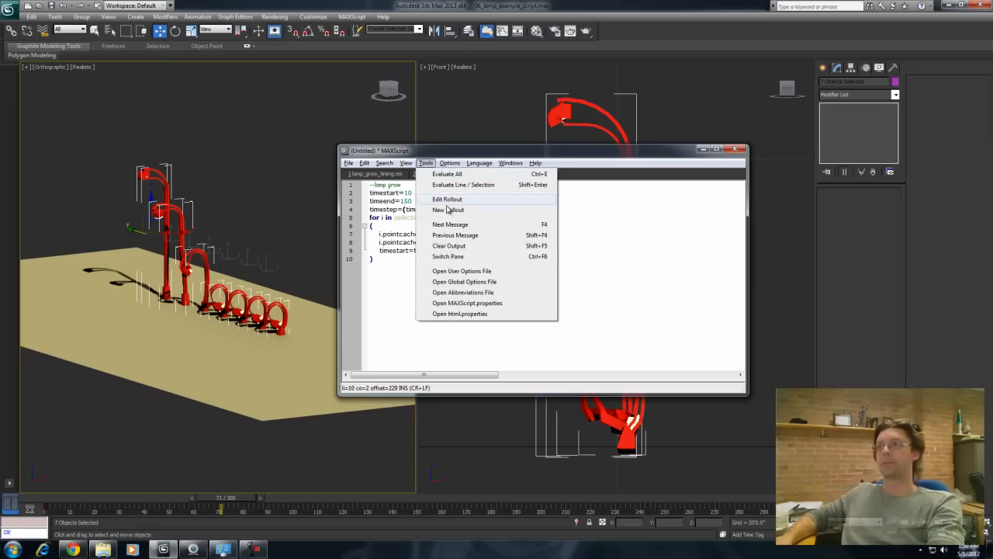
click(439, 174)
drag(41, 498, 2, 483)
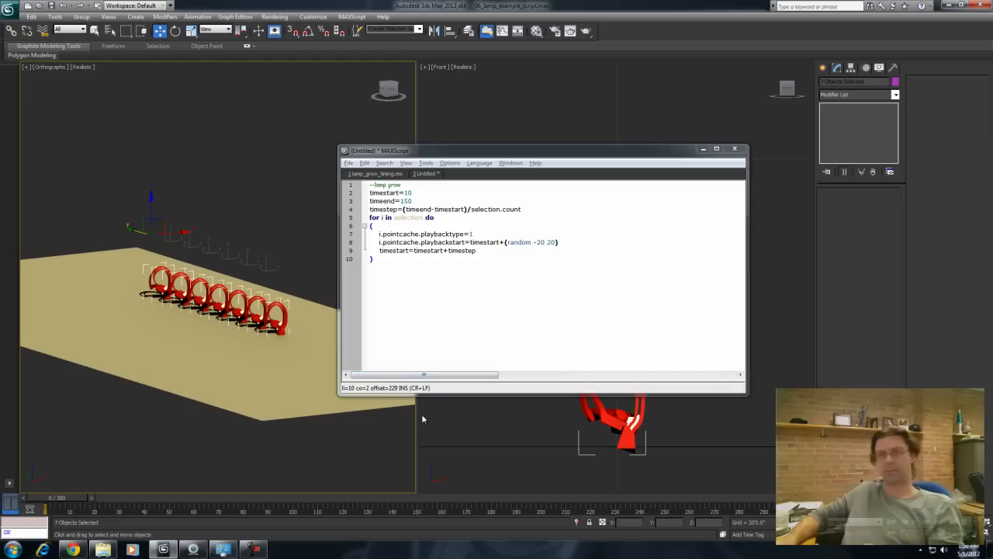
Step: Insert a line after the timestep definition that begins pcache_files= getfiles
click(531, 210)
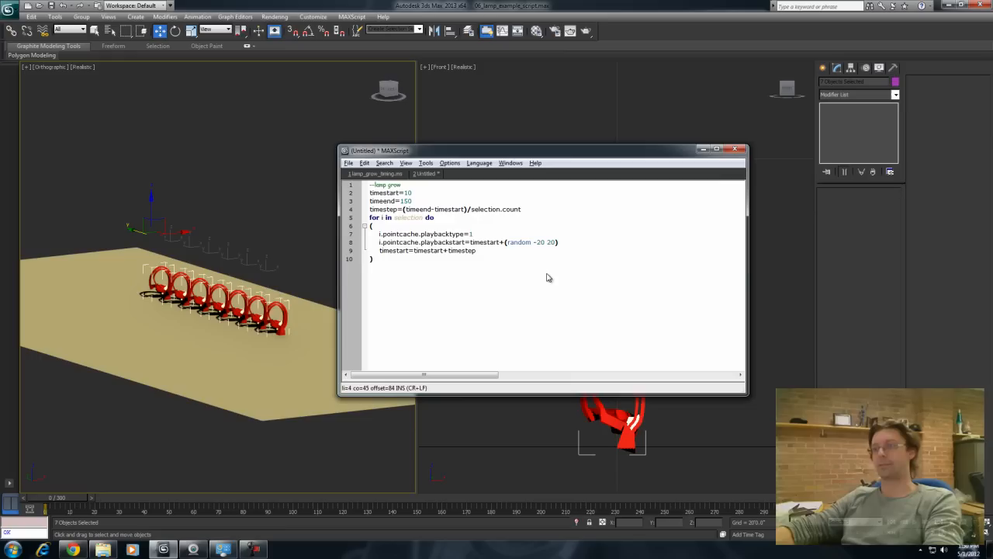
key(Return)
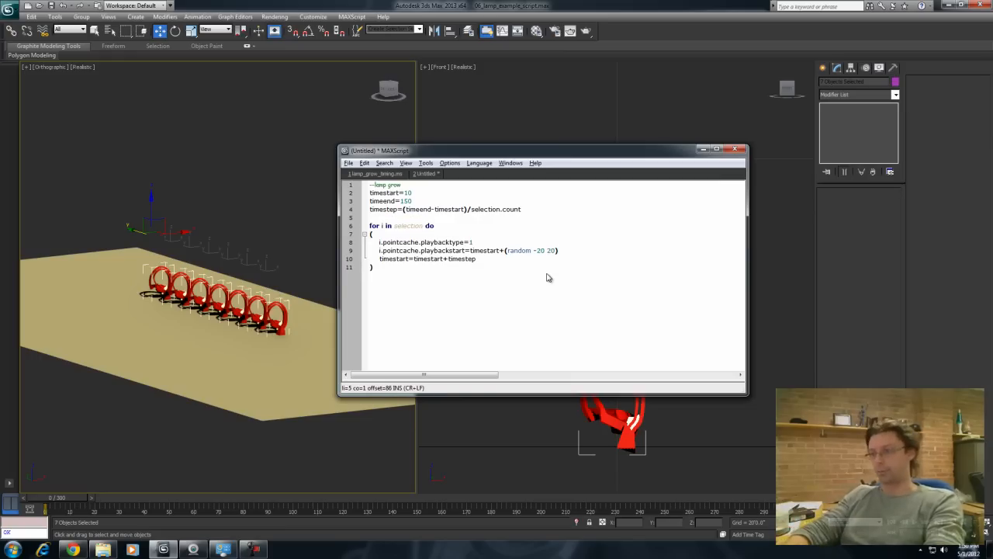
text(pcah)
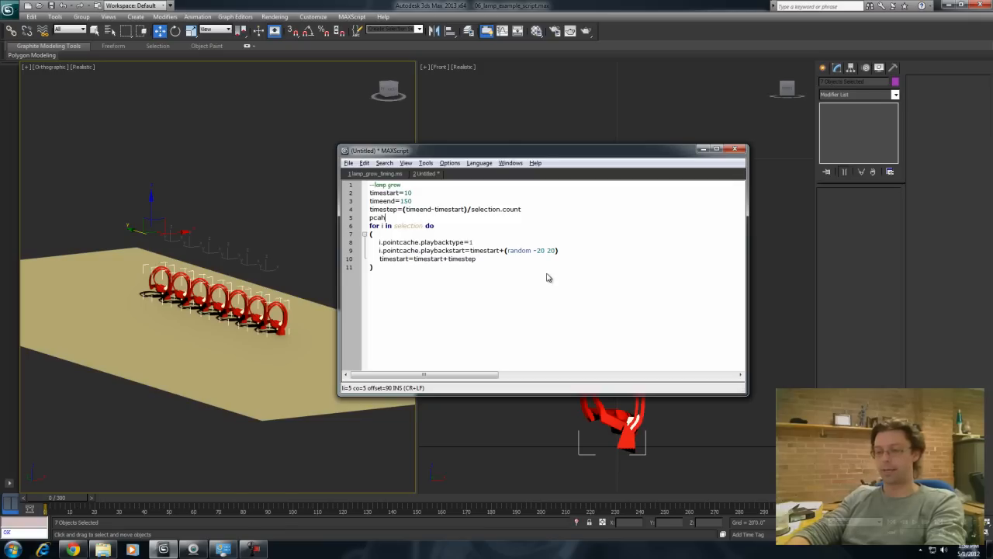
key(BackSpace)
key(BackSpace)
key(BackSpace)
text(ache_files)
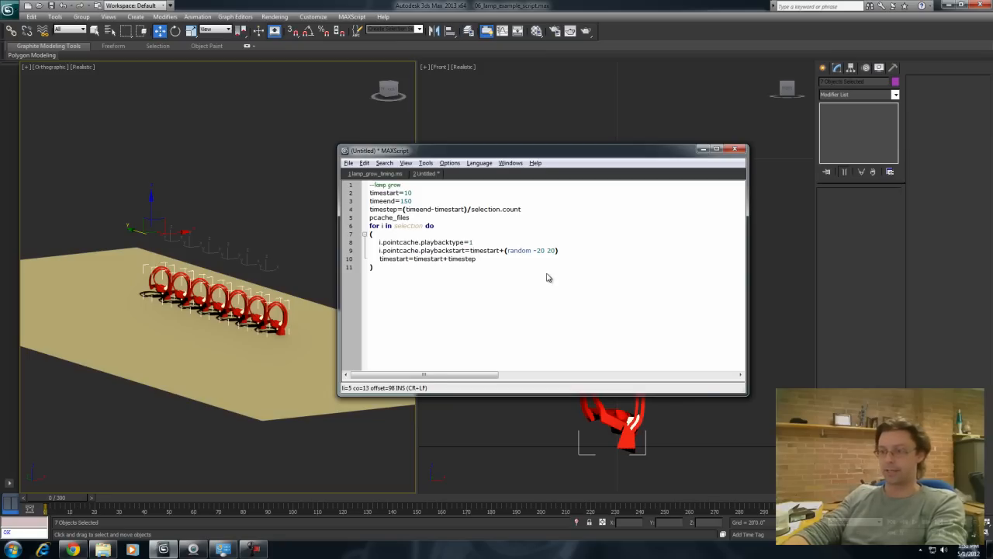
text(= getfiles)
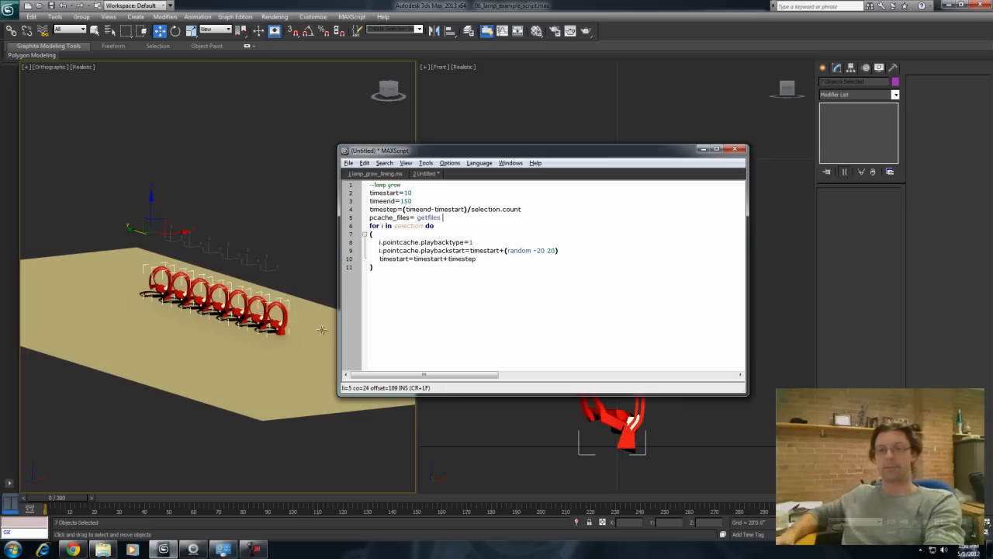
Step: Switch to the file explorer window, copy the path of the AU_animation export folder, and return to the script editor
click(102, 550)
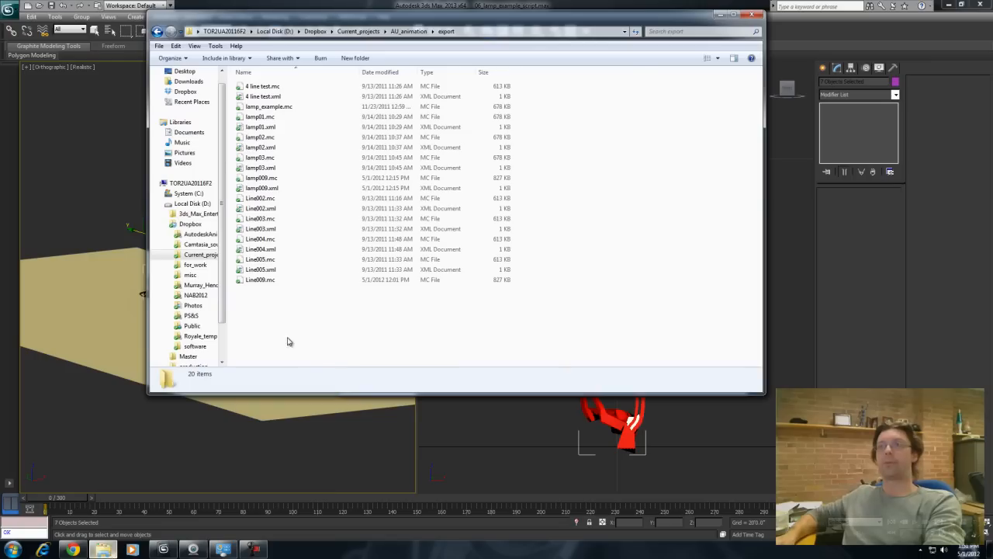
click(482, 32)
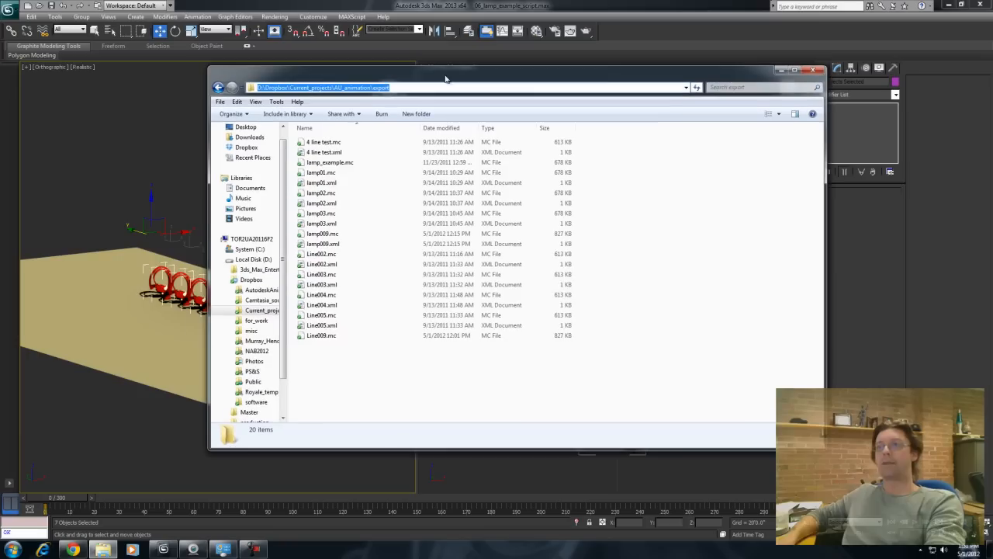
drag(385, 20, 446, 76)
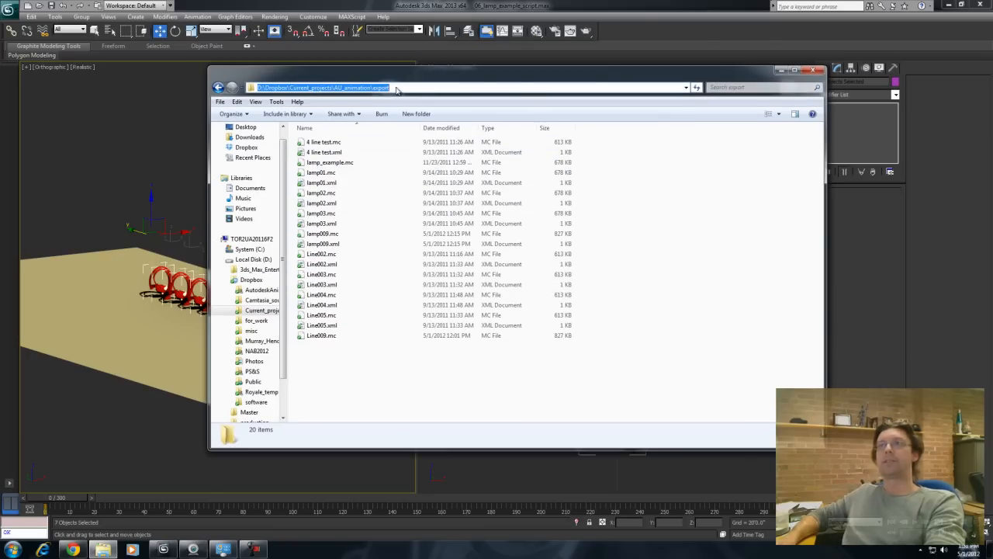
right_click(405, 88)
click(419, 117)
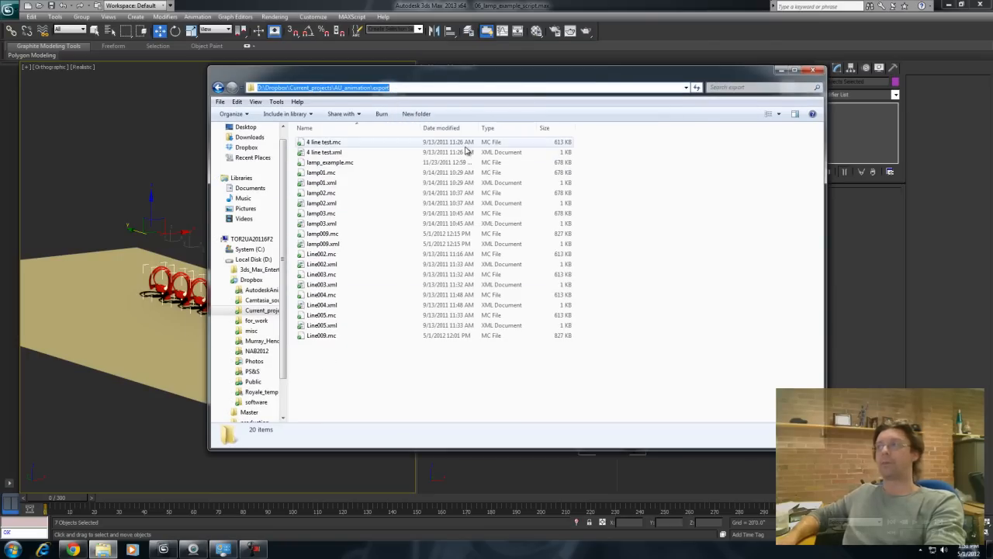
click(781, 70)
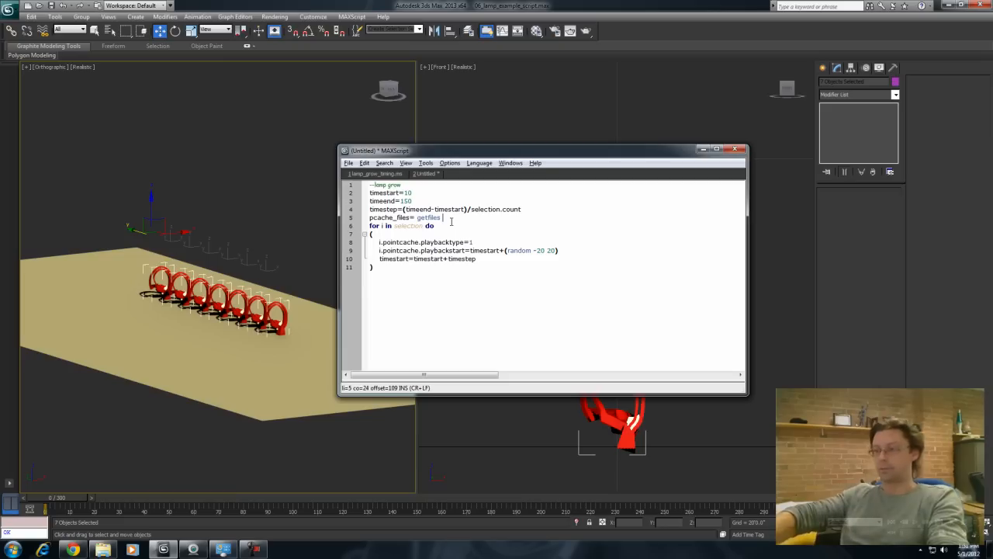
Step: Complete the getfiles call with the quoted pattern "D:\Dropbox\Current_projects\AU_animation\export\\la*.xml", using the copied folder path
text(")
right_click(452, 222)
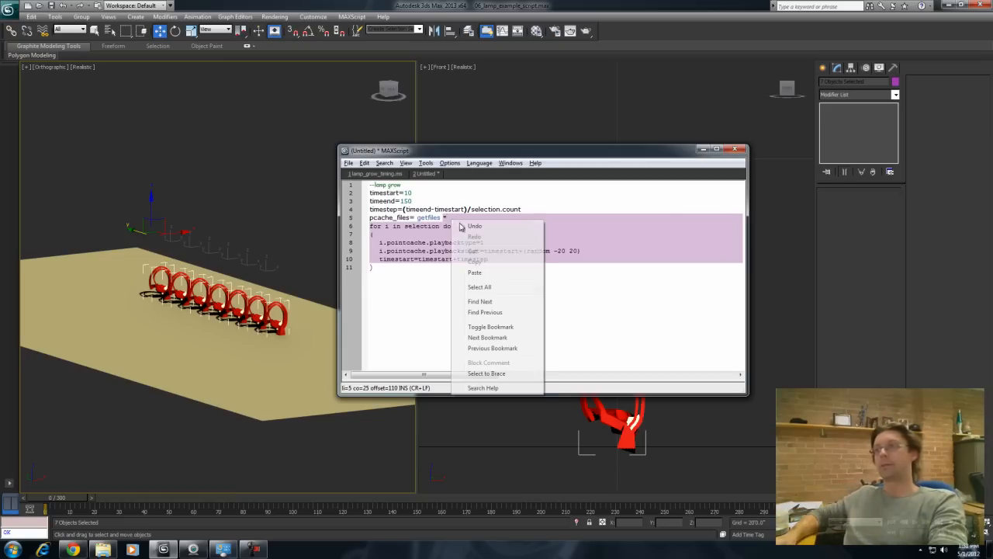
click(472, 271)
text(\\)
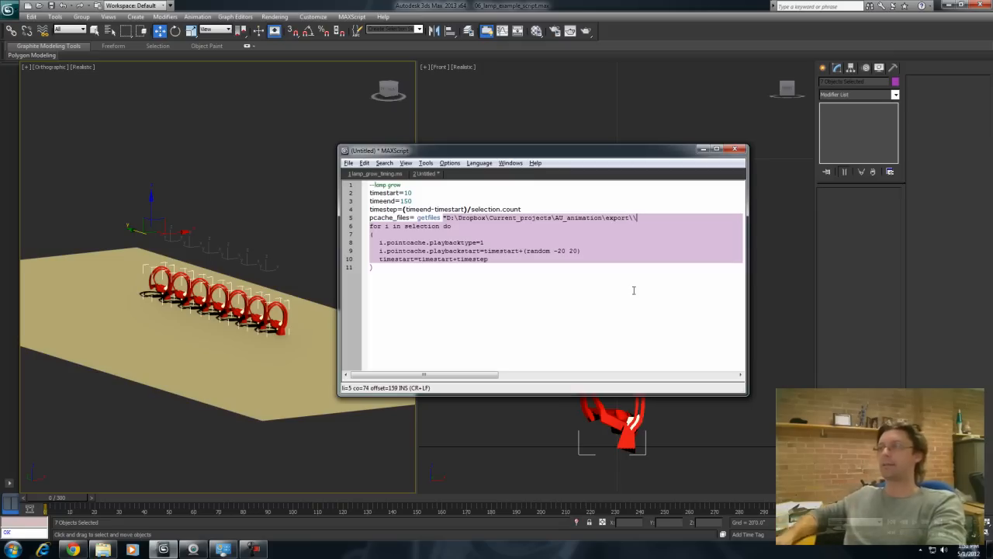
text(la)
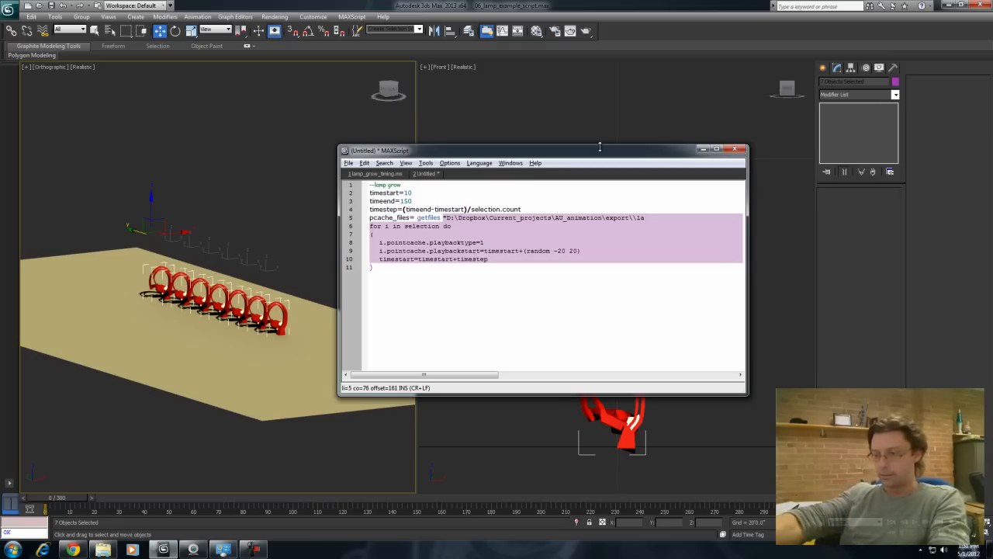
text(*)
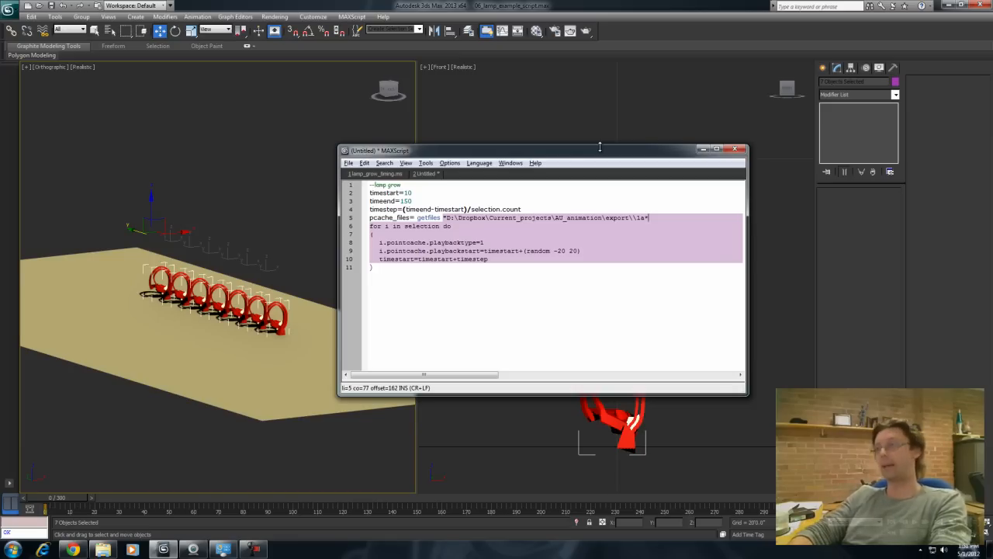
text(.xm)
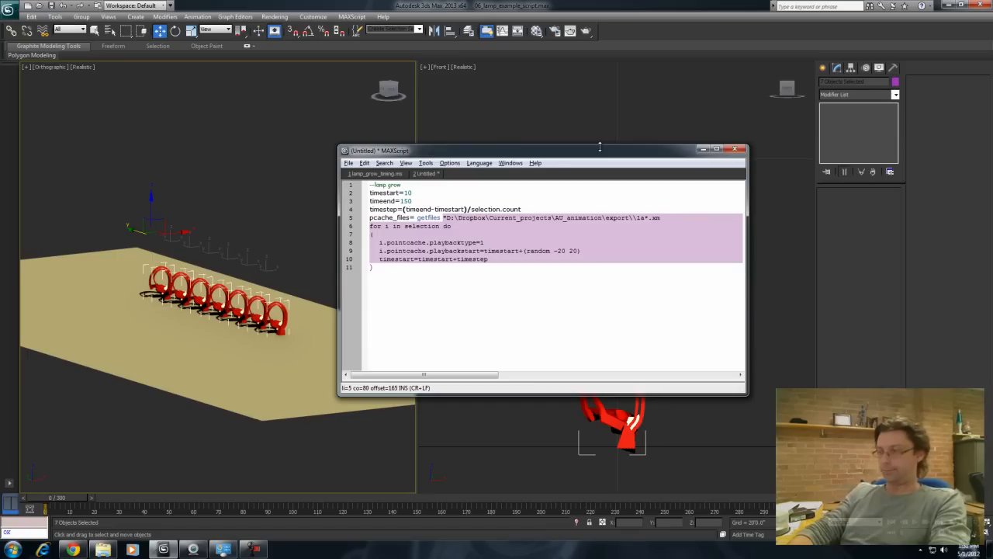
text(l)
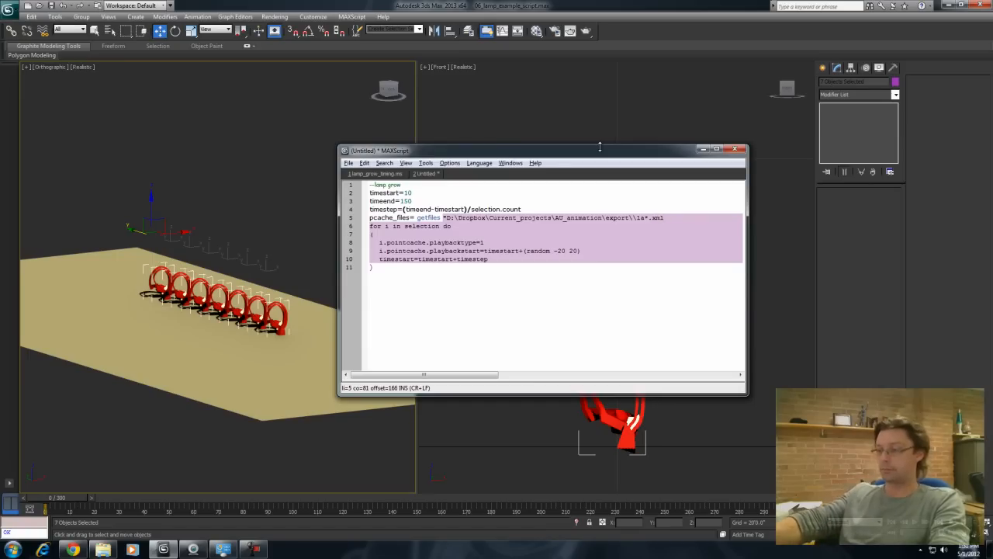
text(")
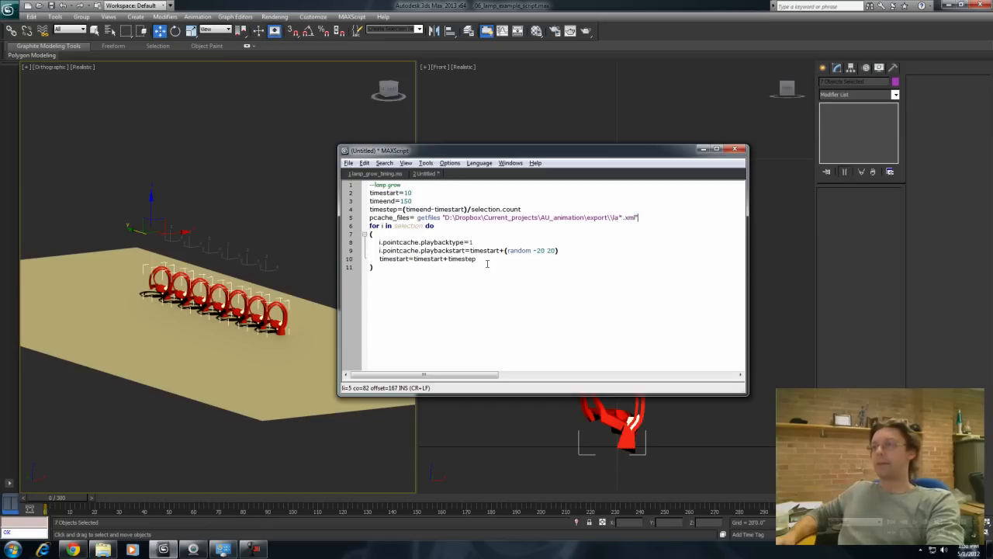
Step: Insert a new first line inside the loop that begins i.pointcache.filename
click(380, 242)
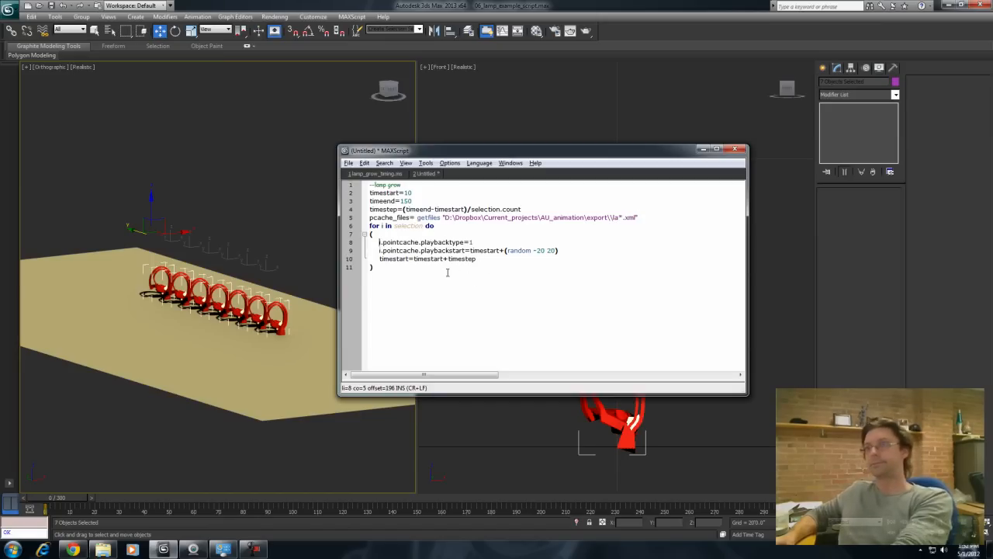
key(Return)
text((.point)
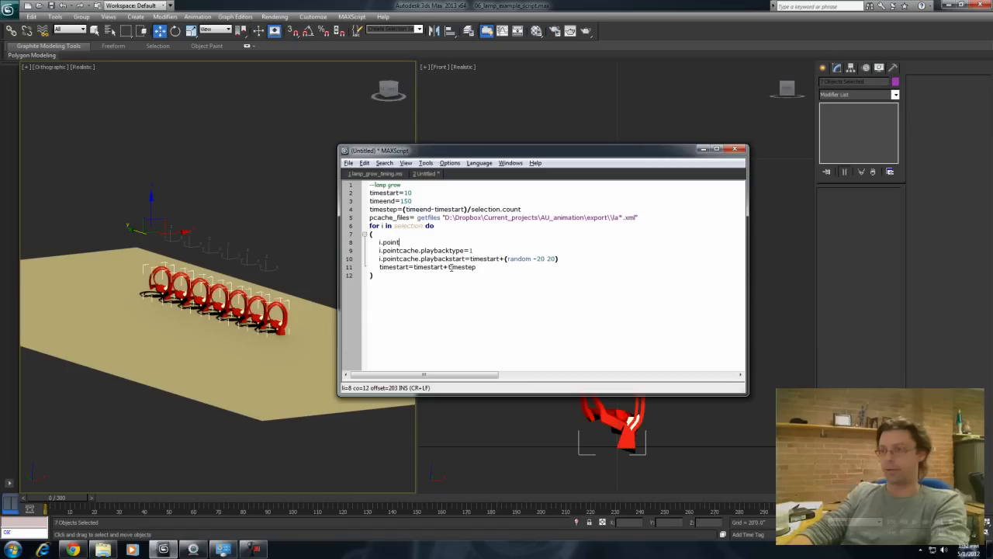
text(cahce.filename)
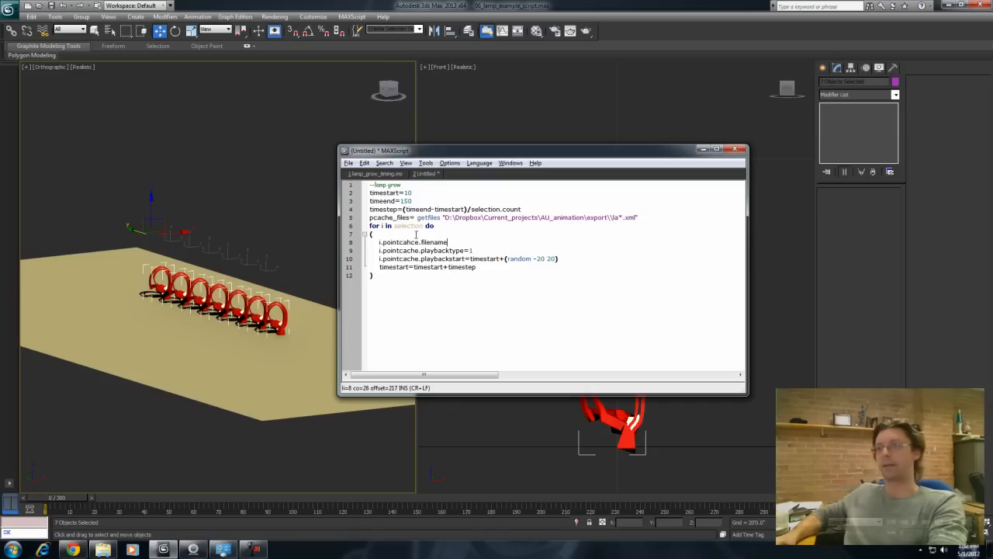
key(BackSpace)
key(BackSpace)
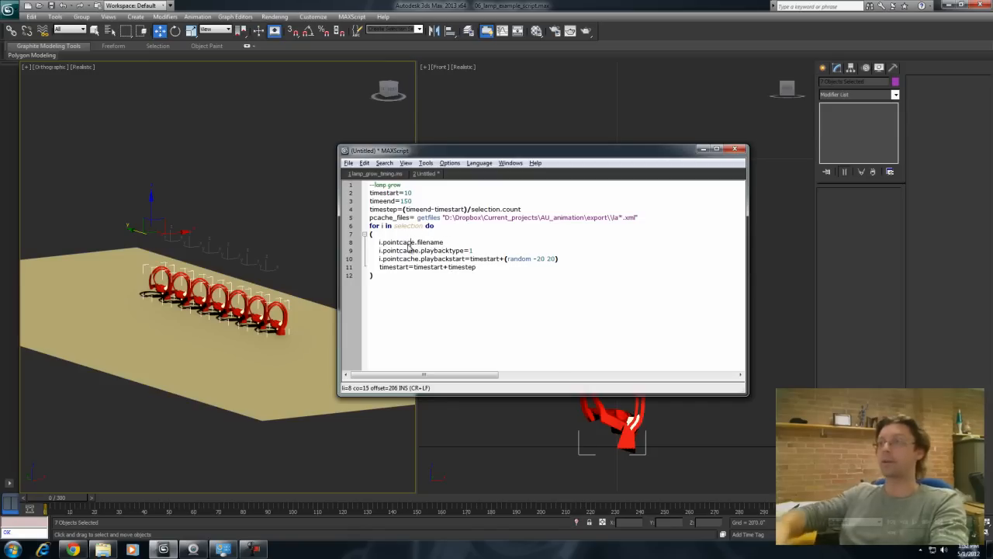
text(ch)
click(452, 243)
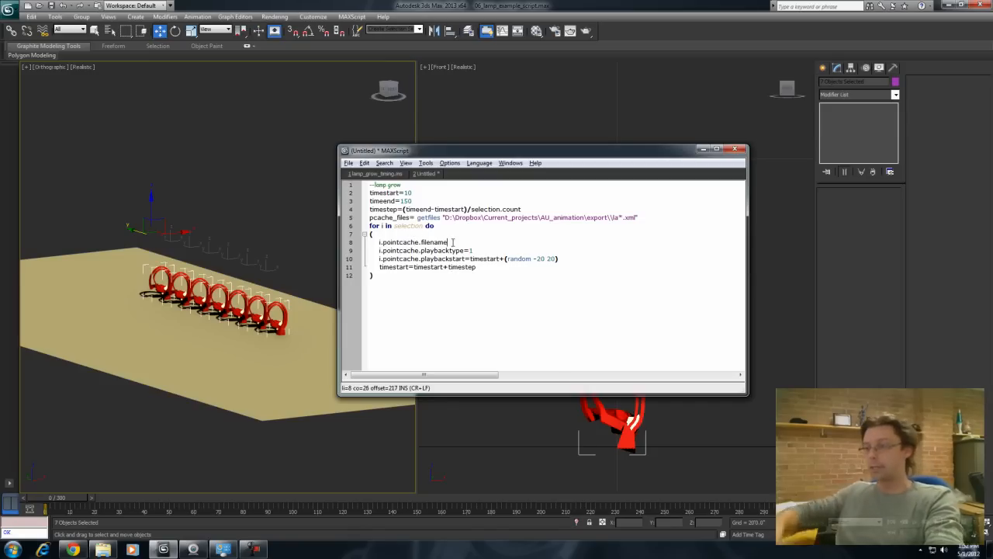
Step: Assign a random cache file to the filename line by completing it with = pcache_files[random 1 pcache_files.count]
text(= )
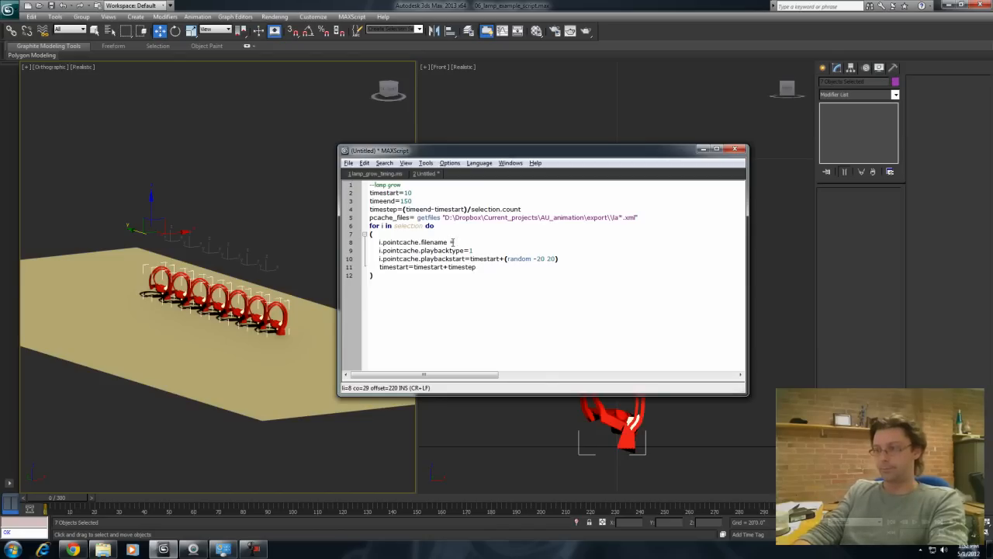
text(pcache_files)
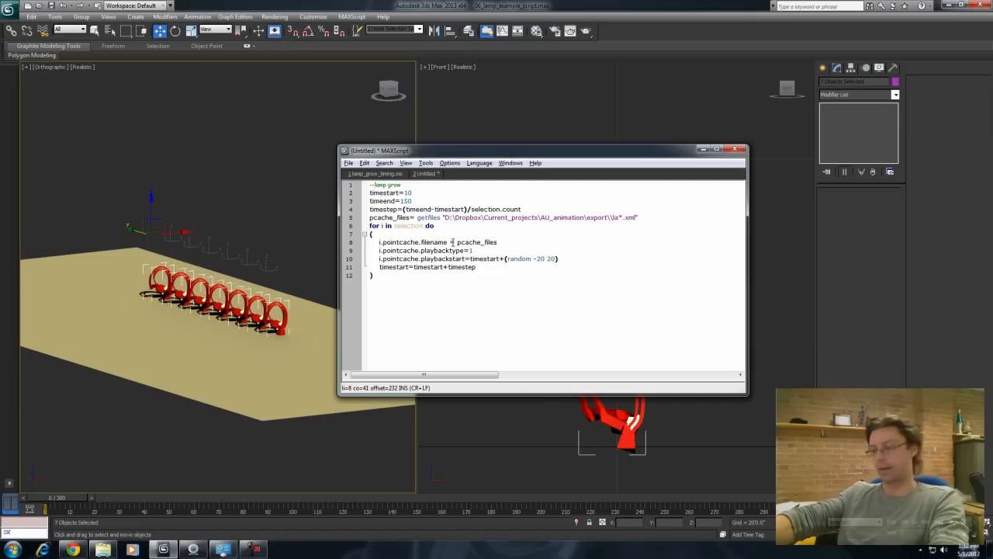
text([)
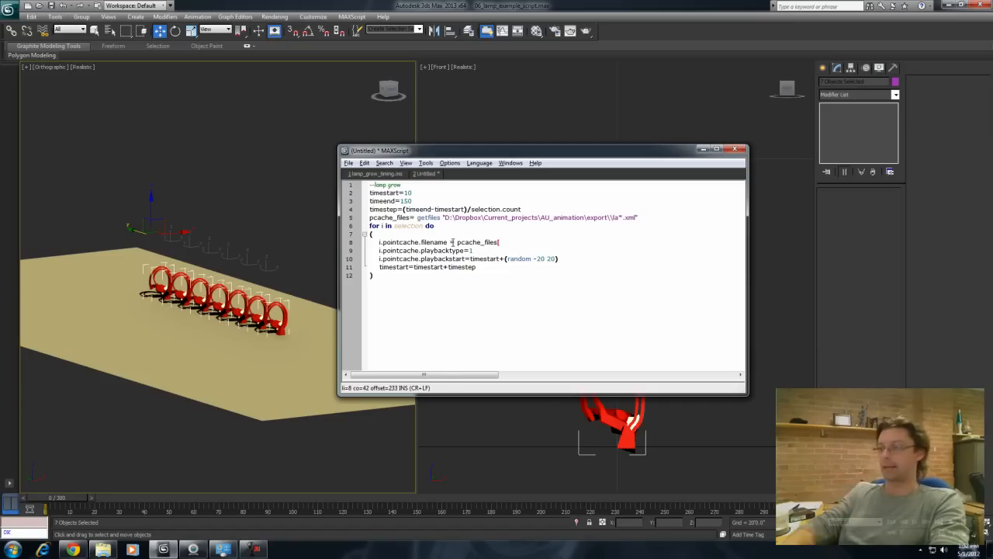
text(rando)
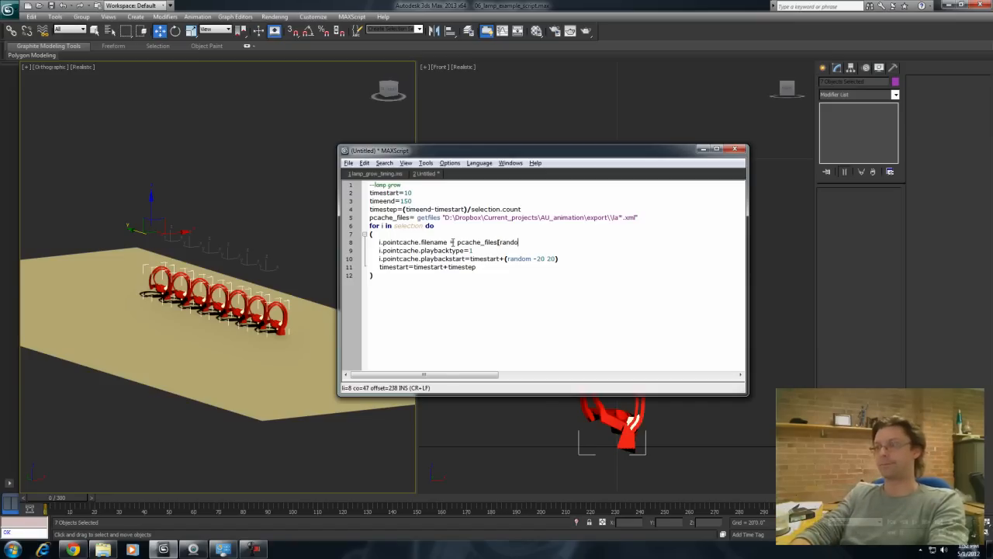
text(m 1)
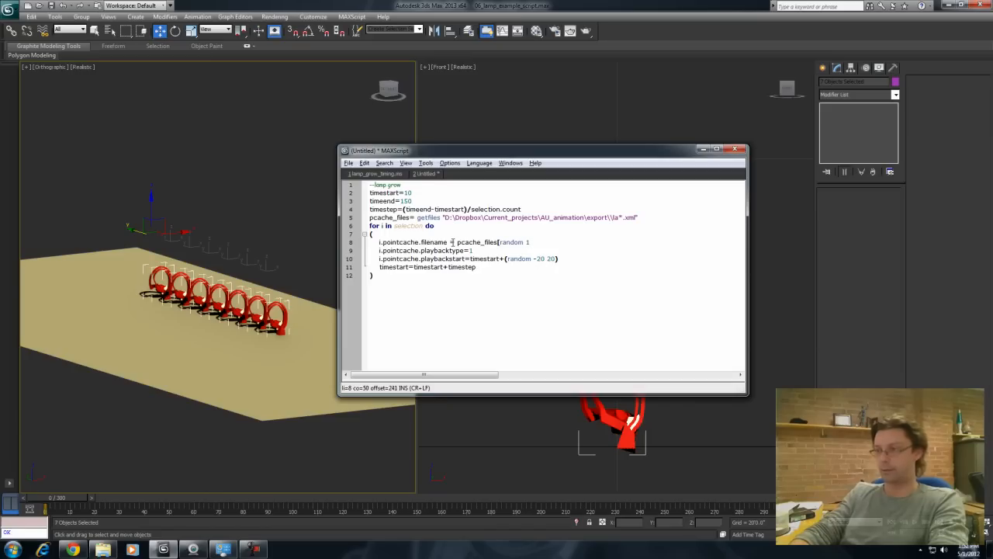
text( pcache)
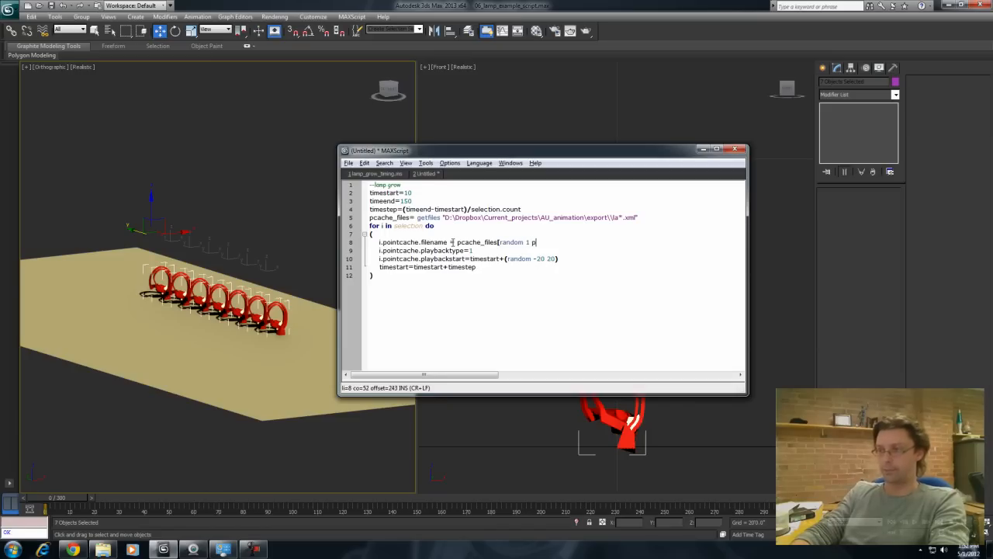
text(_files.count)
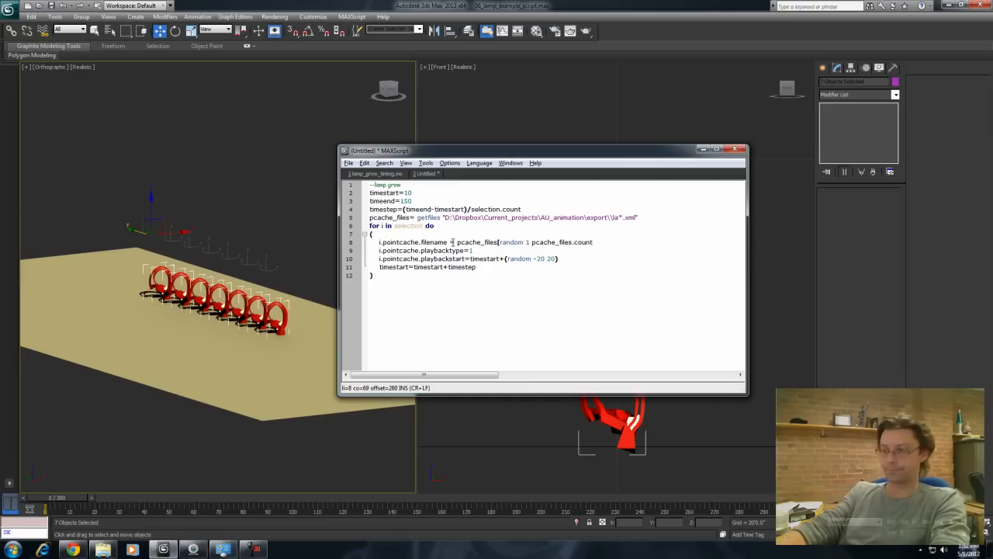
text(])
click(557, 259)
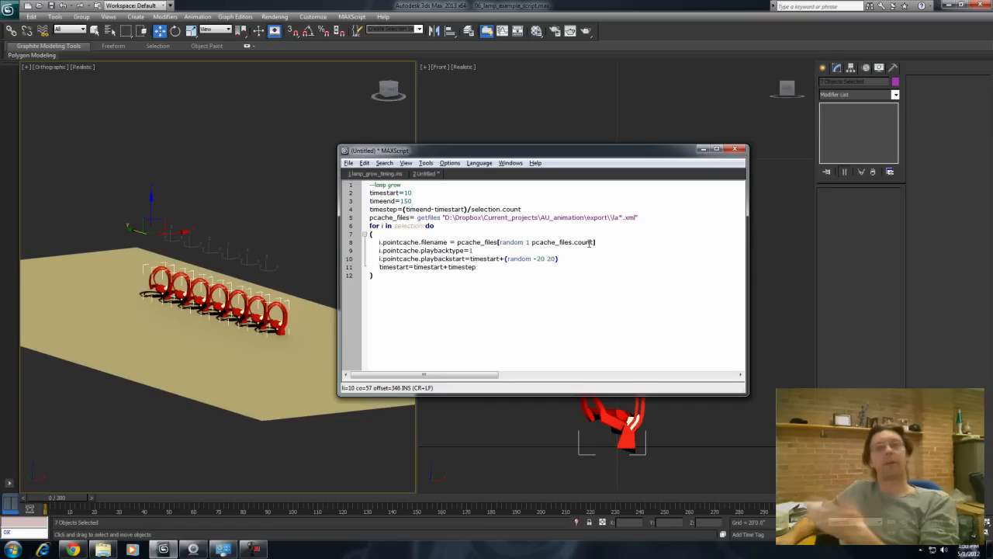
click(594, 242)
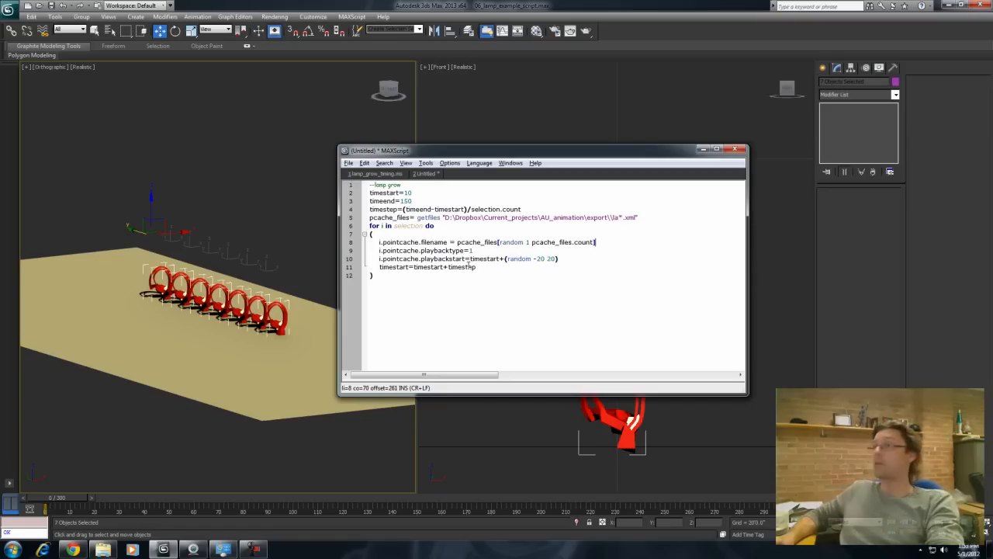
Step: Evaluate the whole script and scrub the timeline to check the lamps' randomly assigned point caches
click(426, 163)
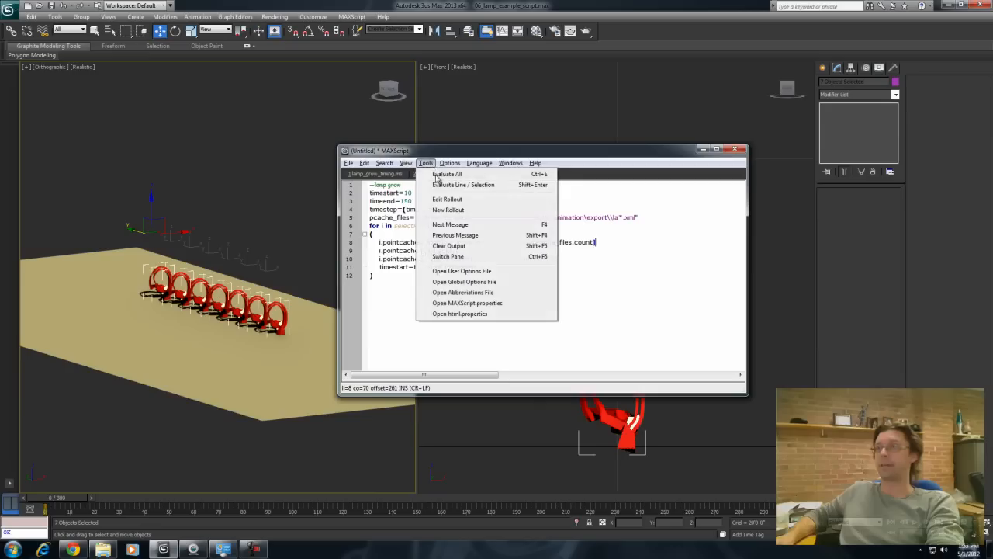
click(451, 179)
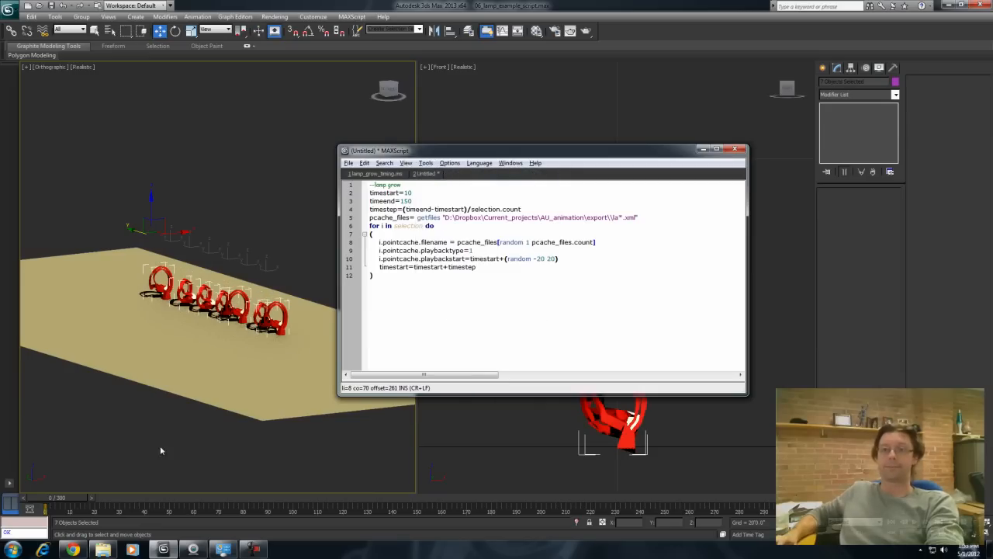
drag(75, 501, 48, 492)
key(w)
alt+middle_drag(240, 323, 178, 388)
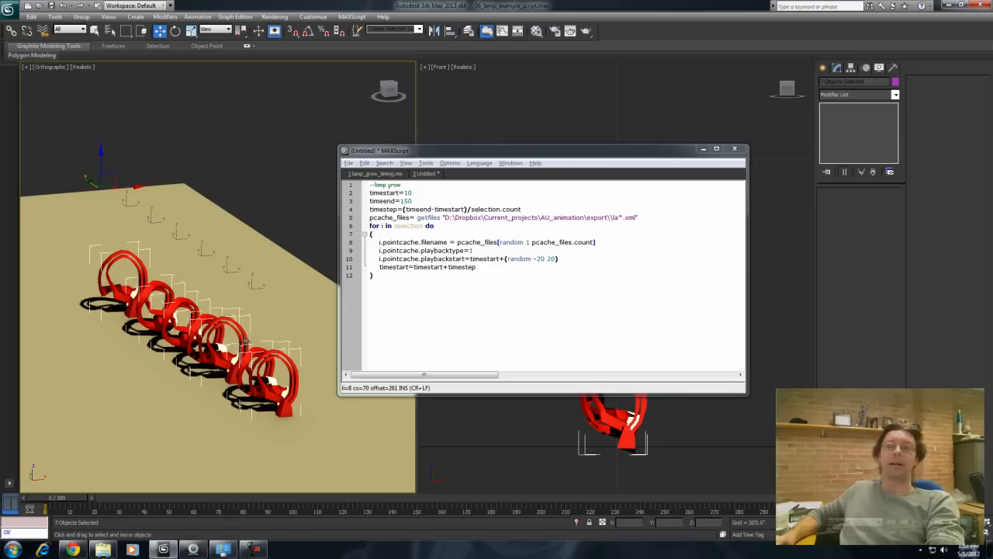
drag(61, 499, 153, 499)
key(w)
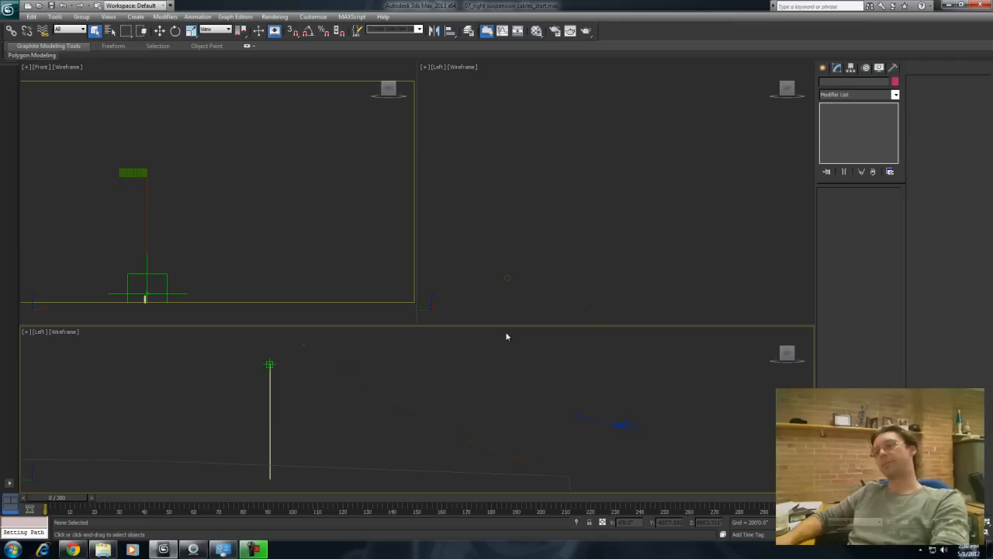
Step: Select the suspension main cable in the lower Left viewport and apply a Spline IK Control modifier to it
middle_drag(616, 271, 603, 125)
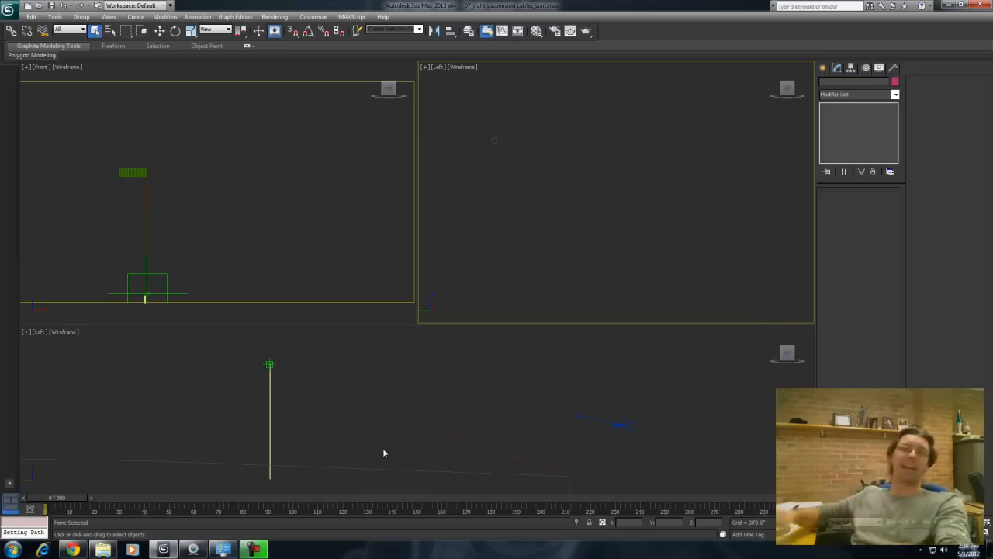
middle_drag(360, 430, 355, 430)
click(380, 396)
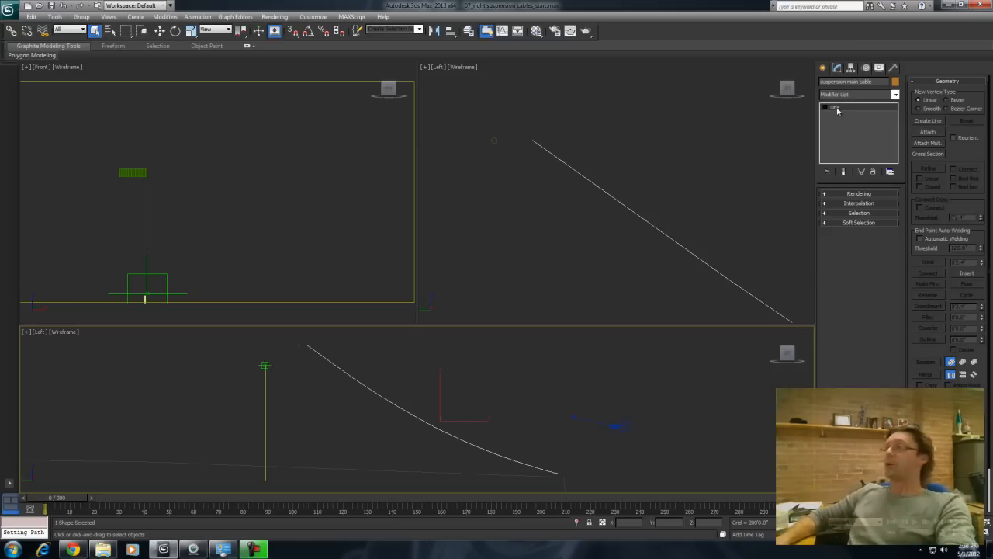
click(896, 94)
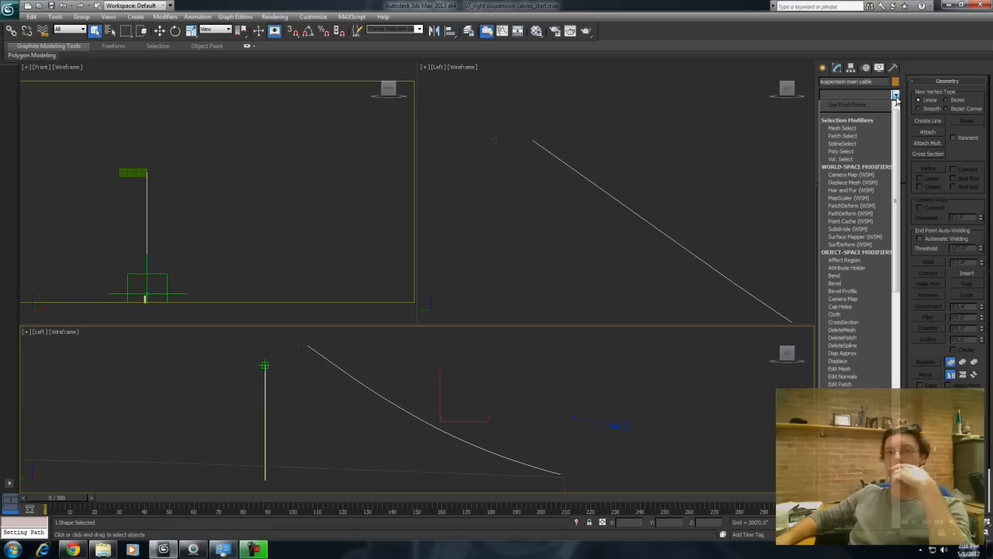
drag(897, 146, 900, 341)
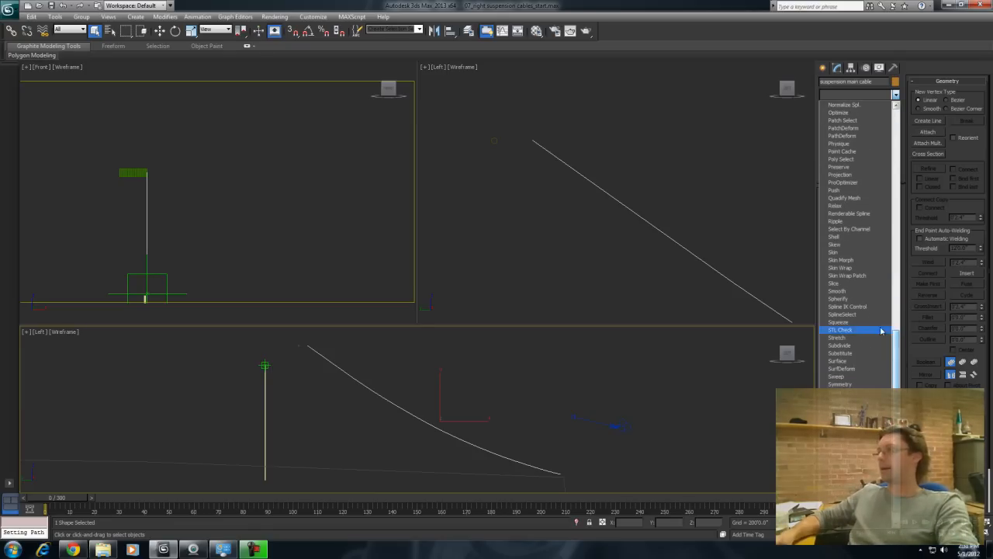
click(848, 306)
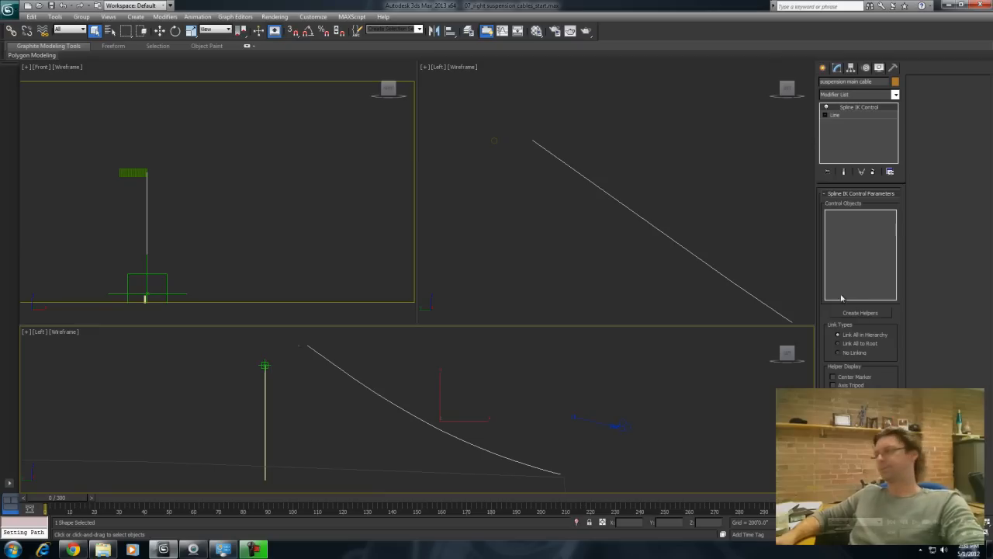
Step: Create the Spline IK control helpers for all knots of the suspension main cable
click(867, 313)
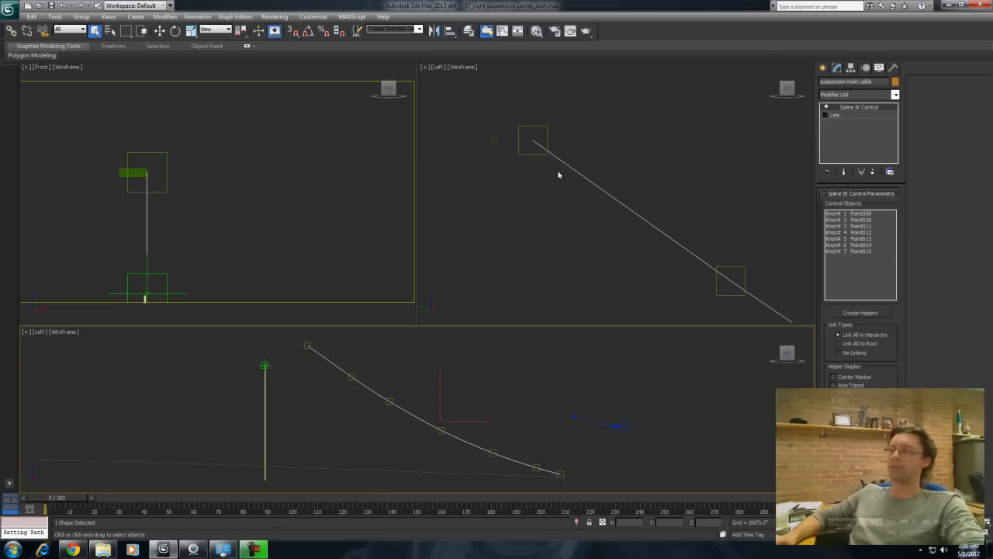
middle_drag(593, 246, 493, 207)
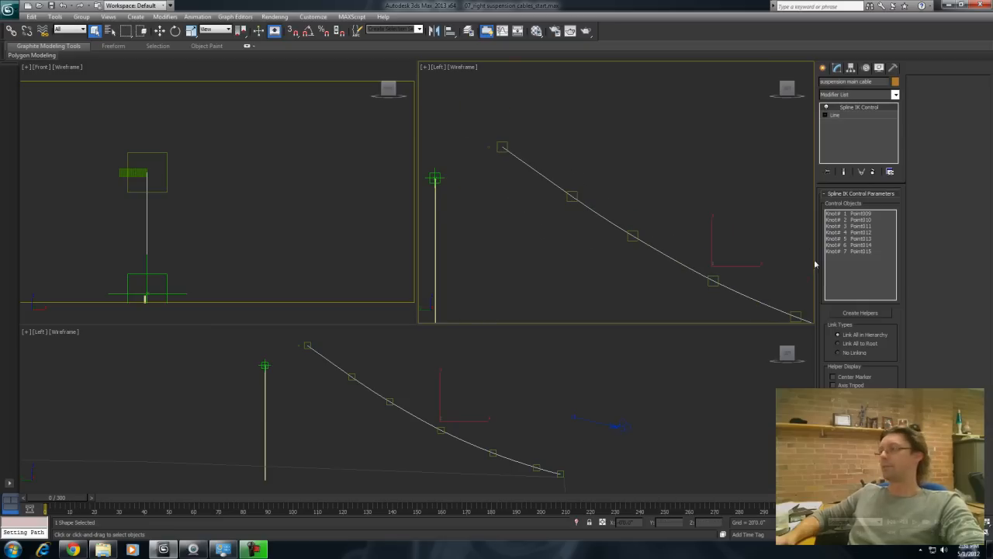
click(730, 282)
click(713, 280)
right_click(715, 279)
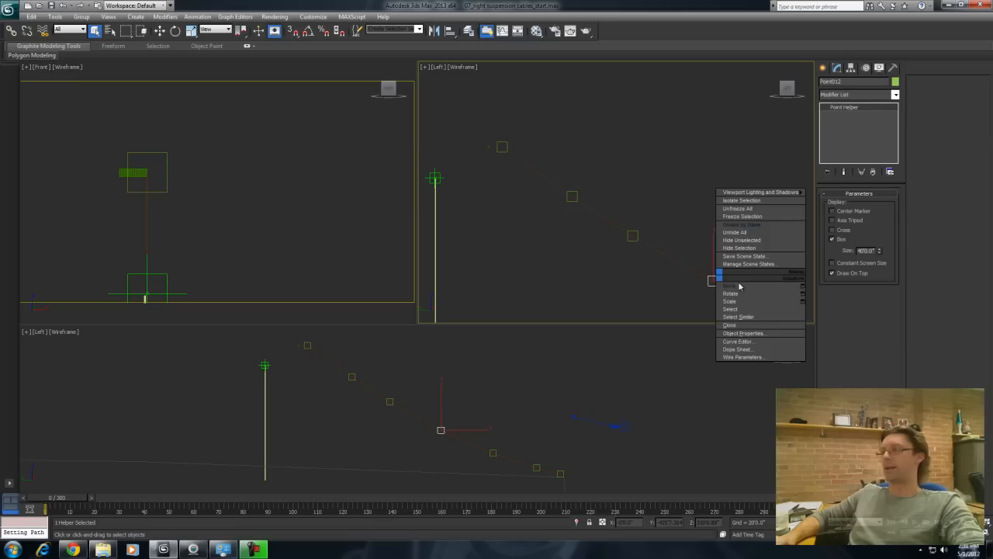
click(735, 285)
middle_drag(678, 261, 646, 227)
click(646, 226)
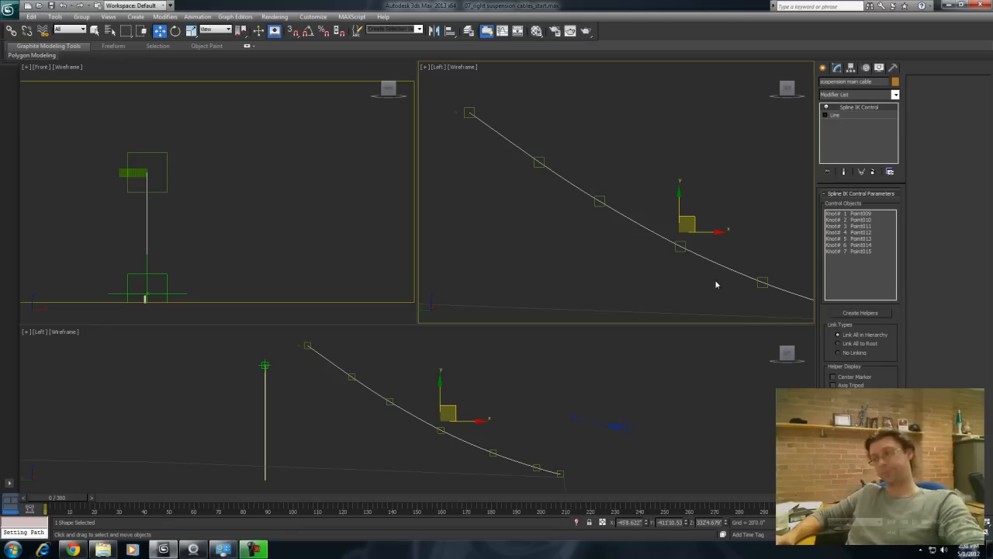
scroll(626, 266, down, 2)
scroll(628, 264, down, 3)
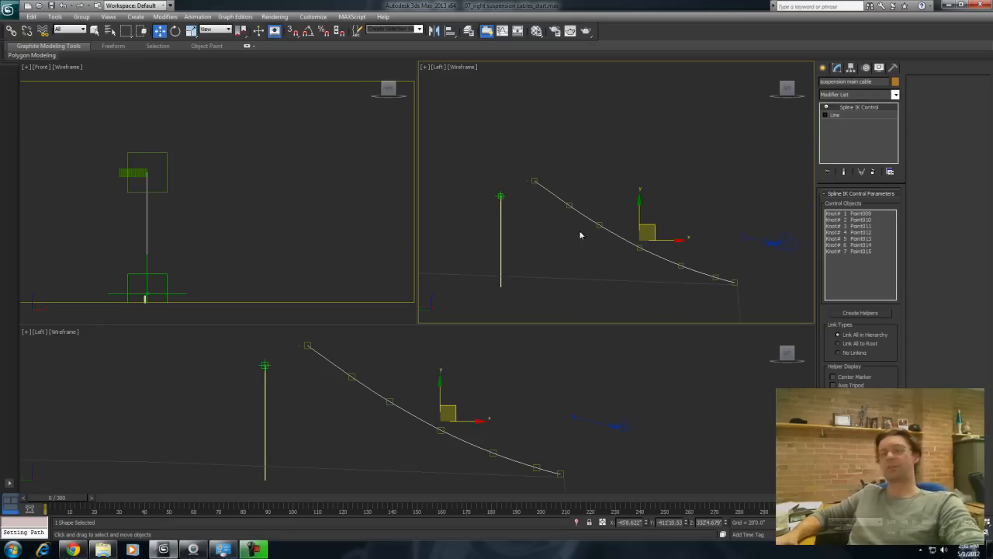
Step: Select the whole helper hierarchy from the cable's first helper and prepare to rotate each helper around its own pivot
double_click(535, 180)
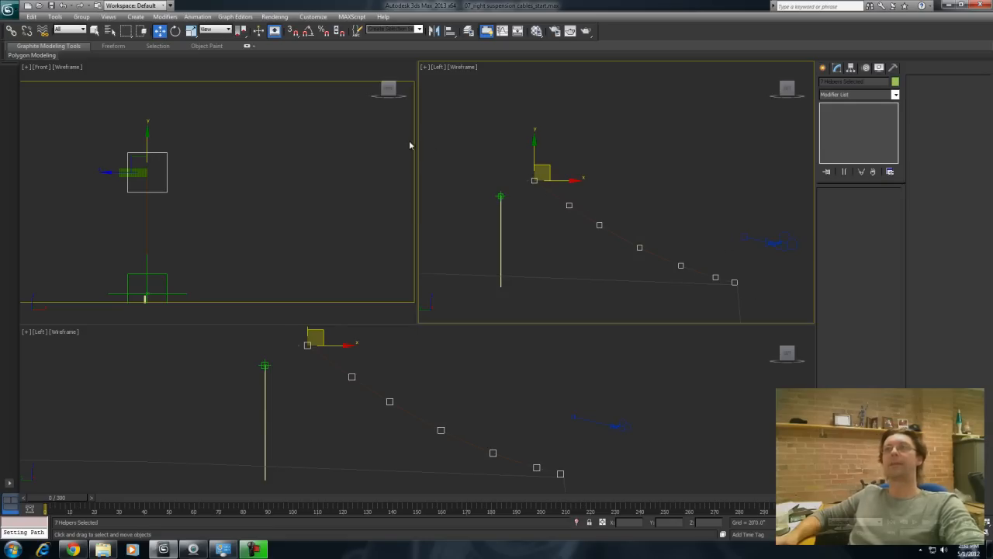
click(240, 35)
drag(241, 37, 247, 51)
right_click(548, 170)
click(560, 183)
mouse_move(561, 158)
mouse_down()
mouse_move(572, 170)
mouse_move(548, 117)
mouse_move(560, 172)
mouse_up()
right_click(560, 172)
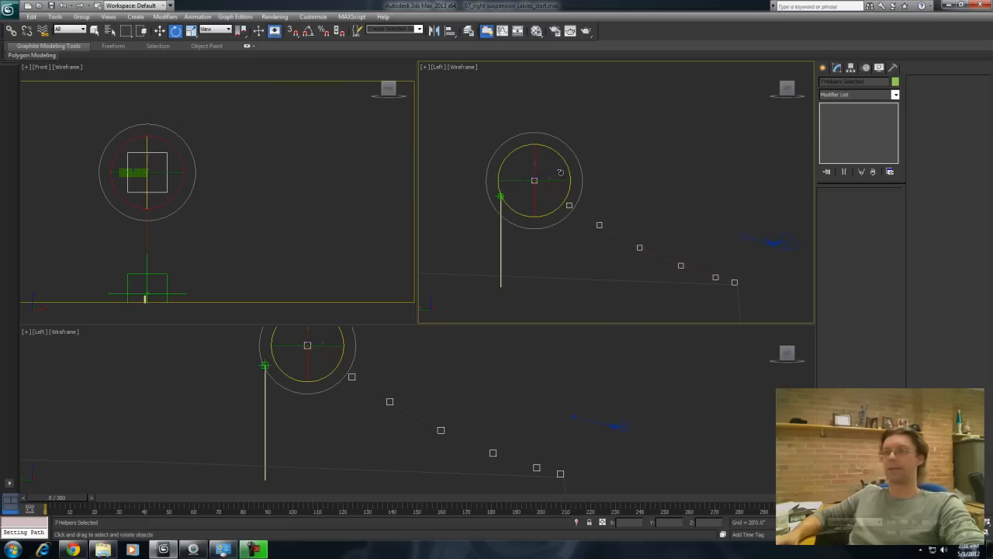
Step: Turn on Auto Key at frame 70, return to frame 0 and rotate all seven helpers to curl the cable upward
middle_drag(459, 405, 437, 406)
scroll(437, 406, down, 3)
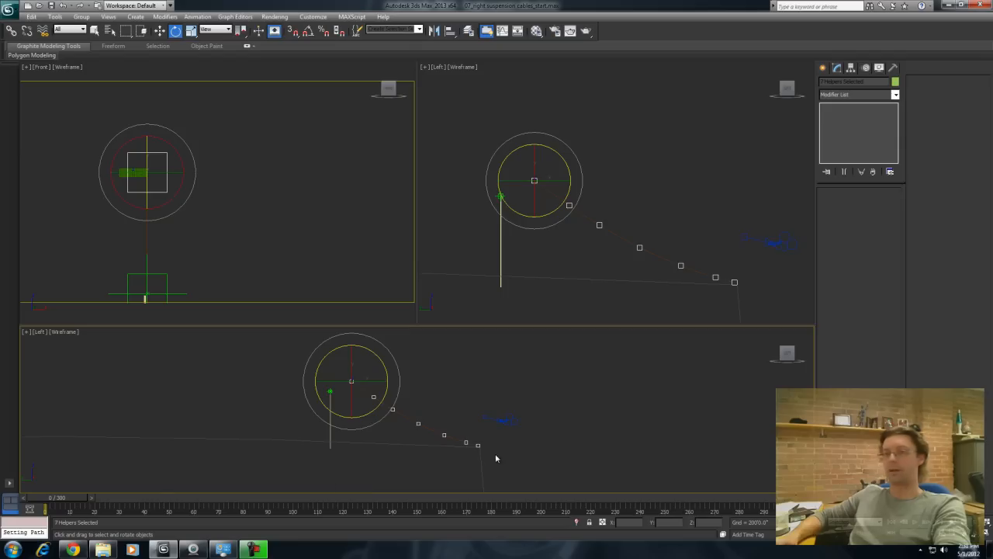
drag(59, 504, 242, 510)
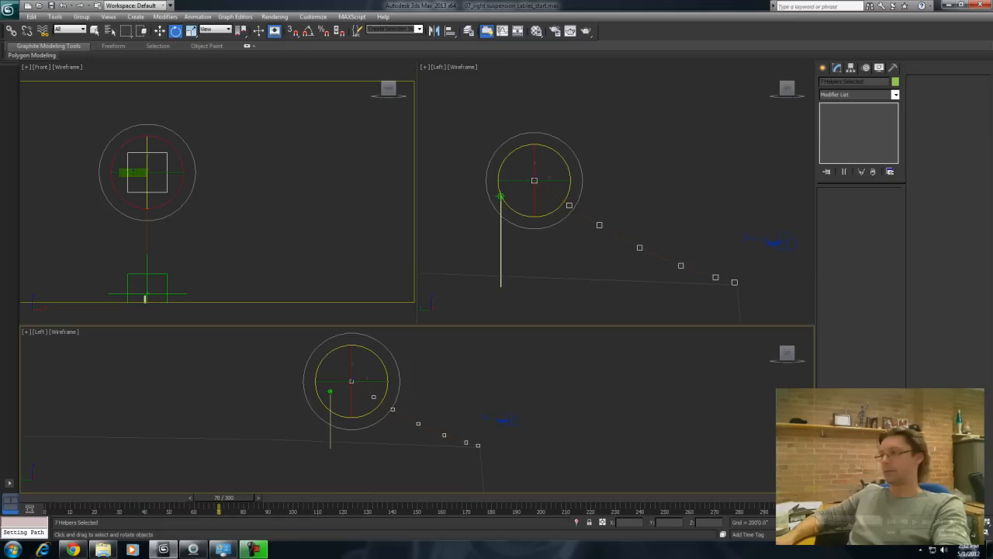
key(n)
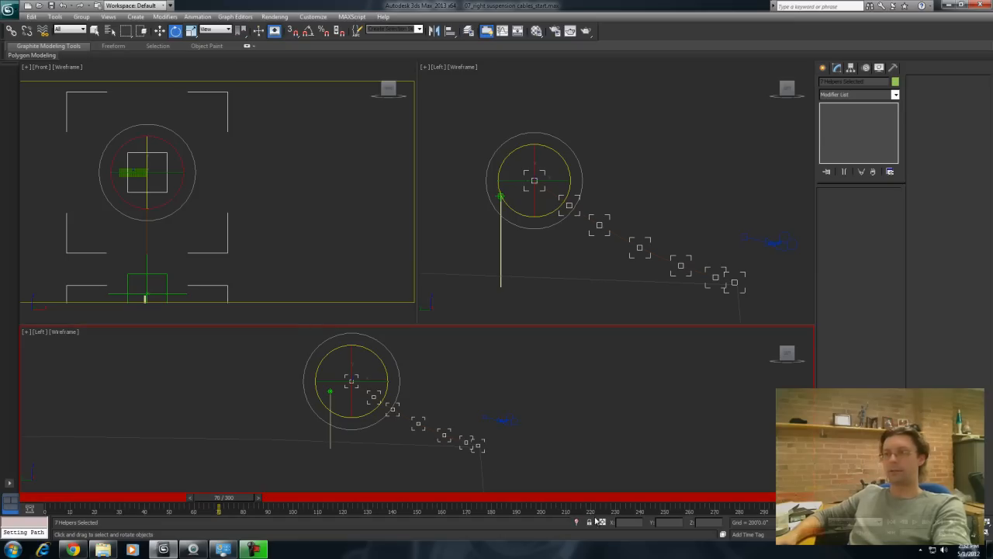
drag(228, 497, 55, 499)
drag(388, 371, 373, 303)
Step: Rotate the fourth helper and its children at frame 0 to adjust the curl of the cable's outer half
middle_drag(419, 417, 409, 459)
scroll(369, 429, up, 4)
middle_drag(248, 376, 307, 386)
double_click(297, 380)
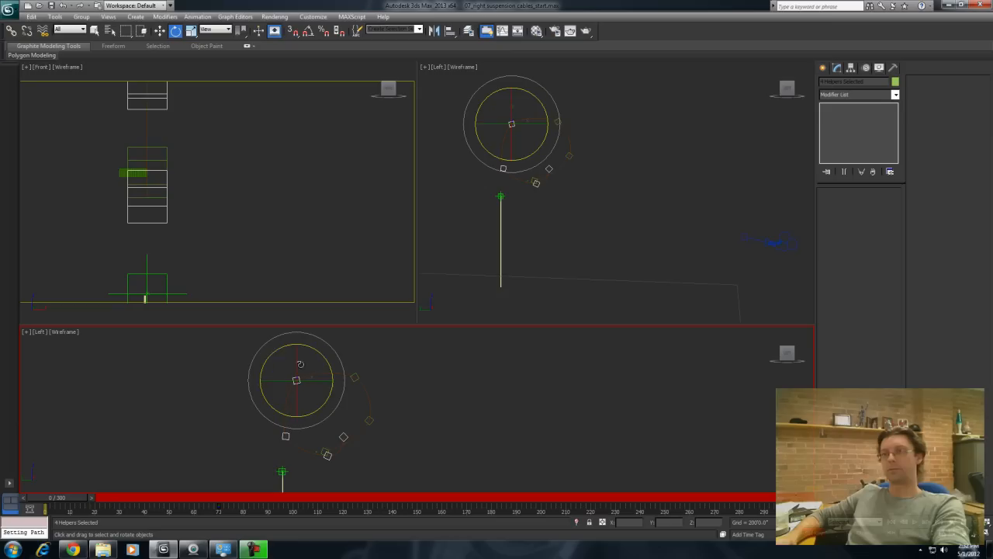
drag(275, 353, 367, 409)
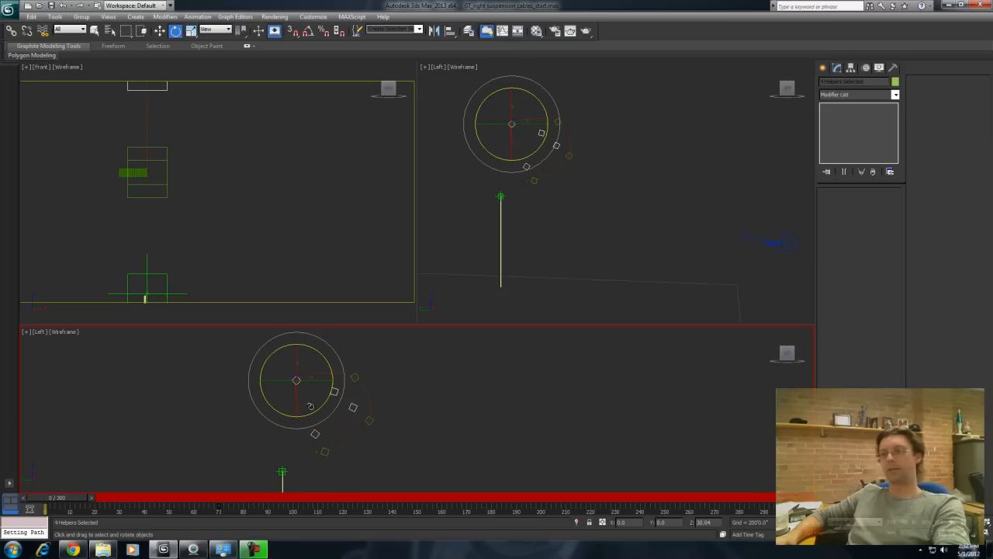
click(390, 405)
Step: Move individual helpers at frame 0, from the third one to the cable's end, to refine the shape of the coil
click(296, 380)
right_click(299, 380)
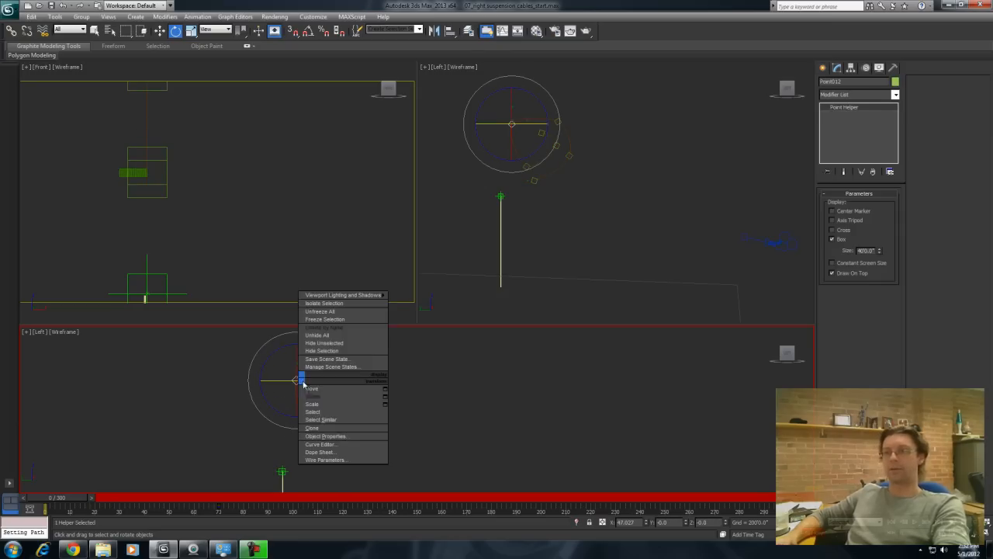
click(314, 389)
drag(316, 372, 319, 380)
drag(318, 438, 326, 431)
click(362, 404)
drag(363, 404, 353, 382)
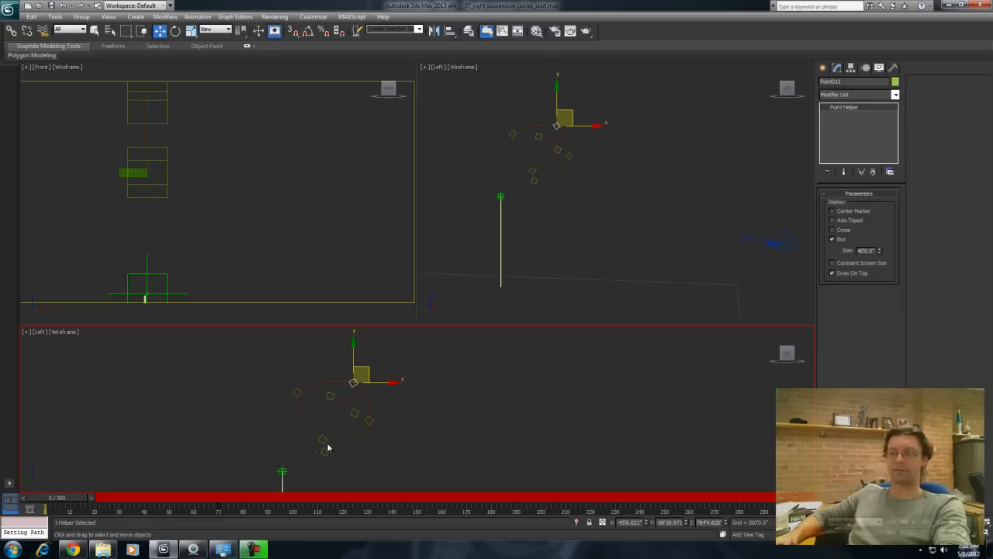
drag(320, 440, 318, 436)
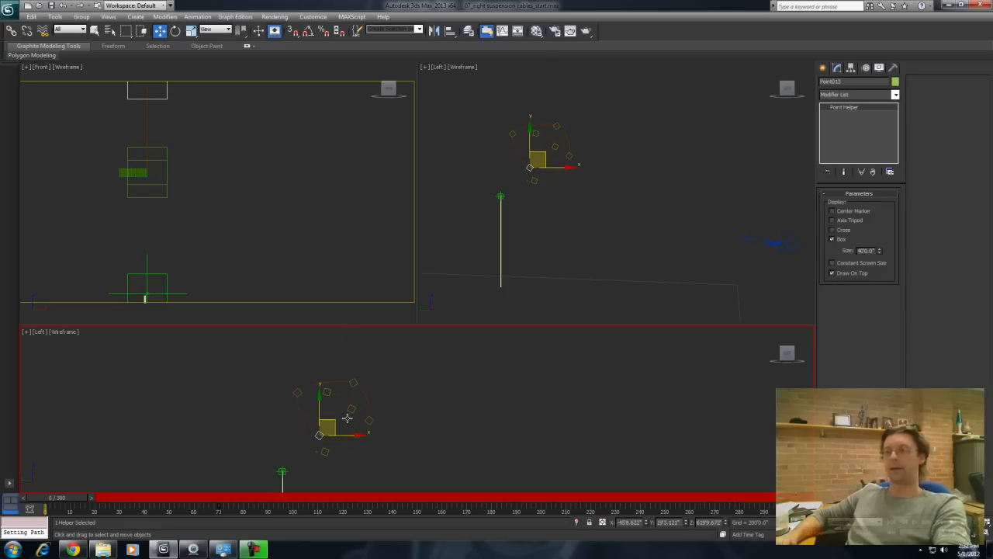
click(355, 409)
drag(330, 392, 336, 389)
middle_drag(448, 401, 390, 365)
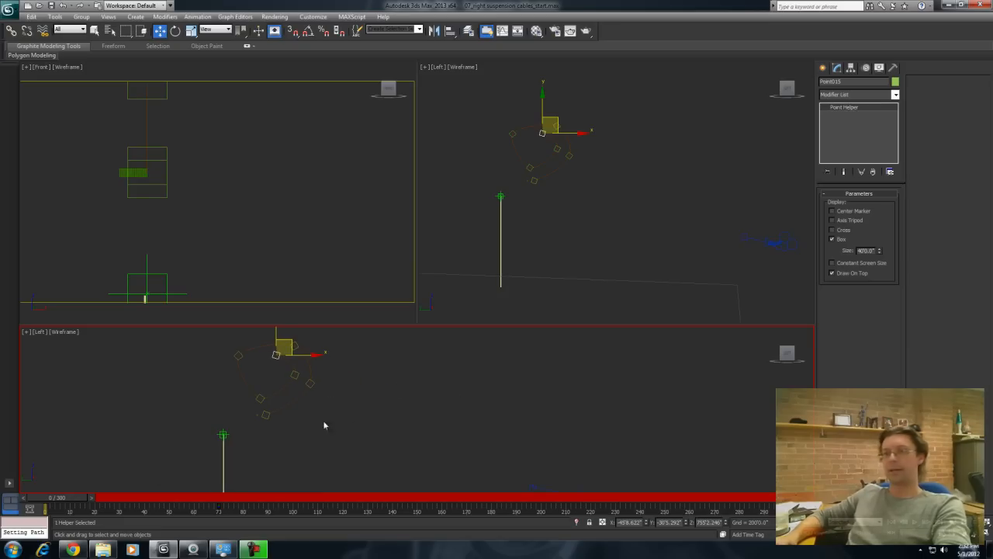
Step: Select the complete helper hierarchy and scrub from frame 0 to 50 to review the cable's uncoiling motion
double_click(265, 417)
key(j)
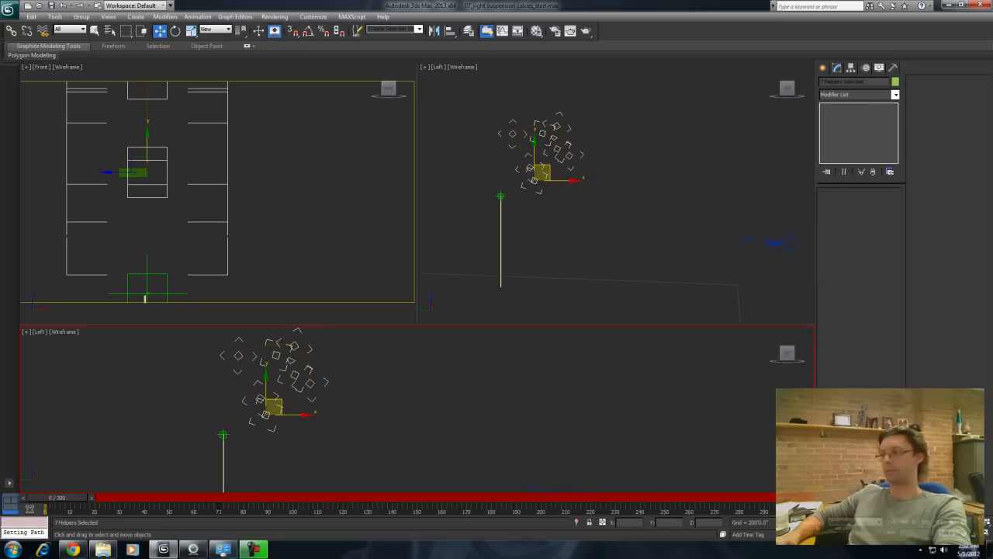
drag(62, 508, 186, 507)
key(w)
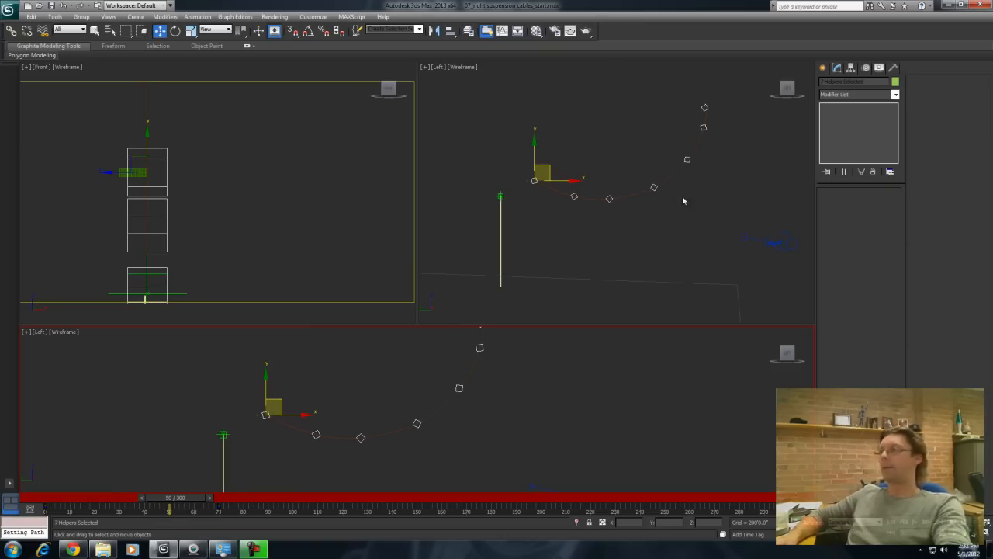
Step: Copy the frame 0 keys of the fourth helper and its children to frame 50 and check the motion at frame 60
click(654, 189)
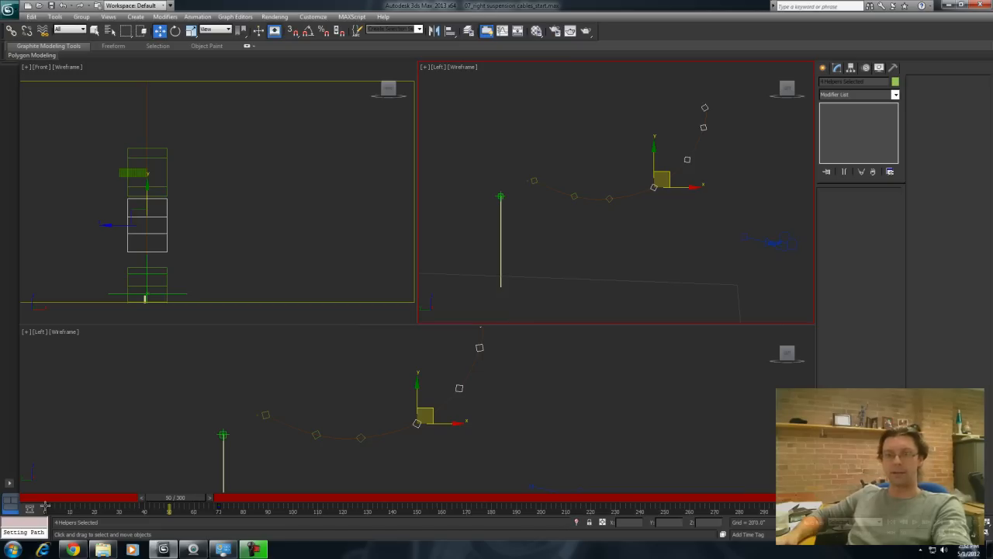
shift+drag(45, 509, 206, 554)
key(w)
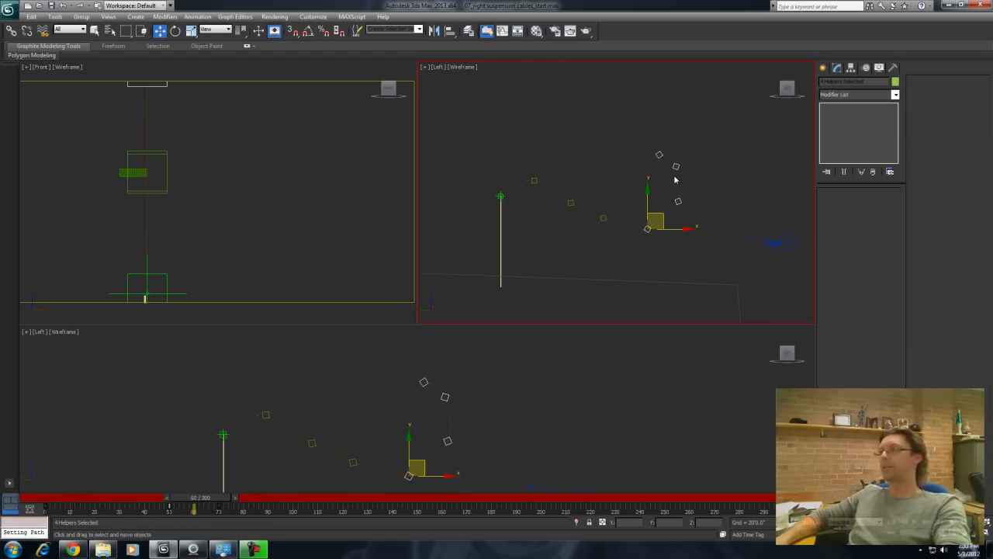
Step: Set the coiled key of the last three helpers at about frame 57 and scrub to frame 75 to check the uncoiling
key(ctrl+z)
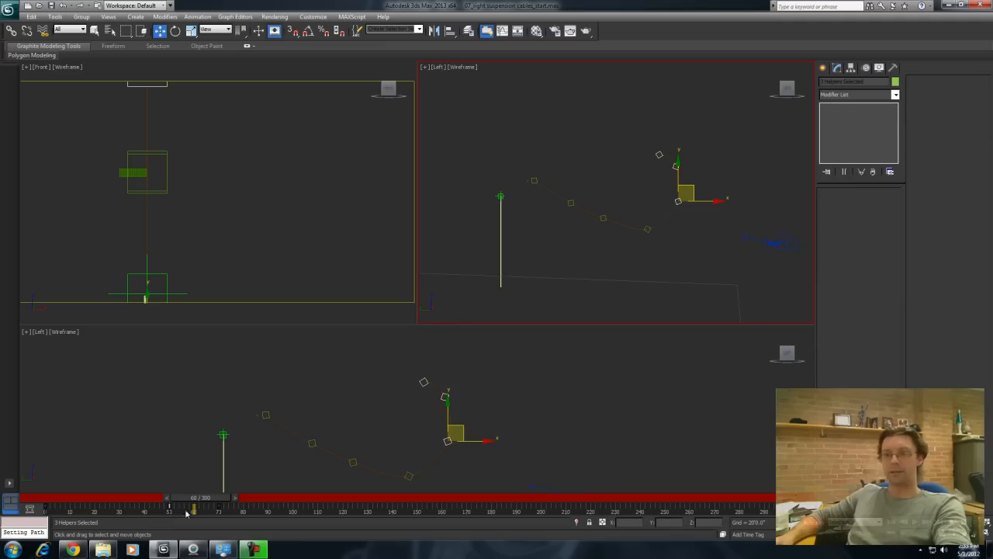
mouse_move(169, 506)
mouse_down()
mouse_move(186, 508)
mouse_move(111, 505)
mouse_move(303, 527)
mouse_move(163, 529)
mouse_move(283, 538)
mouse_move(128, 511)
mouse_move(270, 512)
mouse_move(261, 501)
mouse_move(147, 496)
mouse_move(176, 491)
mouse_up()
key(w)
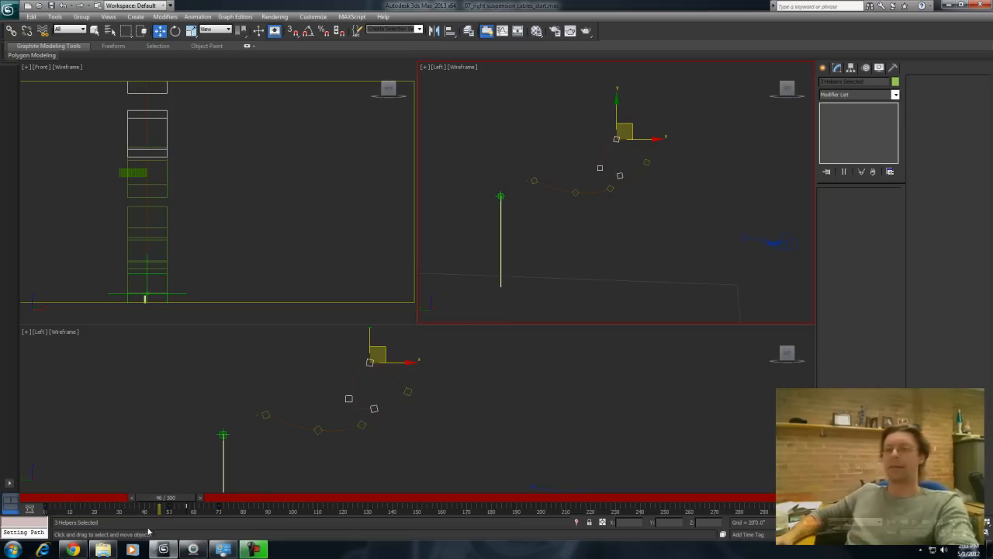
drag(166, 503, 238, 514)
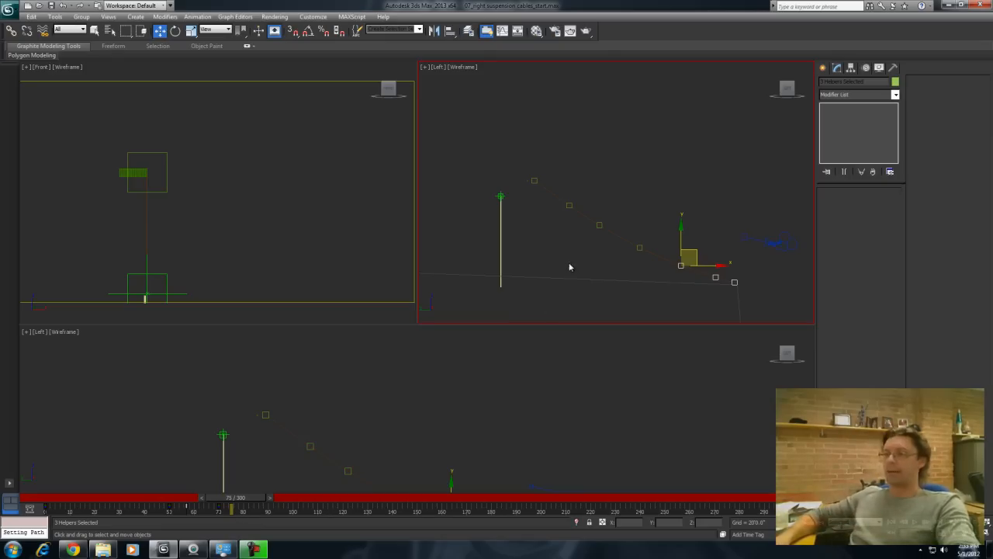
Step: Turn off Auto Key, select the suspension main cable and apply a Flex modifier to it
key(n)
click(628, 240)
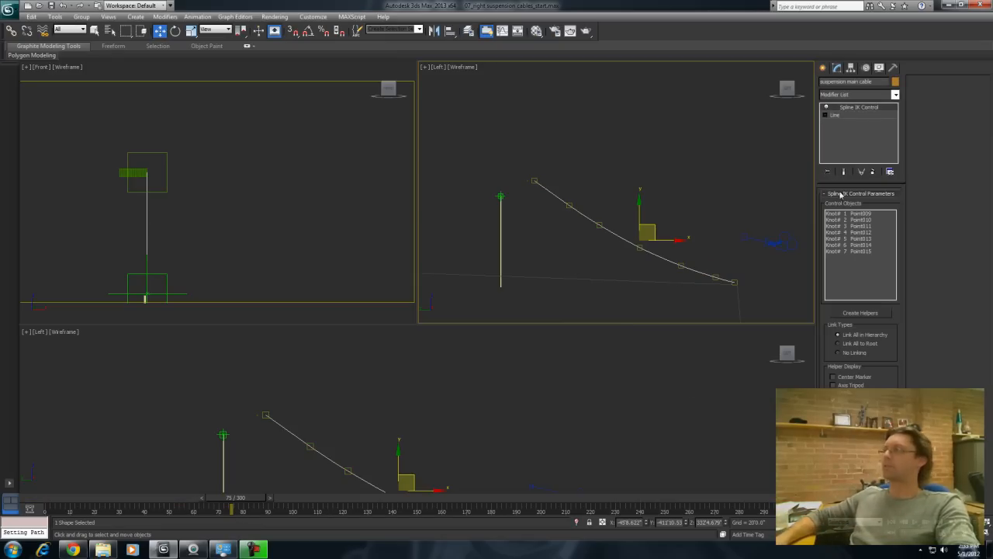
click(896, 94)
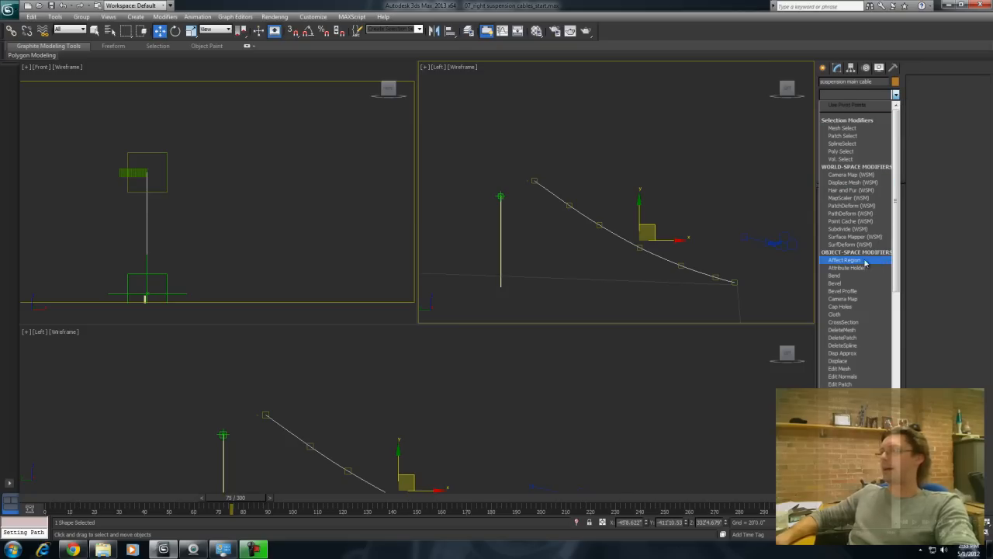
drag(898, 252, 892, 315)
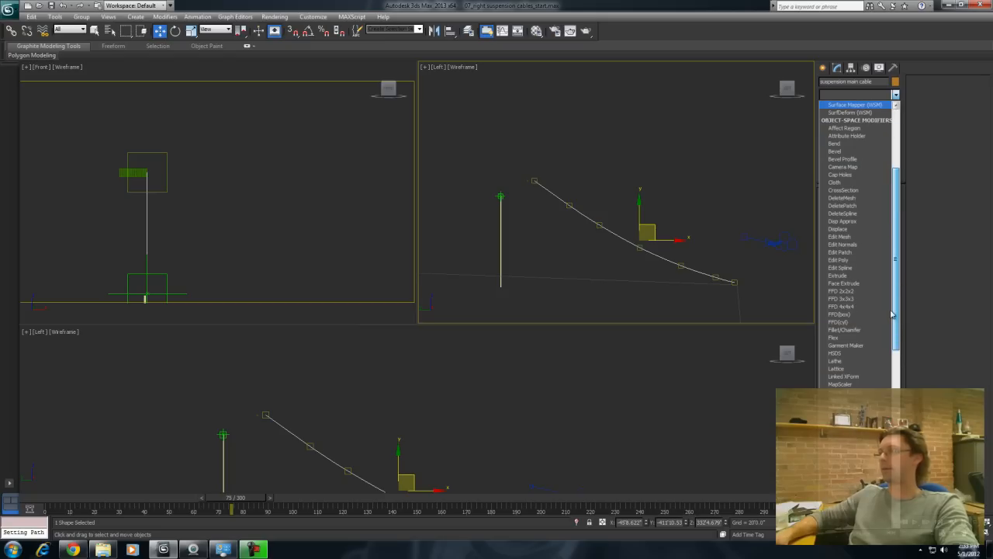
click(827, 338)
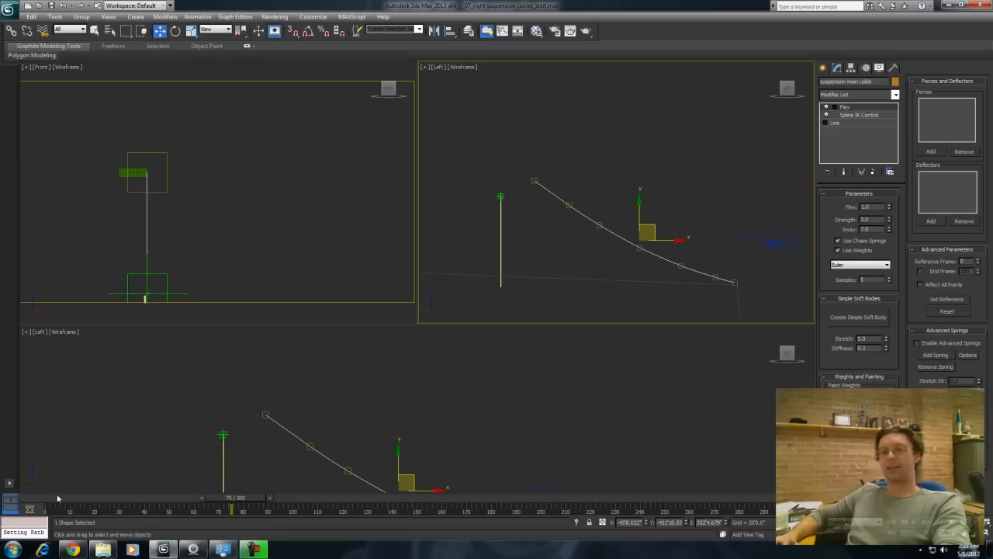
Step: Play the animation from frame 0 to examine the Flex effect on the cable, stop it and return to frame 0
drag(57, 498, 48, 505)
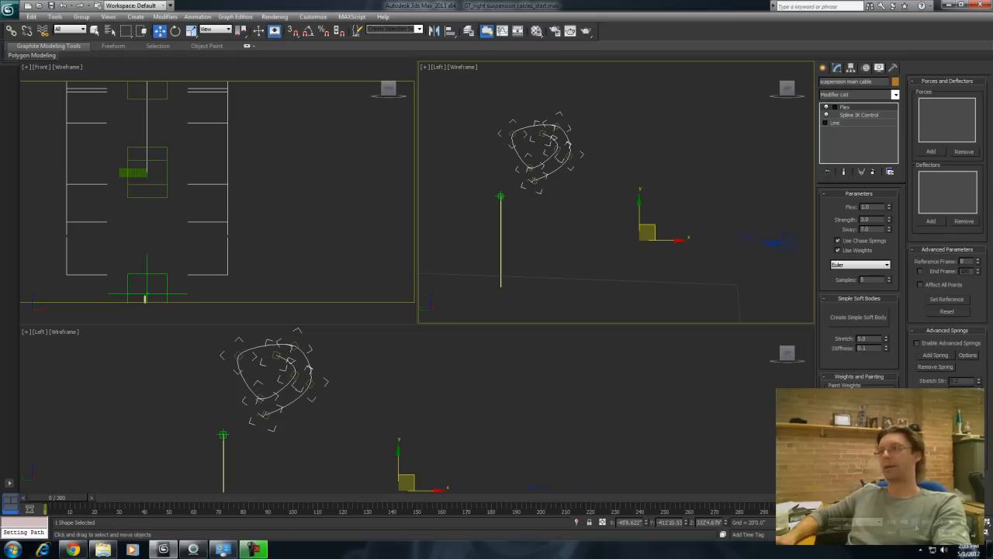
key(/)
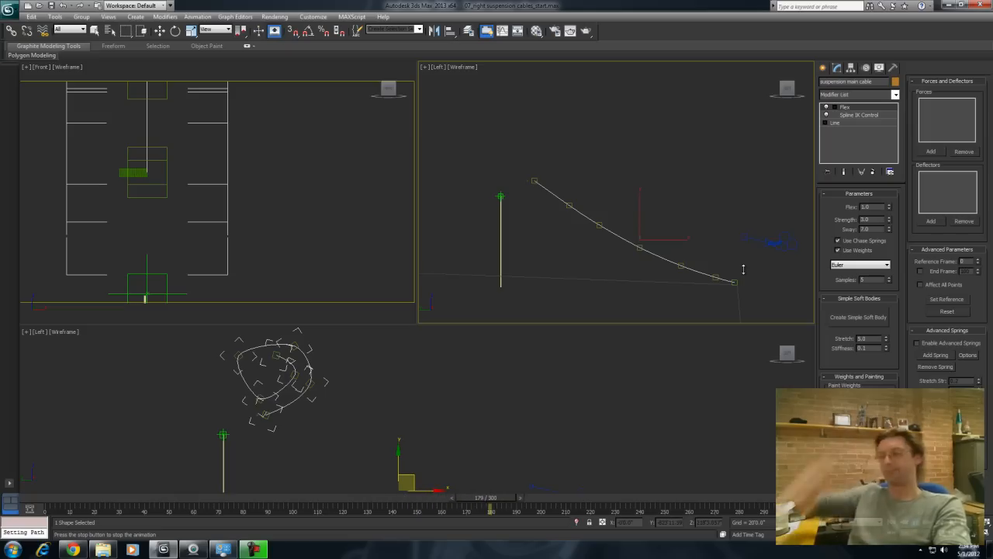
key(slash)
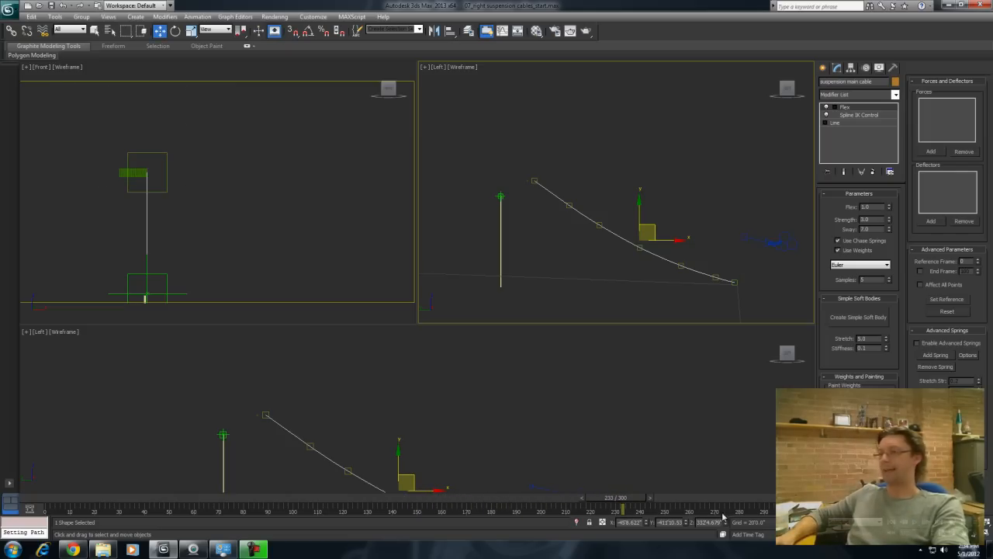
drag(629, 503, 46, 502)
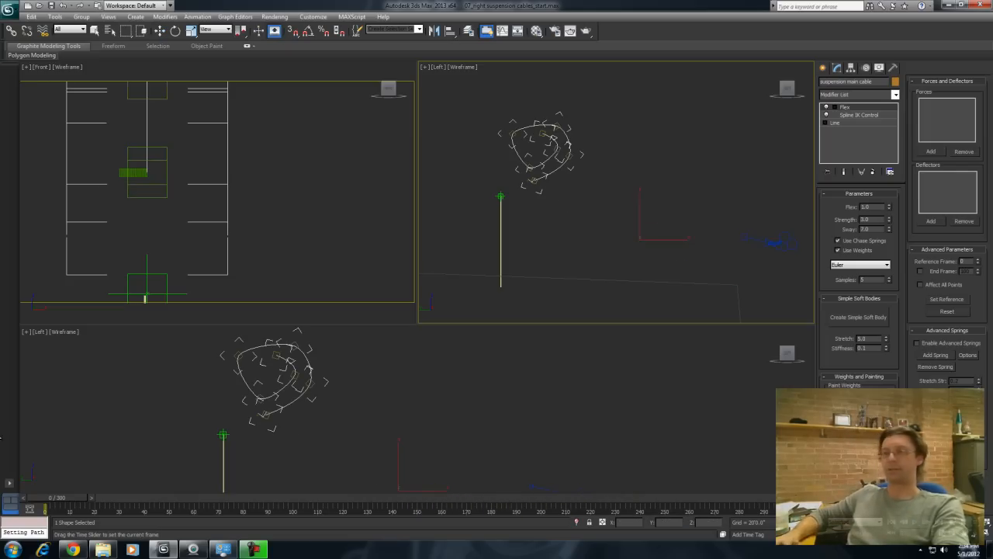
Step: Add a SplineSelect modifier between Spline IK Control and Flex, and select the cable's inner vertices without its two end vertices
click(868, 115)
click(896, 95)
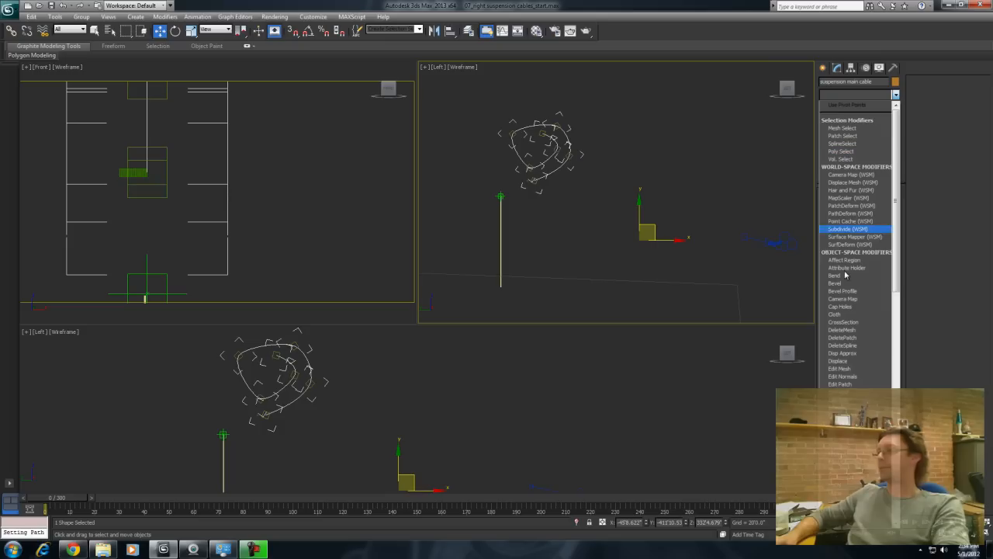
scroll(902, 277, down, 12)
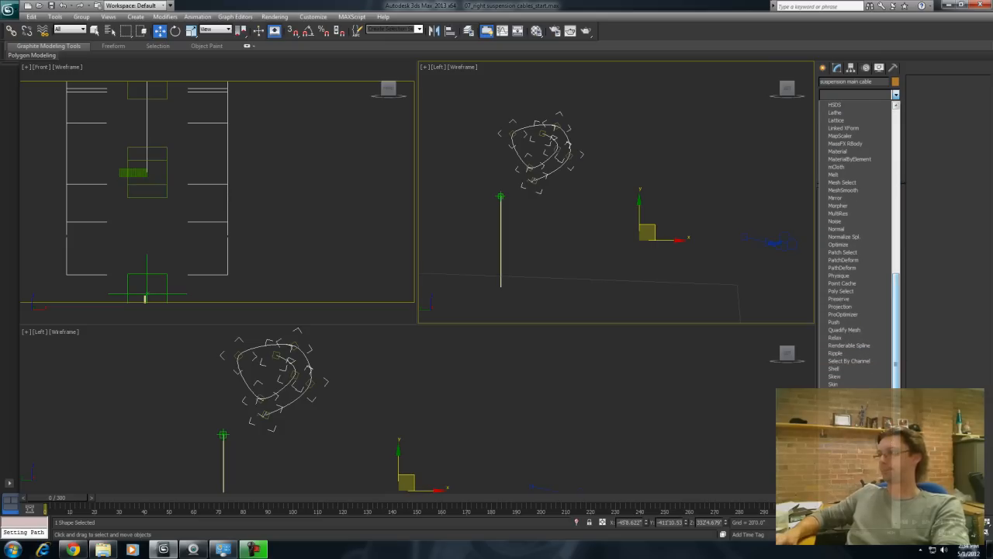
click(846, 447)
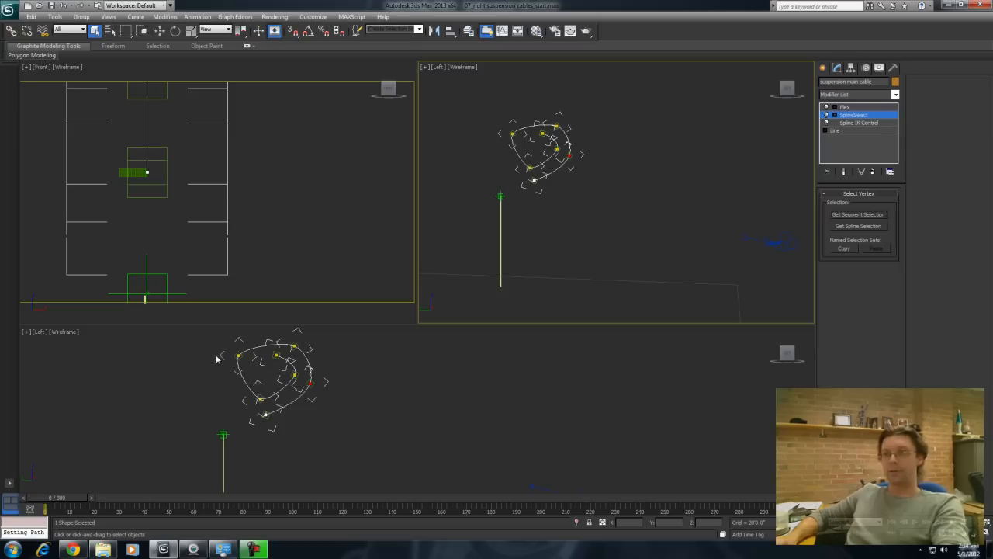
drag(225, 351, 244, 362)
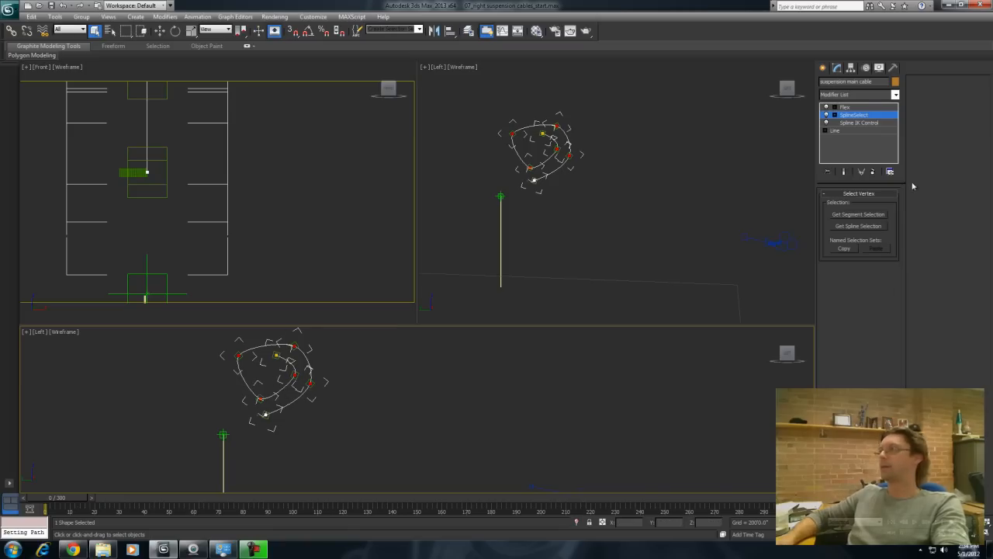
Step: Select the Flex modifier and play the animation in the upper Left view to examine its effect on the cable
click(852, 107)
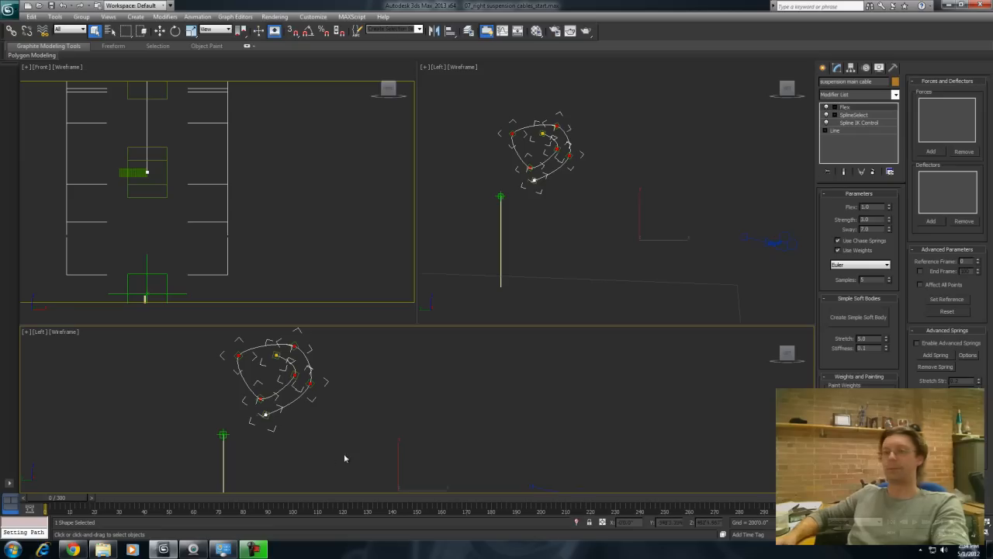
right_click(644, 247)
key(/)
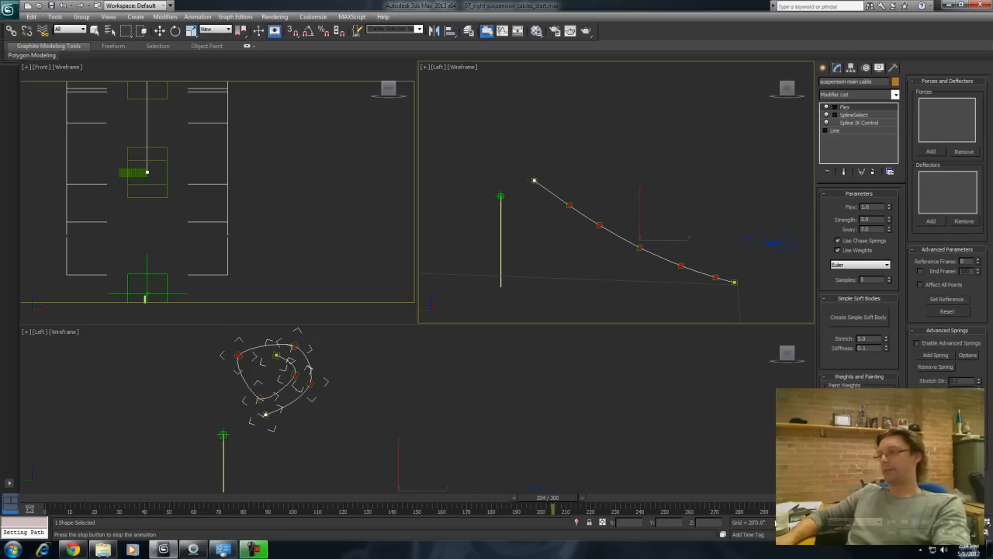
click(914, 522)
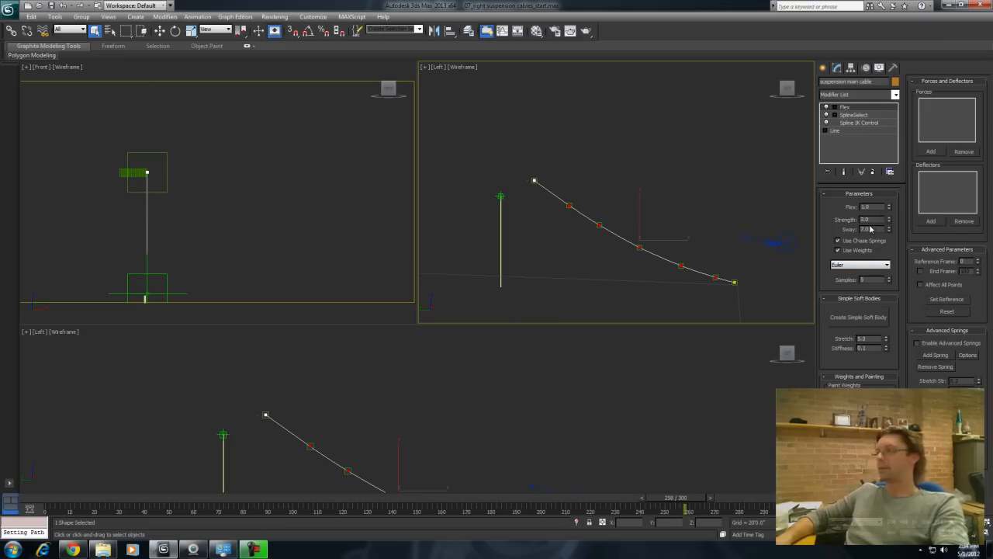
Step: Try 3 samples for the Flex modifier and replay the animation from the start
double_click(874, 279)
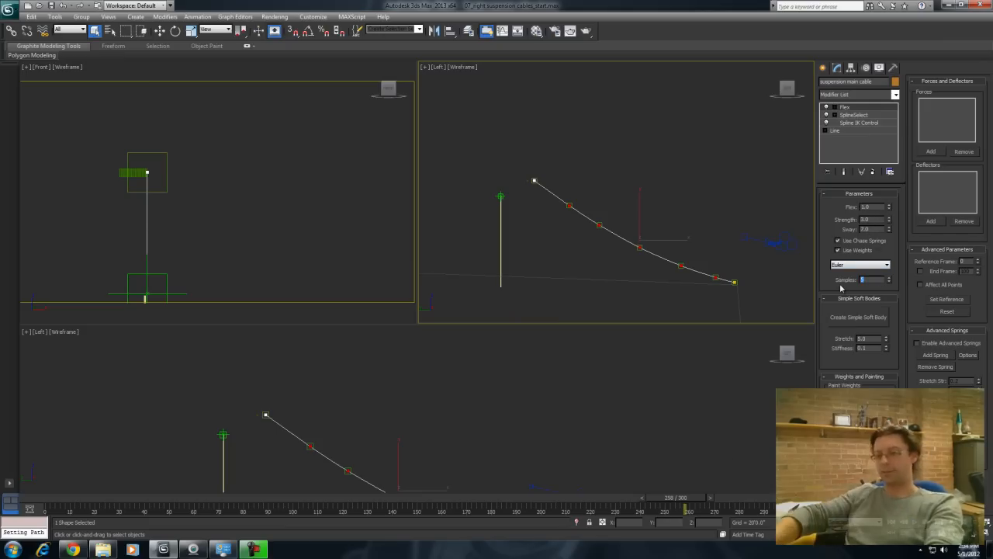
click(24, 502)
key(/)
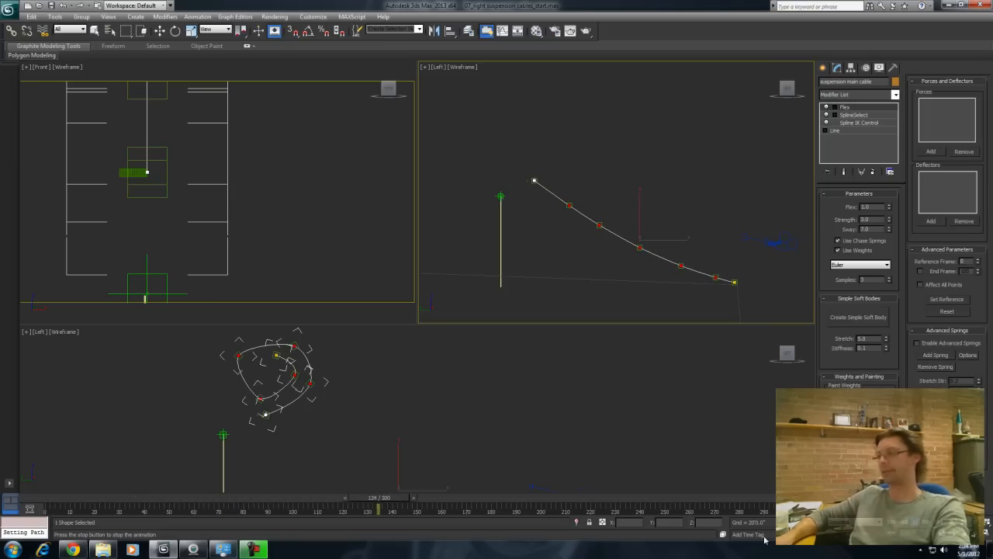
key(/)
Step: Set the Flex samples to 4, replay the animation from frame 0 and scrub back to frame 144
drag(873, 279, 840, 279)
text(5)
key(Return)
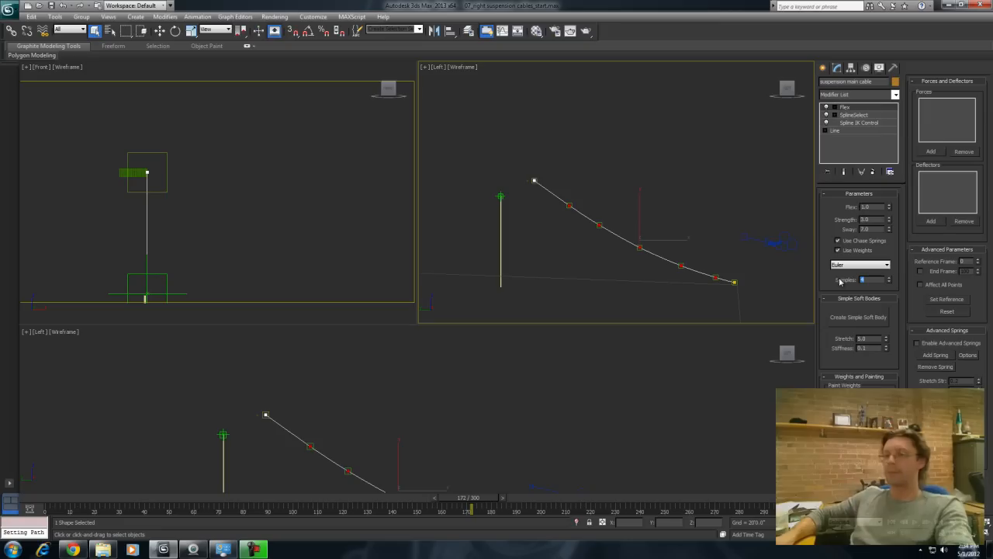
click(41, 496)
key(/)
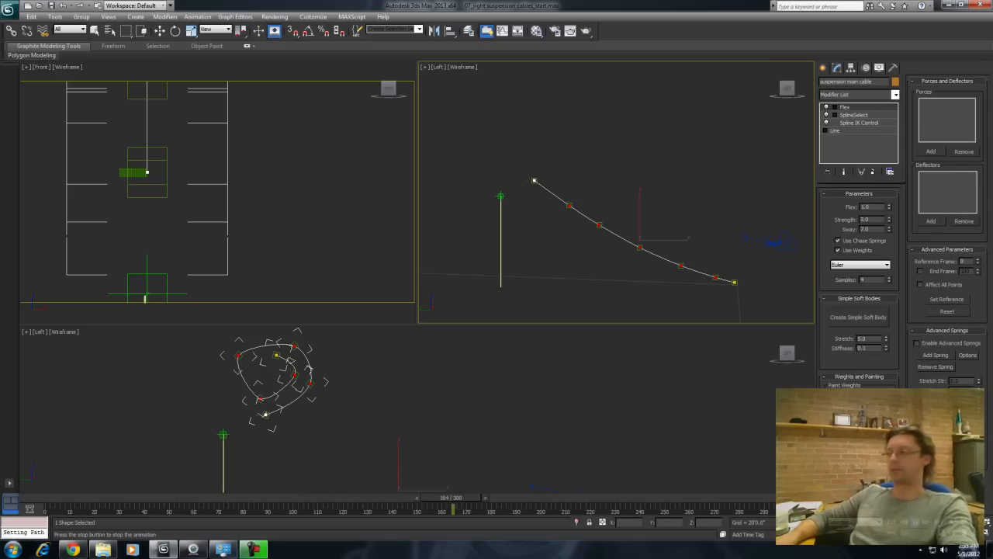
key(/)
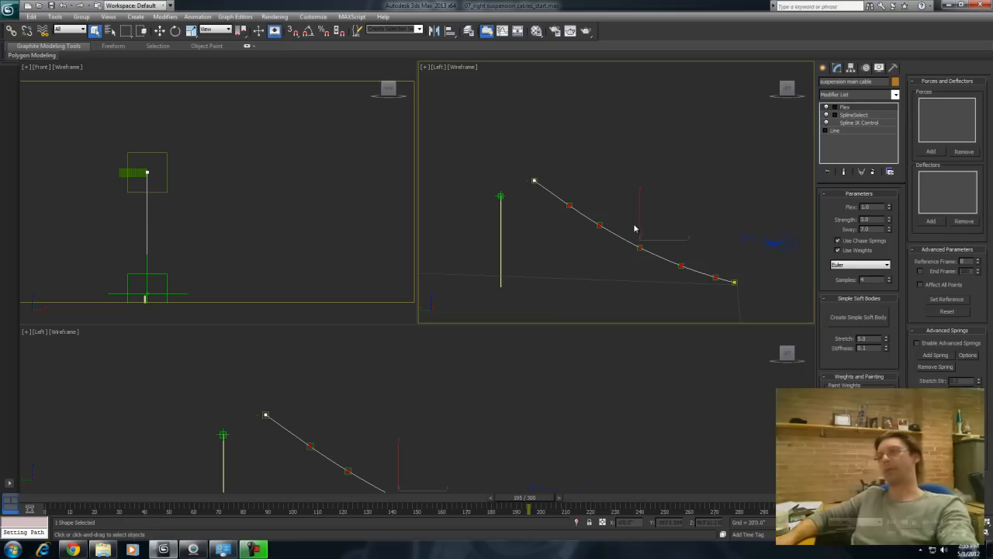
drag(540, 497, 407, 558)
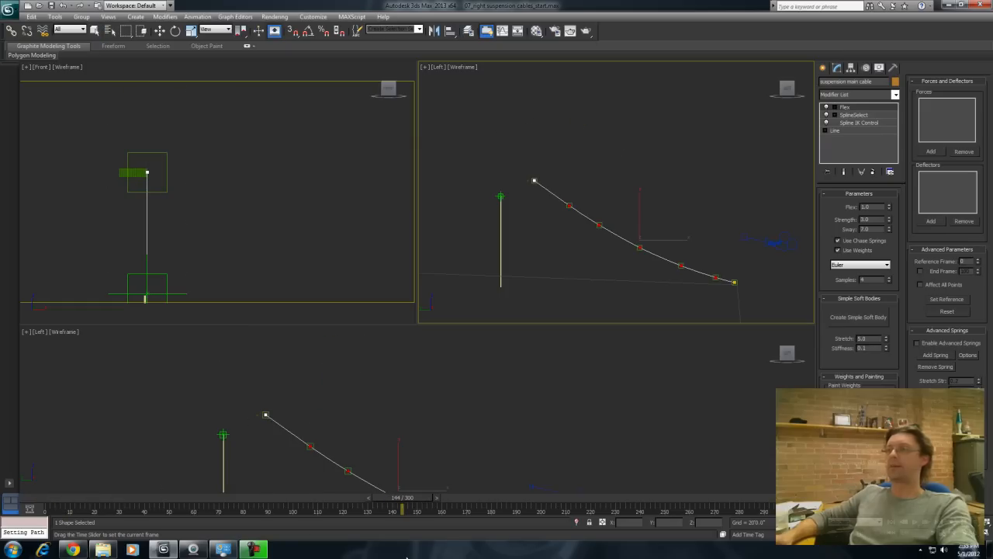
Step: Select the seven cable helpers and shift all their keys 20 frames later, so that the first keys fall at frame 20
middle_drag(598, 231, 541, 226)
scroll(588, 218, up, 4)
middle_drag(521, 263, 667, 185)
scroll(631, 211, down, 3)
middle_drag(601, 208, 595, 267)
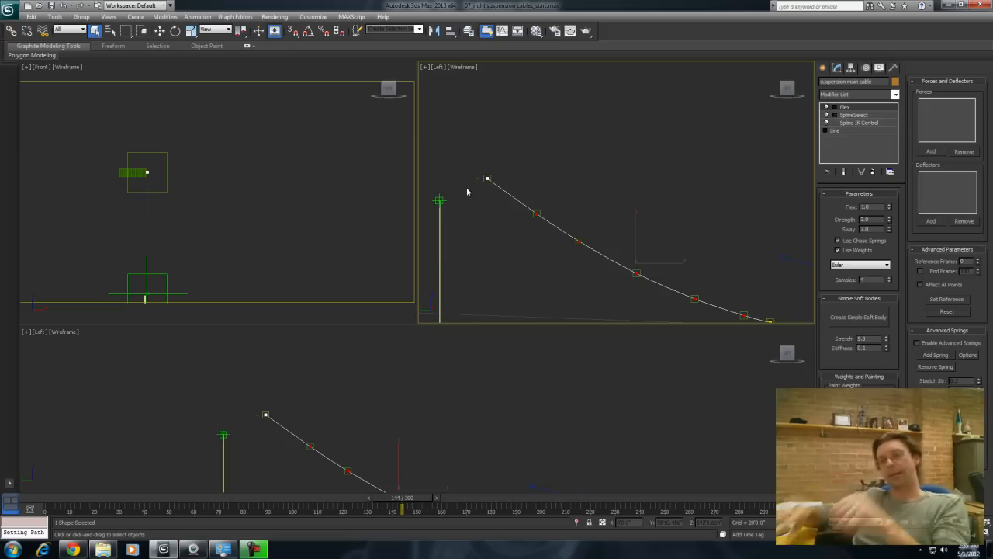
double_click(489, 177)
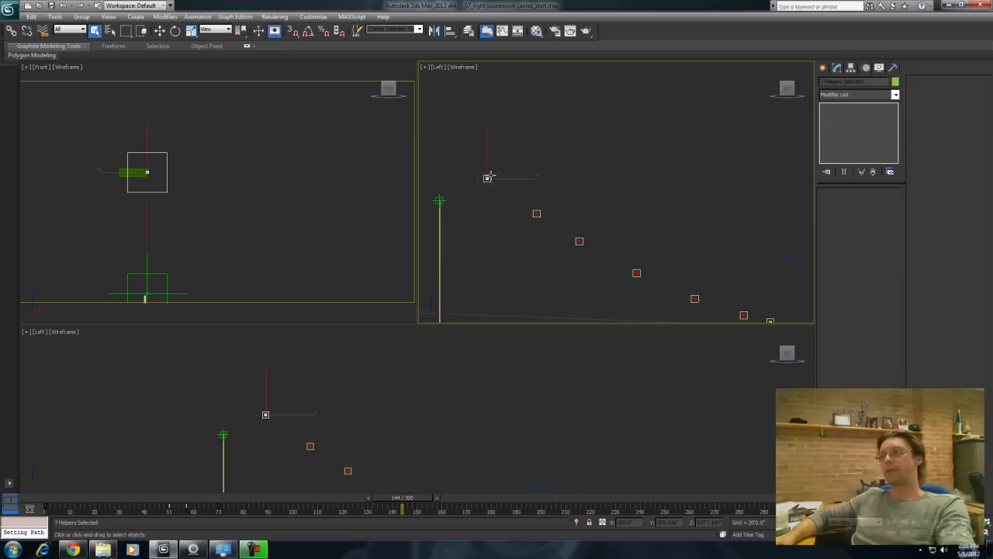
middle_drag(518, 246, 527, 202)
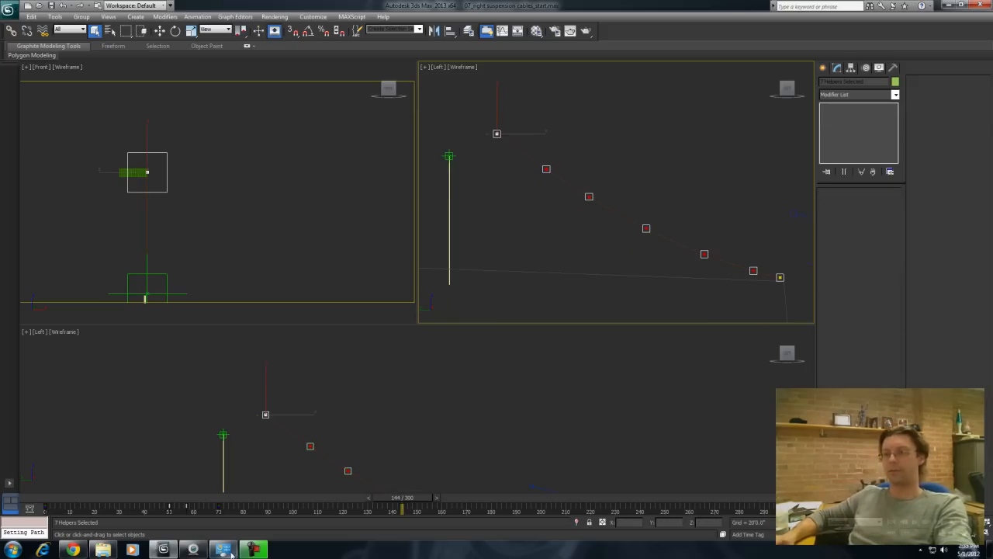
drag(417, 505, 63, 509)
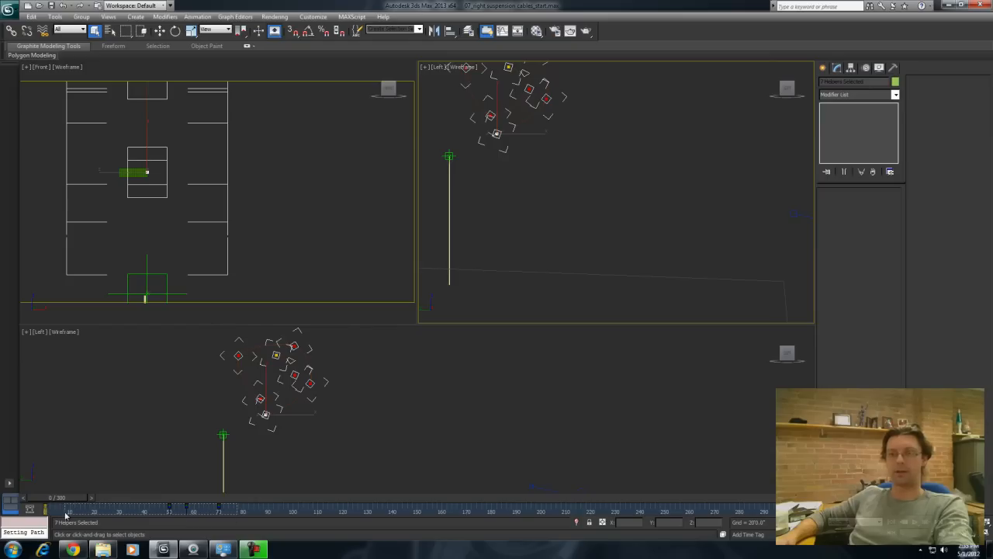
drag(45, 509, 174, 540)
key(Home)
key(q)
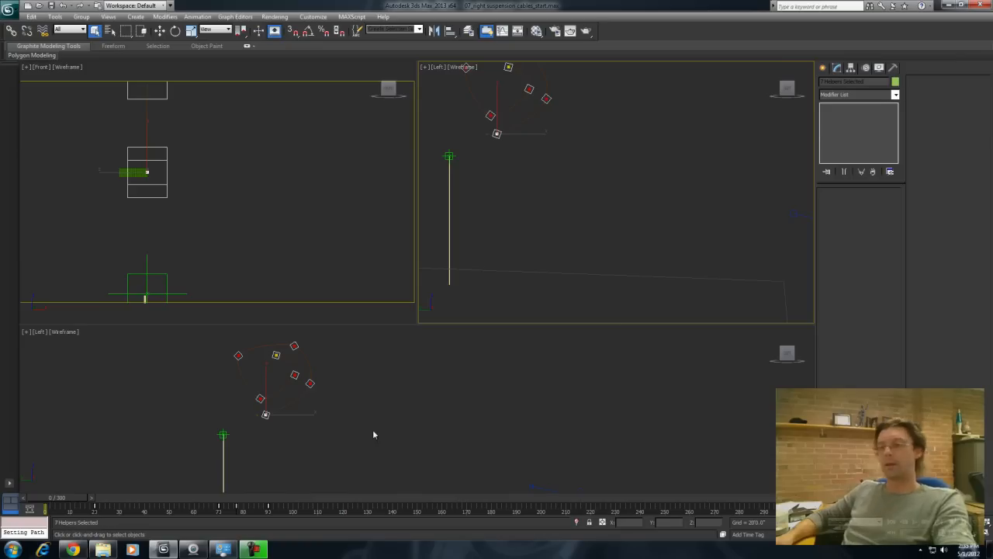
Step: Apply a PathDeform (WSM) modifier to the segmented cylinder, pick the suspension main cable as its path and move the cylinder to the path
click(568, 202)
click(486, 133)
middle_drag(193, 186, 272, 230)
scroll(252, 237, up, 7)
scroll(202, 233, down, 4)
middle_drag(202, 233, 138, 152)
scroll(138, 152, down, 3)
middle_drag(469, 209, 549, 264)
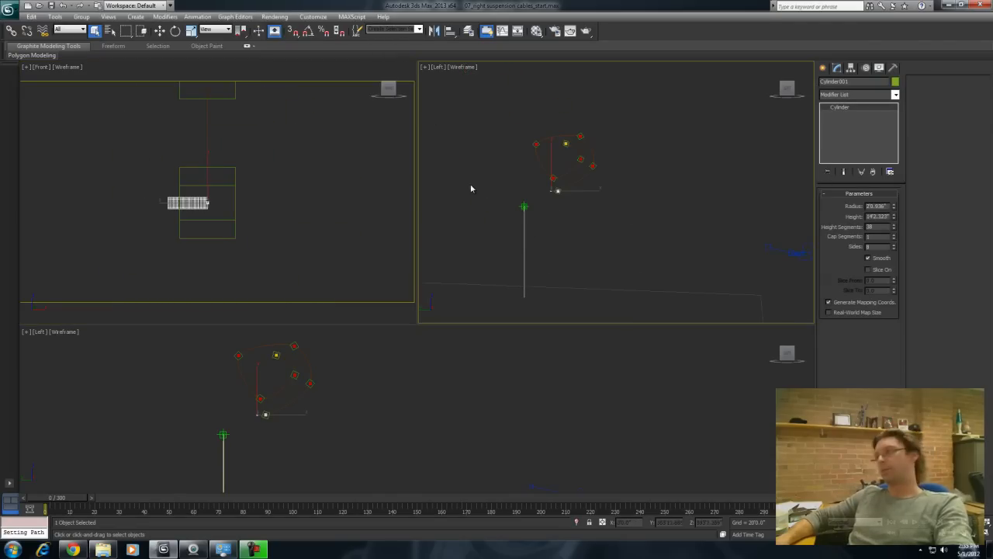
click(896, 95)
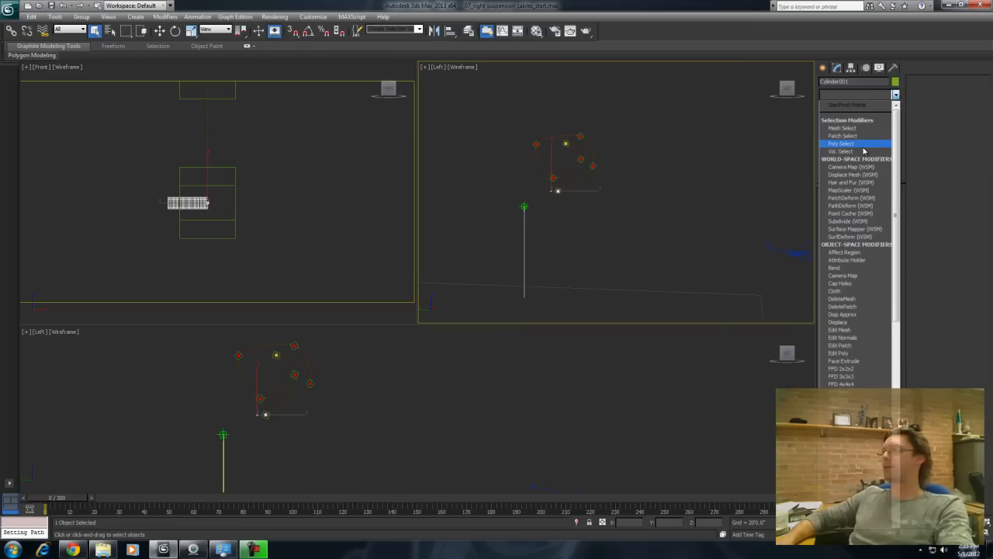
click(851, 206)
click(859, 220)
click(578, 180)
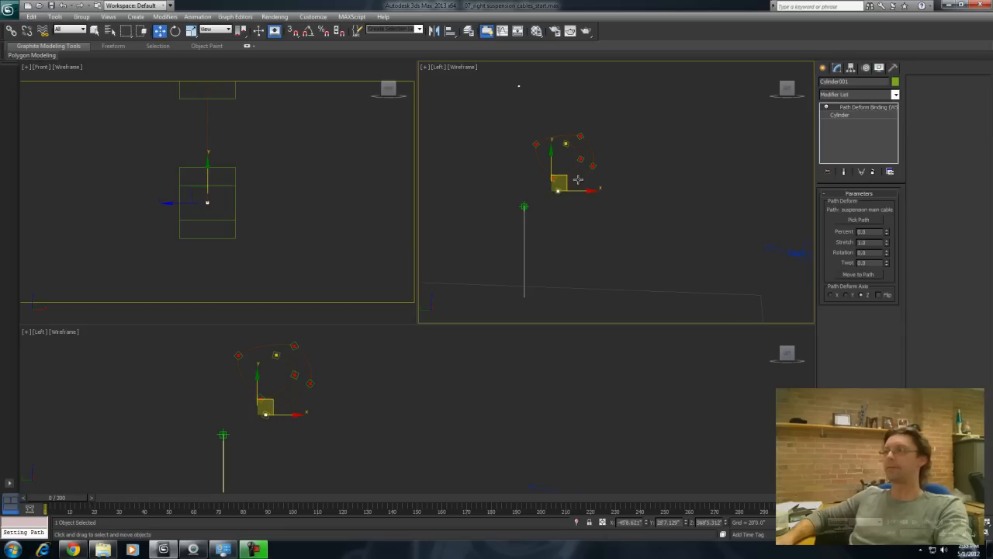
click(859, 275)
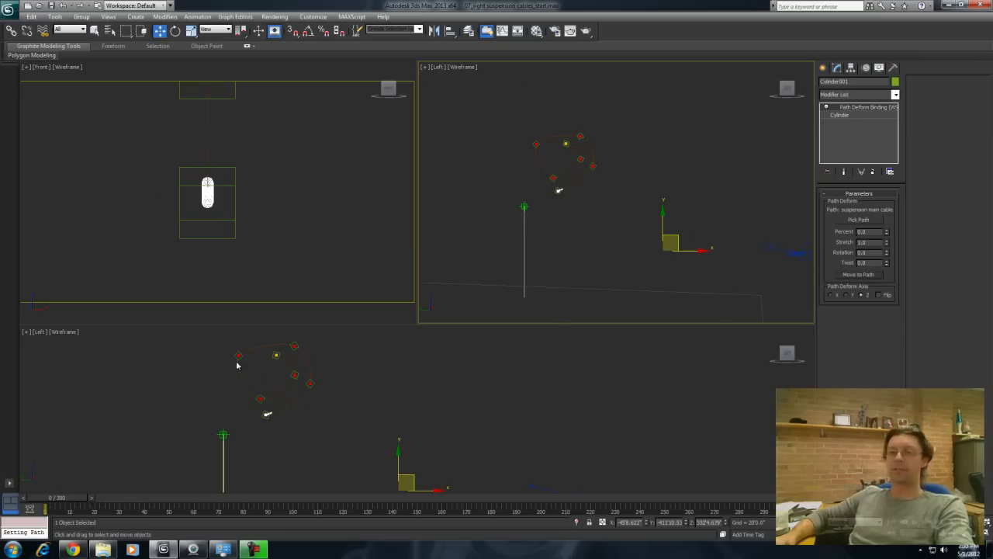
Step: At frame 20, turn on Auto Key and key the cylinder's path stretch at about 43.3
drag(66, 504, 121, 507)
key(w)
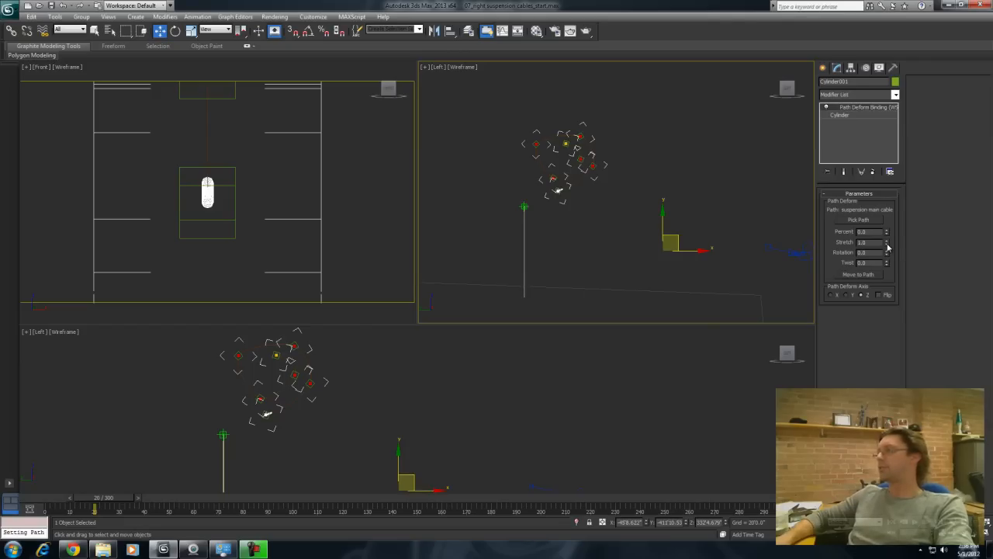
drag(887, 243, 529, 545)
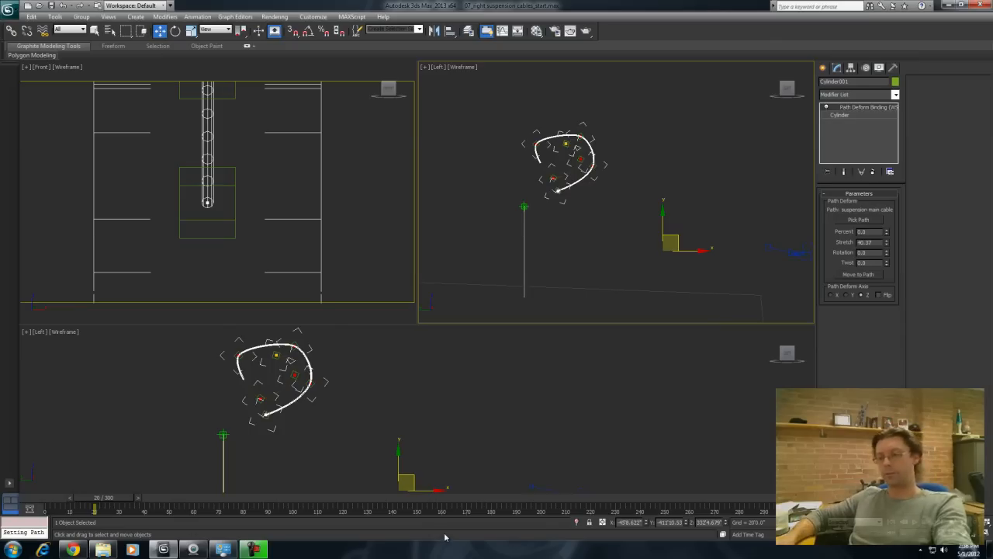
key(ctrl+z)
key(n)
drag(888, 245, 801, 41)
Step: Move the stretch key to frame 60, raise the stretch there to about 66.4 and scrub to frame 142 to check the cable
drag(107, 508, 215, 518)
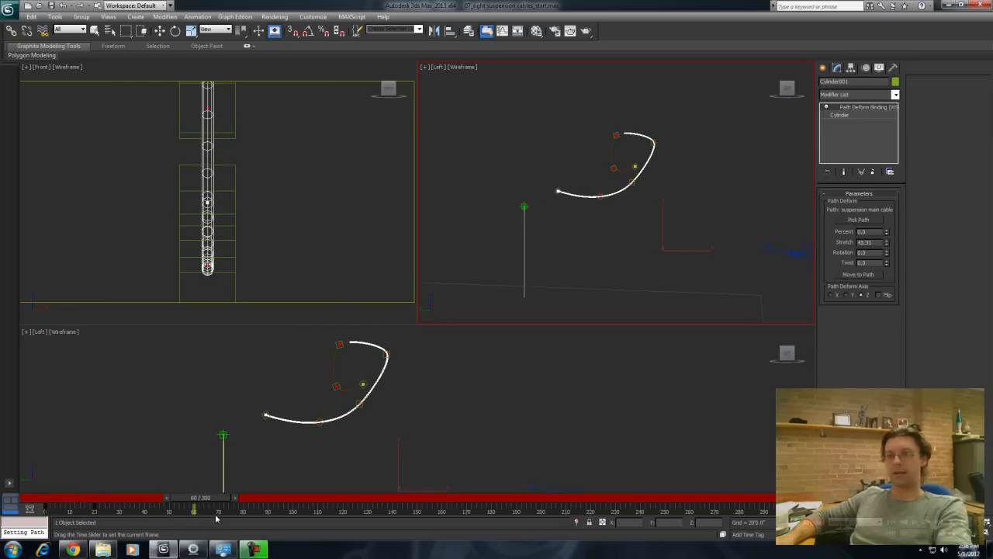
key(w)
drag(95, 506, 194, 516)
drag(886, 242, 893, 219)
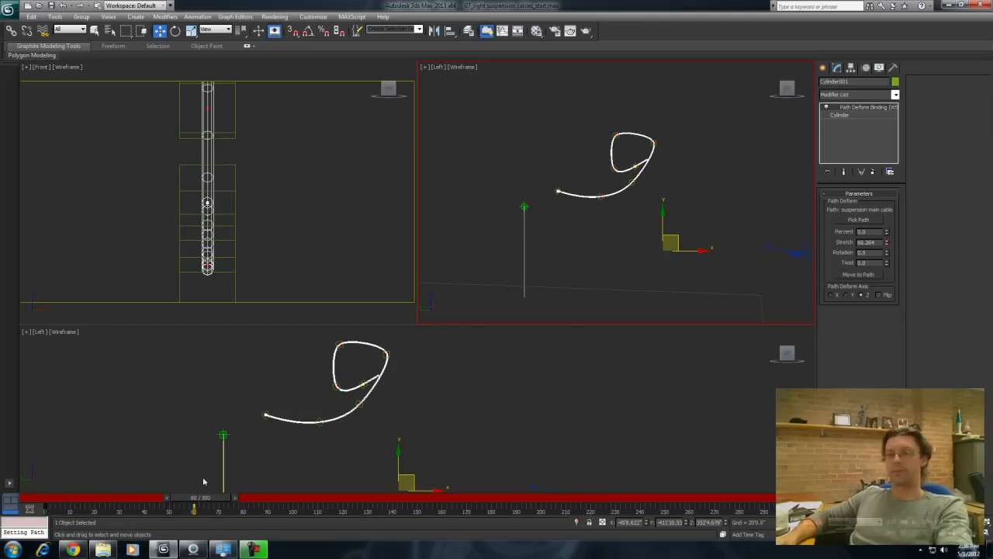
mouse_move(209, 501)
mouse_down()
mouse_move(74, 501)
mouse_move(214, 501)
mouse_up()
drag(224, 535, 407, 552)
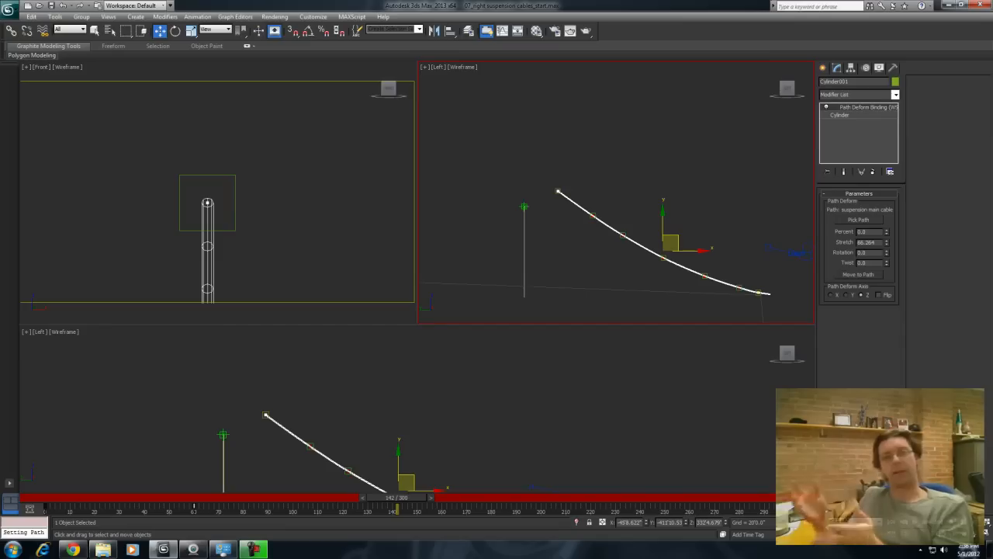
Step: Maximize the Left view around the vertical line beside the cable, select that line and show its vertices
middle_drag(359, 417, 402, 318)
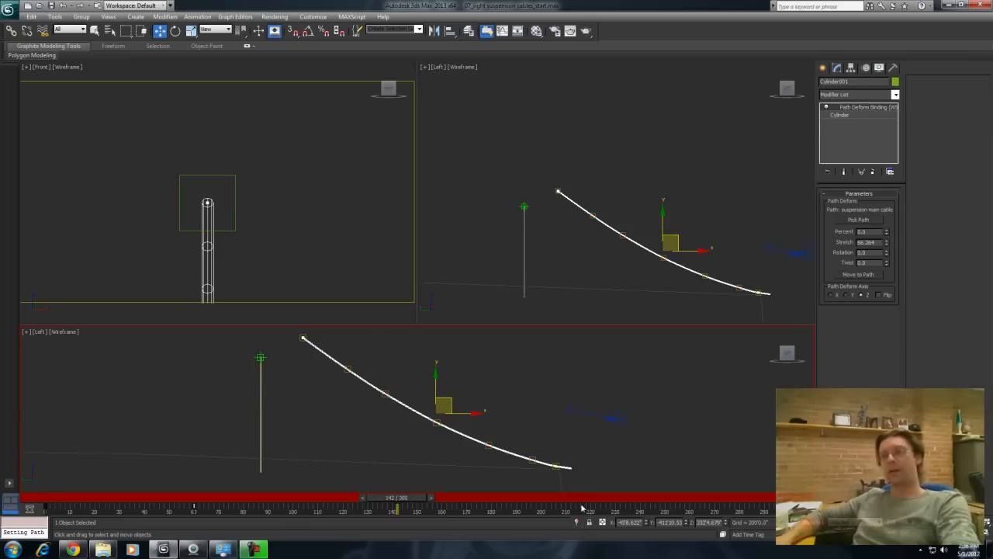
middle_drag(296, 396, 329, 407)
middle_drag(673, 231, 729, 183)
scroll(677, 222, up, 5)
scroll(676, 222, down, 3)
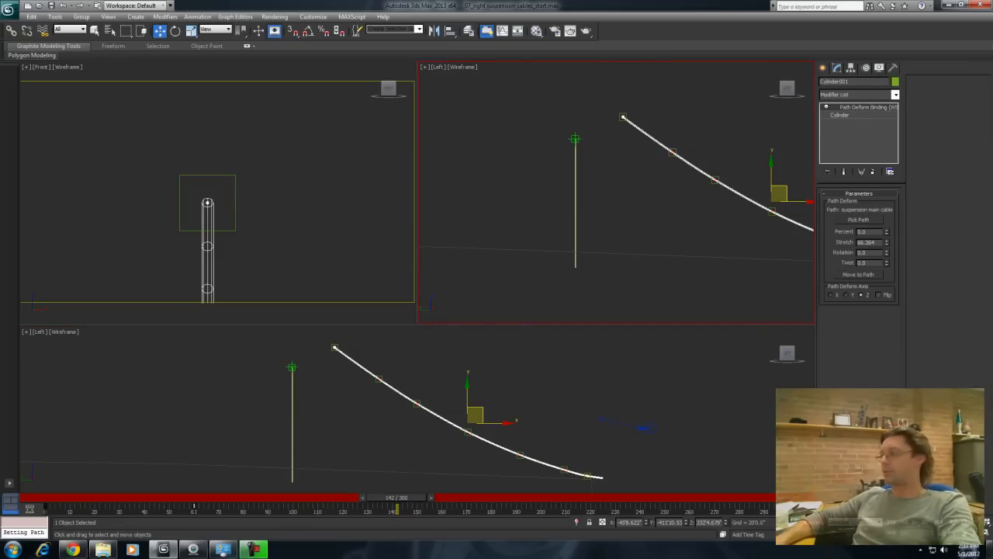
key(alt+w)
middle_drag(491, 289, 539, 266)
scroll(501, 294, up, 3)
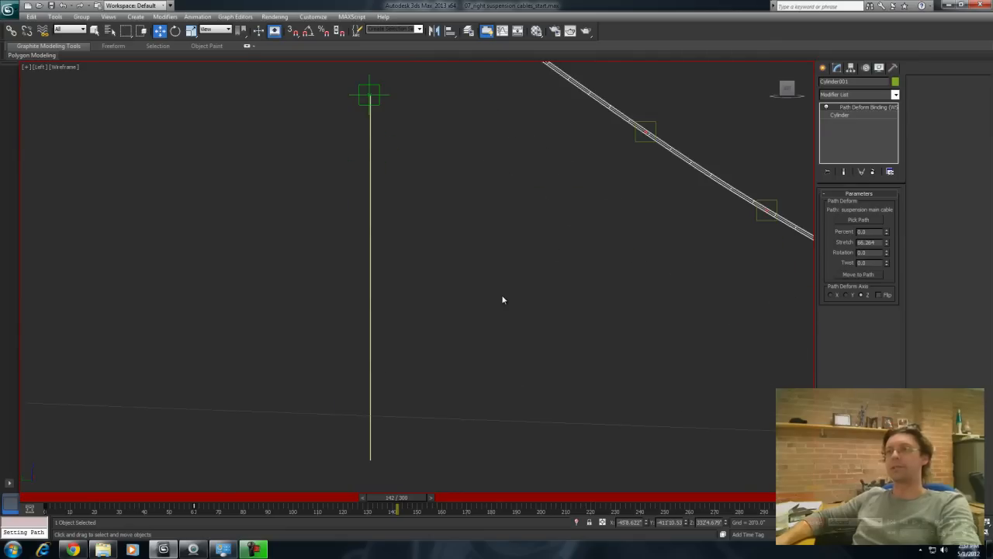
click(371, 315)
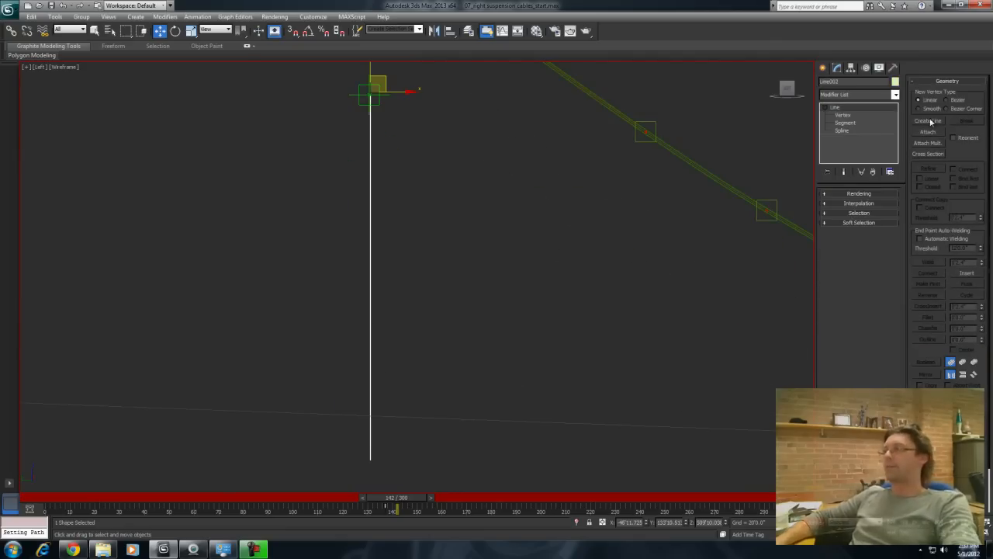
click(845, 115)
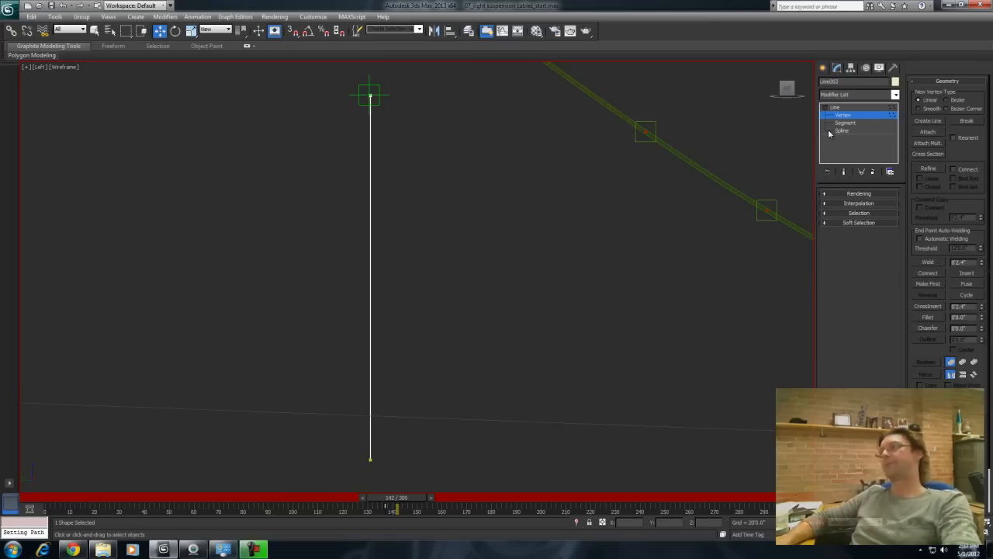
Step: Apply a Normalize Spline modifier to the vertical line
click(895, 94)
scroll(893, 293, down, 10)
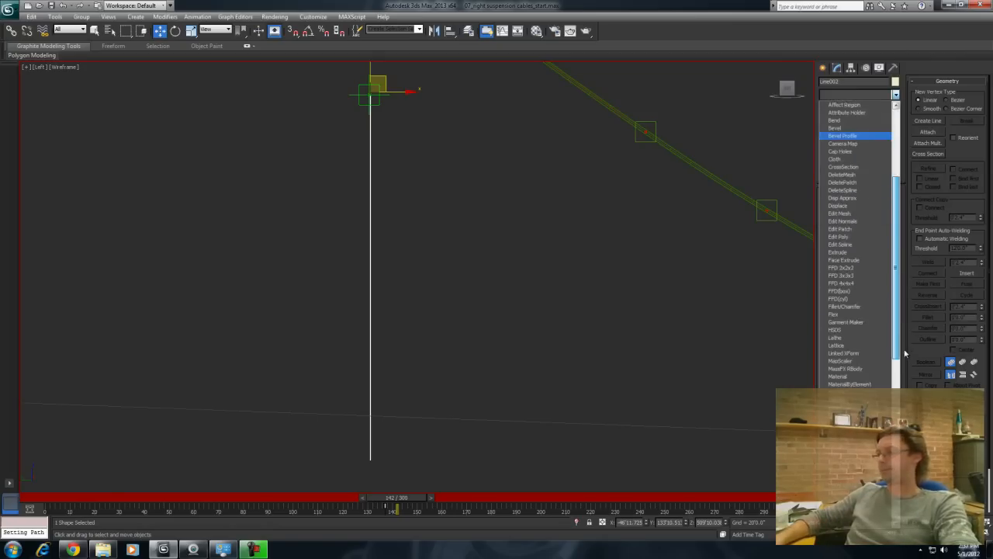
scroll(858, 244, down, 4)
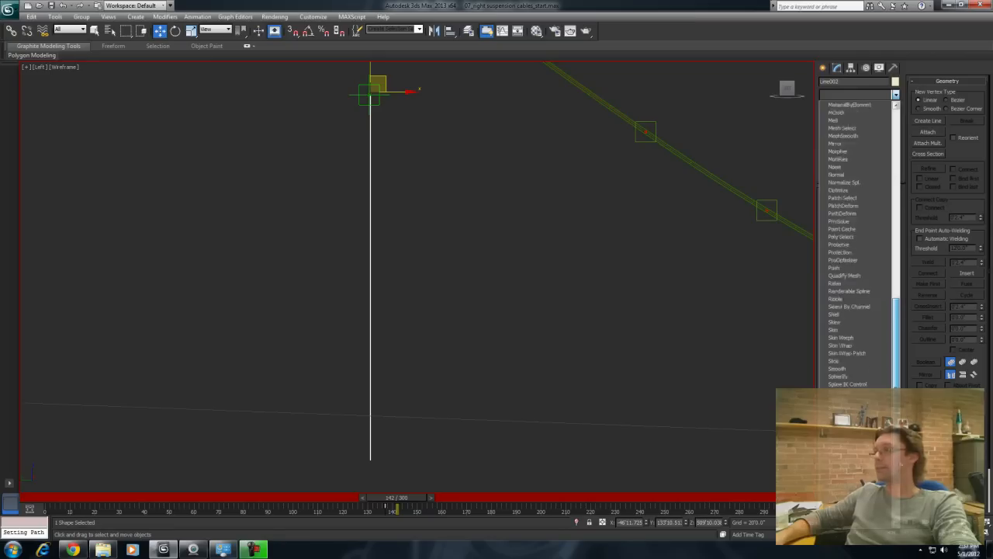
scroll(859, 218, up, 2)
click(859, 218)
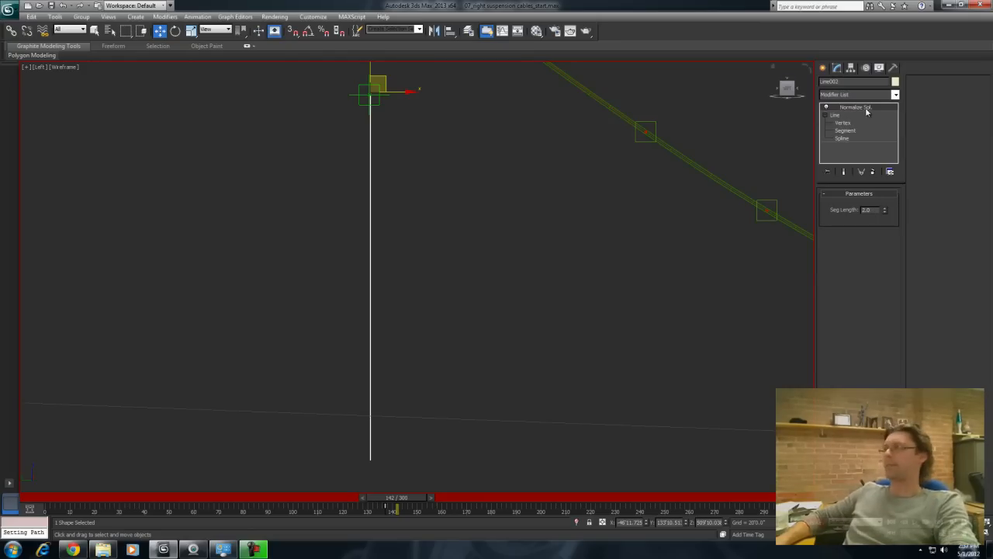
Step: Add a temporary Edit Spline modifier above Normalize Spline to examine the line's vertices, and remove it again
click(896, 95)
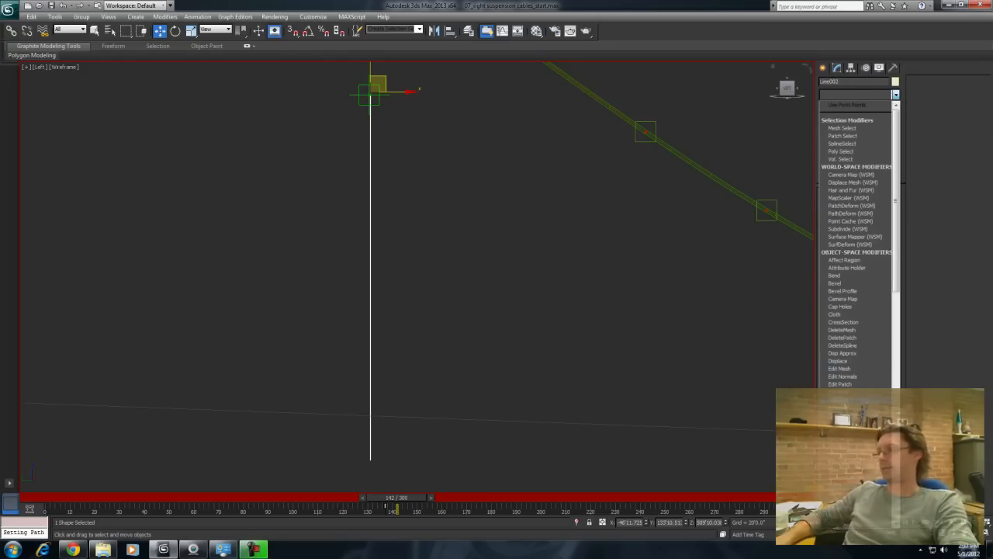
click(845, 400)
click(848, 207)
middle_drag(435, 317, 452, 298)
scroll(452, 298, up, 4)
alt+middle_drag(317, 248, 400, 226)
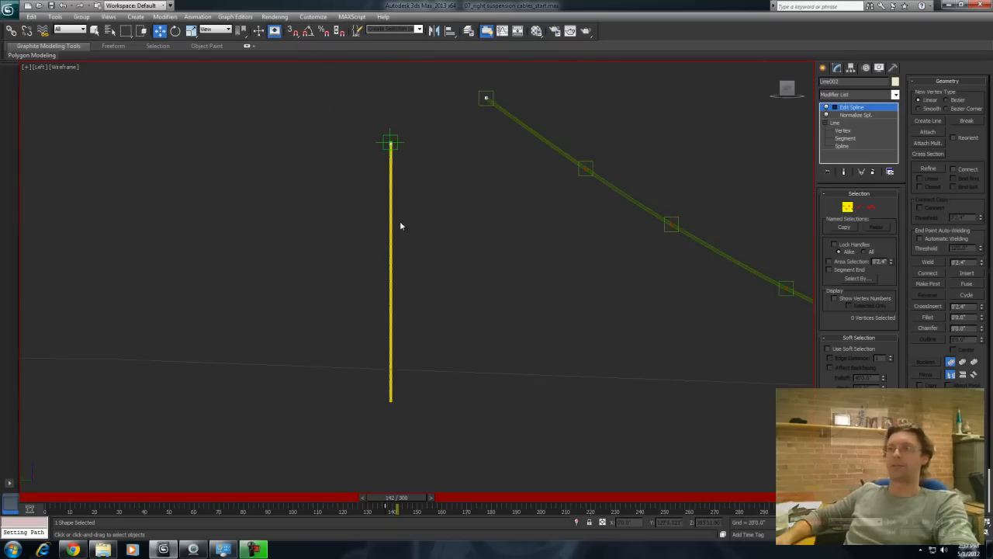
click(848, 207)
click(872, 172)
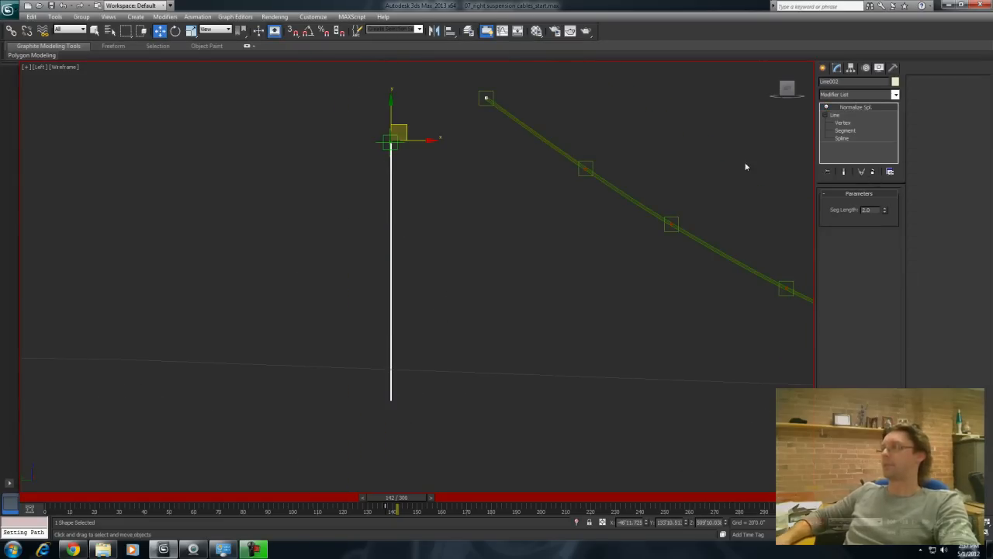
Step: Apply a Bend modifier to the vertical line, using the Y bend axis and an angle of about 132
click(897, 96)
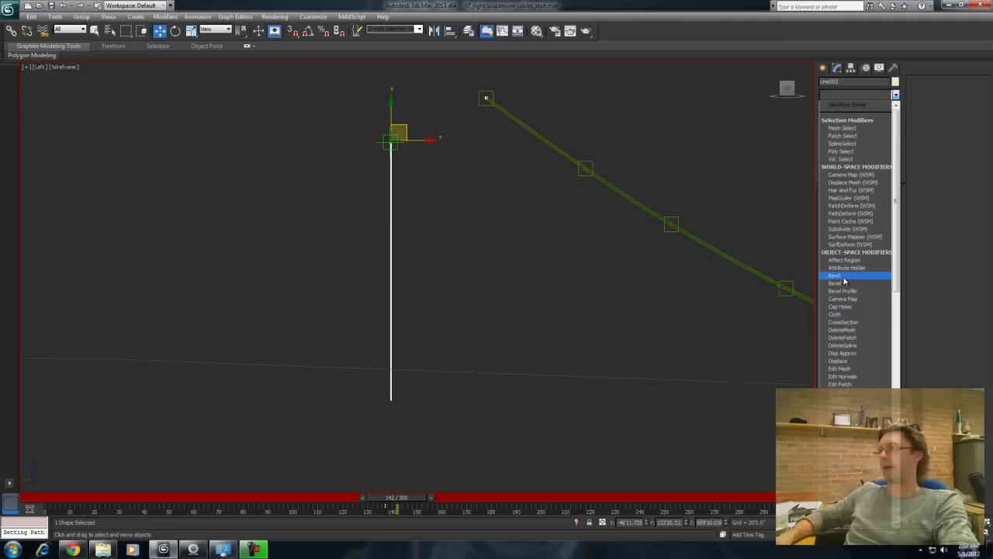
click(843, 278)
drag(892, 170, 892, 162)
right_click(892, 162)
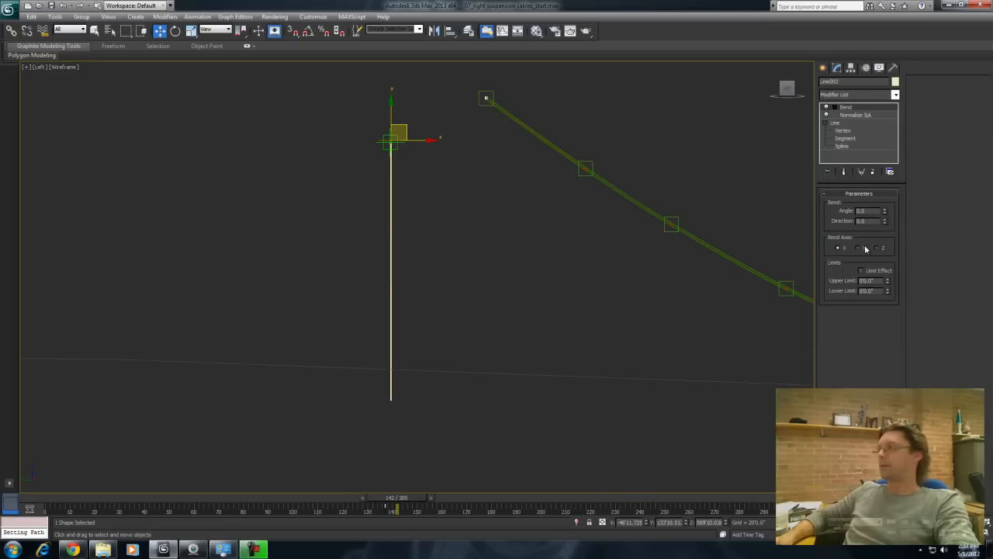
drag(885, 211, 895, 82)
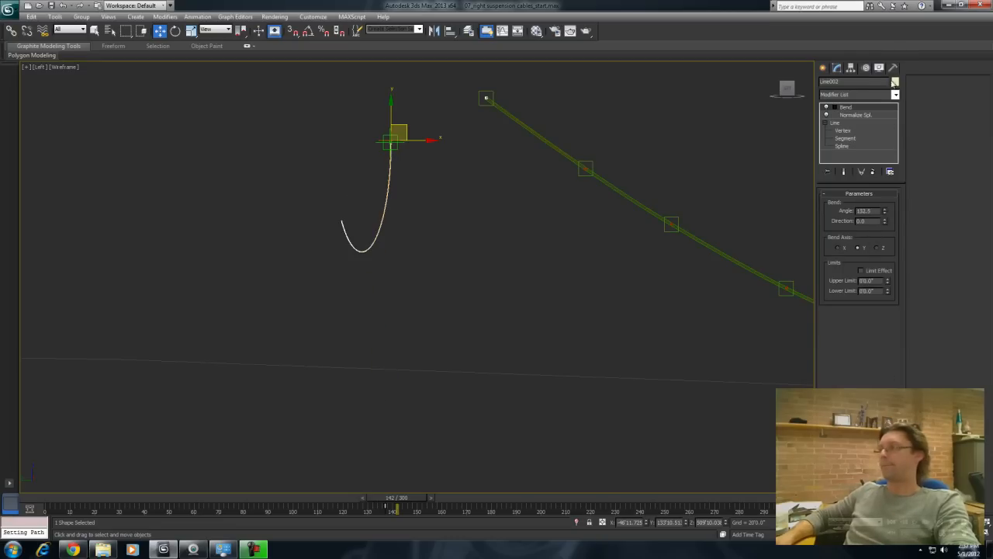
Step: Set the bend direction to 90 and raise the bend angle to about 2385.5 to coil the line tightly
double_click(870, 222)
text(90)
key(Return)
drag(885, 211, 432, 499)
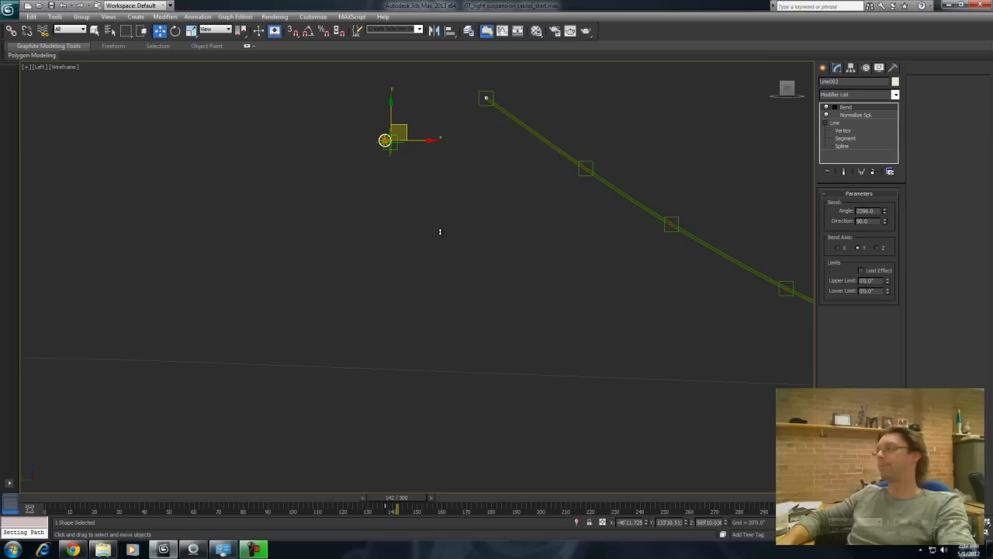
Step: Enable Limit Effect on the Bend and lower its lower limit to about -366 feet so the whole line coils
click(862, 271)
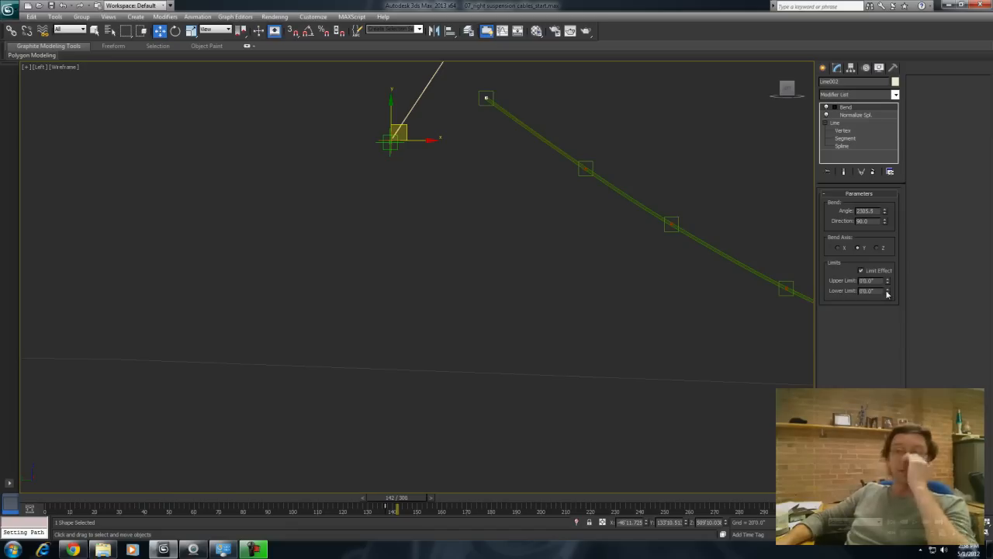
drag(886, 293, 886, 528)
drag(1, 308, 37, 173)
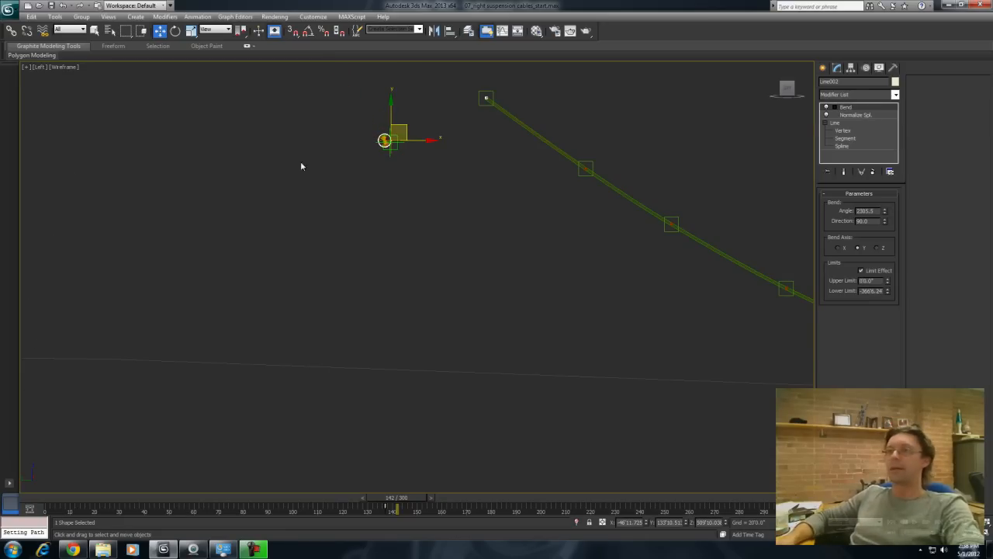
Step: Rotate the Bend gizmo slightly in the Left view so the coiled line spreads into a spiral
middle_drag(405, 194, 489, 315)
scroll(490, 315, up, 4)
middle_drag(596, 315, 464, 354)
scroll(464, 354, up, 3)
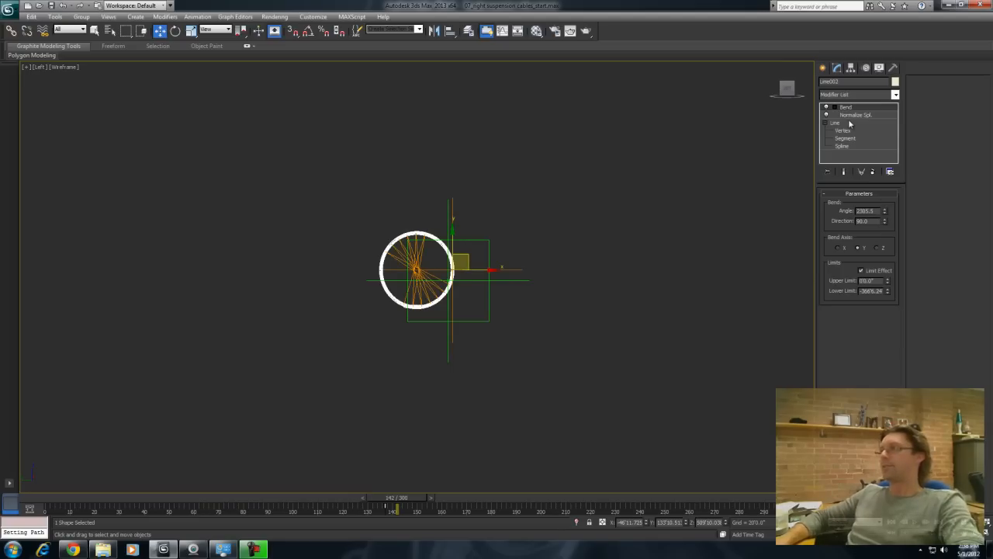
click(831, 107)
click(852, 123)
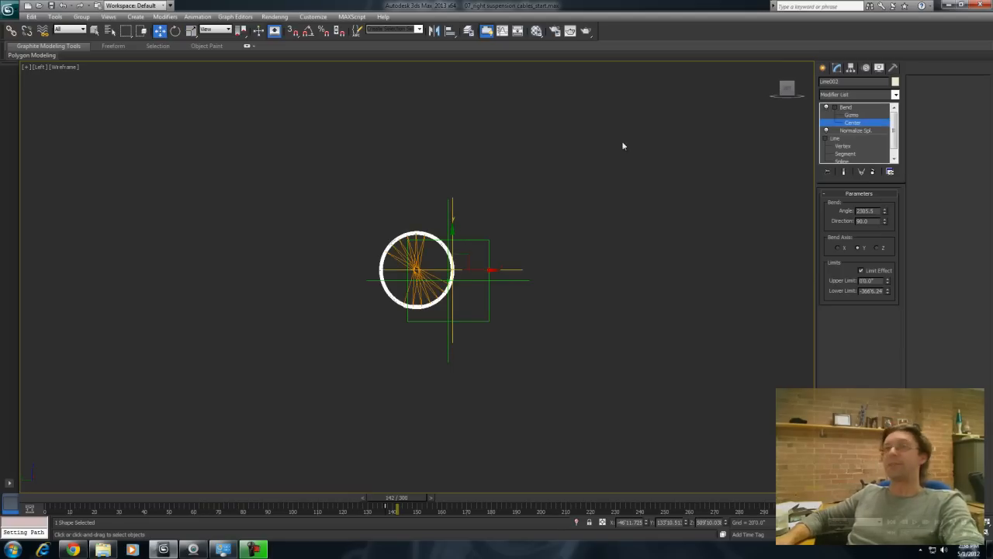
click(853, 114)
click(176, 30)
drag(476, 251, 482, 249)
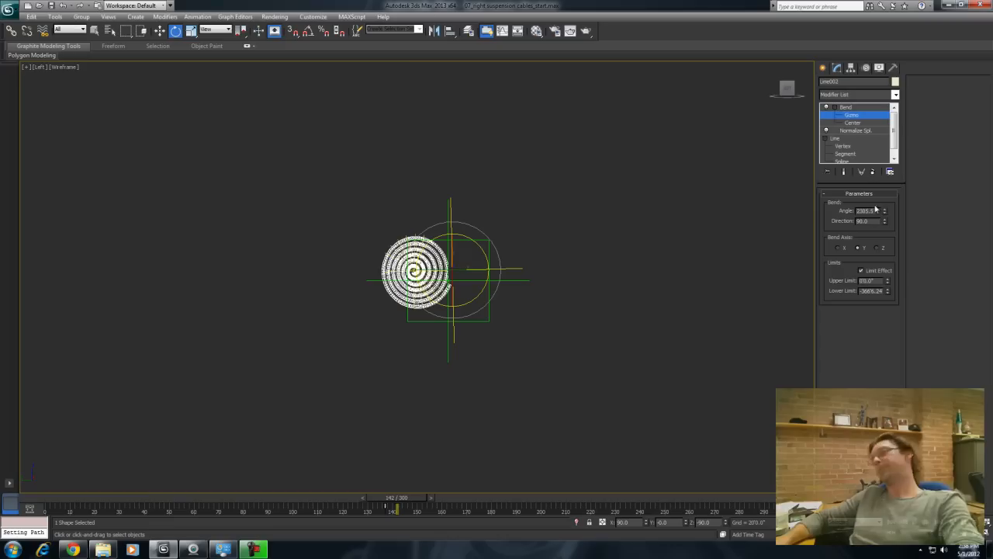
click(852, 108)
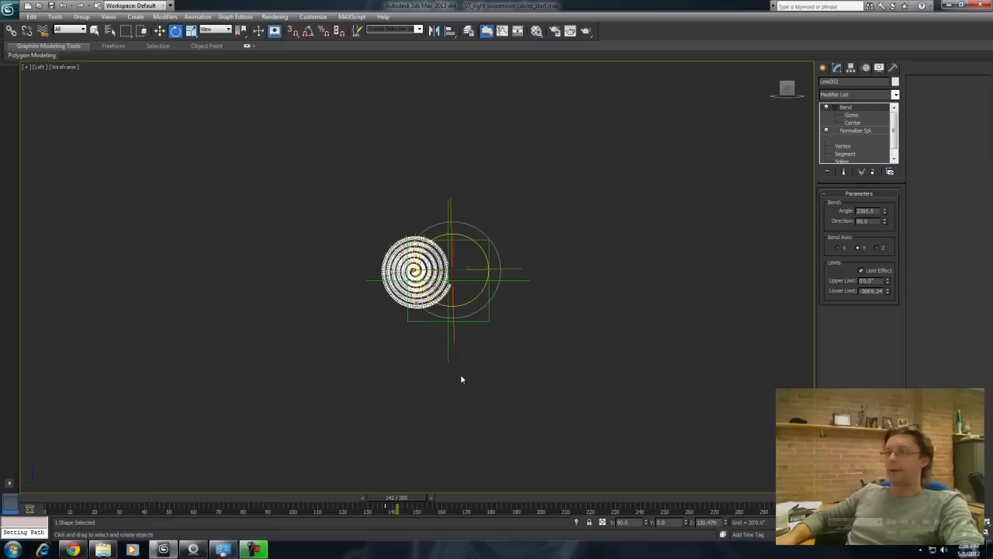
Step: Animate the Bend center with Auto Key, moving it straight down past the line's lower end at frame 60, and check the uncoiling at frame 86
middle_drag(460, 374, 376, 324)
scroll(376, 323, down, 2)
click(853, 123)
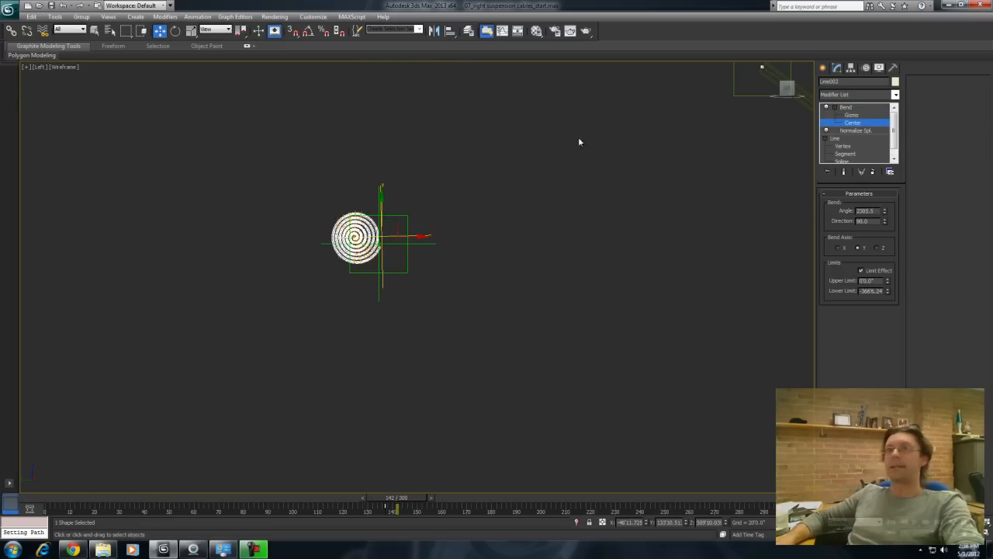
middle_drag(382, 363, 347, 288)
scroll(347, 288, down, 7)
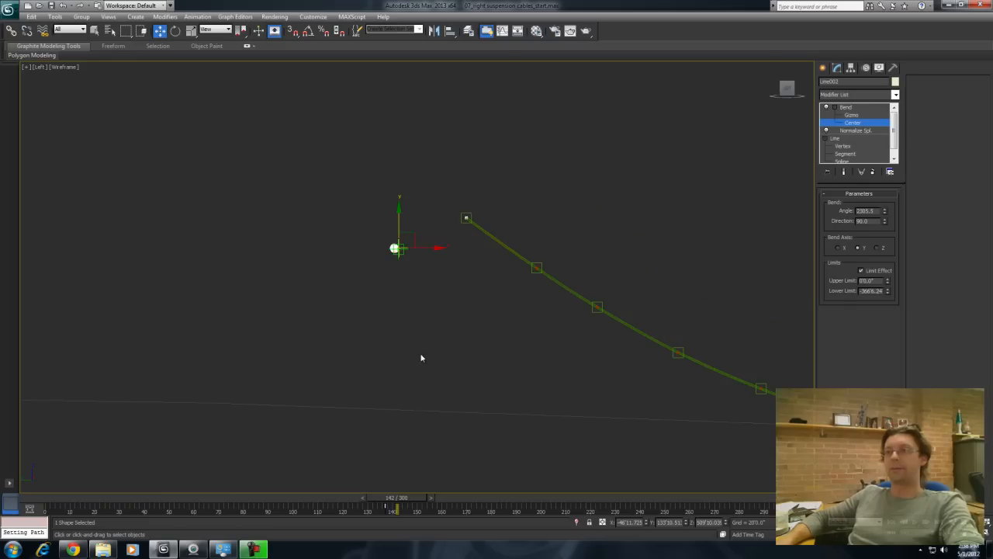
key(n)
drag(405, 506, 214, 516)
key(w)
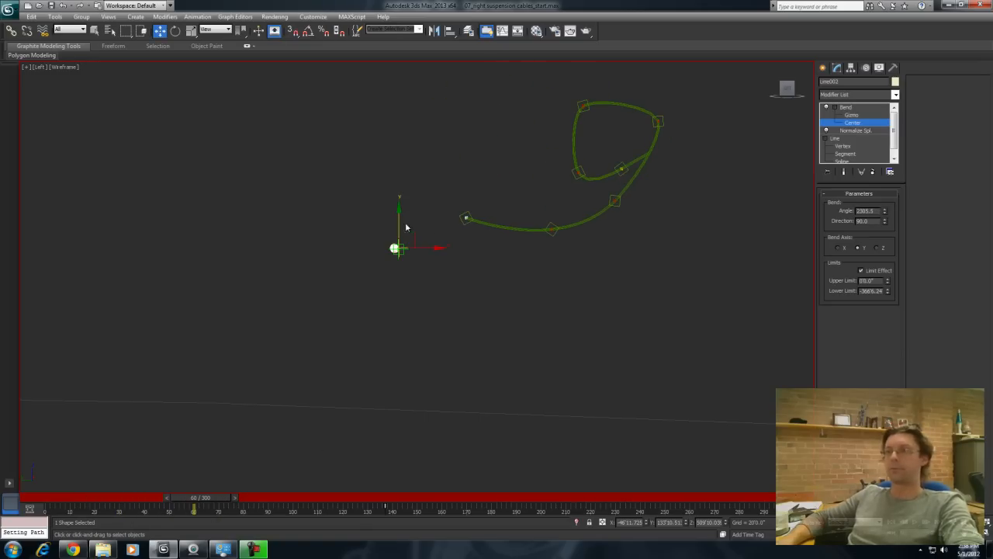
drag(399, 219, 399, 415)
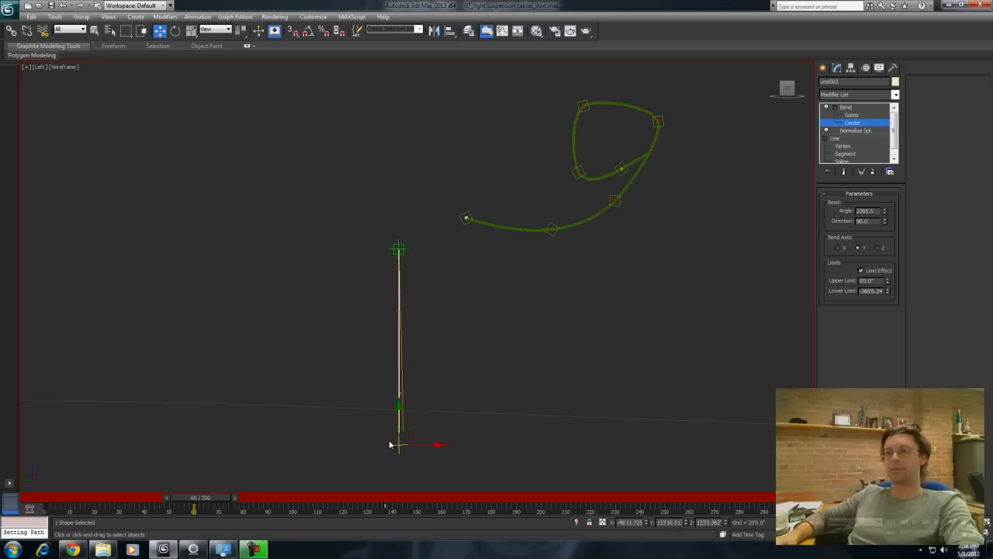
drag(206, 503, 261, 506)
key(w)
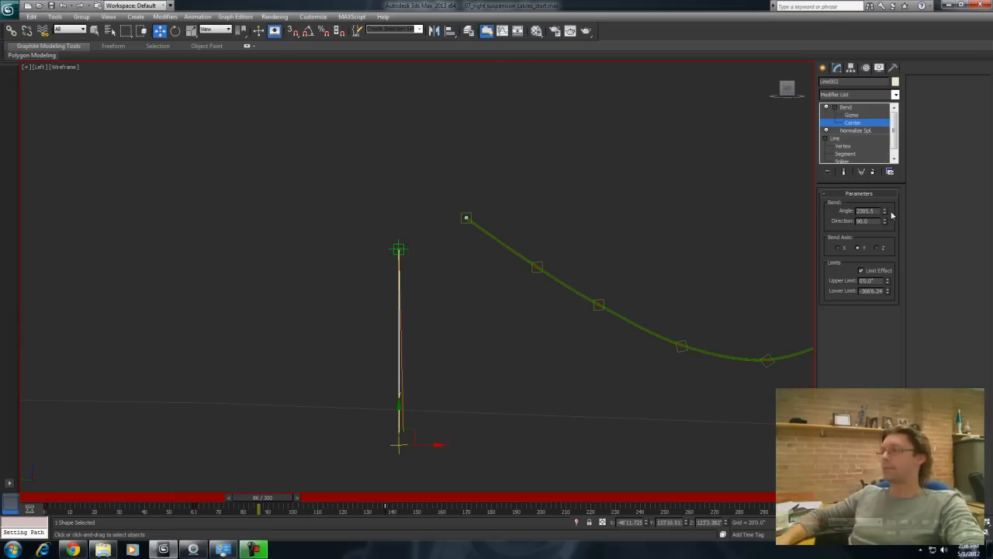
key(n)
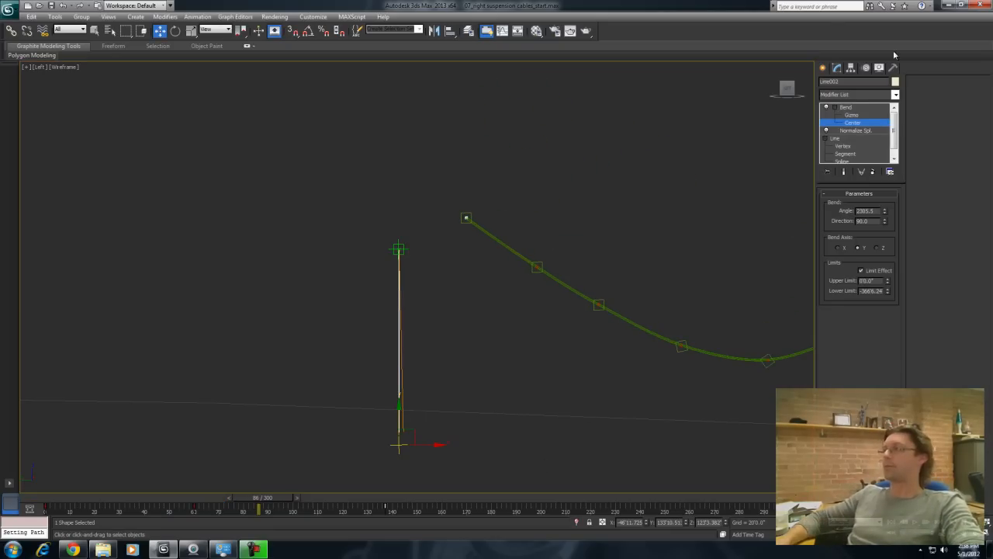
Step: Leave the Bend's center sub-object level and add a Flex modifier above Bend on the vertical line
click(852, 108)
click(836, 108)
click(895, 94)
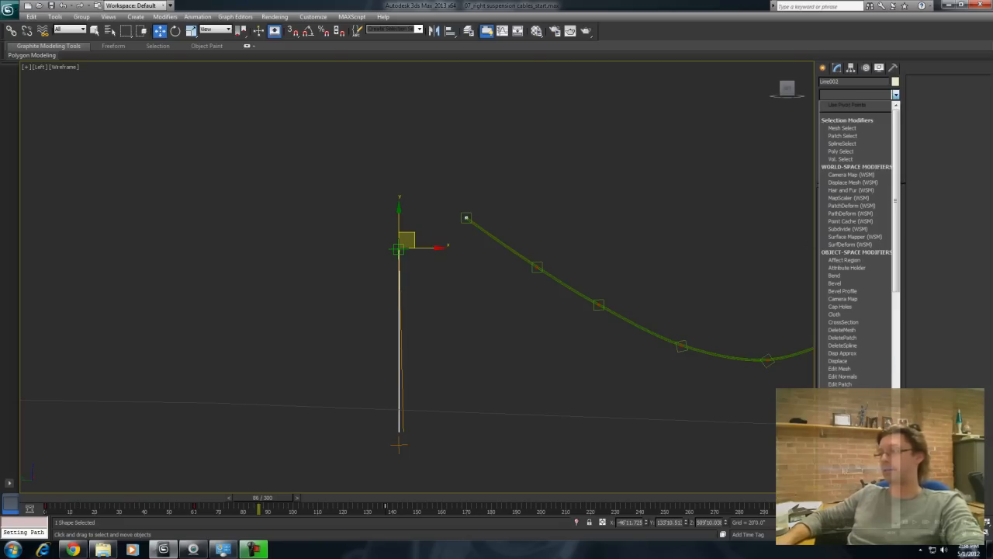
click(863, 470)
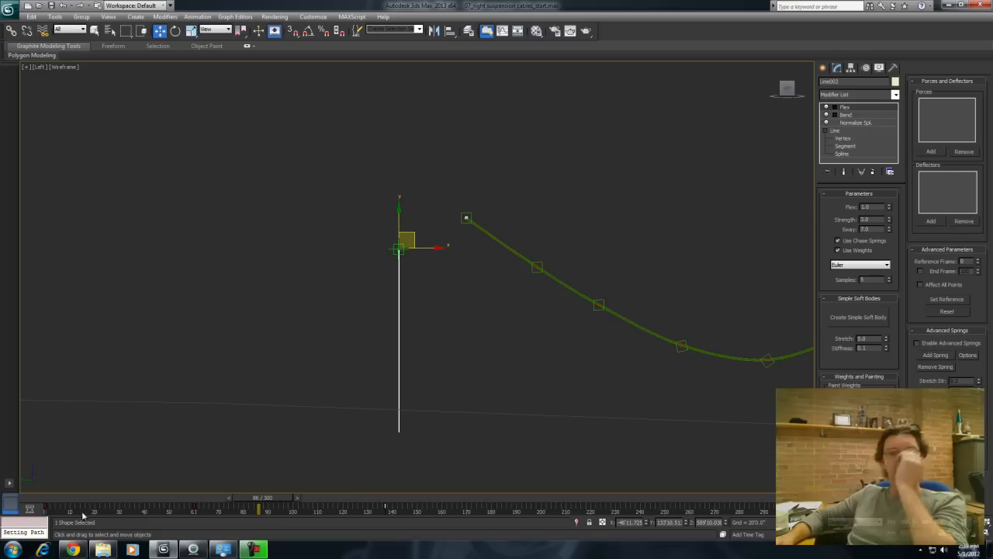
Step: Play the animation from frame 0 to check how the line uncoils with Flex
click(35, 501)
middle_drag(541, 240, 579, 160)
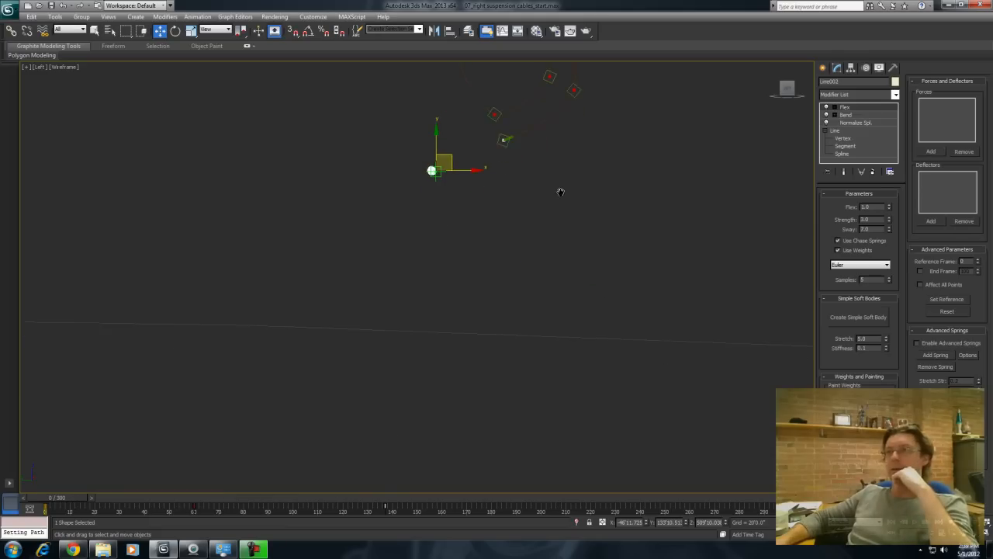
scroll(559, 202, up, 2)
key(slash)
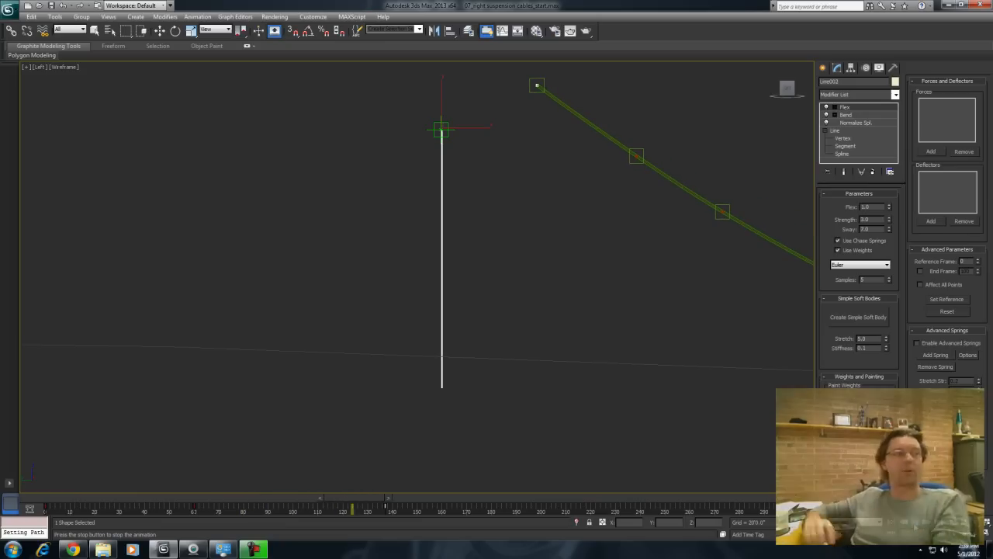
key(slash)
key(w)
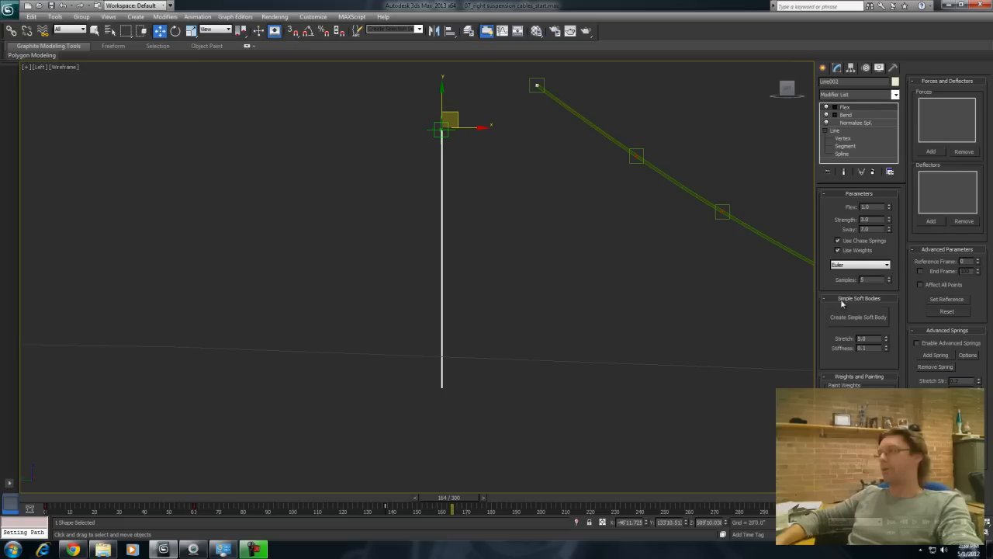
Step: Switch the Flex solver to Runge-Kutta4 and replay the uncoiling from frame 0
click(857, 269)
click(857, 289)
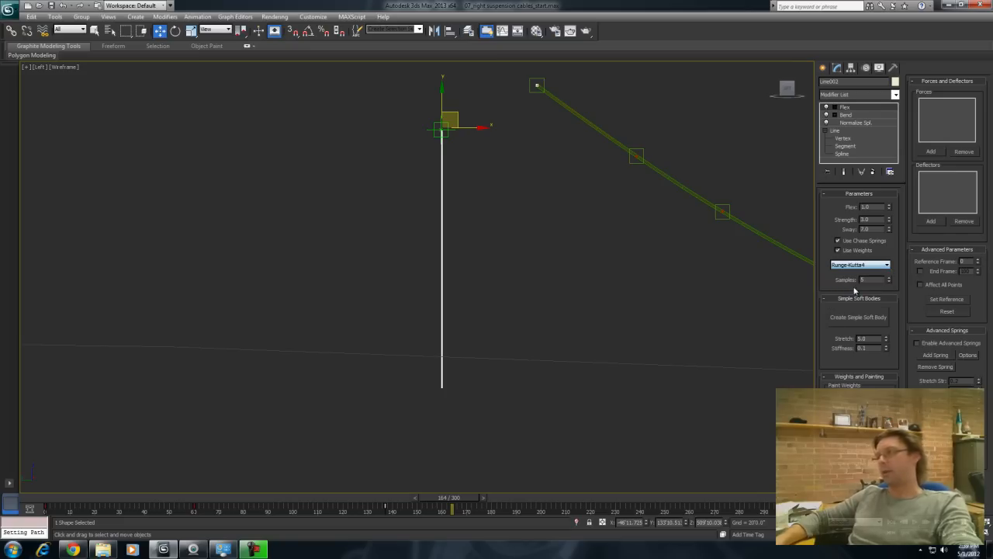
key(Home)
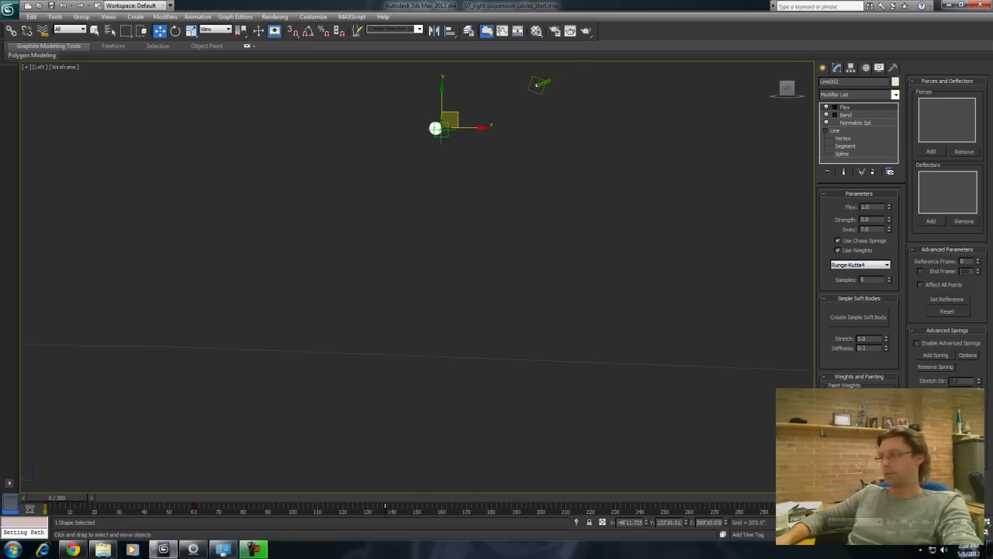
key(slash)
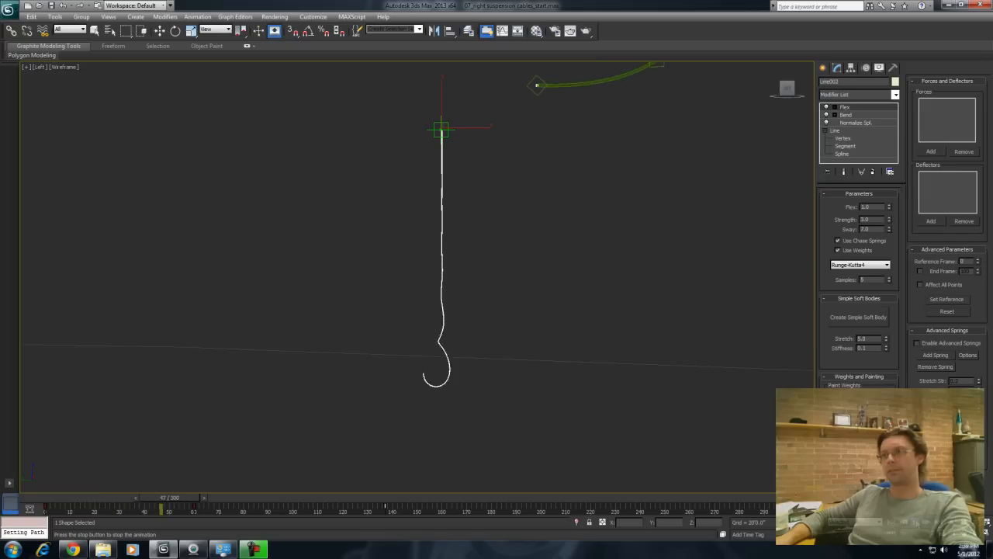
key(w)
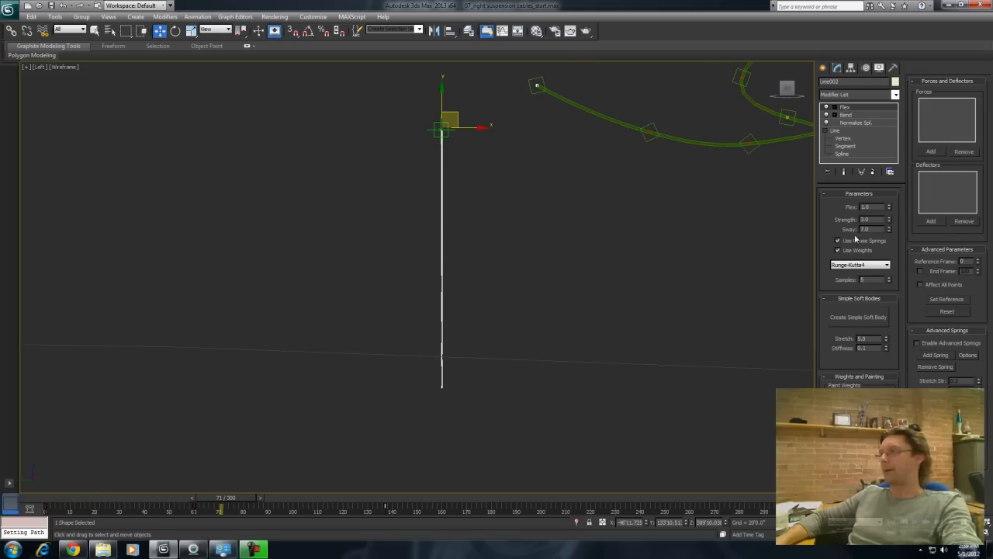
Step: Try a lower Flex sample count and replay the uncoiling from frame 0
click(890, 282)
click(889, 282)
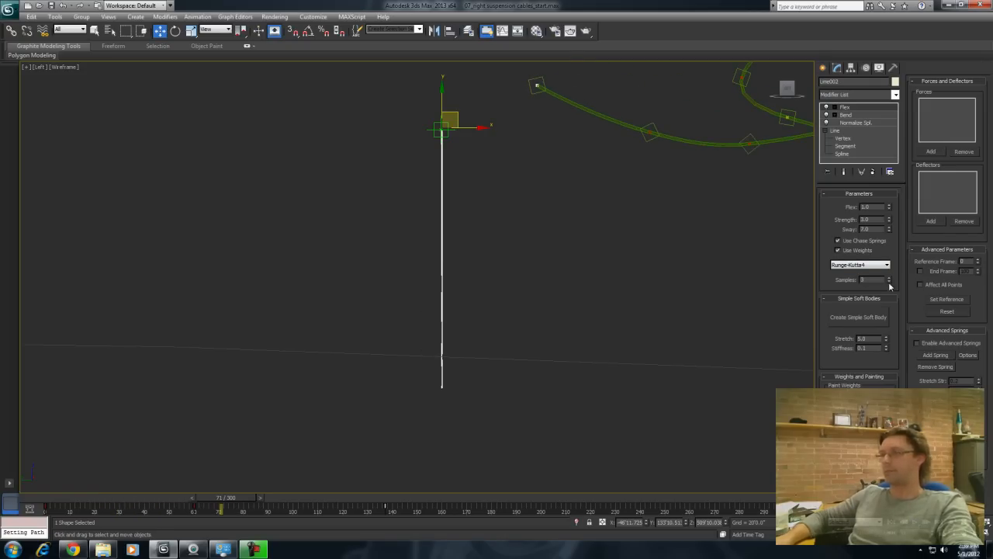
click(32, 499)
key(slash)
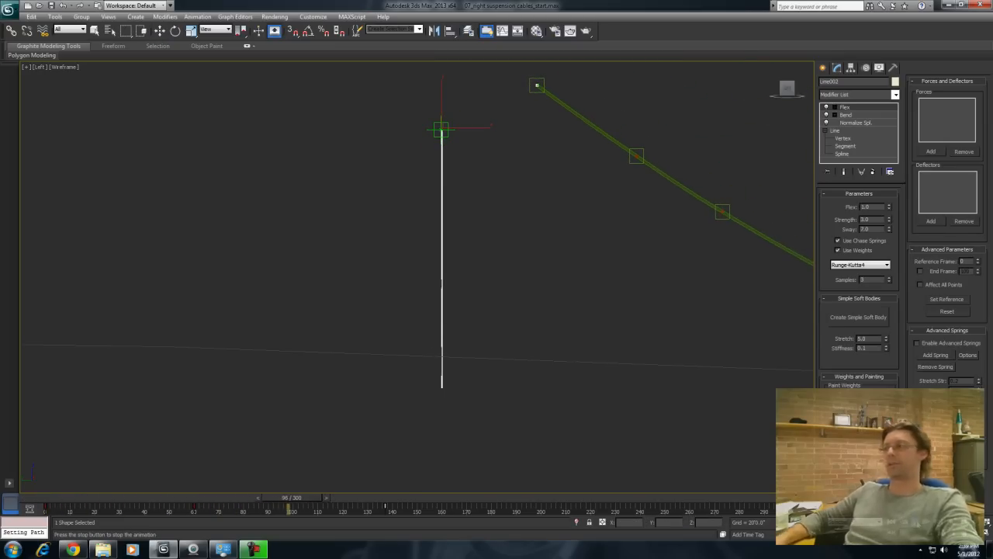
key(slash)
Step: Set the Flex samples to 4 and replay the line's uncoiling from frame 0
drag(870, 281, 853, 279)
text(4)
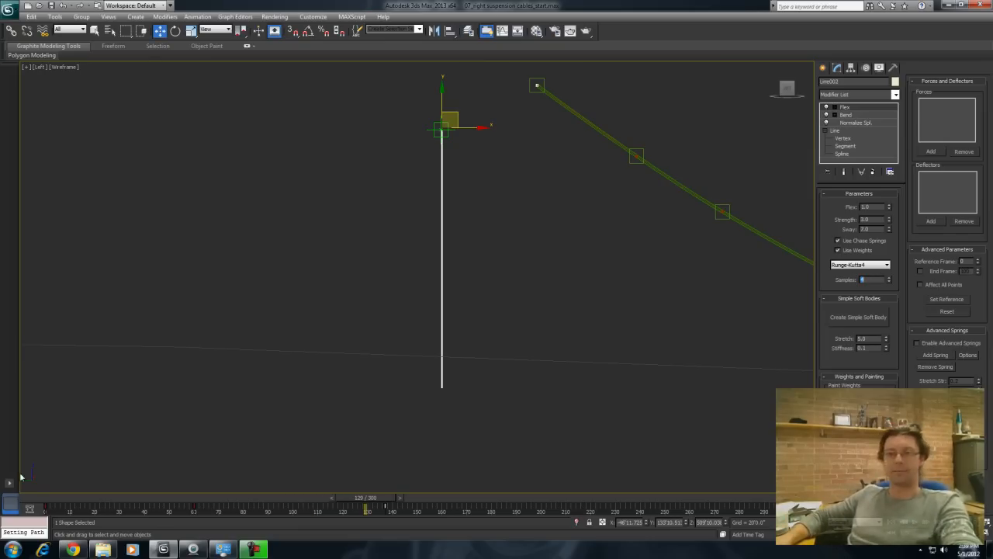
click(25, 500)
key(slash)
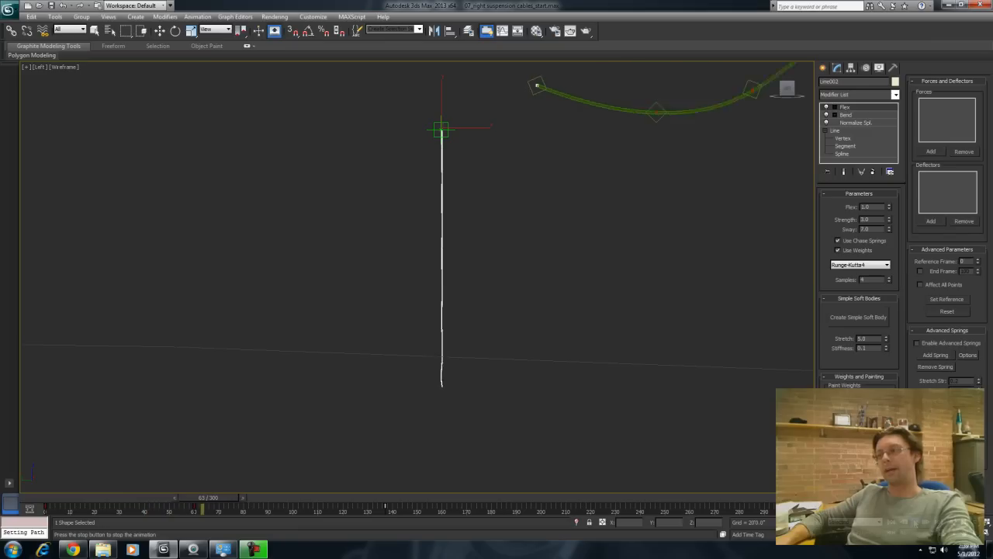
key(w)
Step: Path-constrain the vertical line's point helper to the suspension main cable and delete the path keys that this adds
middle_drag(616, 277, 536, 318)
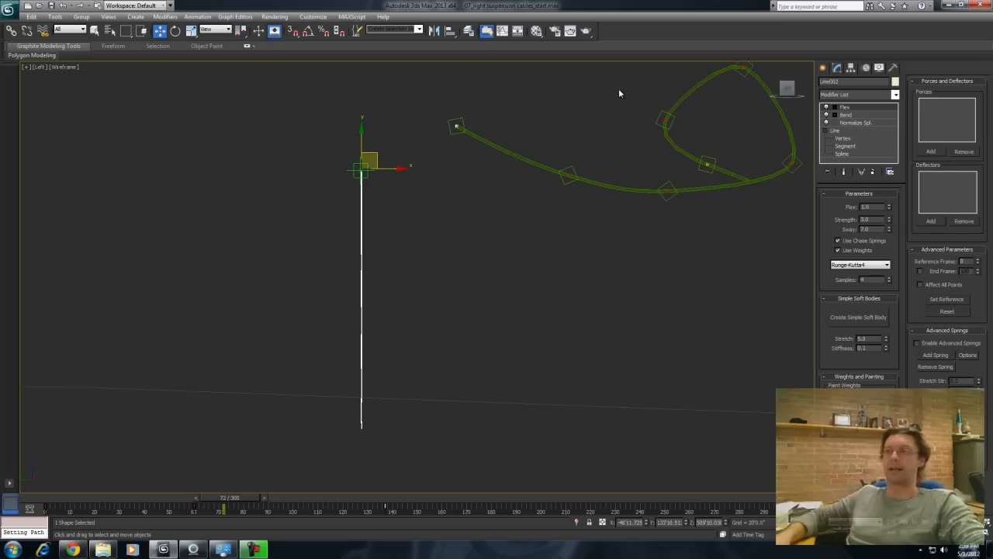
click(678, 308)
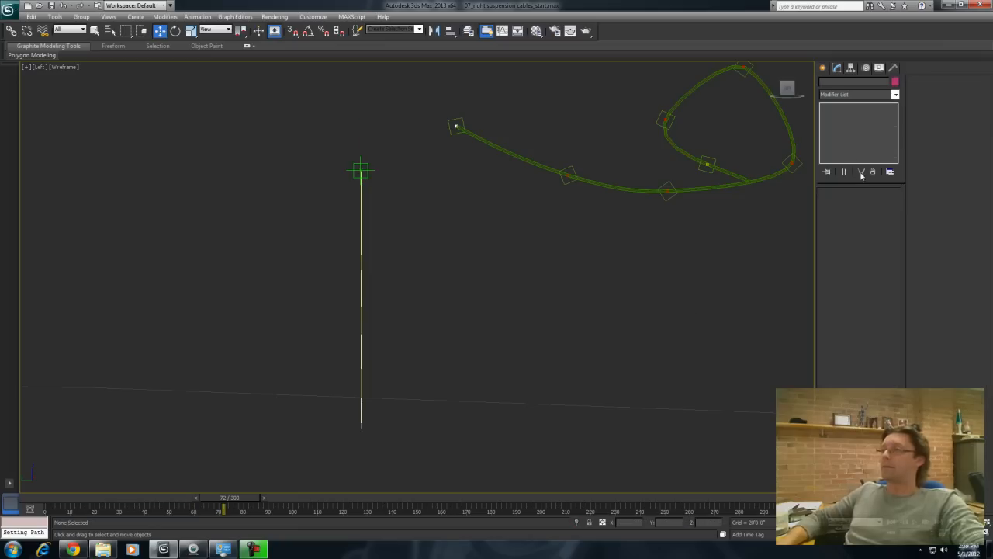
click(363, 170)
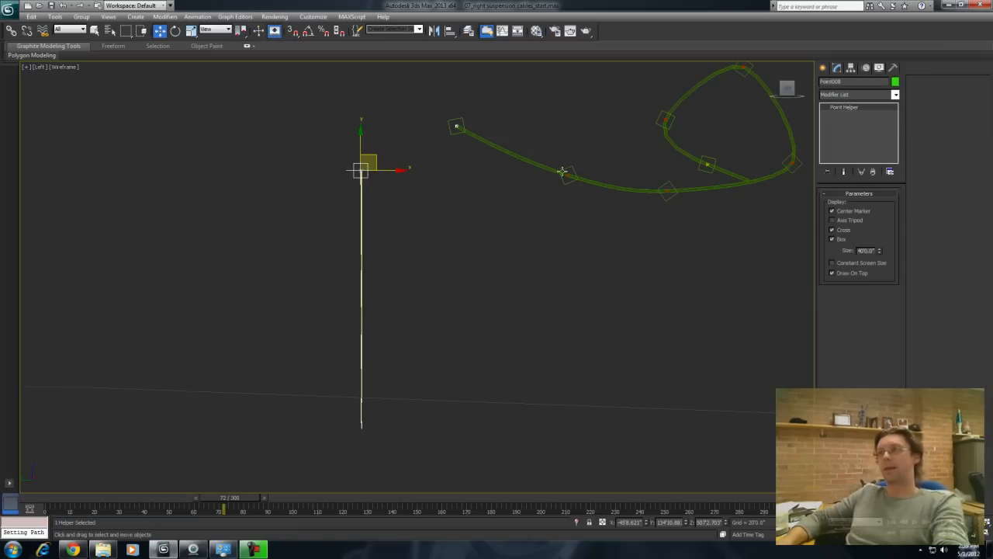
click(198, 17)
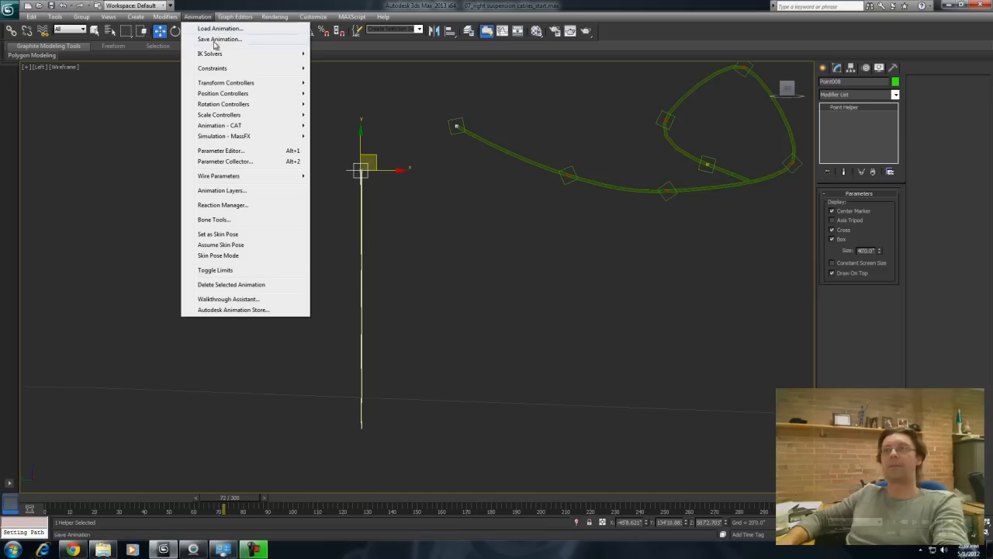
mouse_move(226, 71)
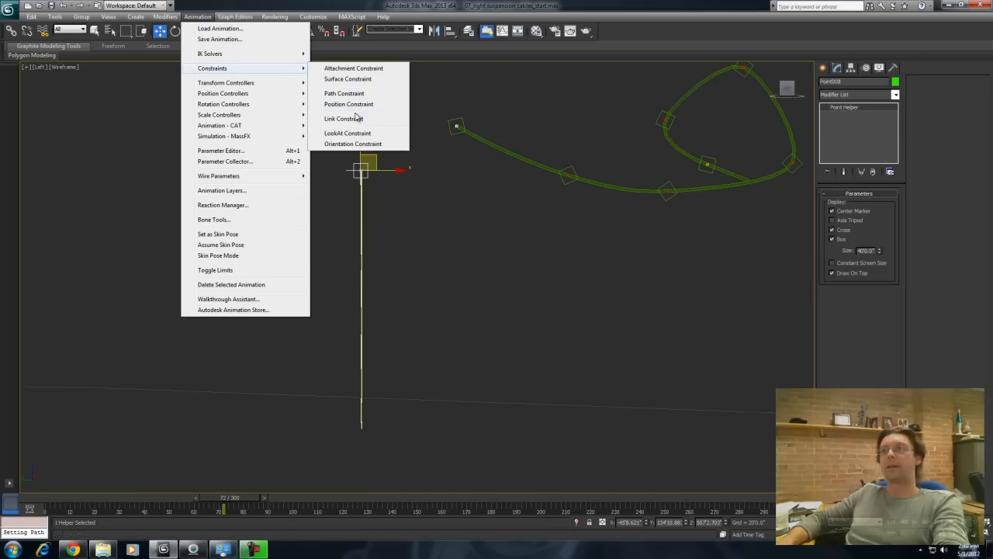
click(354, 94)
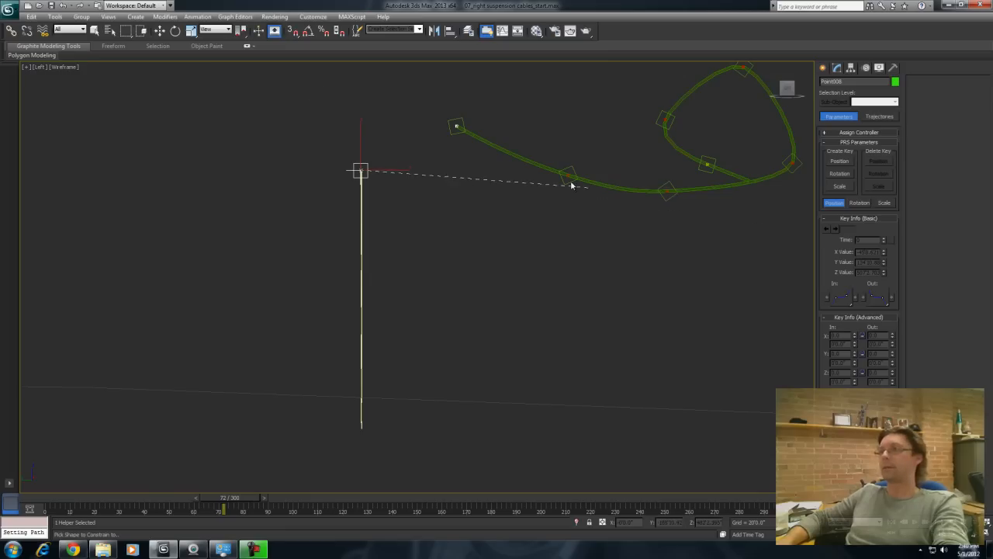
click(519, 158)
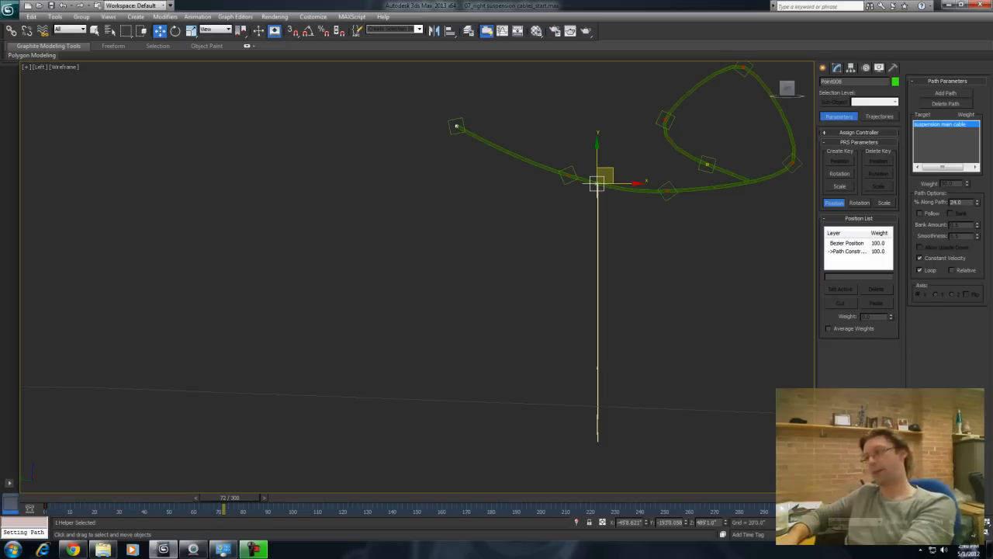
key(Delete)
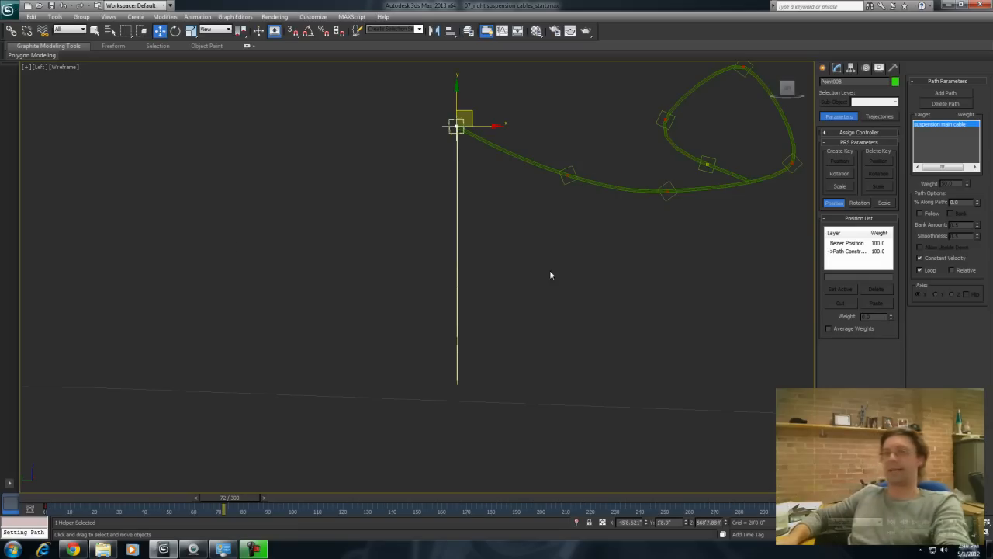
Step: Select the line together with its helper, shift their keys so the frame 60 keys land on frame 120, and scrub through the uncoiling
drag(230, 497, 27, 505)
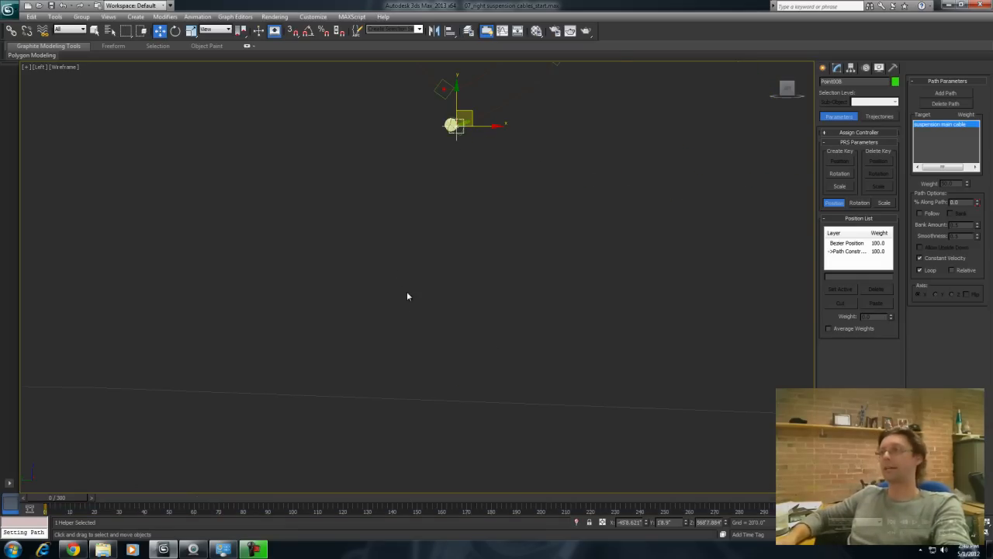
mouse_move(89, 493)
mouse_down()
mouse_move(260, 532)
mouse_move(249, 505)
mouse_move(28, 502)
mouse_up()
key(w)
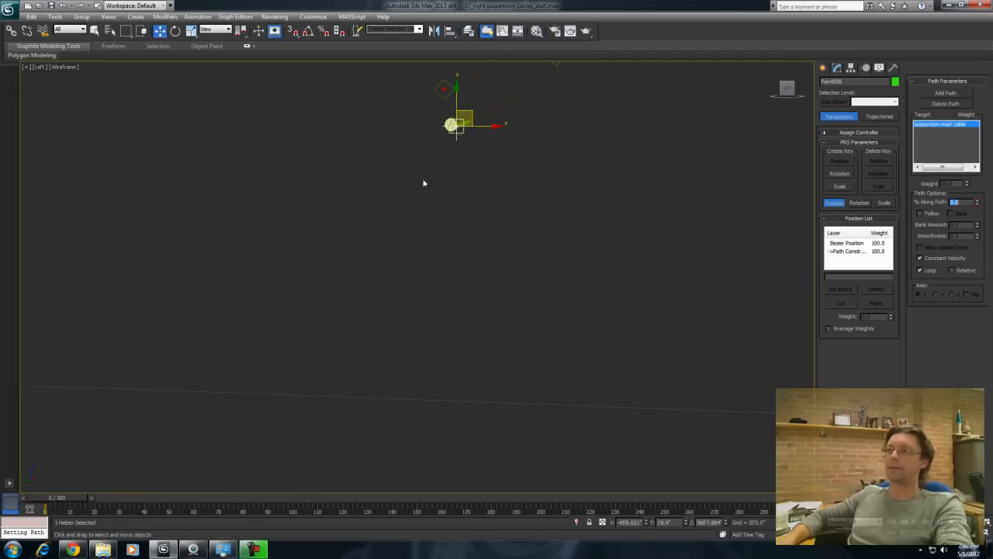
click(453, 126)
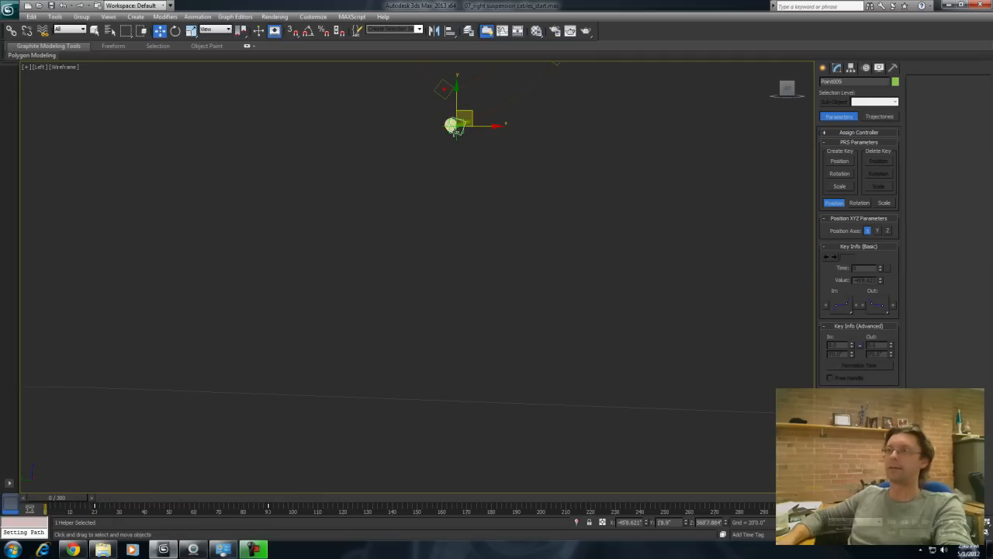
ctrl+click(458, 133)
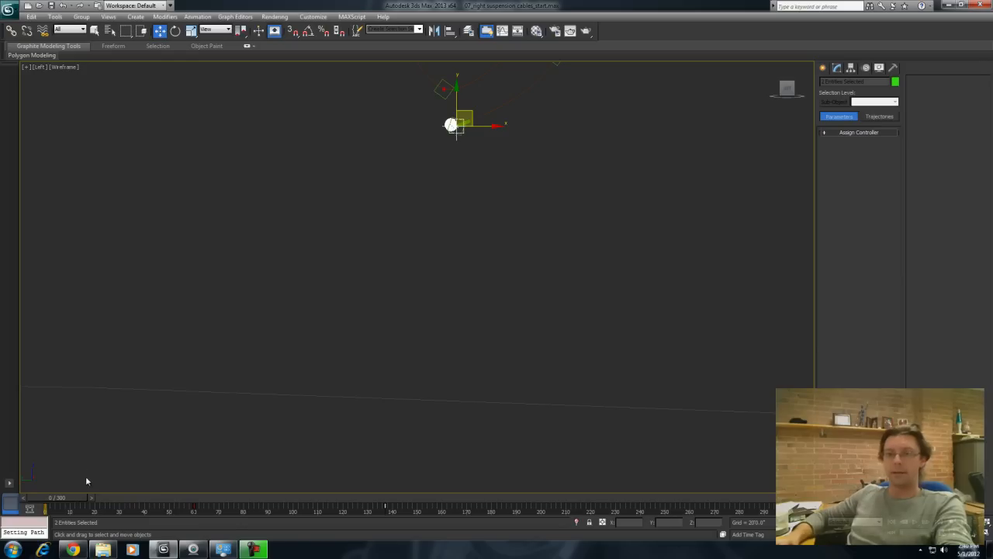
drag(221, 509, 43, 516)
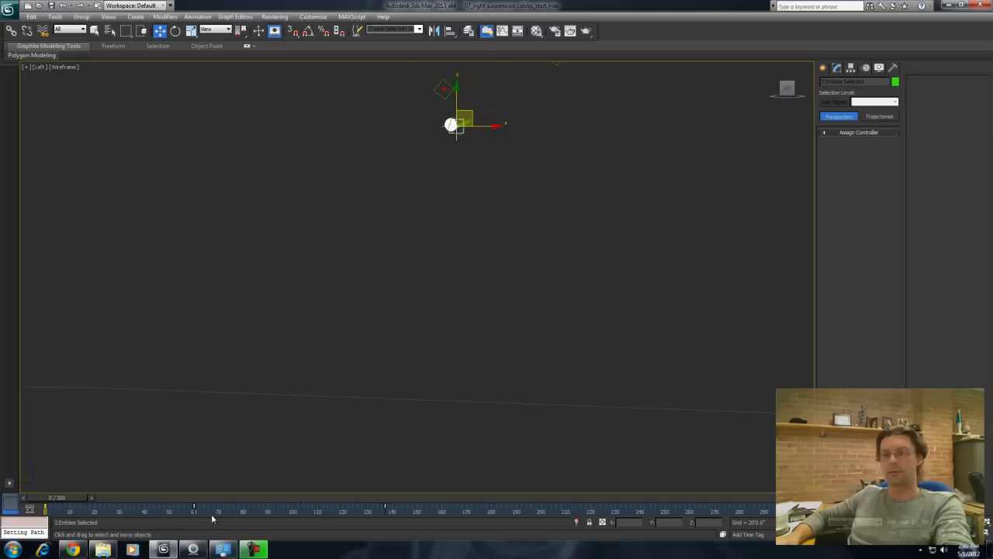
drag(192, 506, 338, 517)
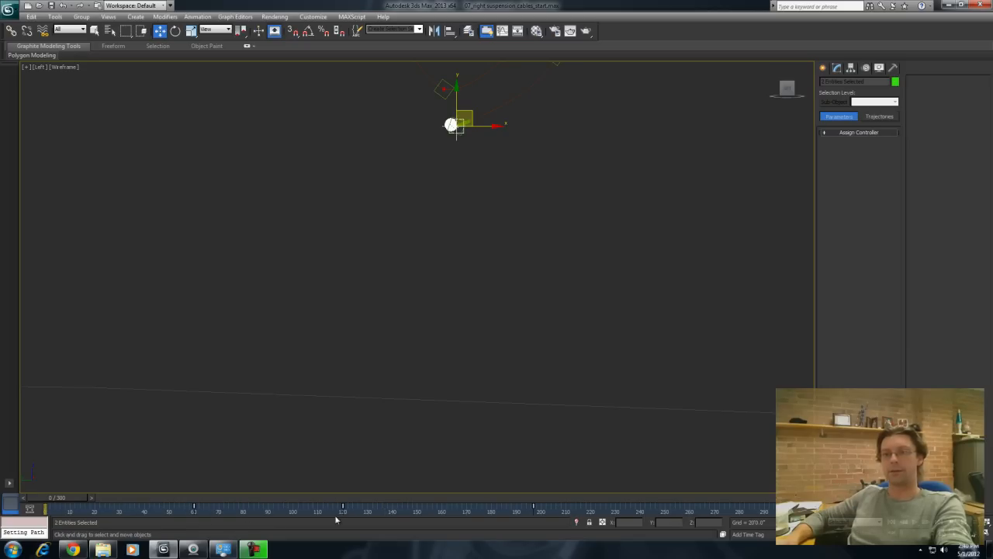
drag(71, 499, 416, 532)
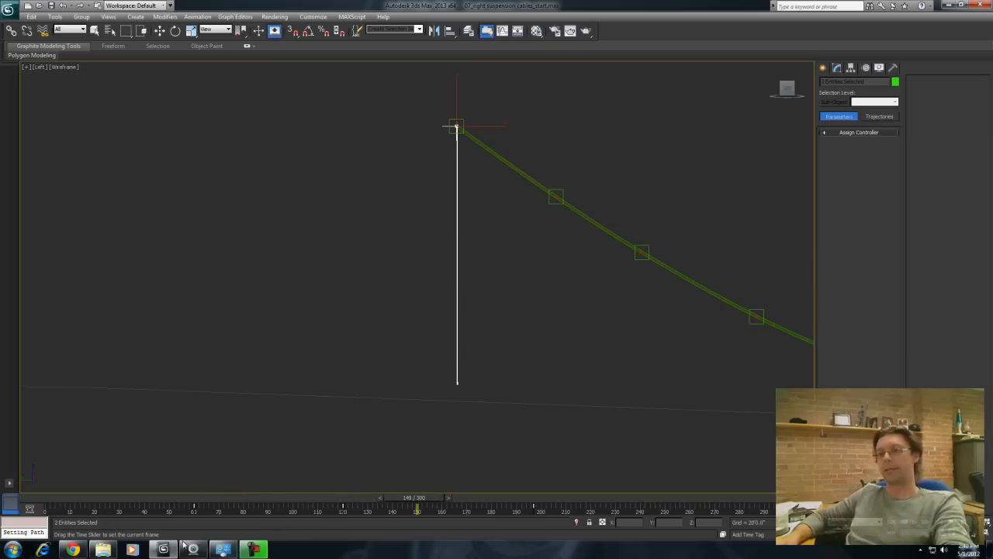
drag(74, 518, 70, 519)
Step: Try cloning the line and its helper a short way down the main cable at frame 120 and play the animation from frame 0
click(447, 153)
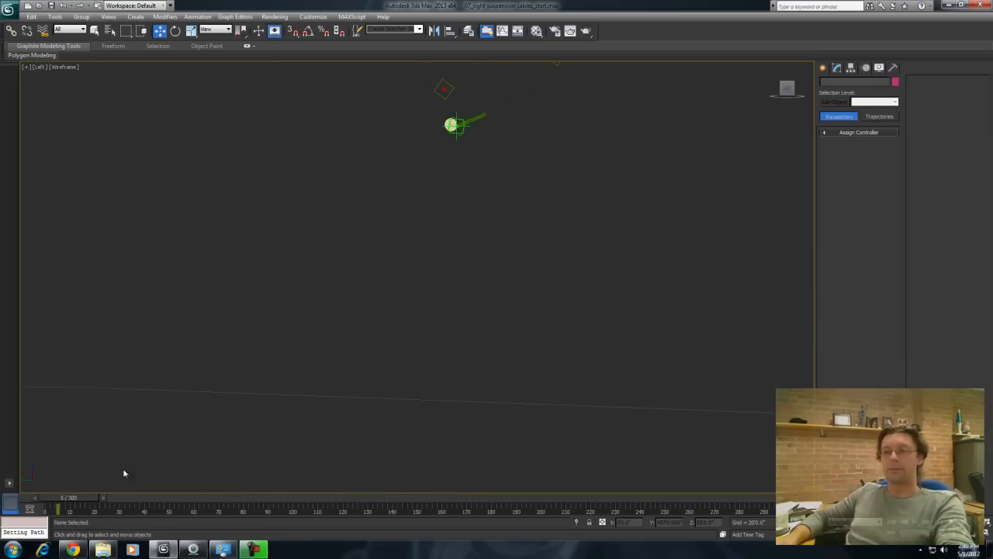
click(345, 501)
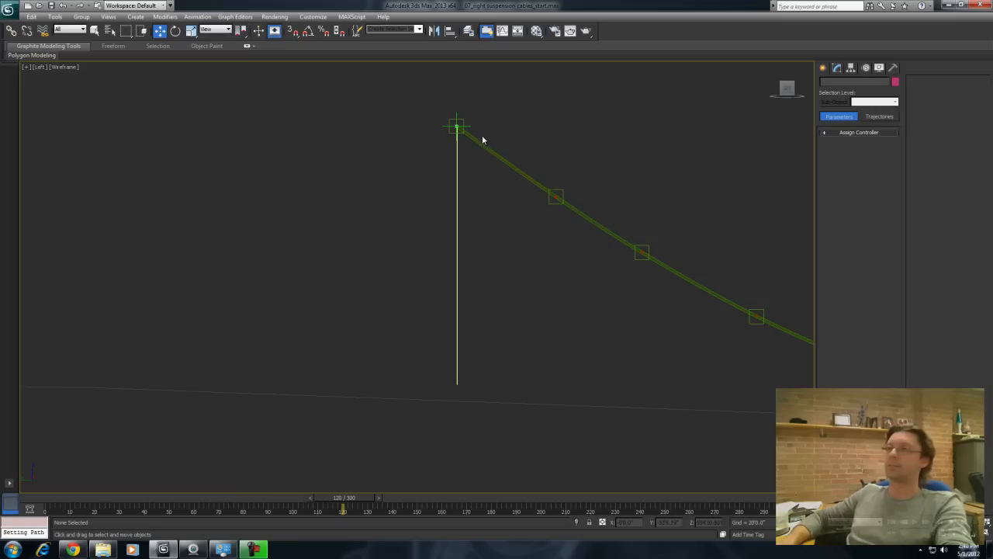
click(458, 126)
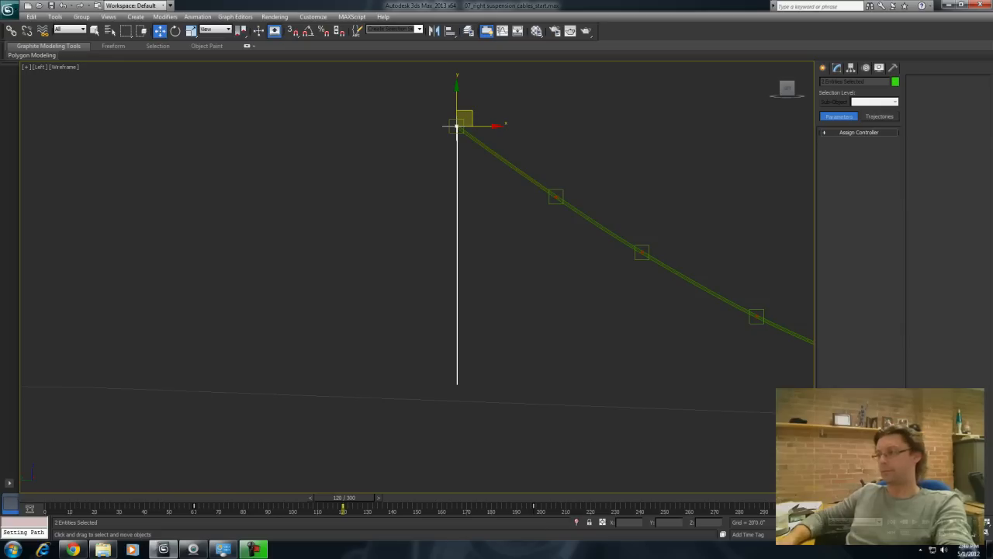
shift+drag(474, 112, 507, 138)
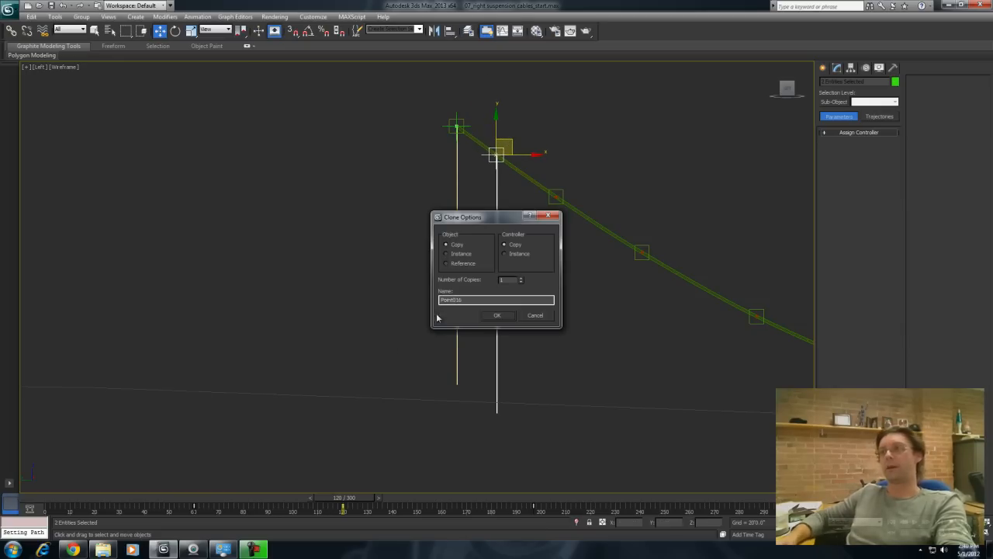
click(499, 316)
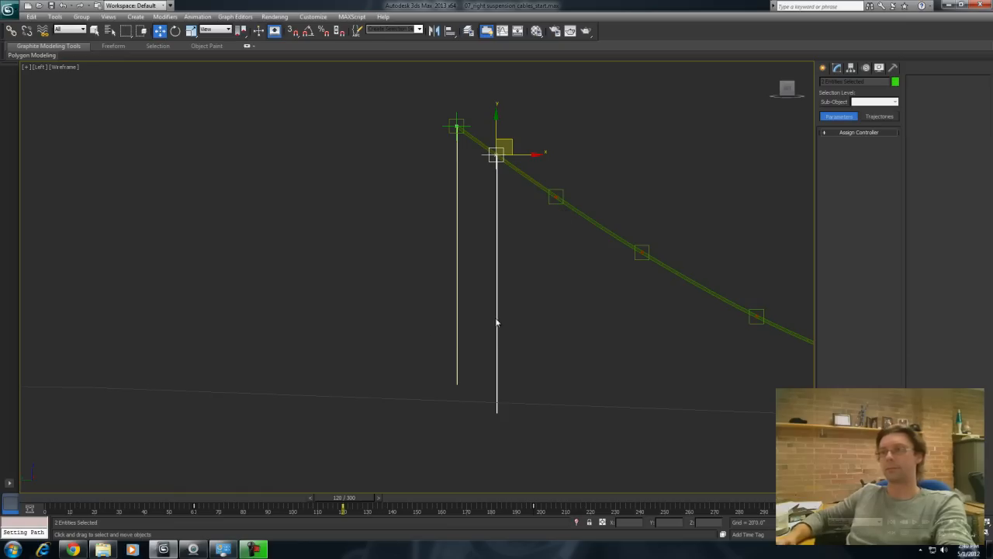
click(27, 500)
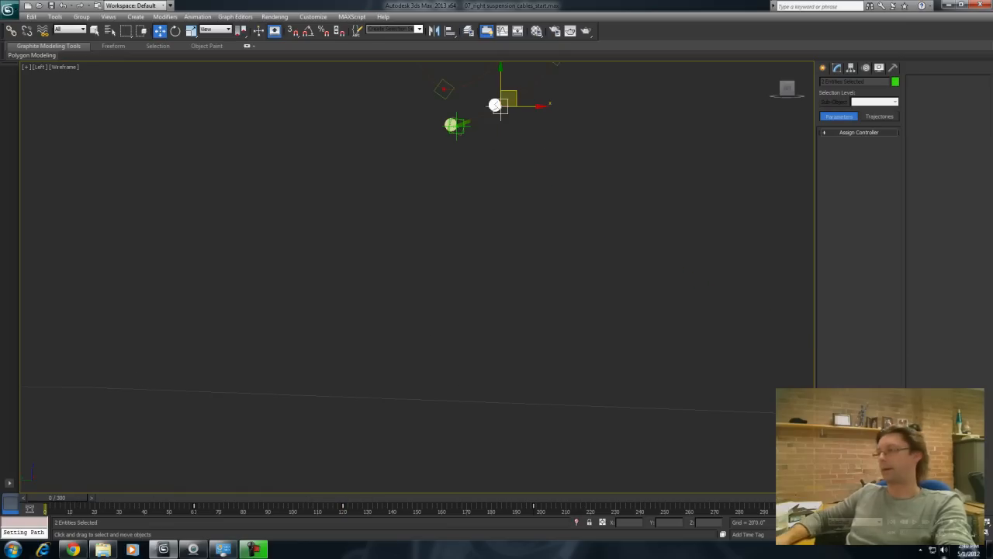
key(slash)
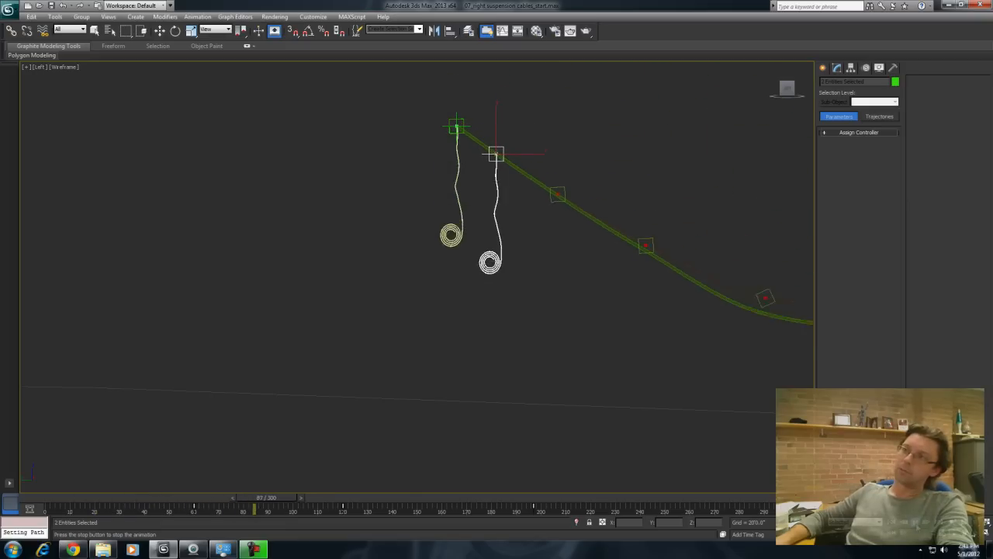
key(slash)
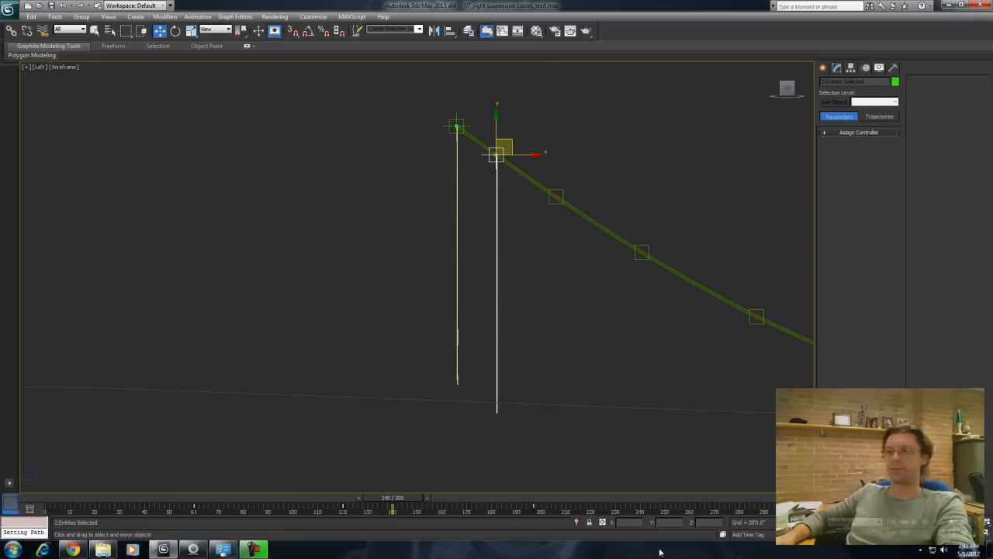
click(31, 499)
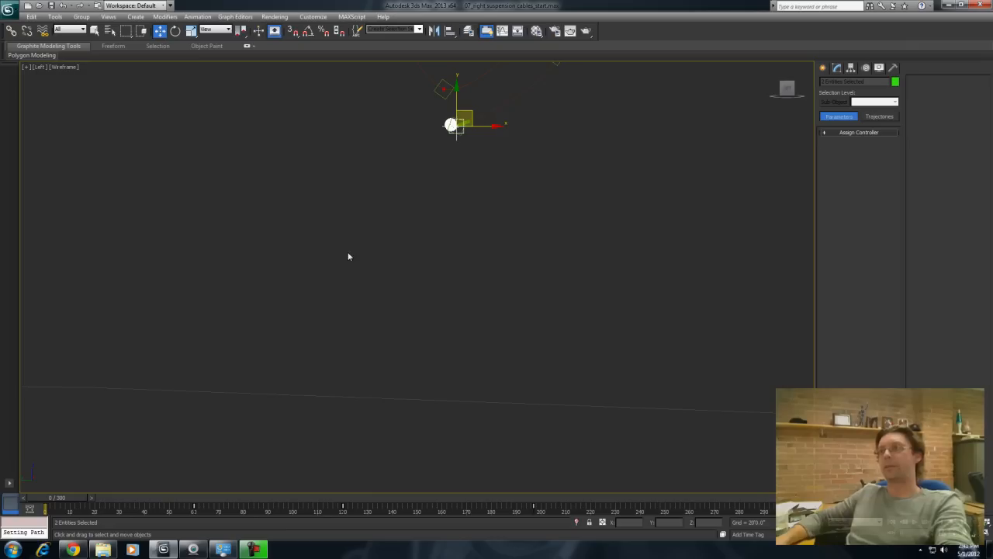
Step: With Auto Key on, clone the line and its helper as one copy a short way along the main cable at frame 20
key(n)
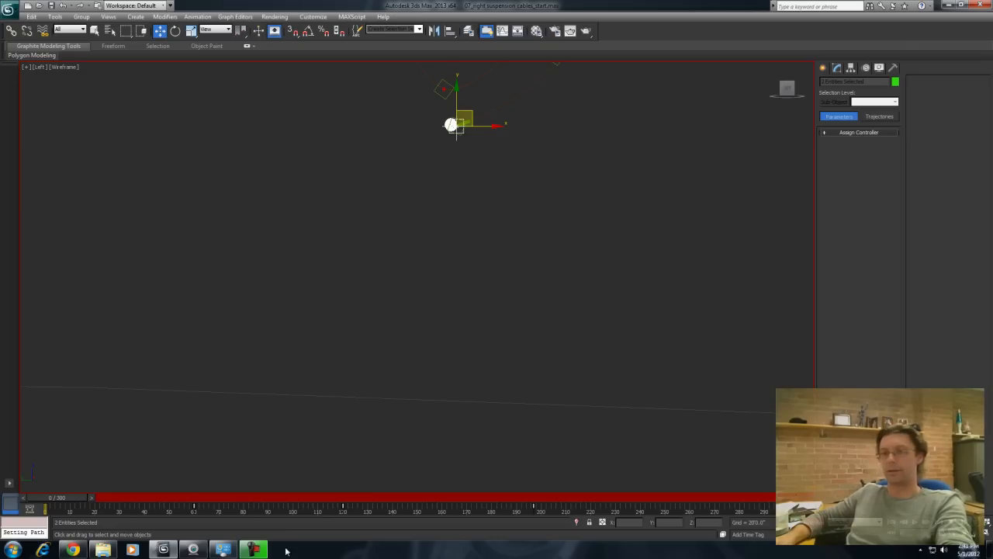
drag(64, 505, 115, 510)
key(w)
shift+drag(472, 112, 511, 104)
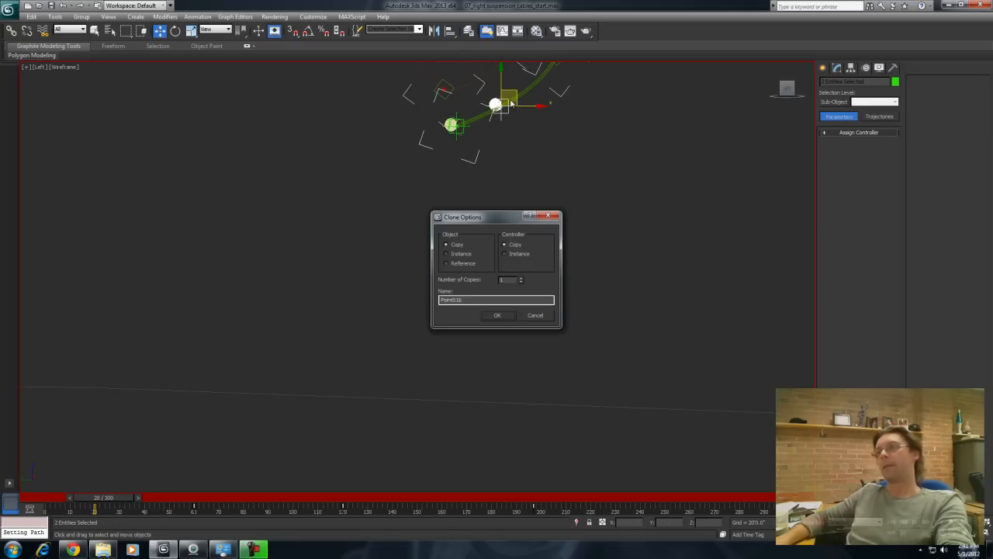
click(506, 315)
click(46, 499)
drag(36, 502, 230, 503)
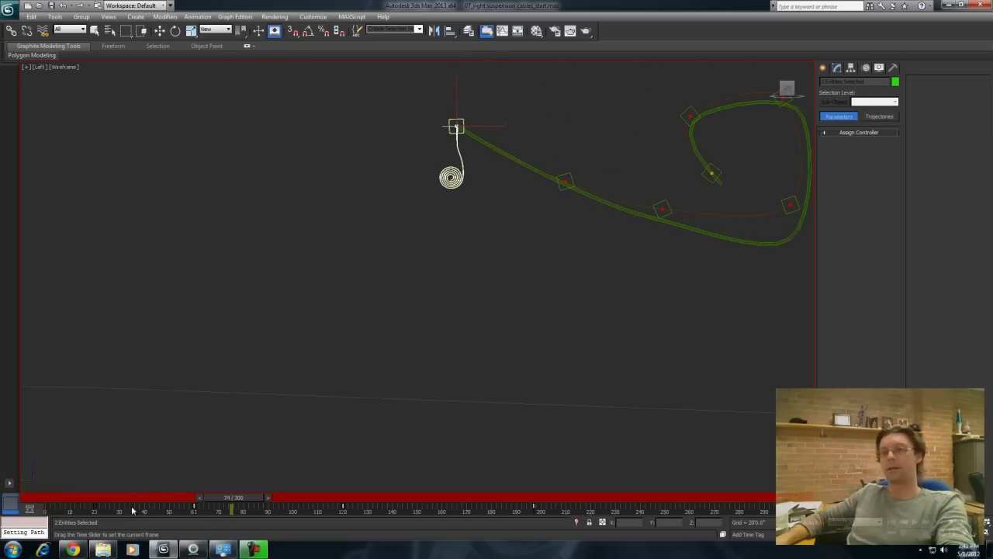
Step: Delete the cloned helper's path key at frame 60 and scrub to frame 121 to check its position on the main cable
key(w)
click(48, 503)
drag(38, 499, 296, 522)
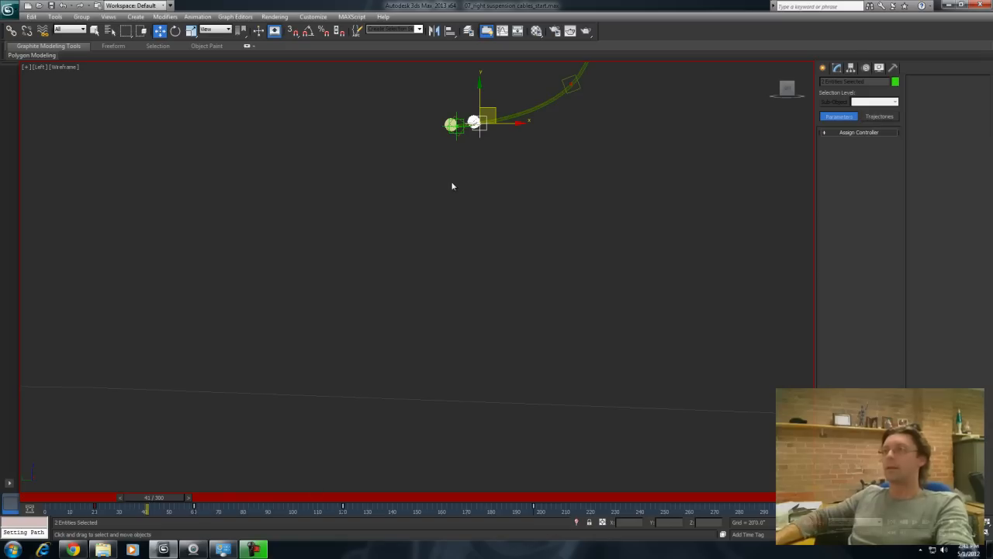
click(486, 141)
click(476, 125)
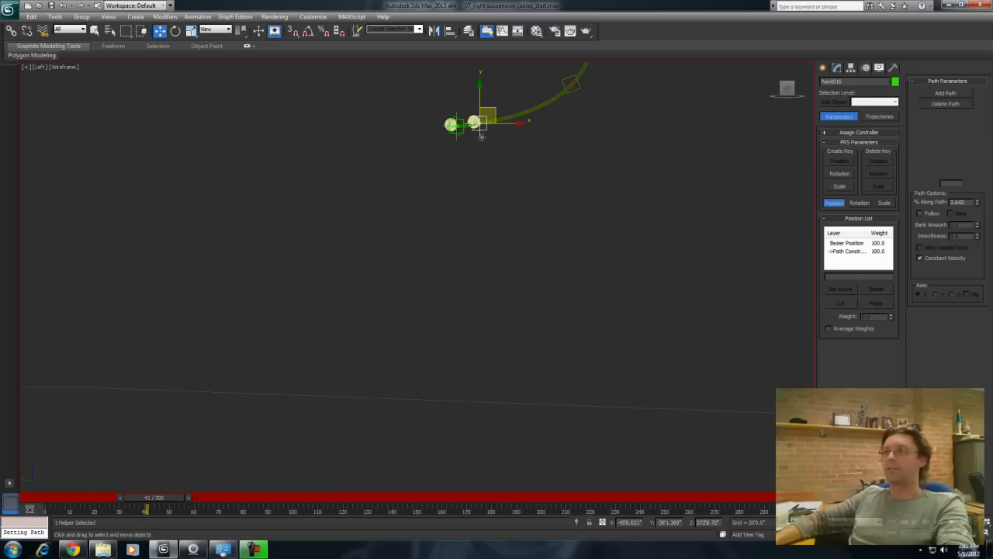
click(193, 509)
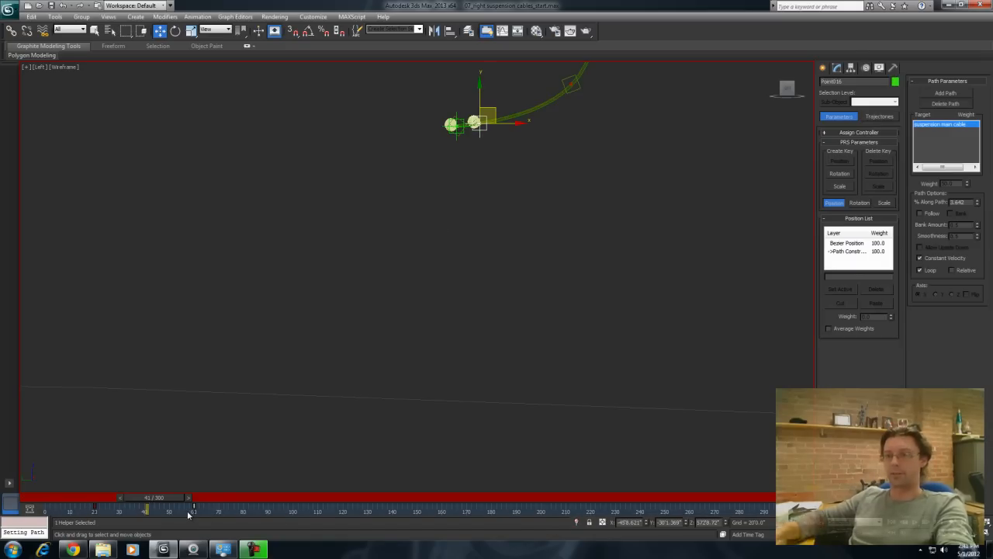
key(Delete)
mouse_move(31, 500)
mouse_down()
mouse_move(159, 504)
mouse_move(223, 525)
mouse_move(346, 524)
mouse_up()
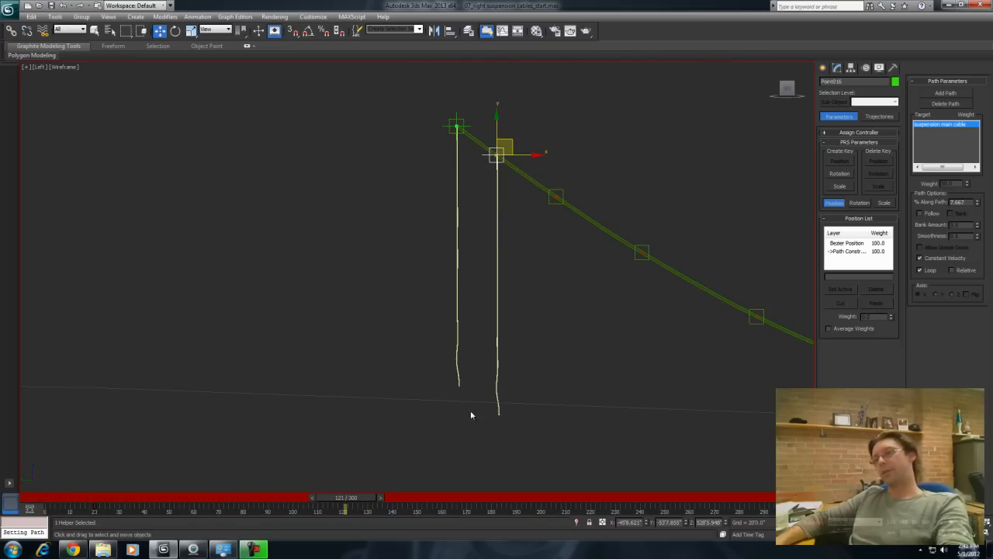
Step: Turn off Auto Key and raise the cloned line's bottom vertex at frame 132 to the level of the first line's lower end
click(497, 380)
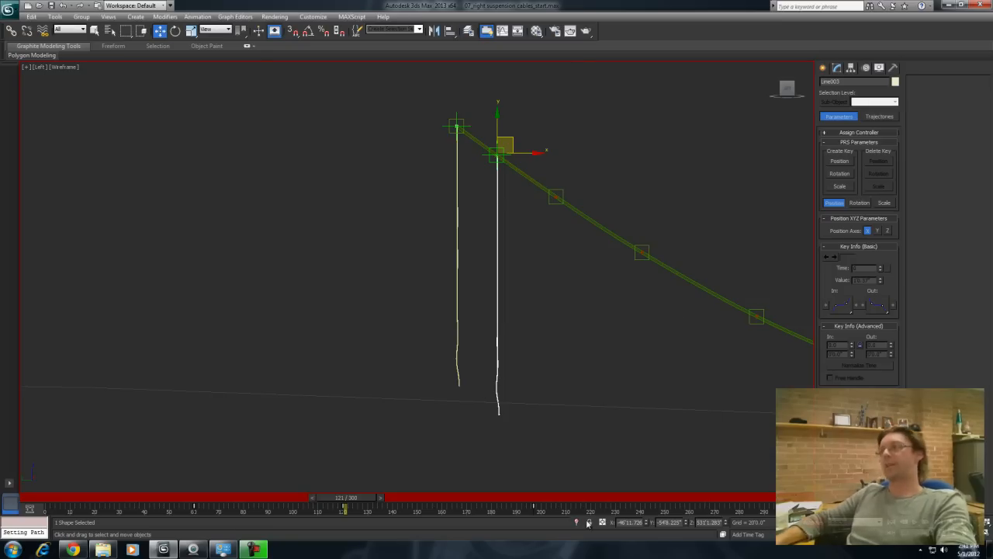
drag(358, 505, 372, 509)
key(n)
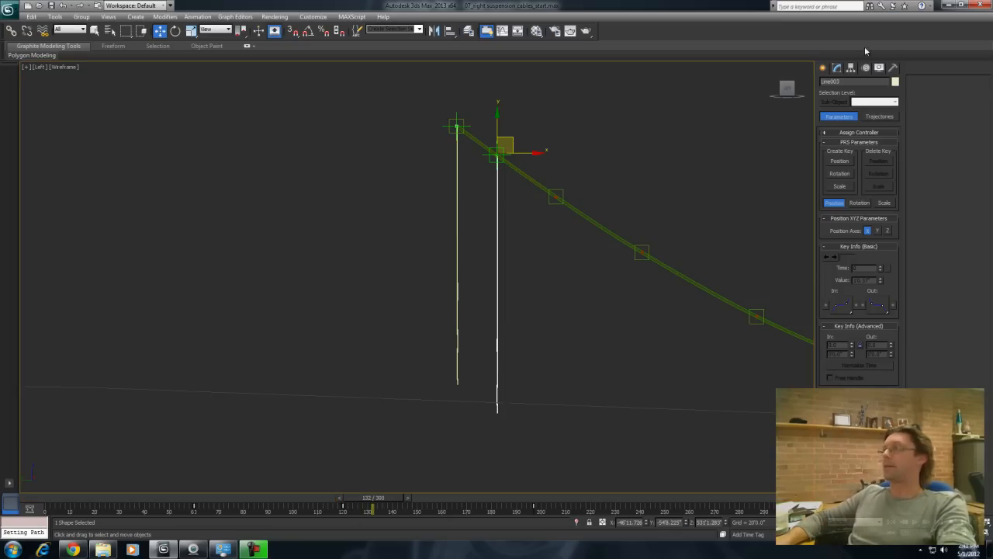
click(837, 68)
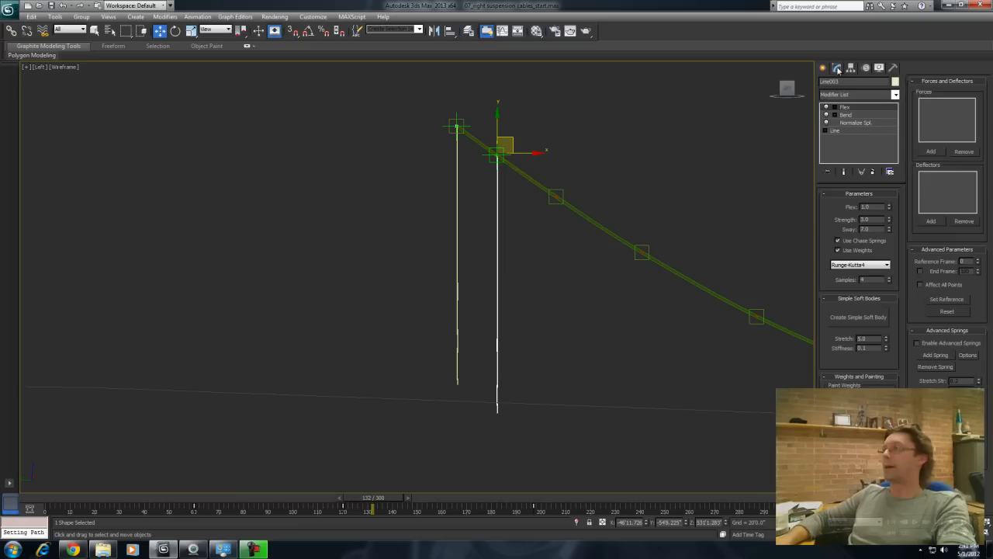
click(843, 131)
click(827, 130)
click(842, 138)
click(498, 412)
drag(499, 359, 782, 338)
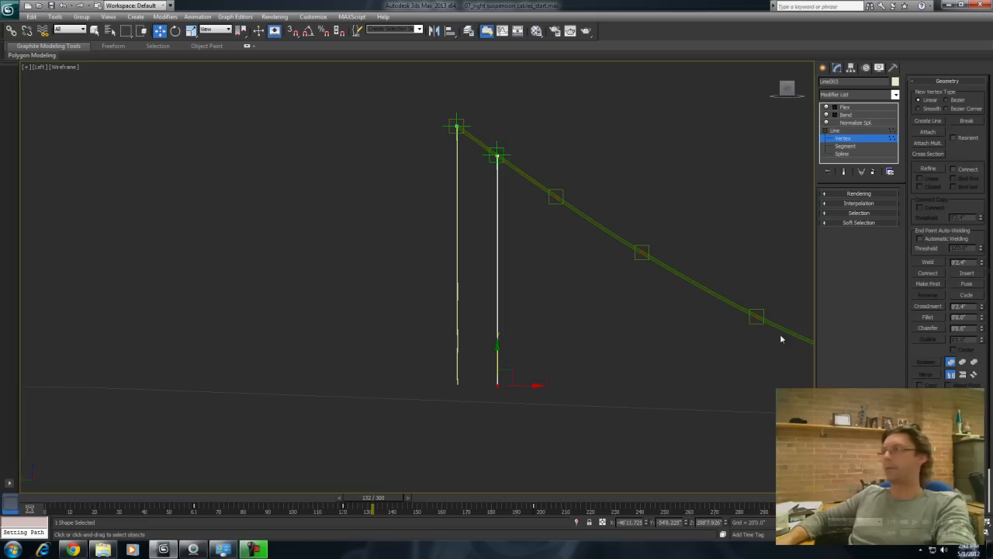
Step: Return the cloned line to its Flex modifier level and play the animation from frame 0
click(844, 138)
click(847, 107)
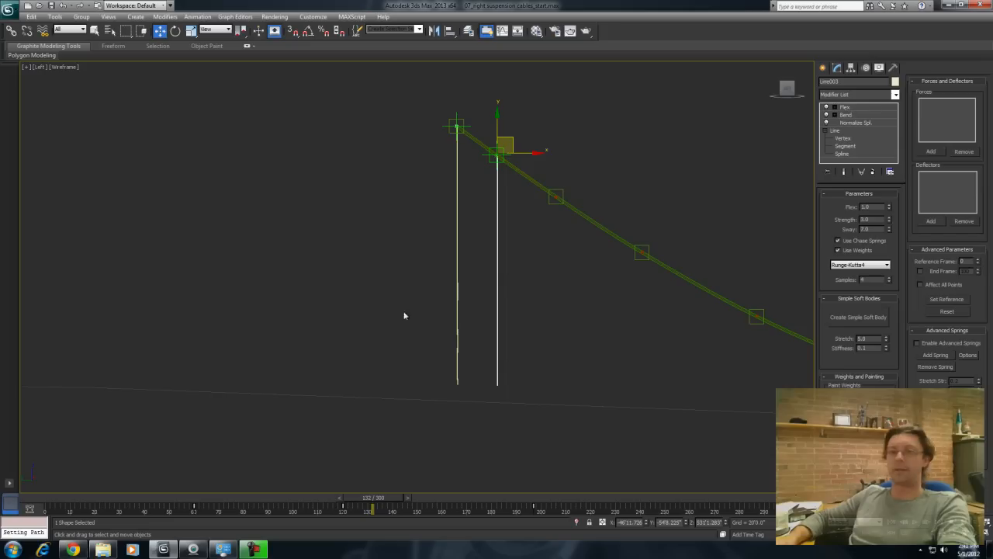
click(49, 498)
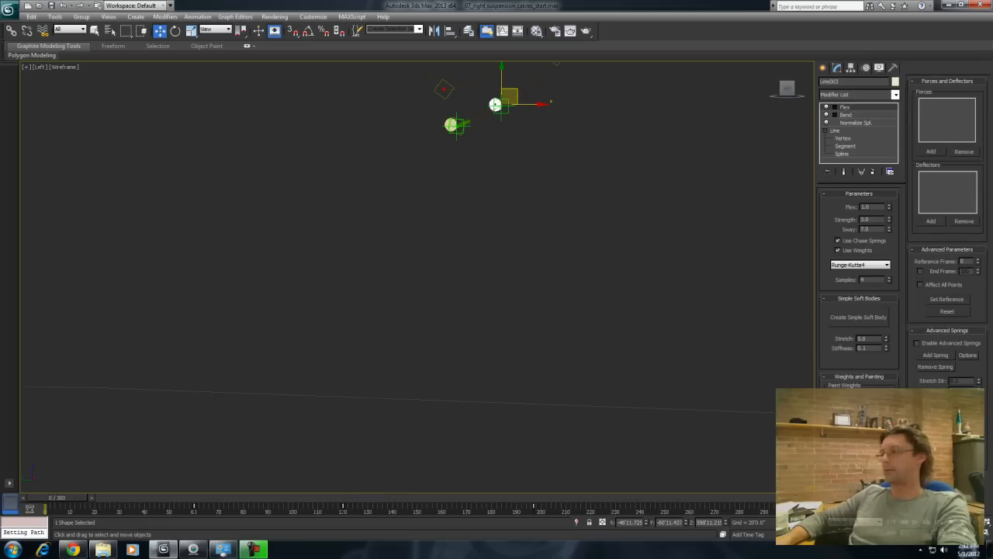
key(slash)
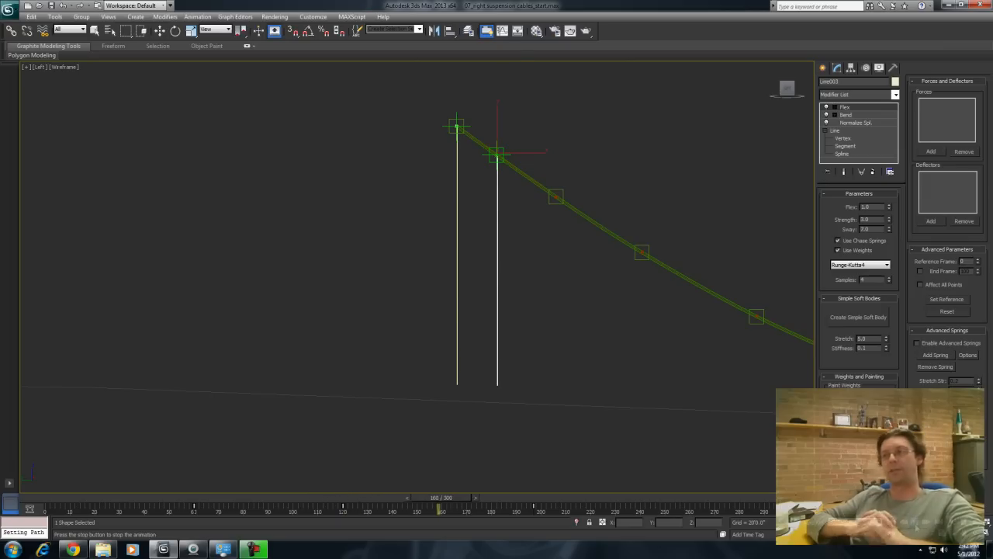
key(w)
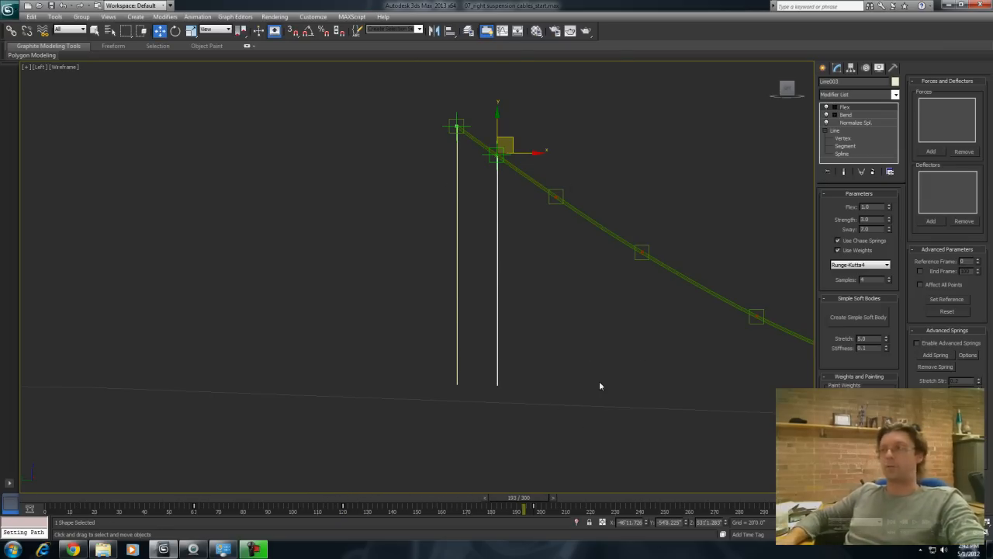
Step: Try a Bend direction of -90 on the cloned line, scrub from frame 0 to 118, and restore the direction to 90
click(51, 498)
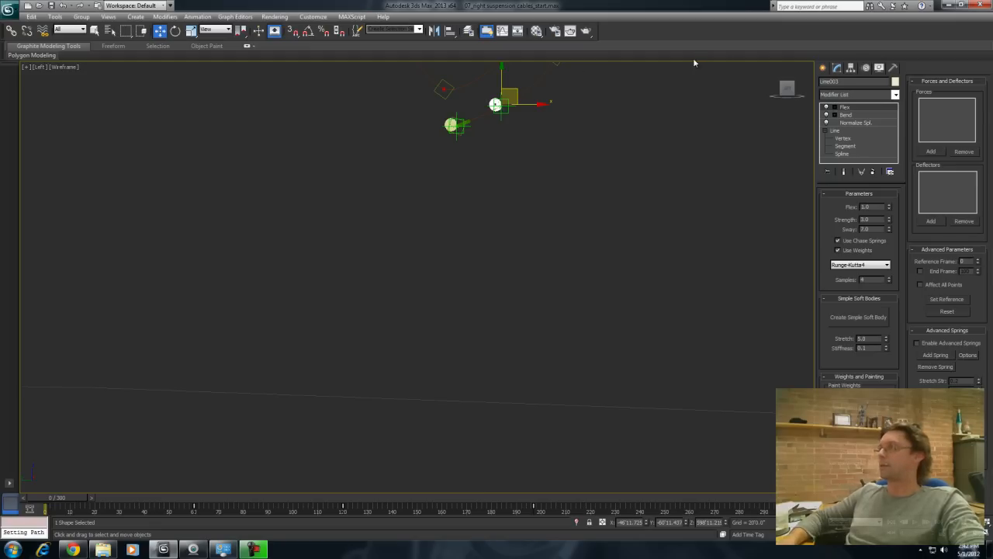
click(846, 114)
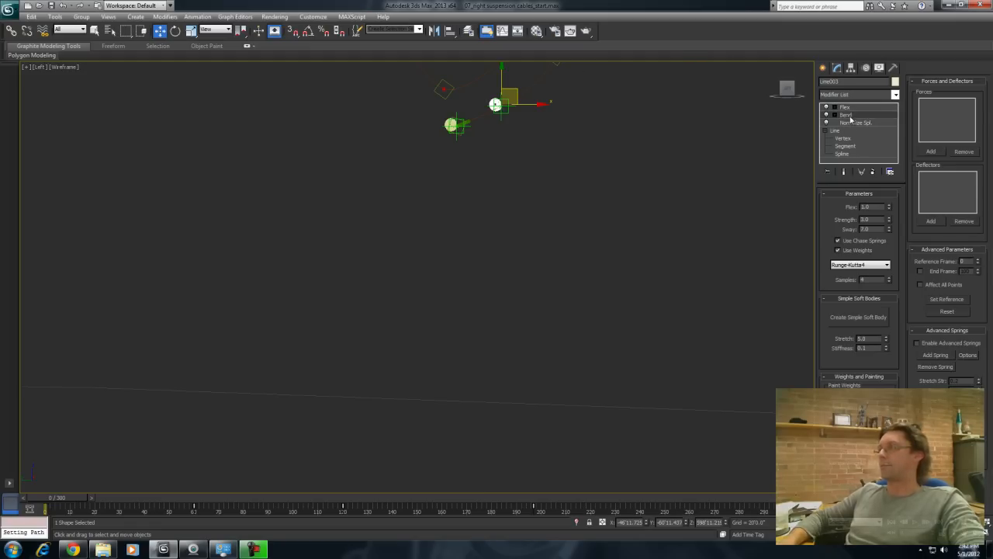
double_click(874, 220)
text(-90)
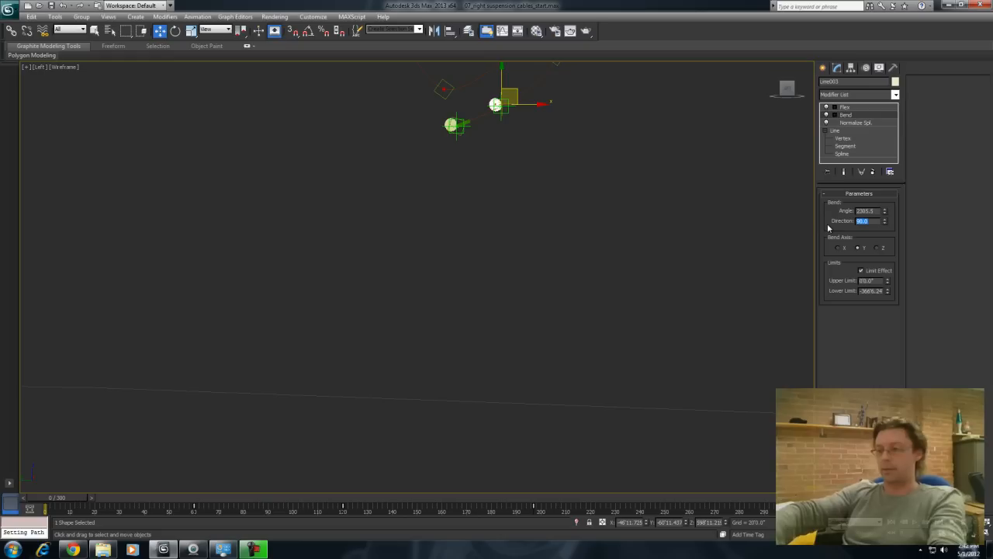
key(Return)
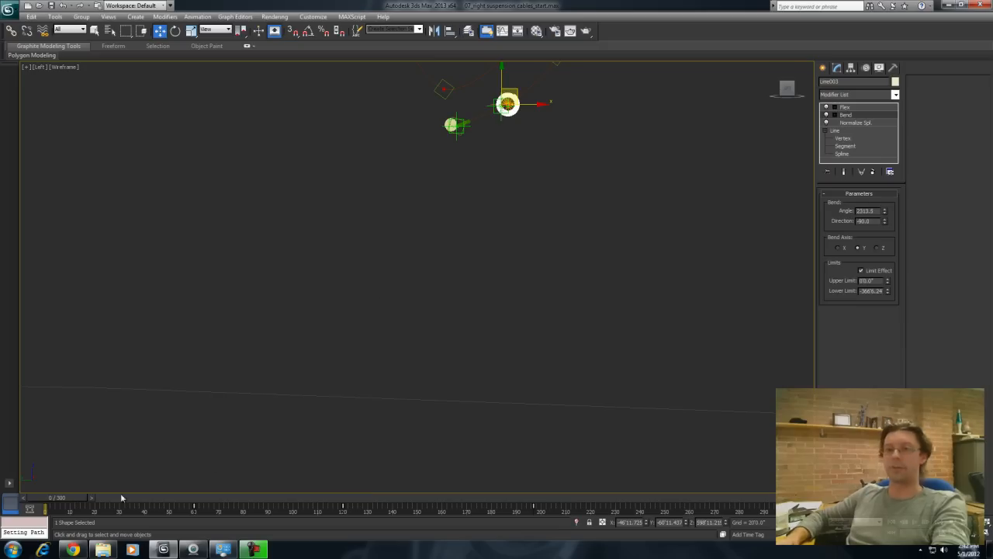
drag(67, 502, 325, 526)
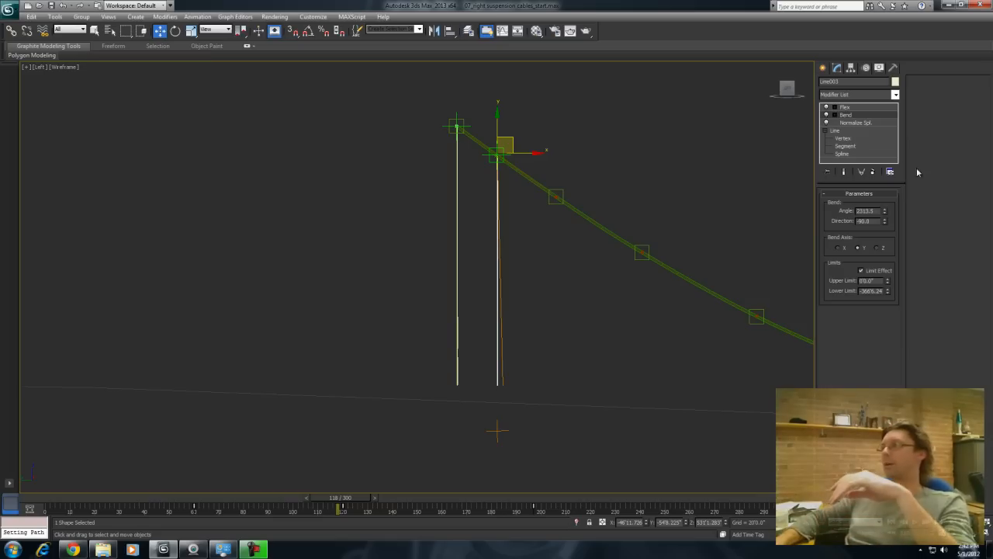
click(837, 115)
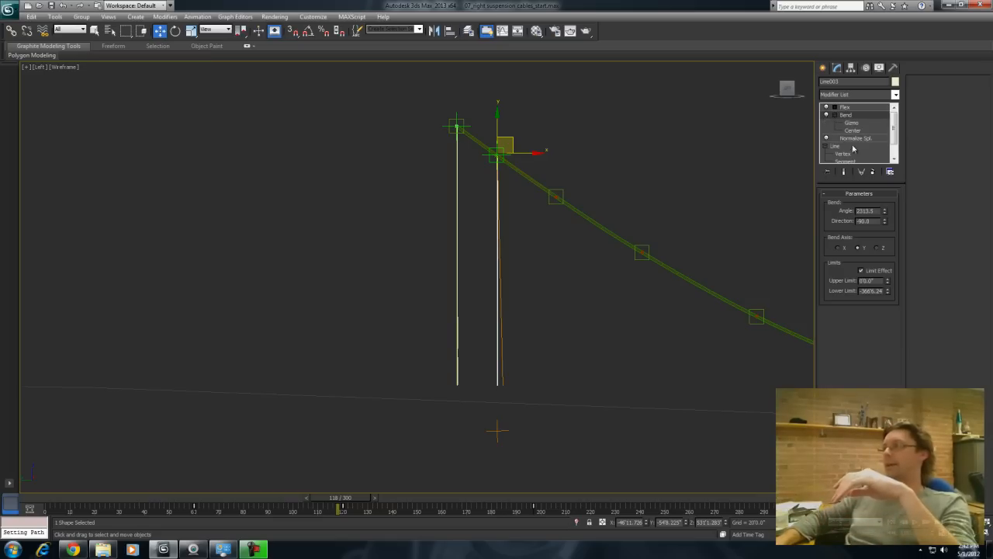
double_click(865, 220)
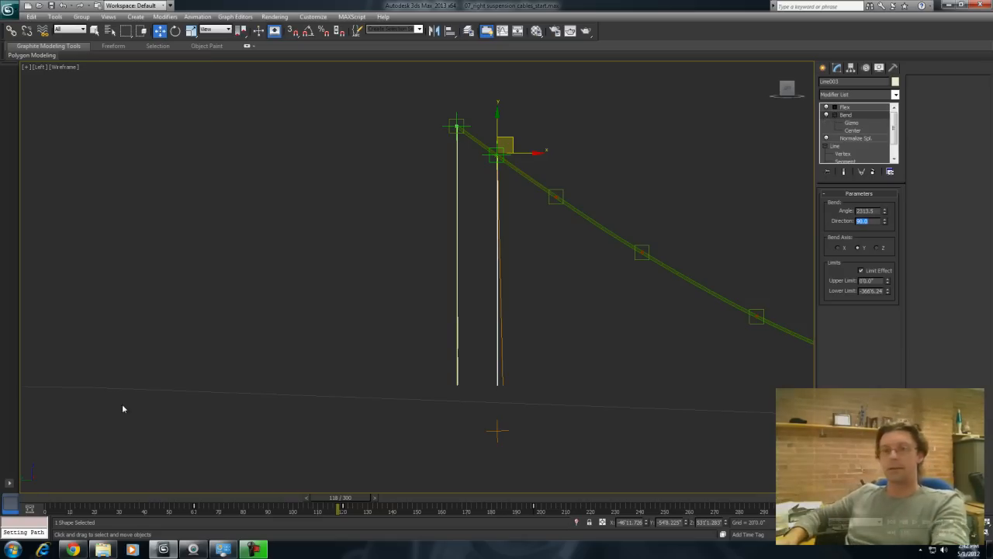
Step: Rotate the cloned line's Bend gizmo at frame 79 and scrub from the start to frame 103 to check the uncoiling
drag(243, 505, 248, 501)
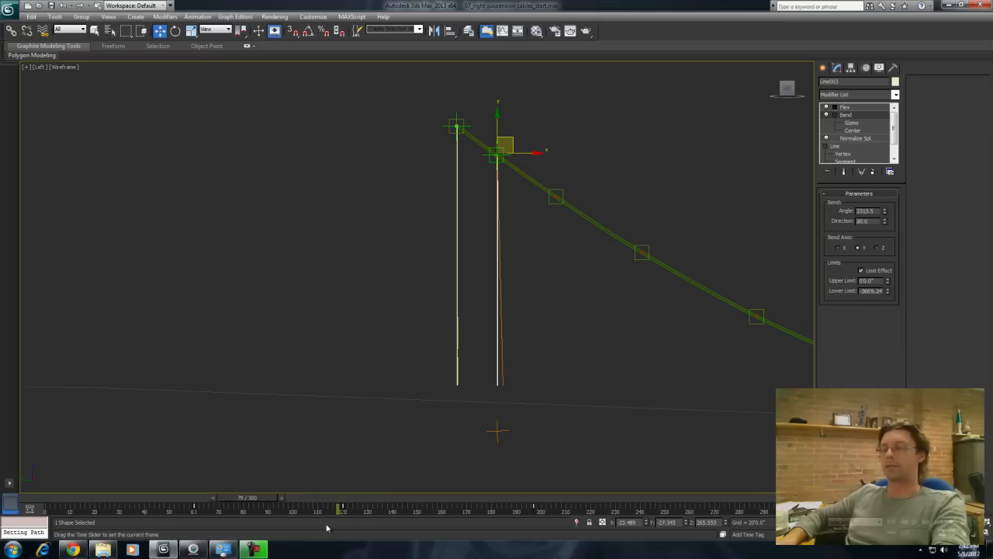
click(852, 123)
click(175, 32)
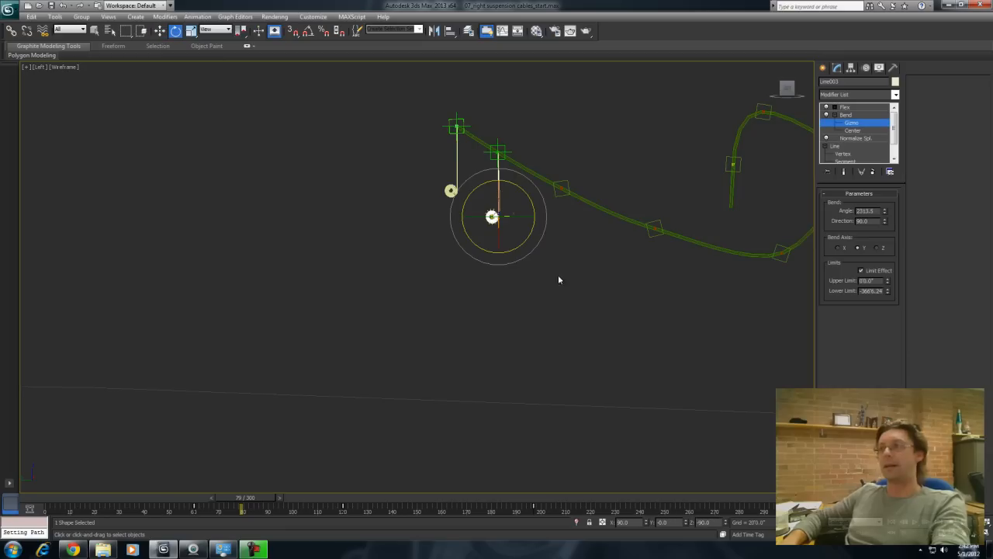
alt+middle_drag(487, 226, 520, 230)
drag(508, 200, 520, 199)
alt+middle_drag(516, 198, 492, 217)
drag(46, 502, 303, 546)
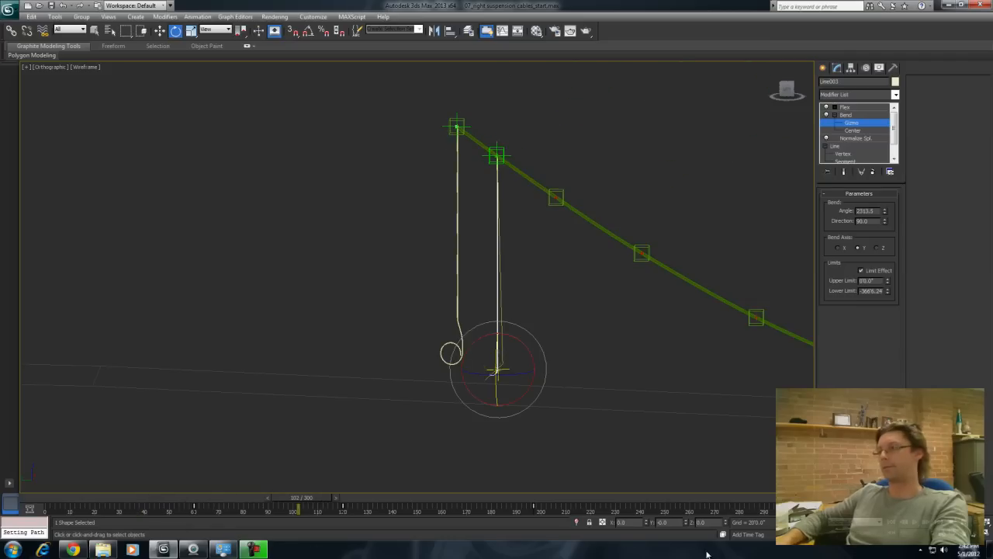
Step: Play the animation, leave the Bend gizmo for the Flex level, and replay from frame 0 to compare how both lines uncoil
key(slash)
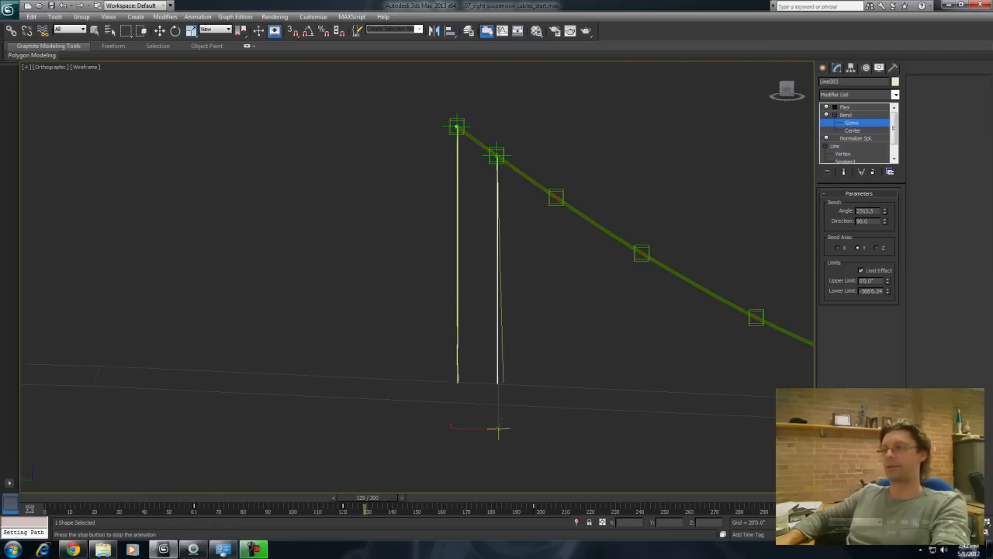
key(slash)
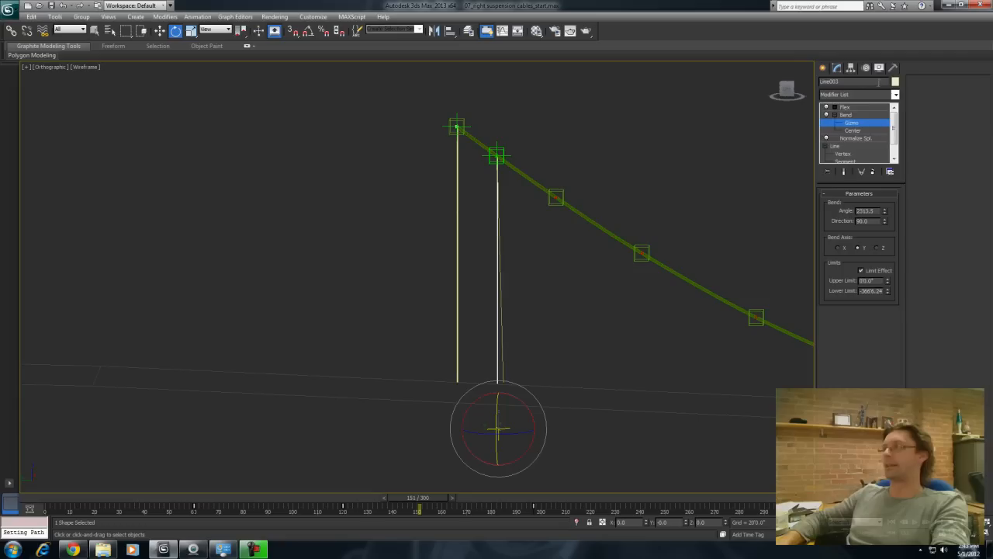
click(848, 107)
key(Home)
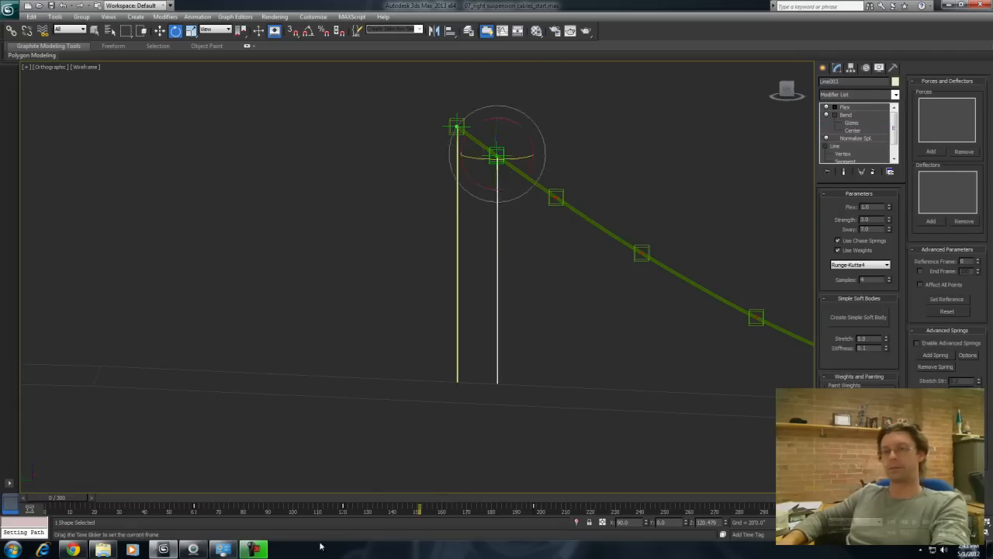
key(/)
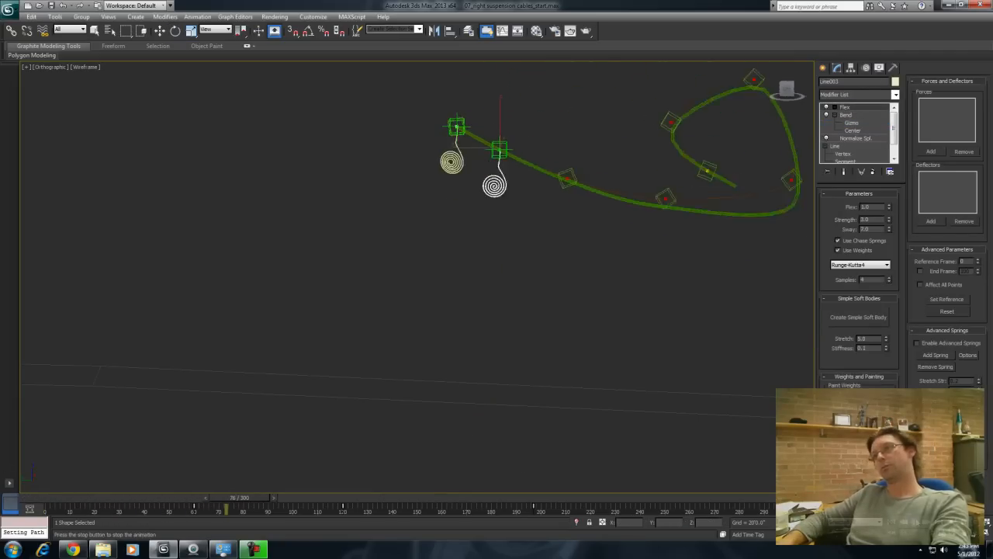
key(/)
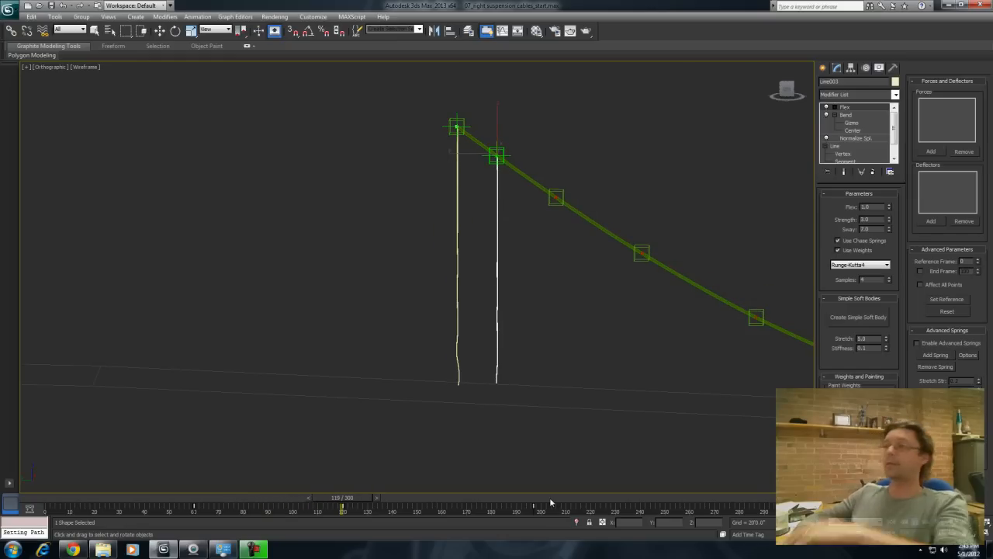
key(e)
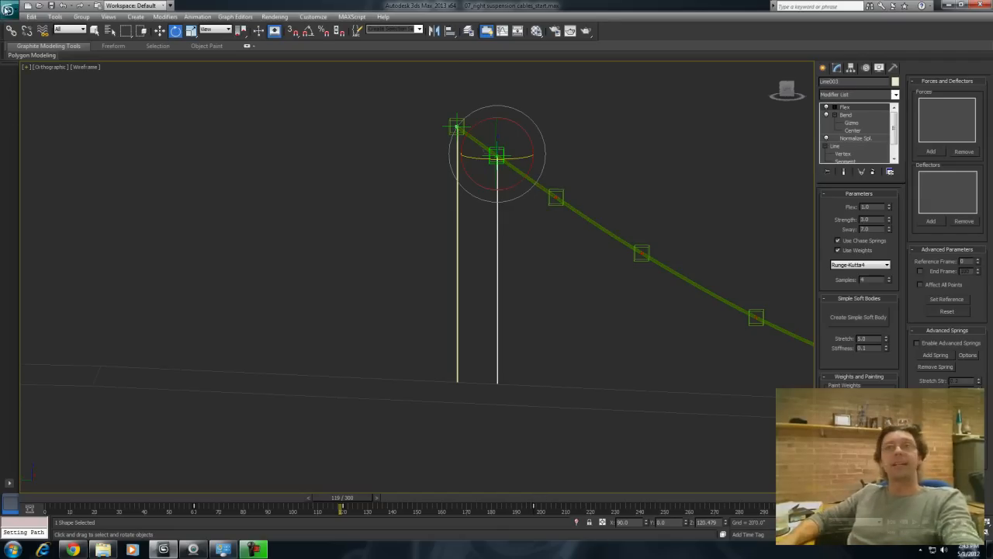
Step: Open the scene 08_Golden gate compiled scene_animated.max without saving the changes to the current scene
click(9, 10)
click(39, 73)
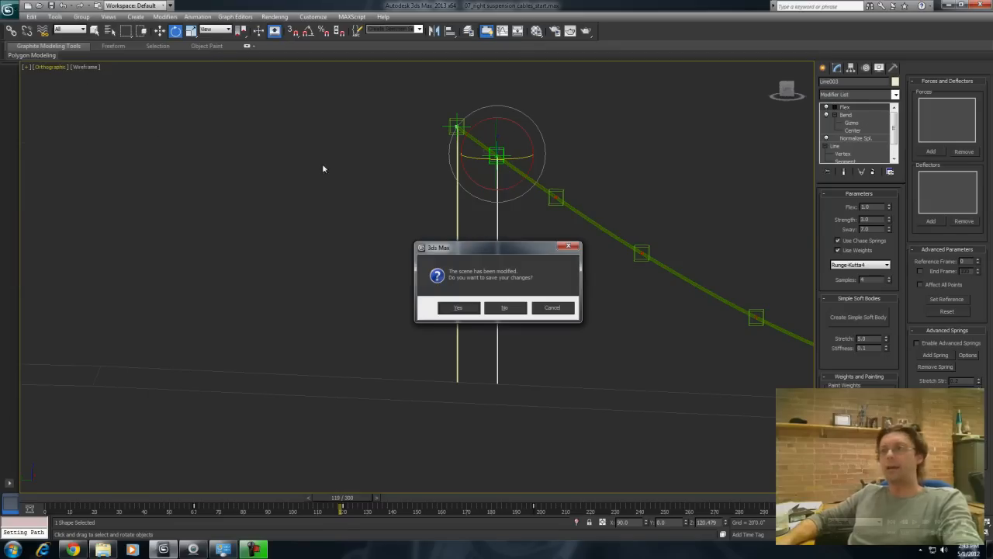
click(504, 308)
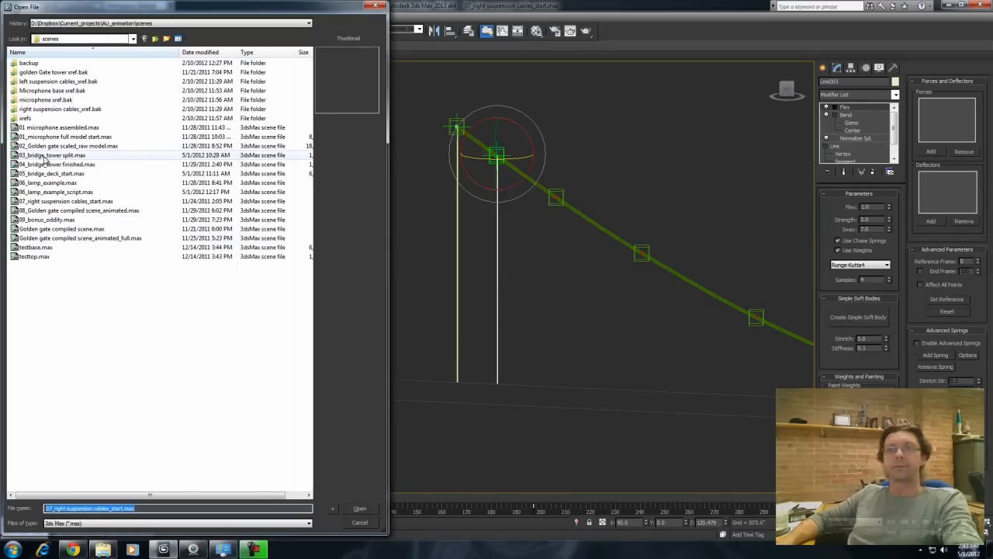
click(69, 210)
click(359, 508)
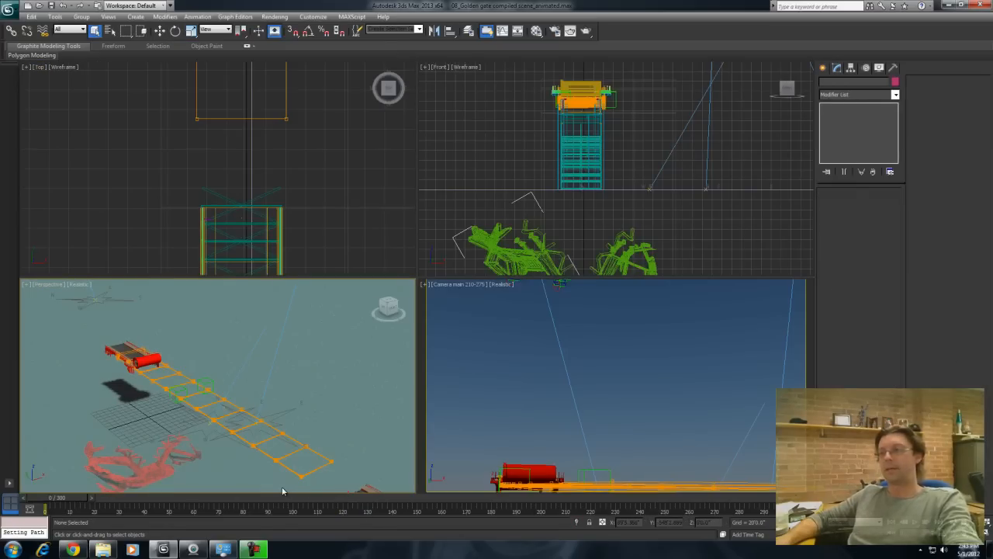
Step: Scrub the compiled scene from frame 0 to 197 to examine the tower, deck and main cables assembling in the perspective view
middle_drag(296, 370, 302, 364)
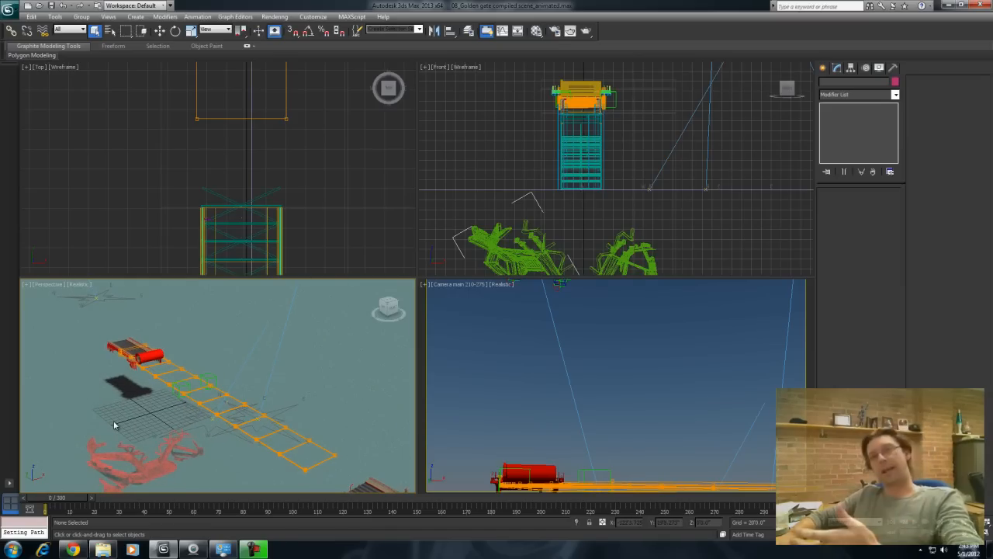
drag(69, 501, 534, 554)
alt+middle_drag(376, 399, 299, 421)
scroll(297, 423, down, 4)
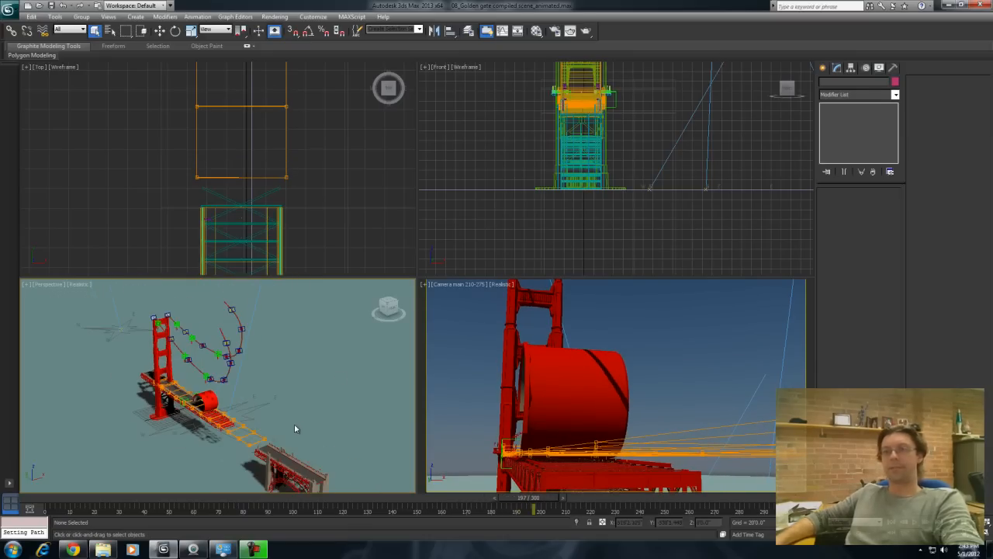
Step: Go back to frame 66 and scrub to frame 296 to examine the bridge assembly and the main camera's move
click(223, 498)
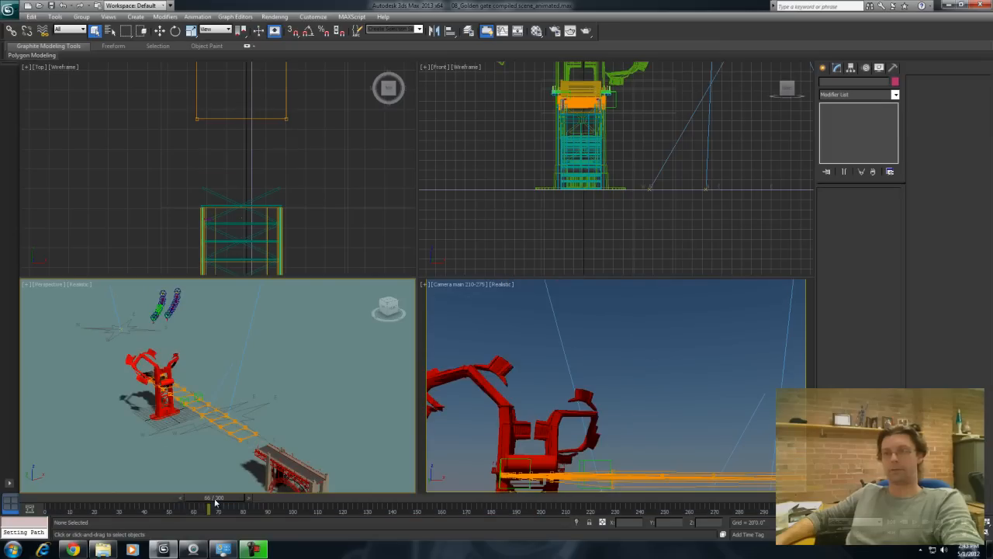
drag(241, 502, 575, 558)
drag(551, 501, 641, 514)
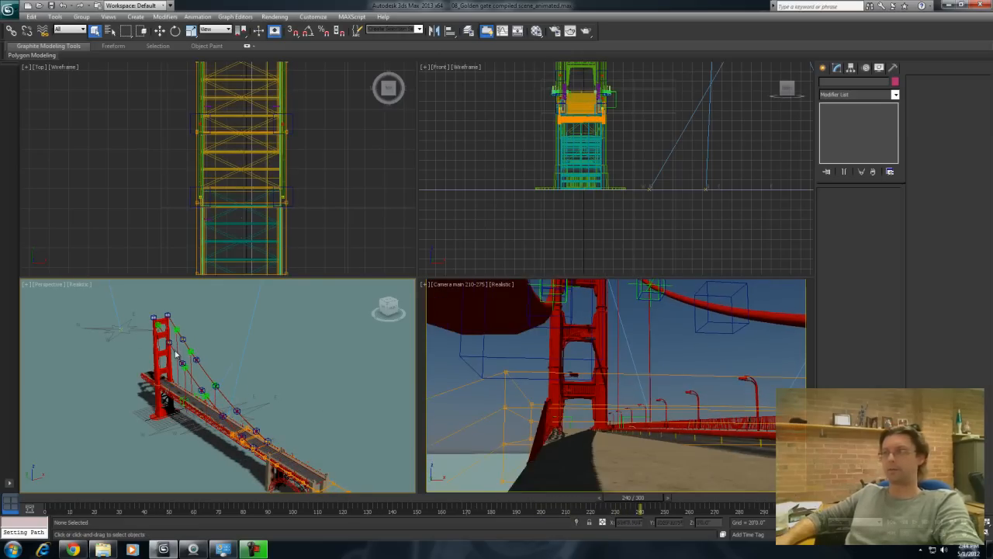
drag(658, 505, 706, 513)
key(q)
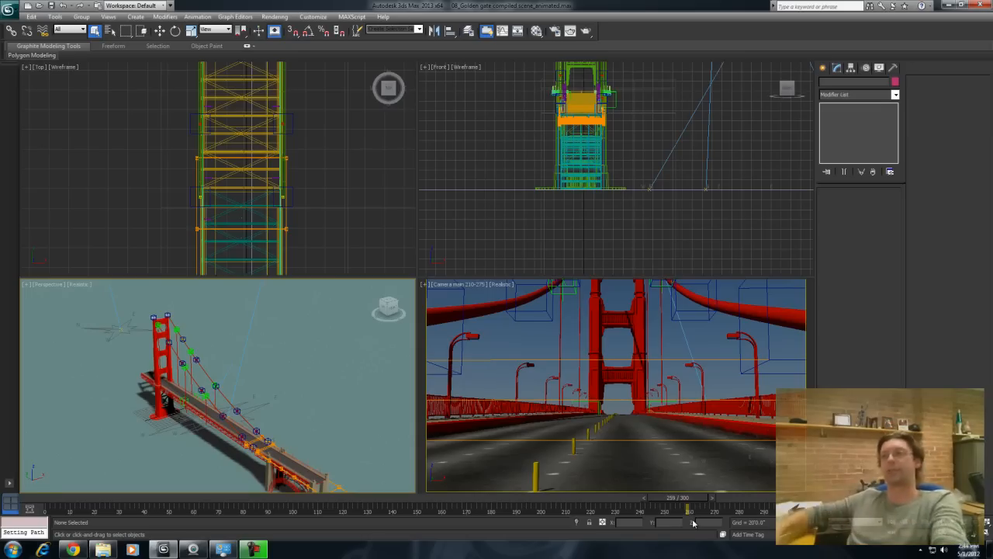
drag(703, 498, 770, 504)
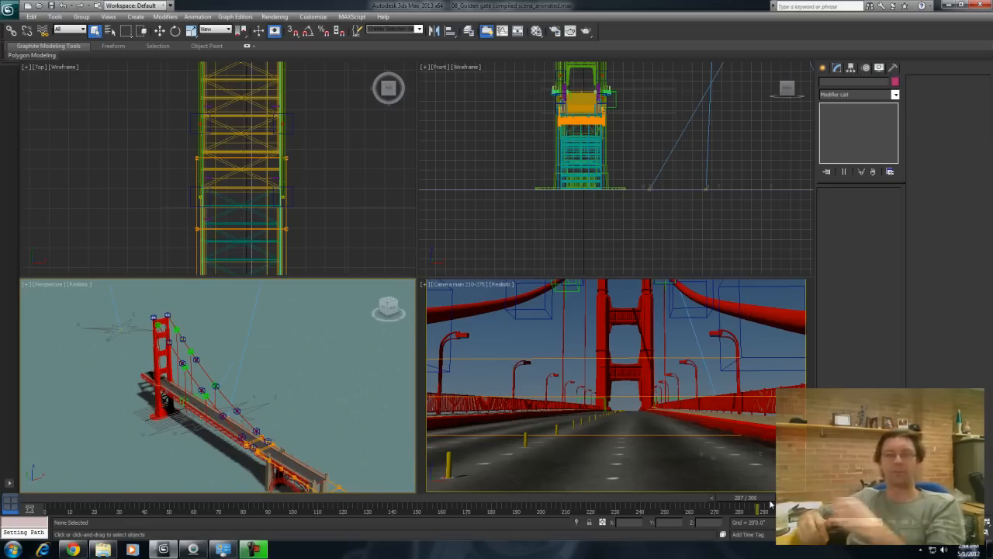
drag(762, 501, 778, 502)
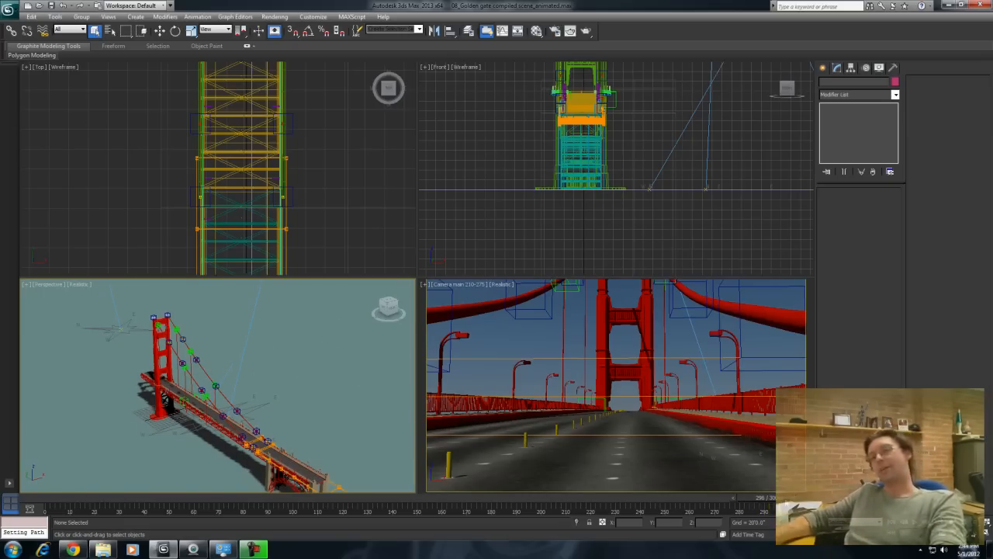